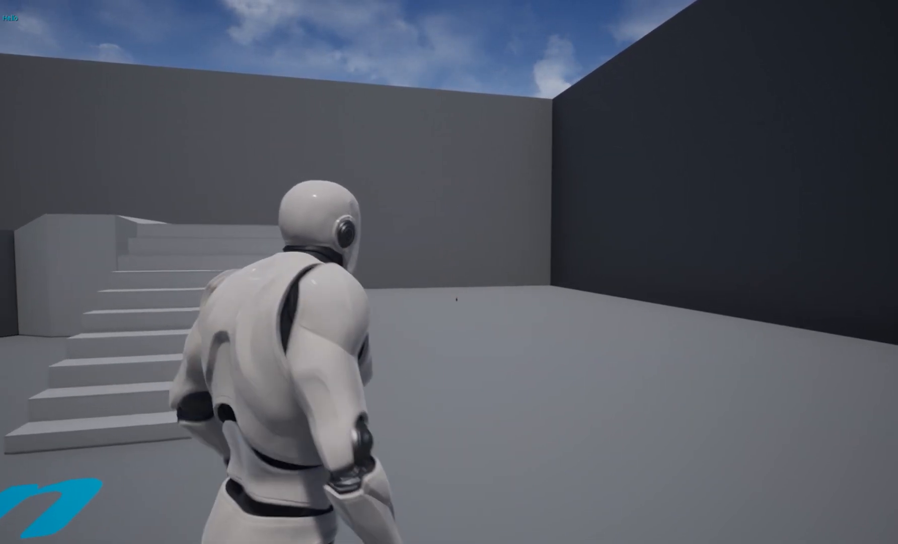
{"action": "key", "text": "a"}
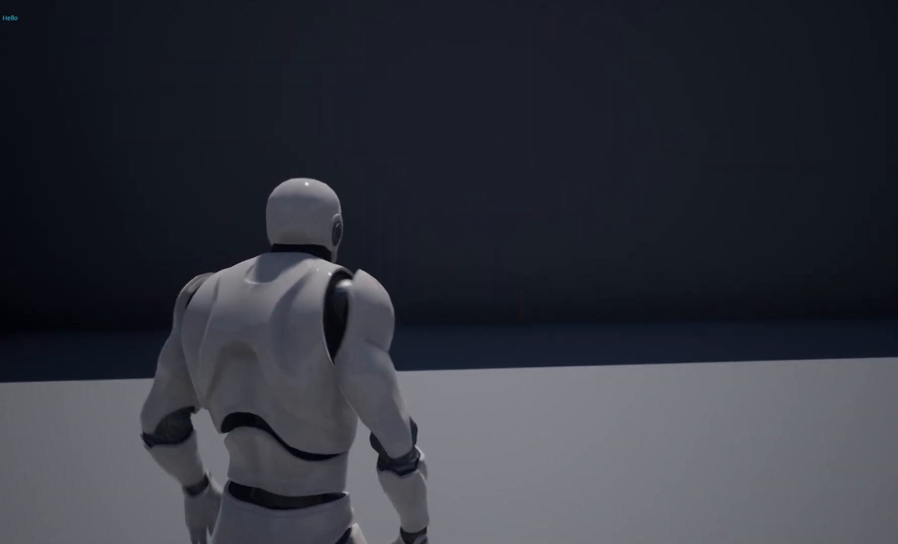
{"action": "key", "text": "w"}
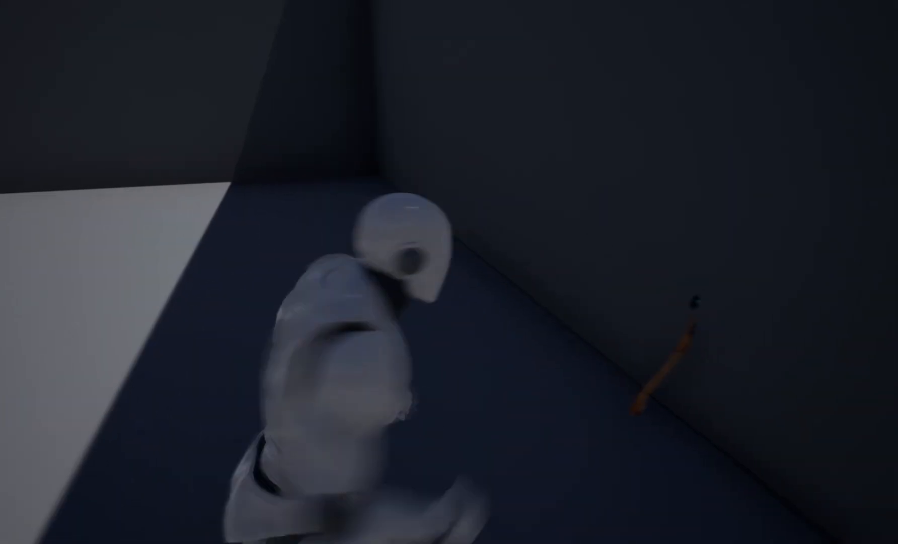
{"action": "key", "text": "w"}
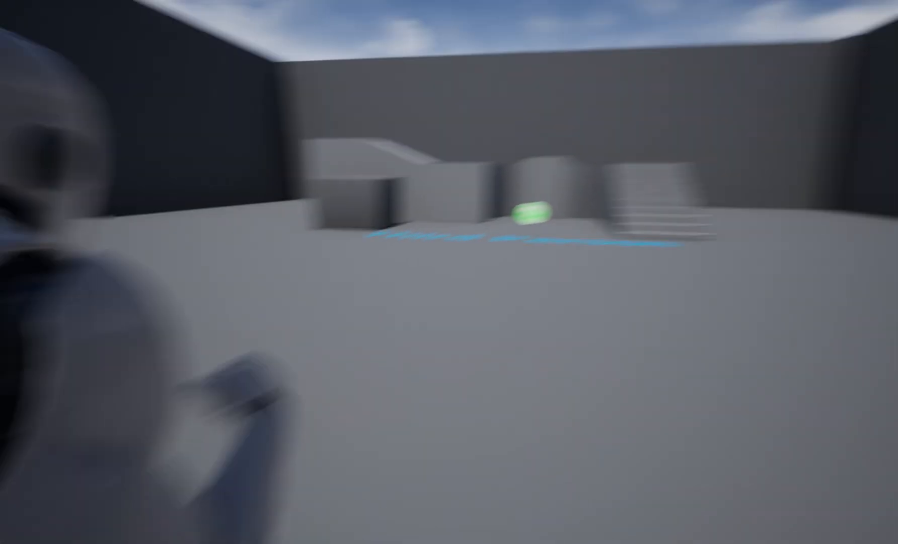
{"action": "key", "text": "r"}
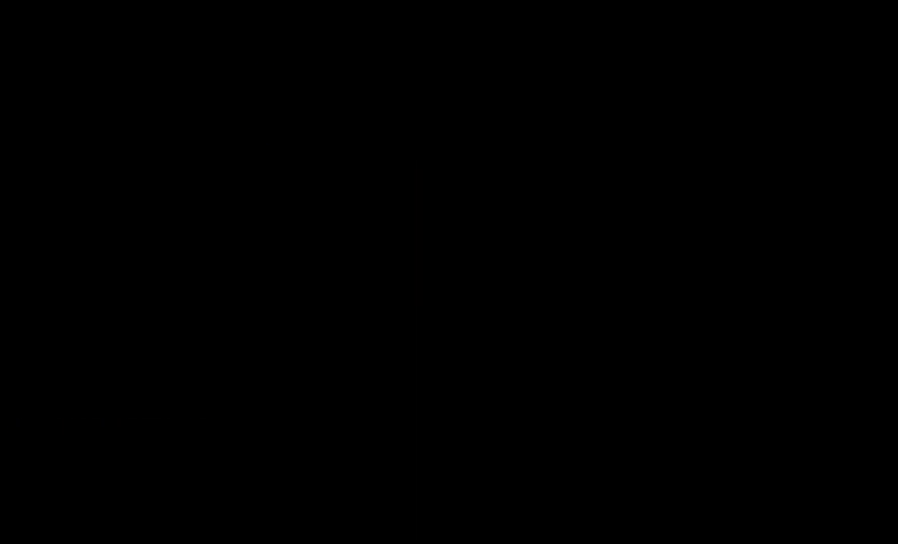
- Open the sketchfab.com website in the browser
{"action": "type", "text": "sketchfab.c"}
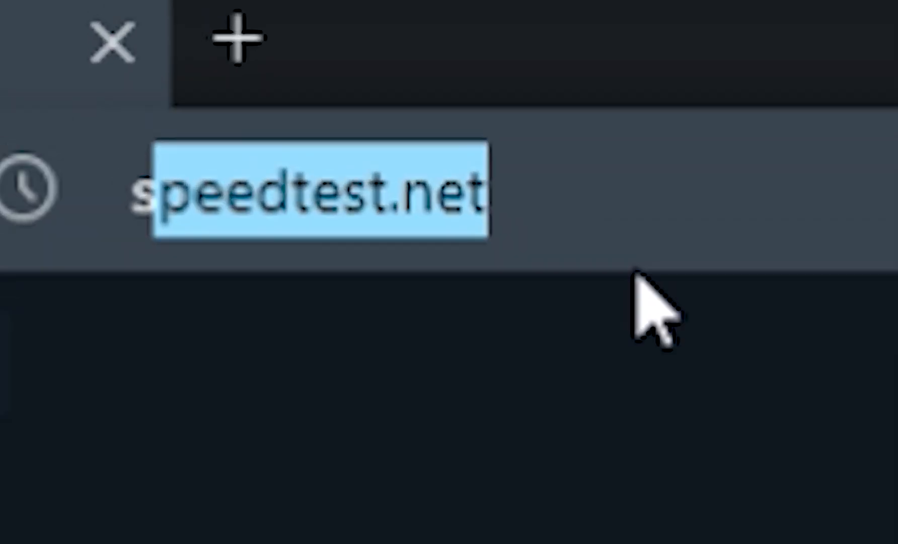
{"action": "type", "text": "om"}
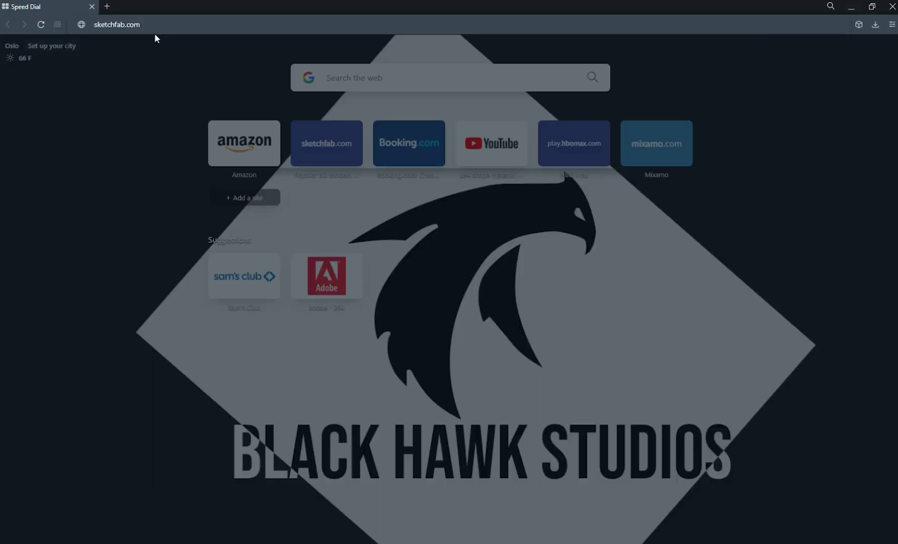
{"action": "key", "text": "Return"}
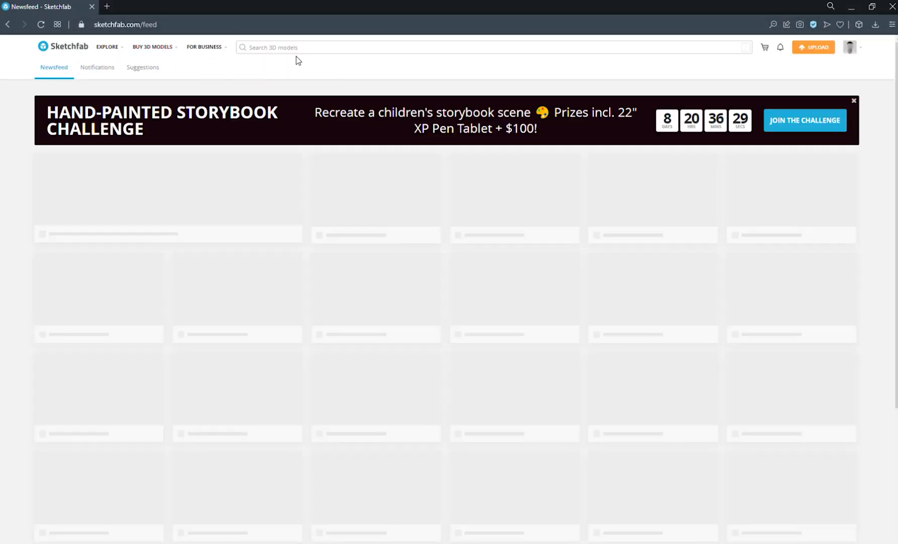
- Search for downloadable Leviathan Axe models and start downloading "Leviathan Axe - God of War 4 - free"
{"action": "left_click", "coordinate": [300, 52]}
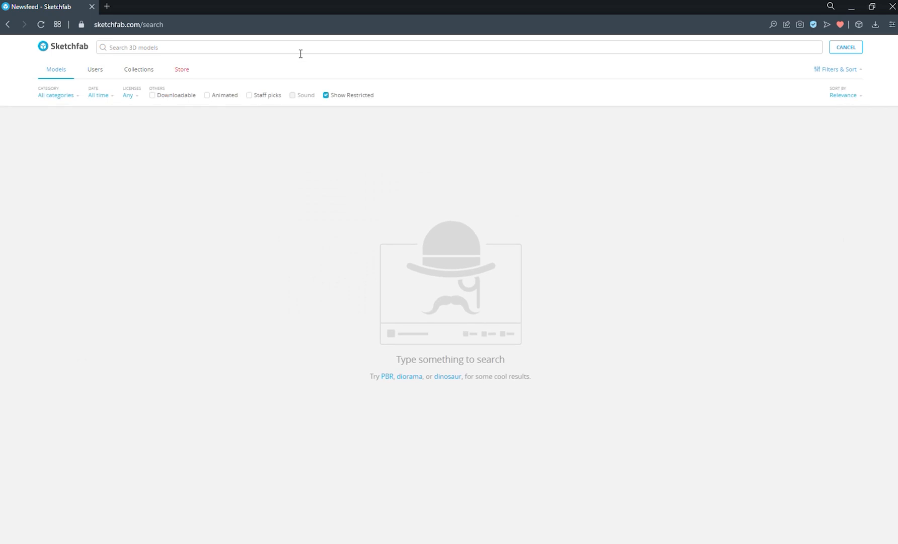
{"action": "type", "text": "Leviathan Axe"}
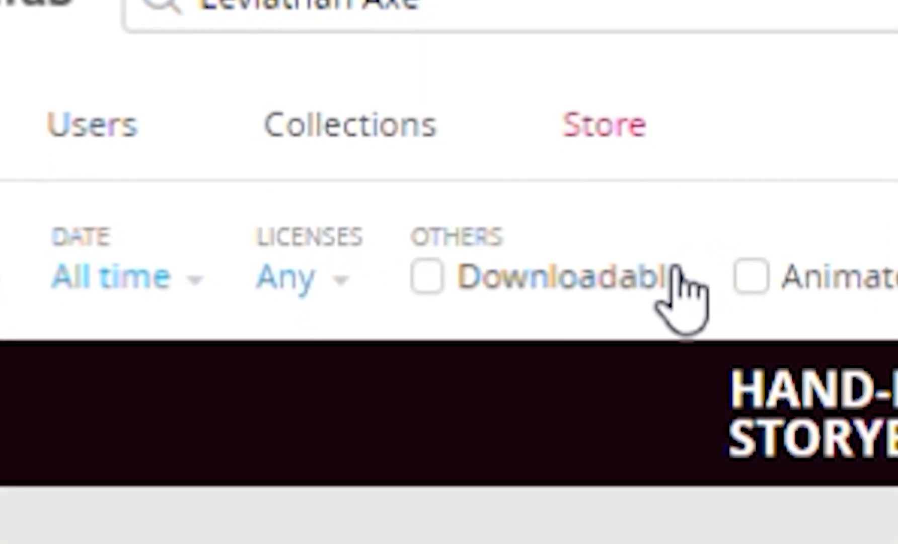
{"action": "left_click", "coordinate": [675, 274]}
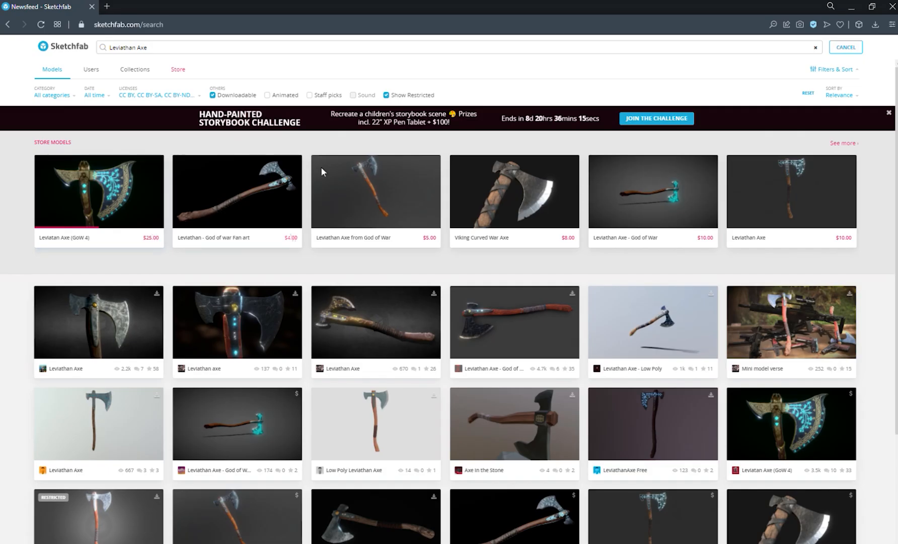
{"action": "left_click", "coordinate": [532, 322]}
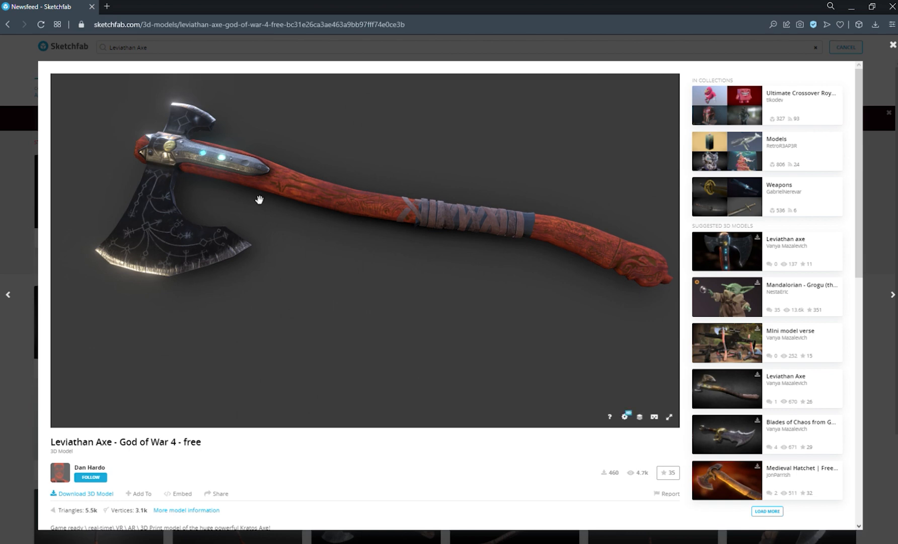
{"action": "left_click", "coordinate": [89, 495]}
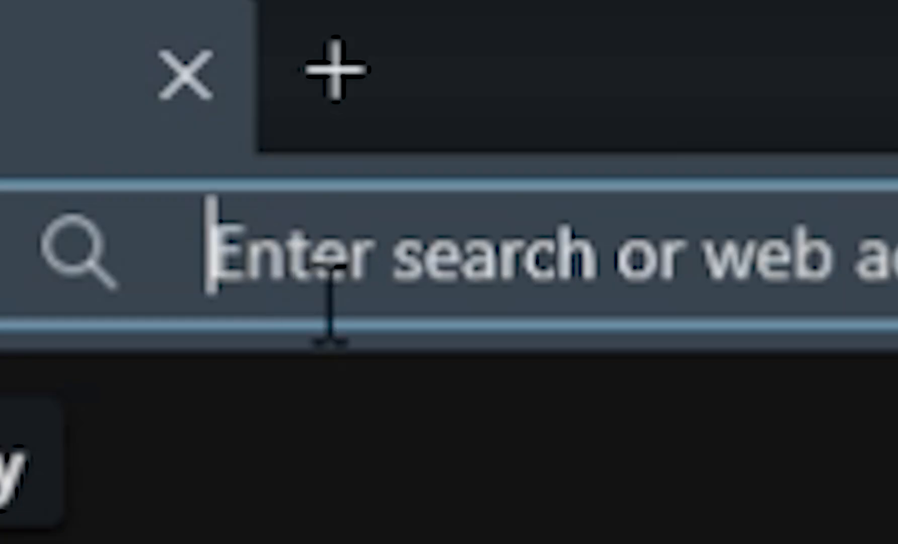
- Open Mixamo.com, dismiss the inactivity notice and log in to the Adobe account with the account password
{"action": "type", "text": "Mixamo.com"}
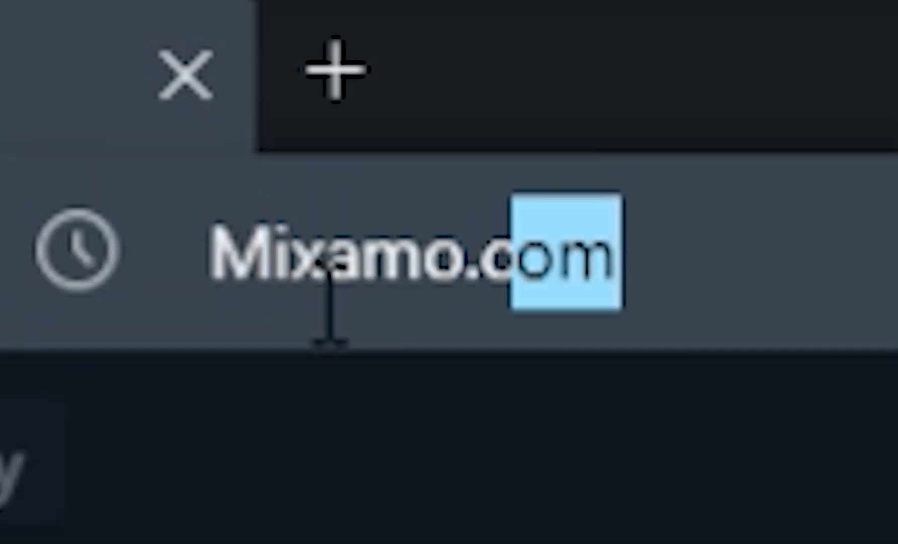
{"action": "key", "text": "Return"}
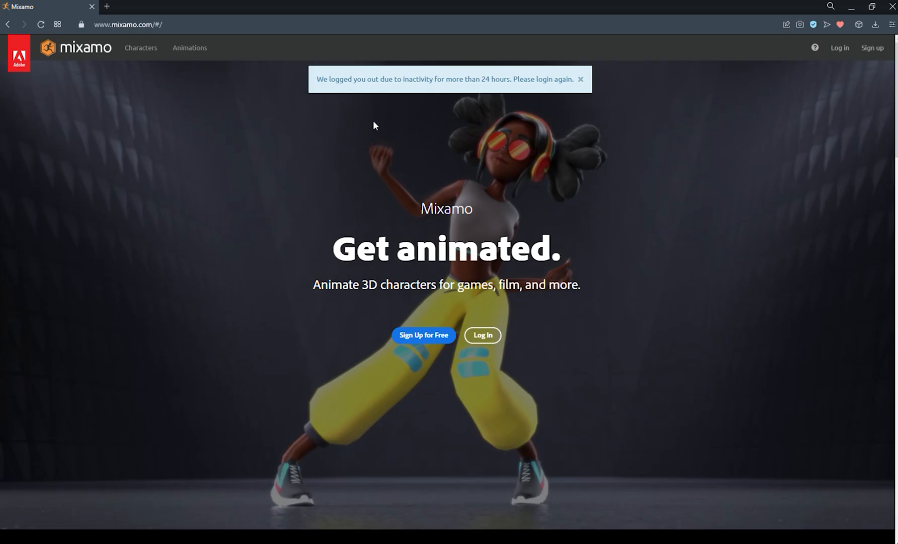
{"action": "left_click", "coordinate": [581, 79]}
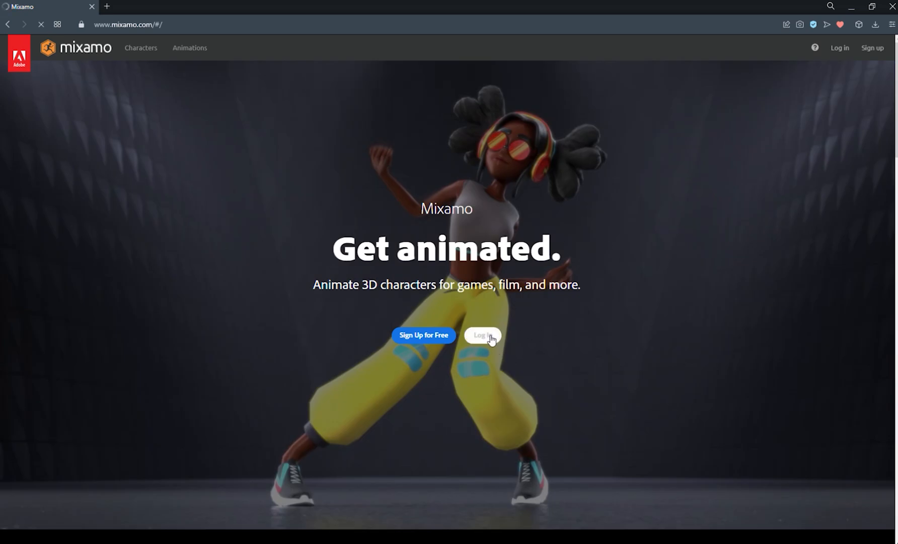
{"action": "left_click", "coordinate": [492, 339]}
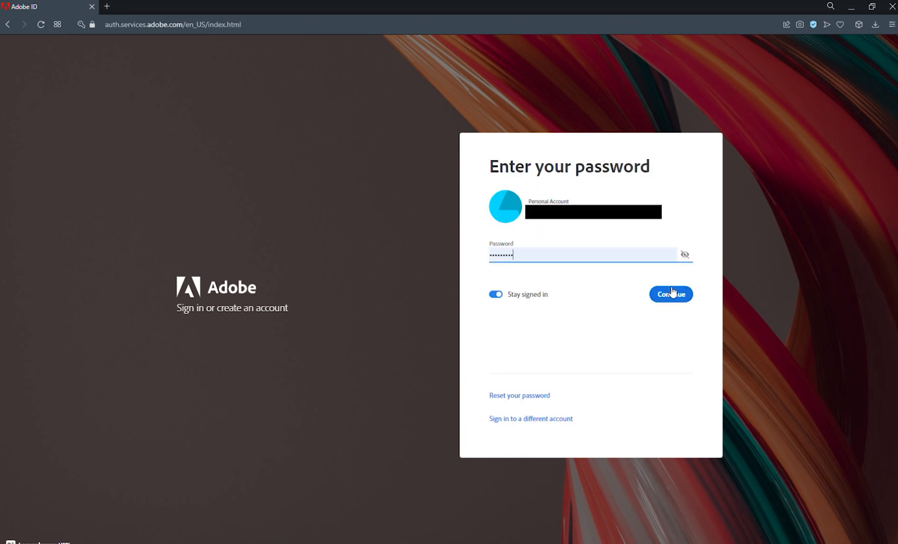
{"action": "left_click", "coordinate": [673, 295]}
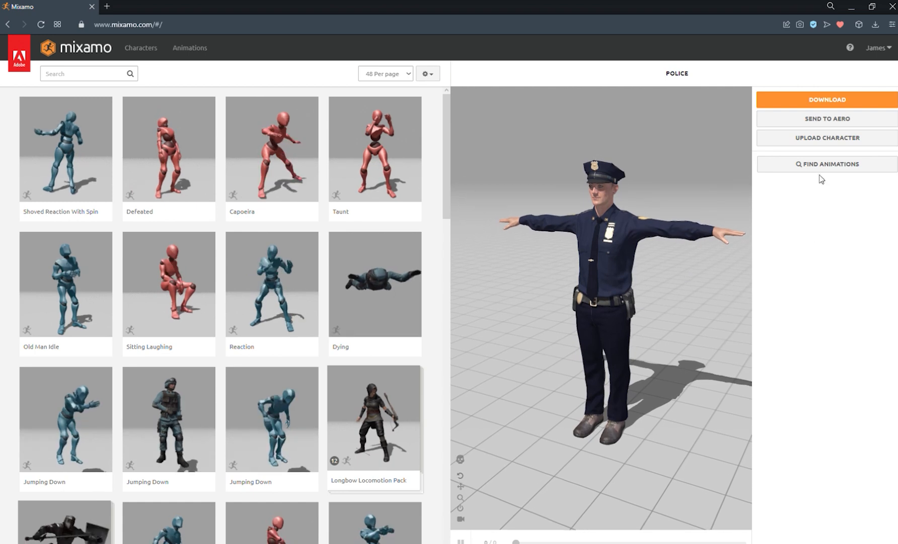
- Upload the dark mannequin character to Mixamo and confirm it as the replacement for the police character
{"action": "left_click", "coordinate": [818, 137]}
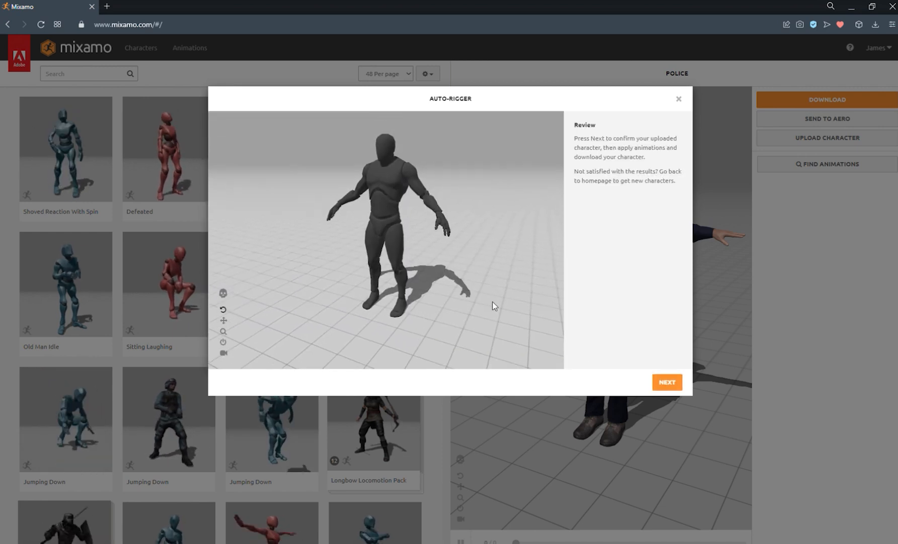
{"action": "left_click", "coordinate": [667, 382]}
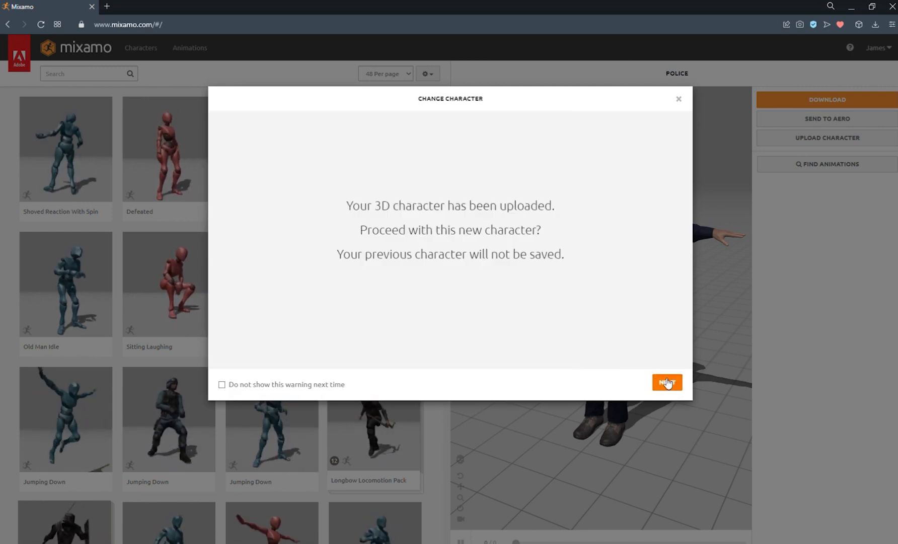
{"action": "left_click", "coordinate": [667, 381]}
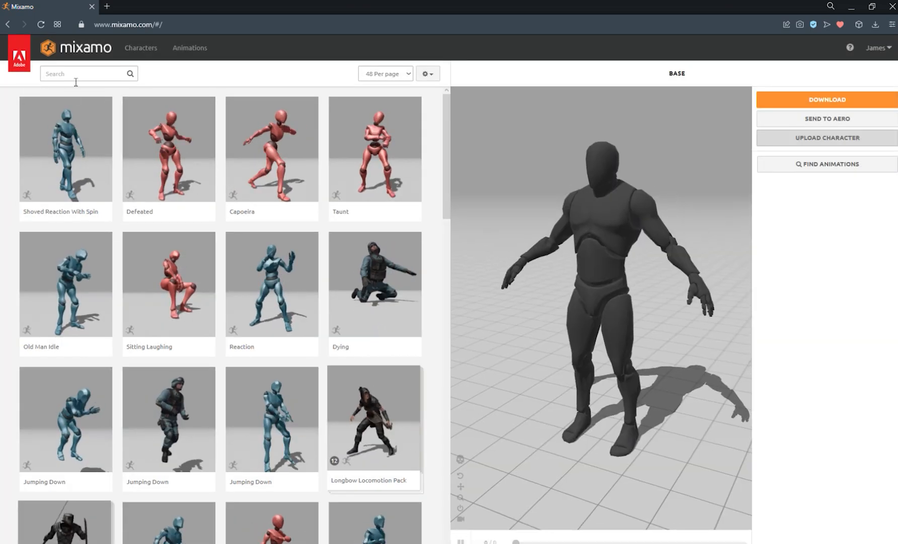
- Search the animations for "throw object" and apply the Throw Object animation to the mannequin
{"action": "left_click", "coordinate": [75, 80]}
{"action": "type", "text": "throw"}
{"action": "type", "text": " obje"}
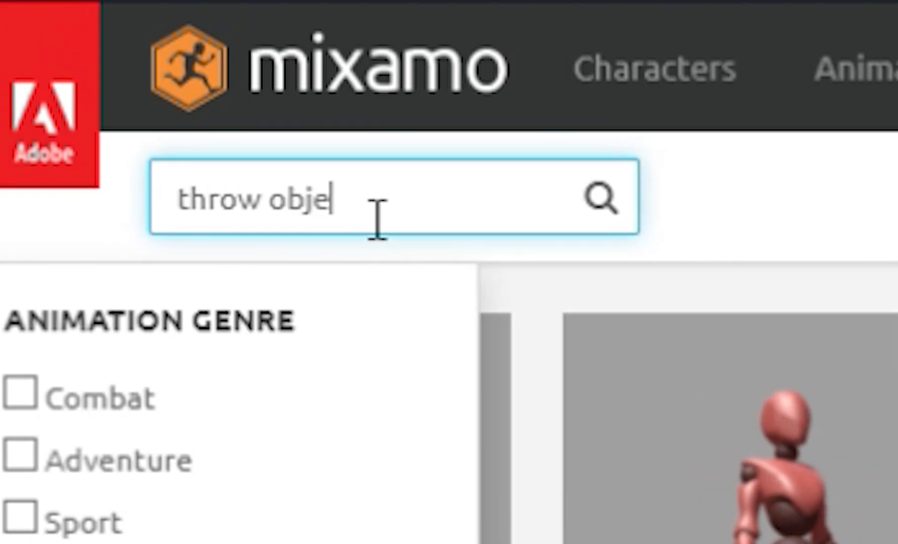
{"action": "type", "text": "ct"}
{"action": "key", "text": "Return"}
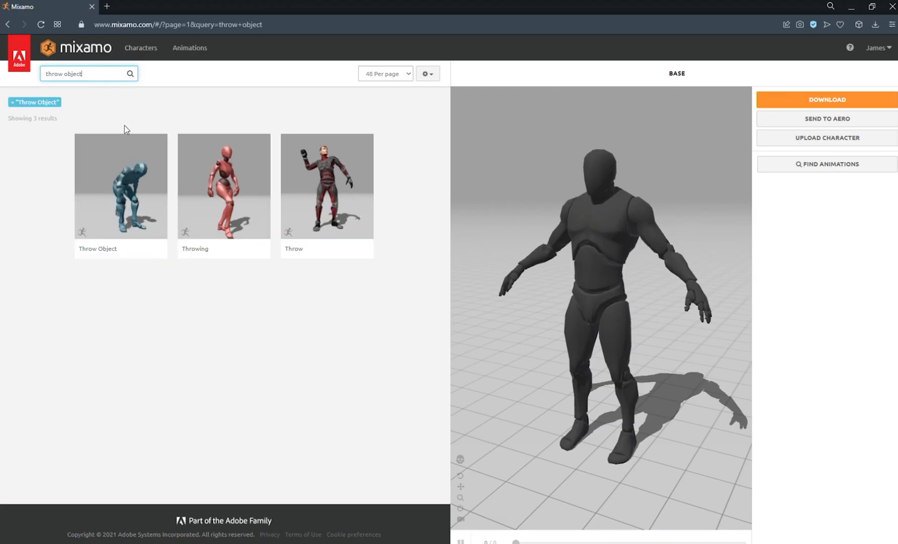
{"action": "left_click", "coordinate": [129, 235]}
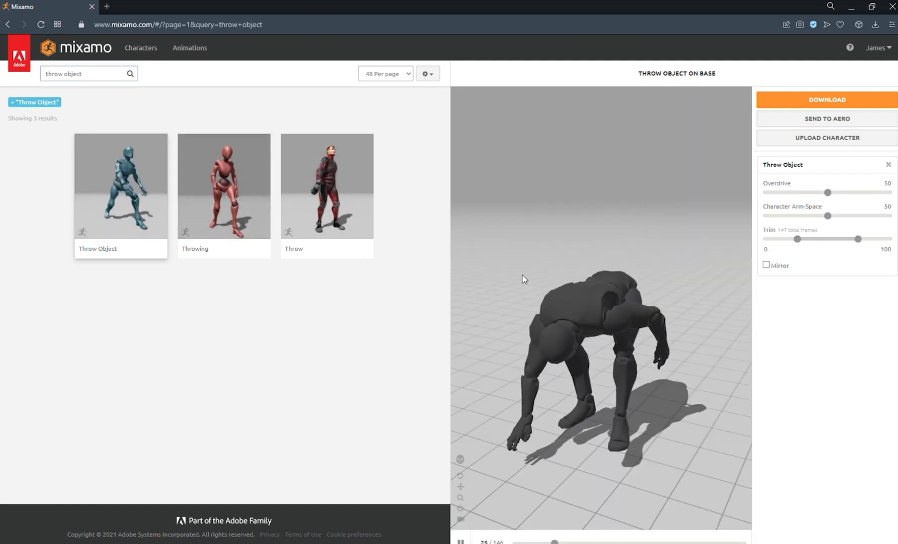
- Open the download settings for the Throw Object animation and choose its skin option
{"action": "left_click", "coordinate": [821, 100]}
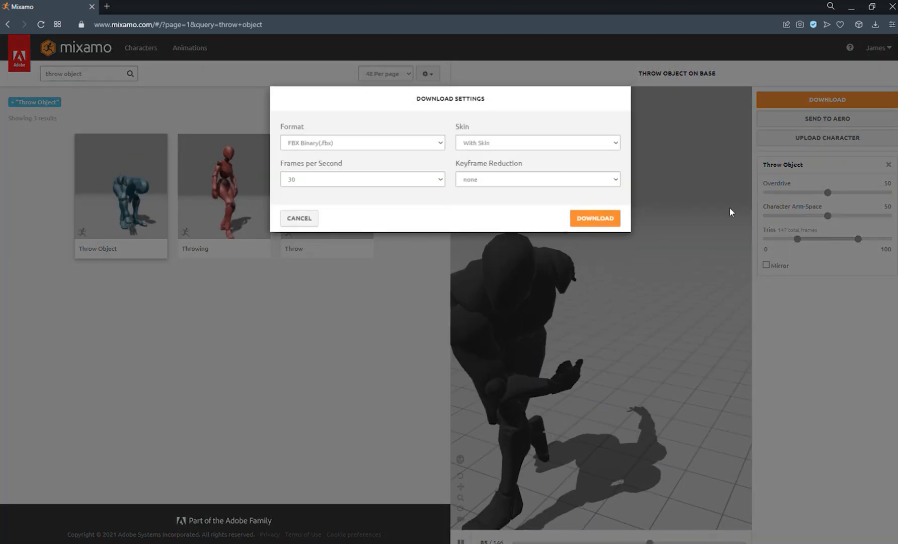
{"action": "left_click", "coordinate": [547, 141]}
{"action": "left_click", "coordinate": [538, 155]}
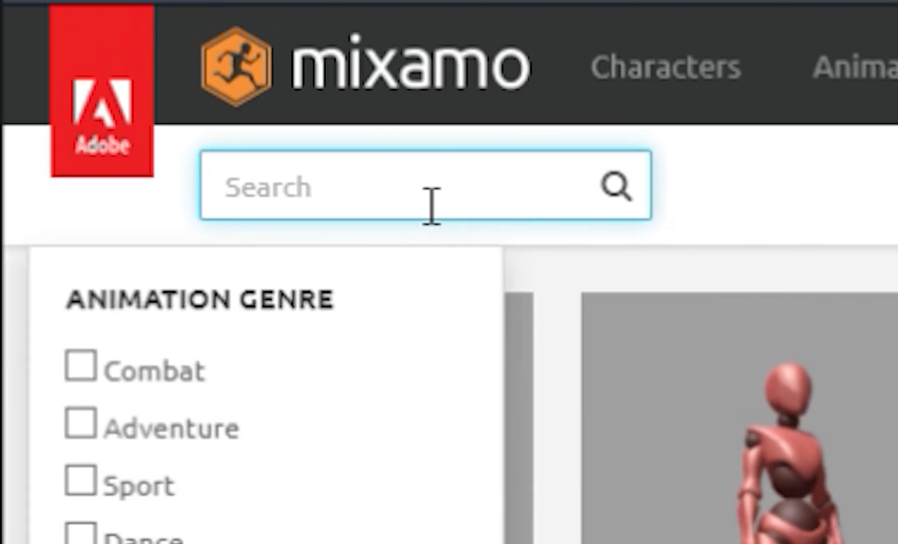
- Search for "taking punch", apply the Taking Punch animation to the mannequin and start its download
{"action": "type", "text": "taking"}
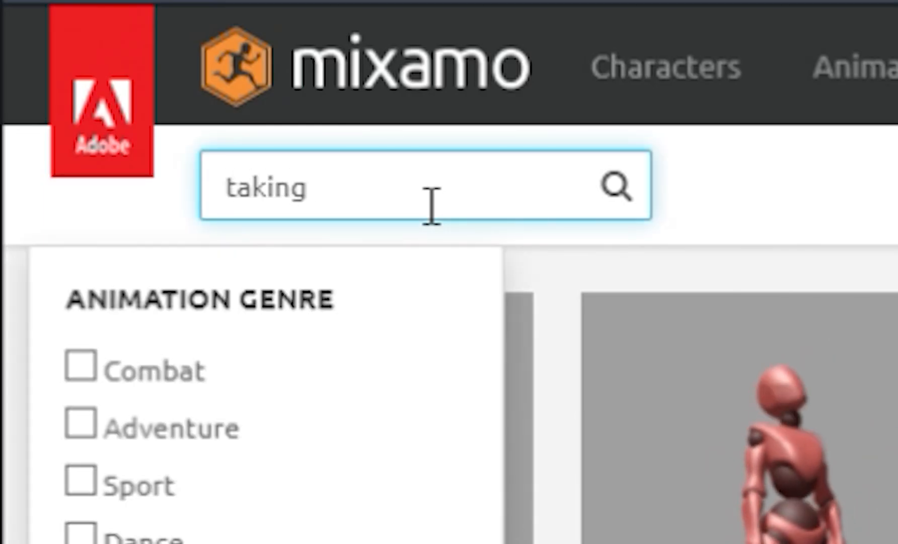
{"action": "type", "text": " punch"}
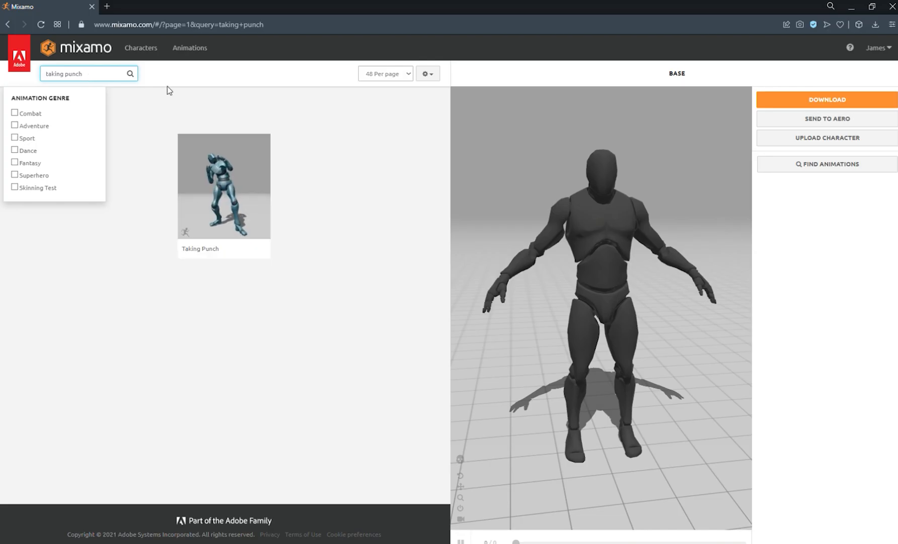
{"action": "key", "text": "Return"}
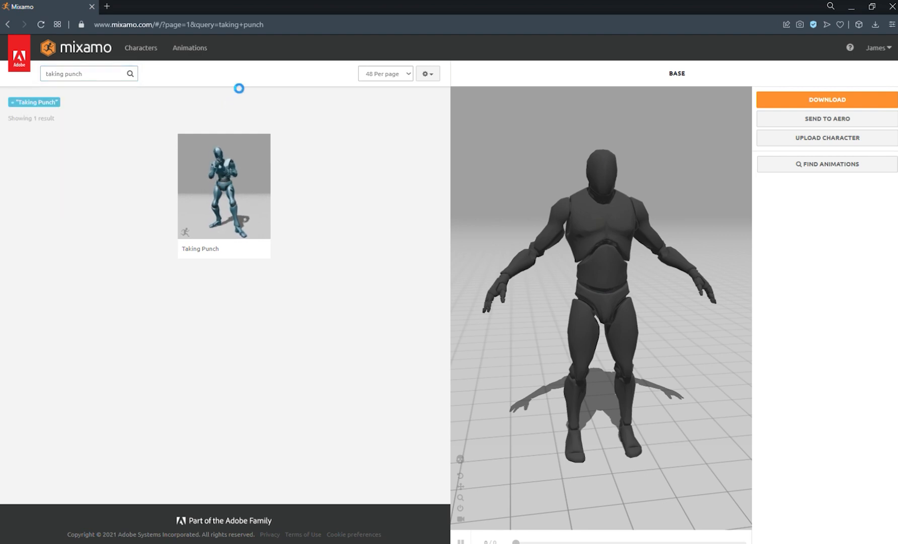
{"action": "left_click", "coordinate": [229, 211]}
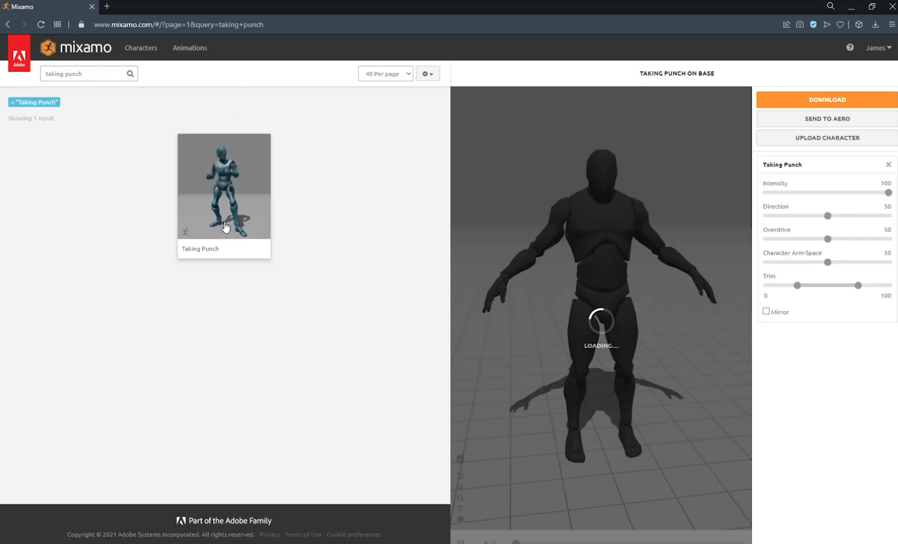
{"action": "left_click", "coordinate": [778, 99]}
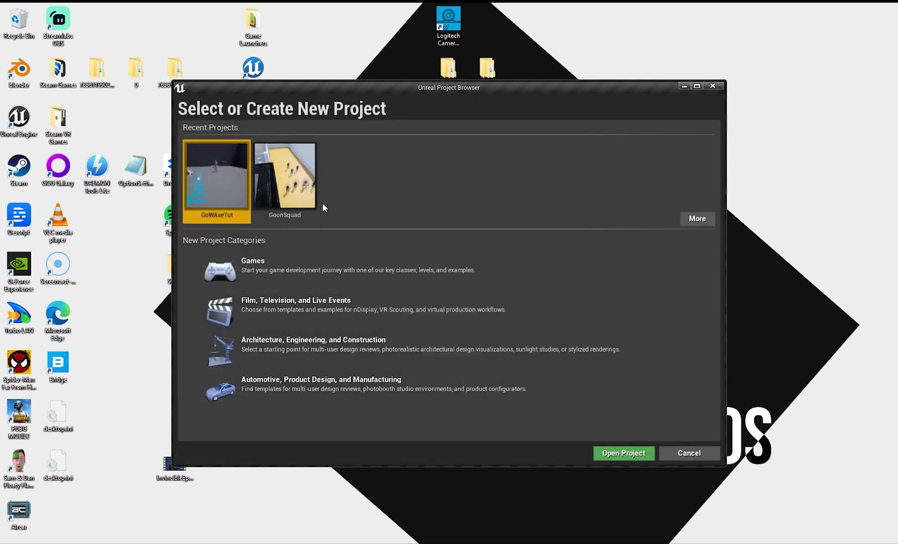
- Switch to the Unreal Project Browser and start a new Games project from the Third Person template
{"action": "double_click", "coordinate": [299, 267]}
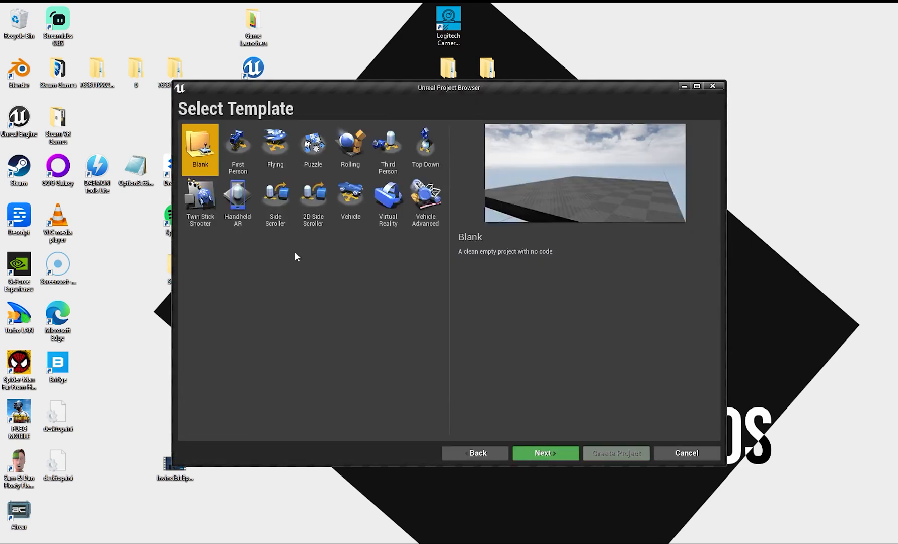
{"action": "left_click", "coordinate": [392, 157]}
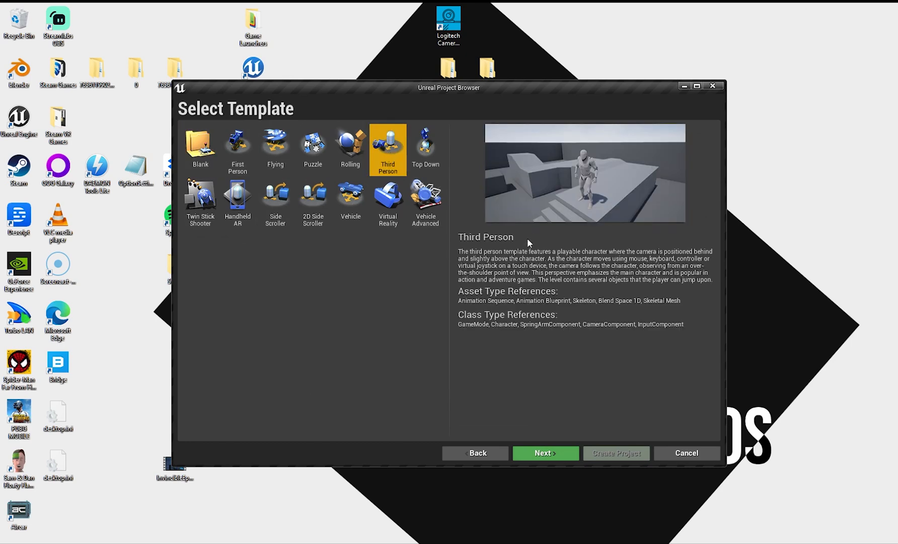
{"action": "double_click", "coordinate": [390, 152]}
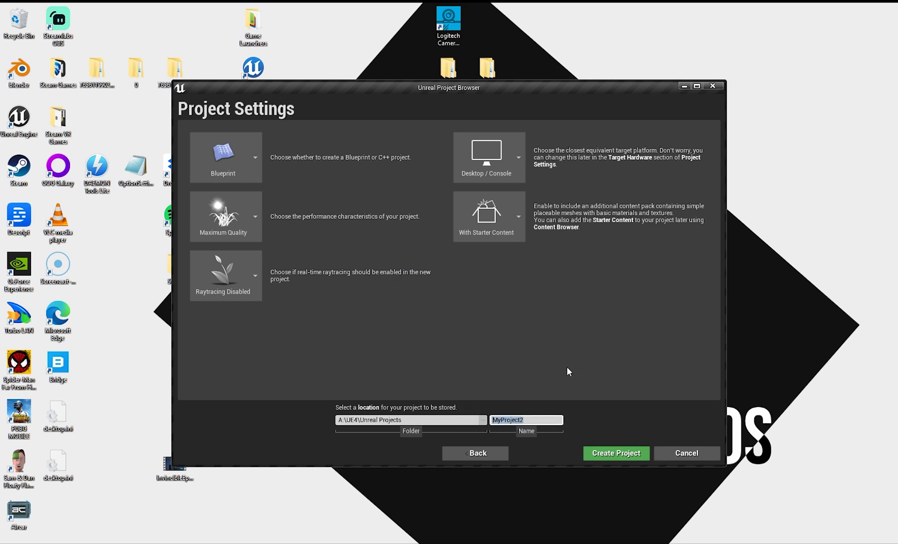
- Name the new project GodOfWarAxe and create it
{"action": "type", "text": "God"}
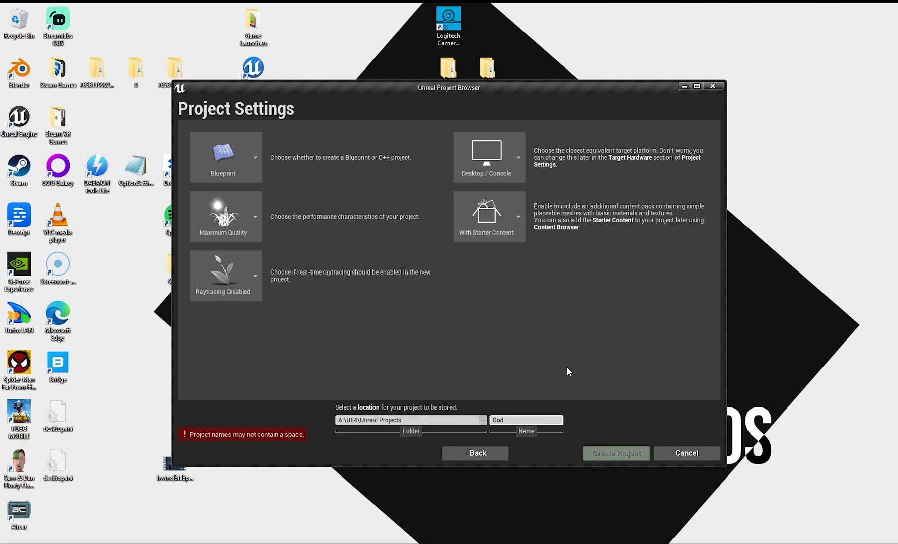
{"action": "key", "text": "BackSpace"}
{"action": "type", "text": "Of"}
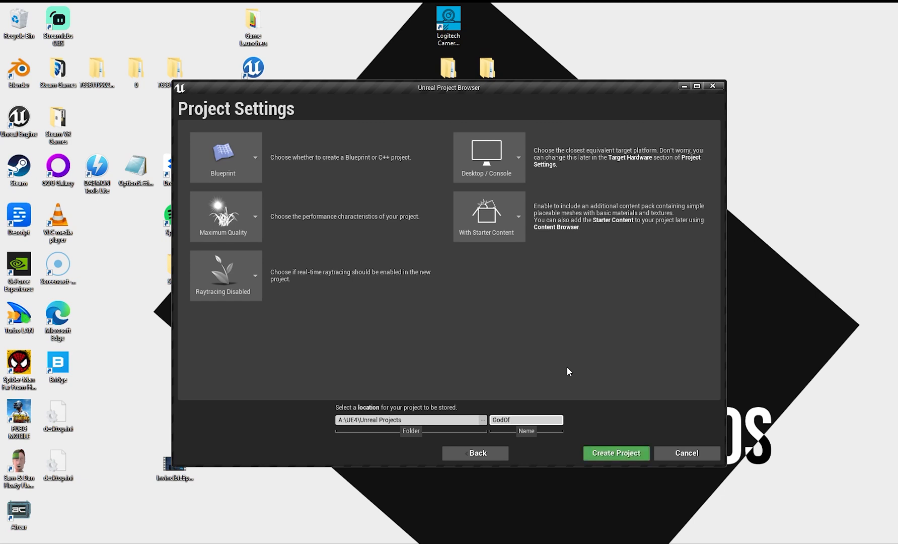
{"action": "type", "text": "WarAxe"}
{"action": "left_click", "coordinate": [613, 452]}
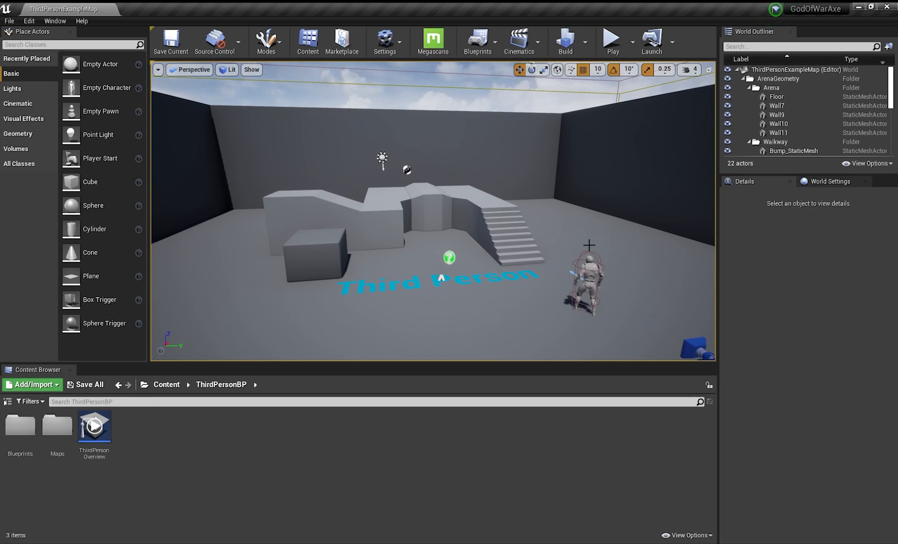
- Play the example level and run the mannequin around to check the default movement and camera
{"action": "left_click", "coordinate": [612, 41]}
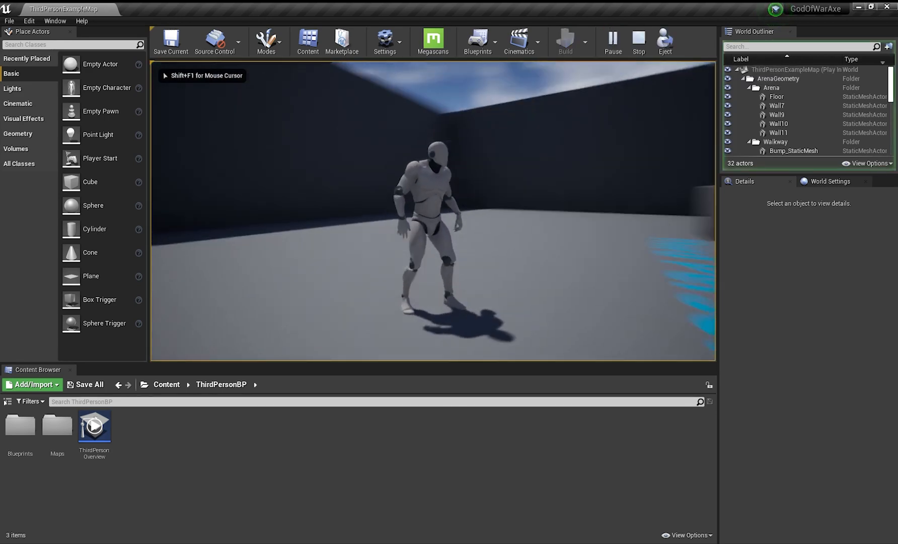
{"action": "key", "text": "w"}
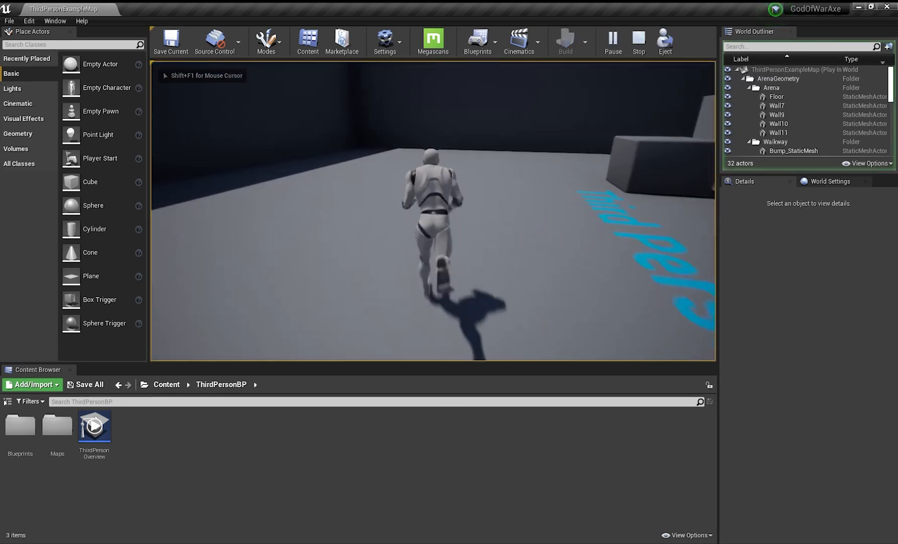
{"action": "key", "text": "s"}
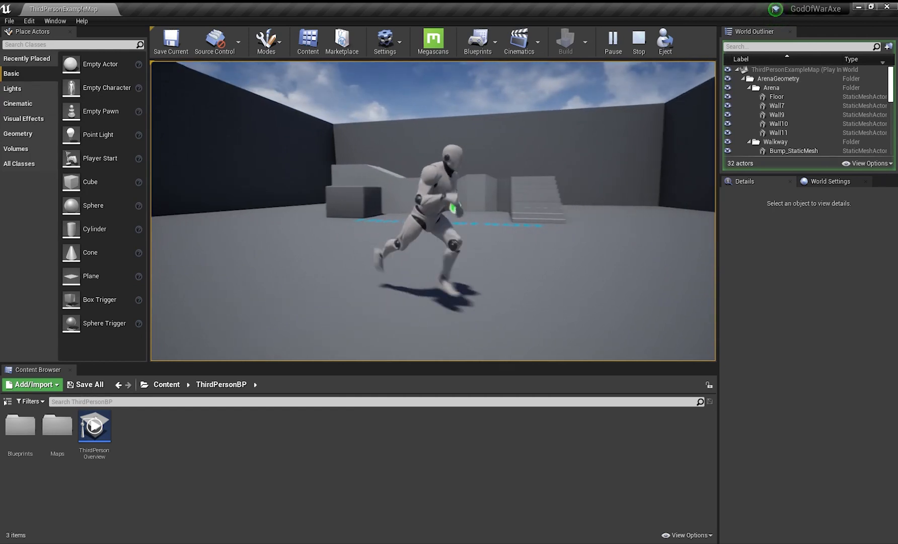
{"action": "key", "text": "a"}
{"action": "key", "text": "s"}
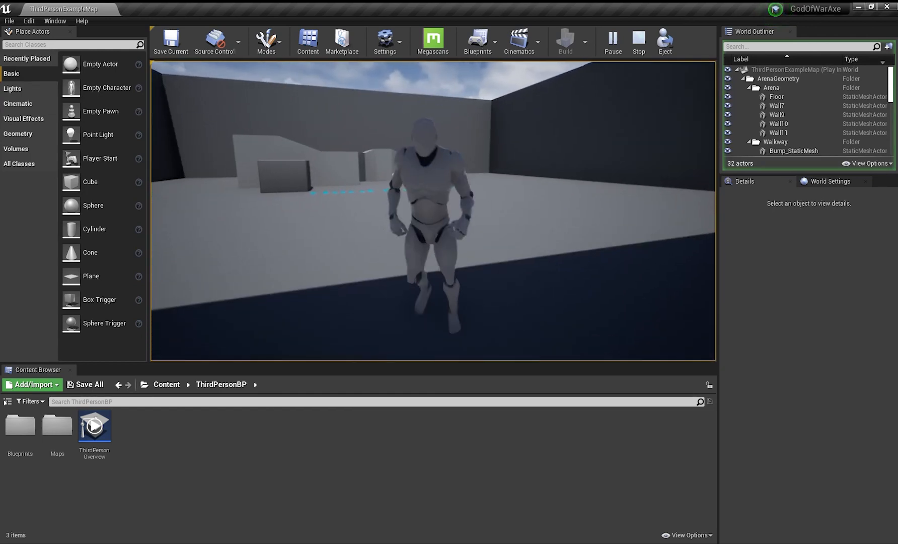
{"action": "key", "text": "w"}
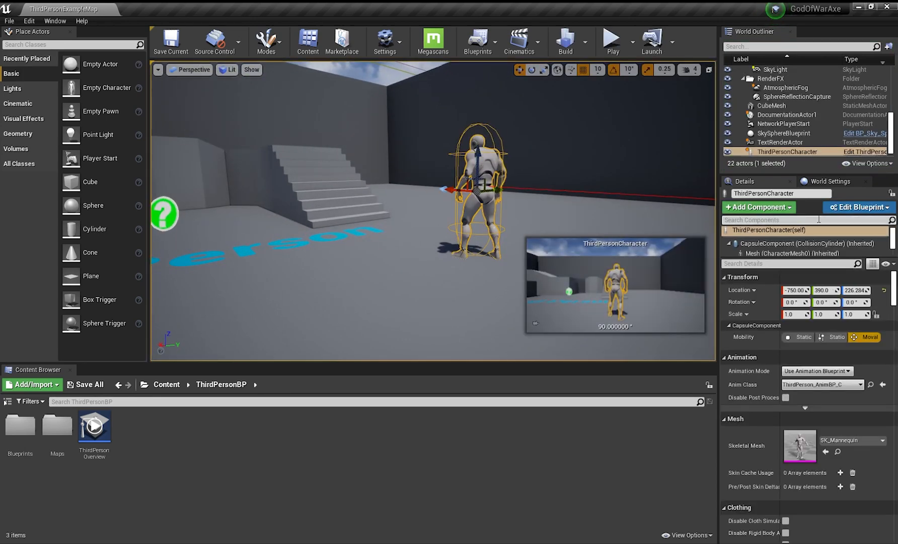
- Open the ThirdPersonCharacter blueprint in the full editor, show its 3D view and parent CameraBoom to the character's Mesh
{"action": "left_click", "coordinate": [837, 208]}
{"action": "left_click", "coordinate": [805, 227]}
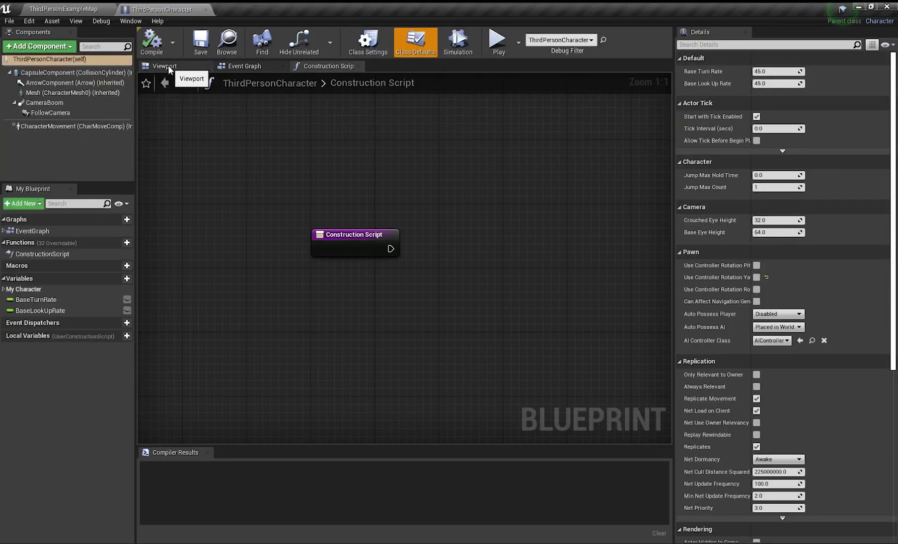
{"action": "left_click", "coordinate": [166, 65]}
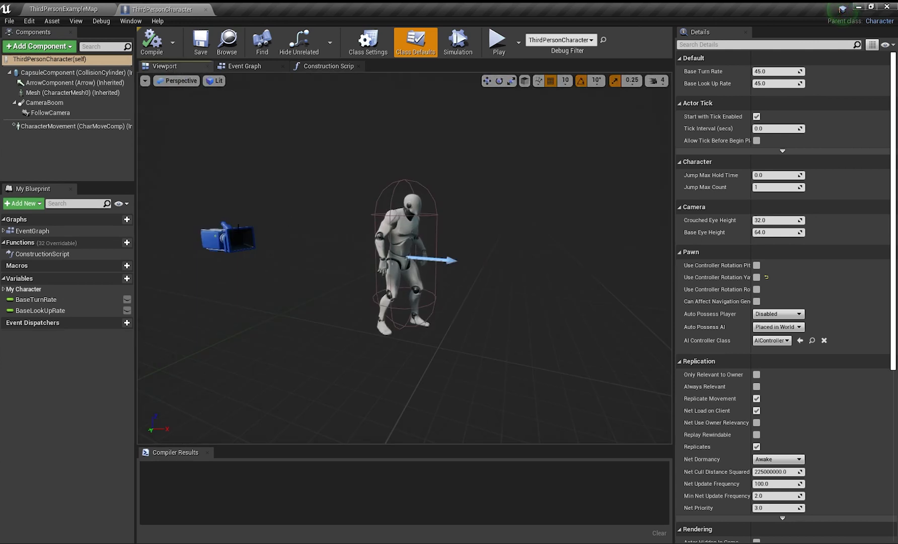
{"action": "left_click", "coordinate": [51, 112]}
{"action": "left_click", "coordinate": [52, 103]}
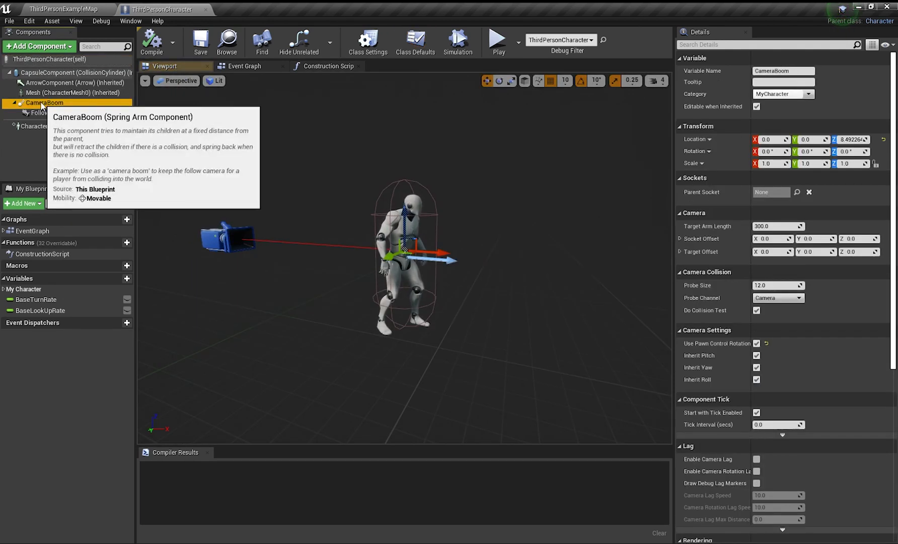
{"action": "left_click_drag", "start_coordinate": [52, 103], "coordinate": [63, 94]}
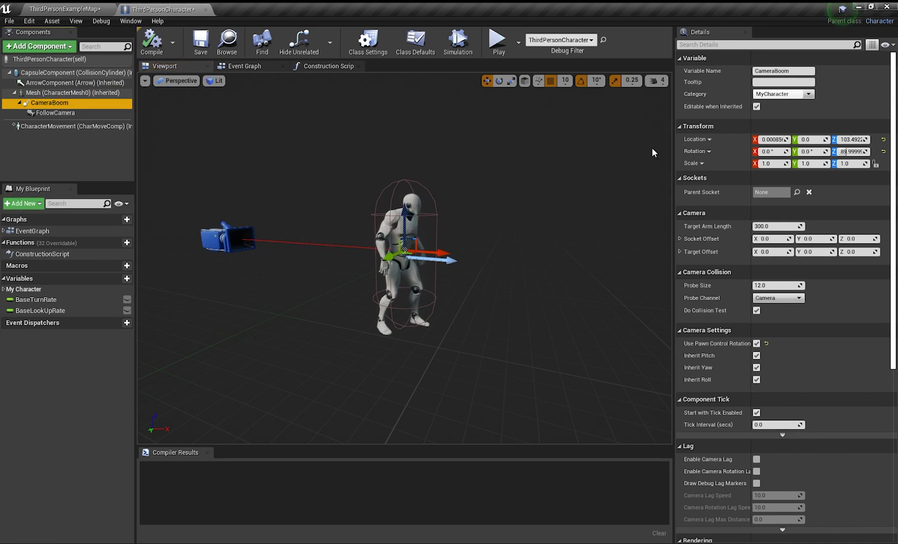
- Attach CameraBoom to the spine_03 bone and set its location to 0, 0, 0
{"action": "left_click", "coordinate": [796, 193]}
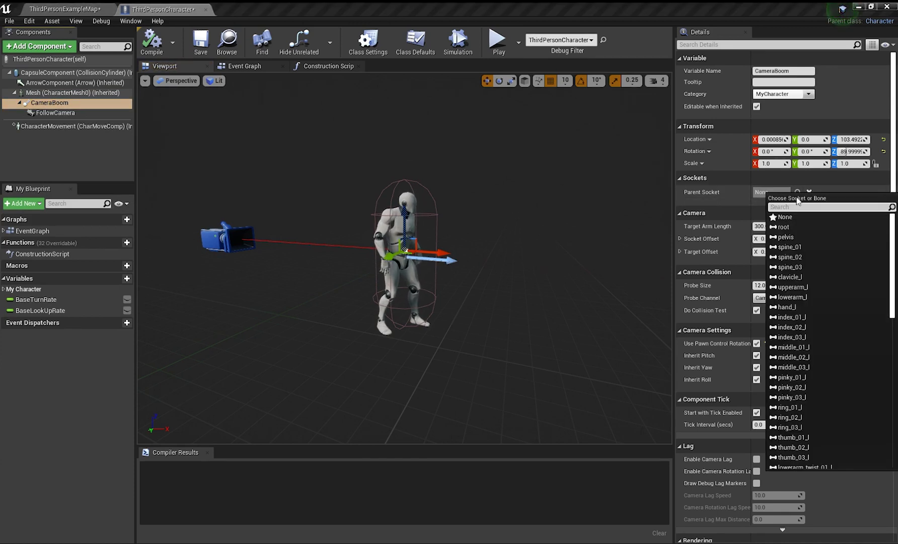
{"action": "type", "text": "spin"}
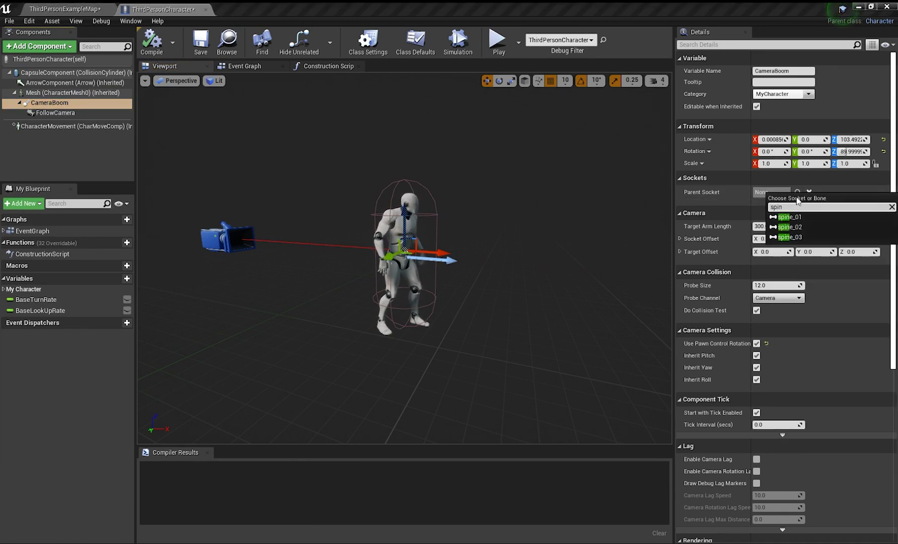
{"action": "type", "text": "e"}
{"action": "left_click", "coordinate": [802, 236]}
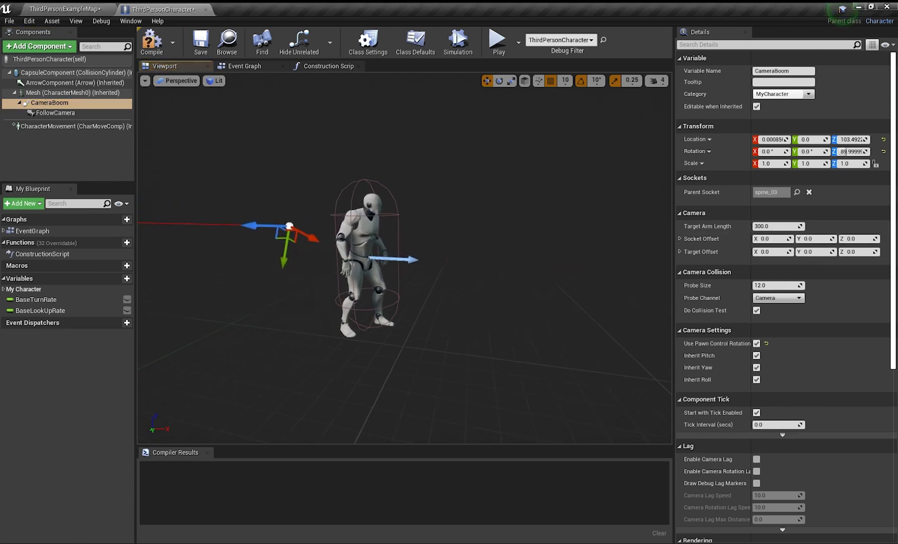
{"action": "left_click", "coordinate": [772, 140]}
{"action": "type", "text": "00"}
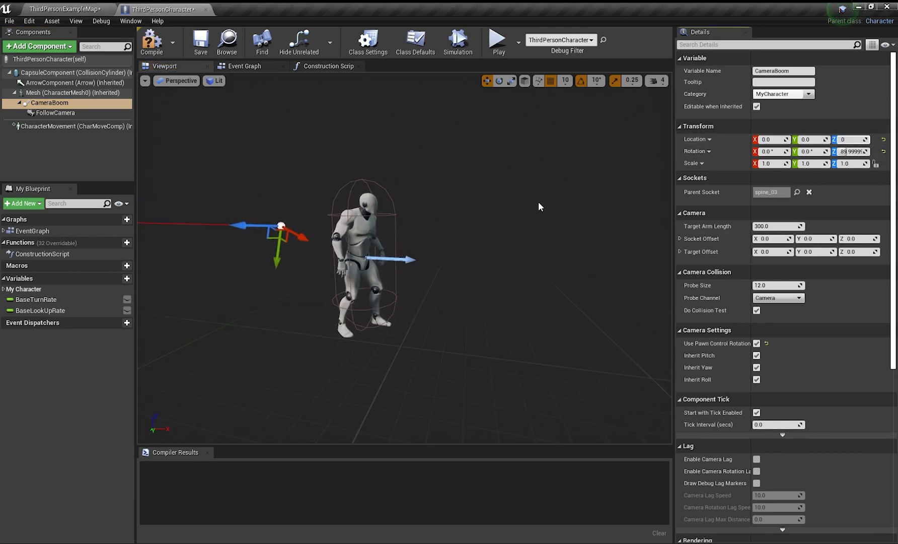
{"action": "key", "text": "Return"}
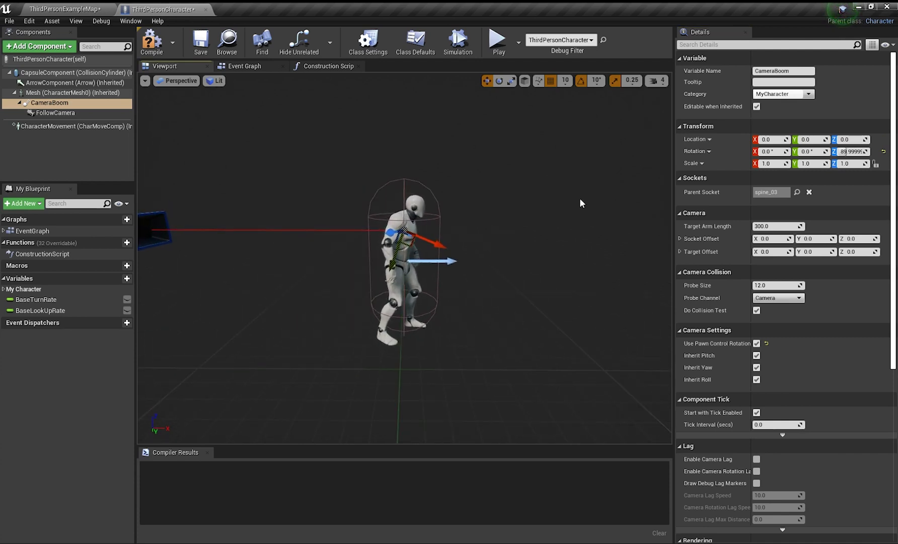
- Enable camera lag on CameraBoom with a lag speed of 15 and compile the blueprint
{"action": "right_click_drag", "start_coordinate": [580, 203], "coordinate": [578, 203]}
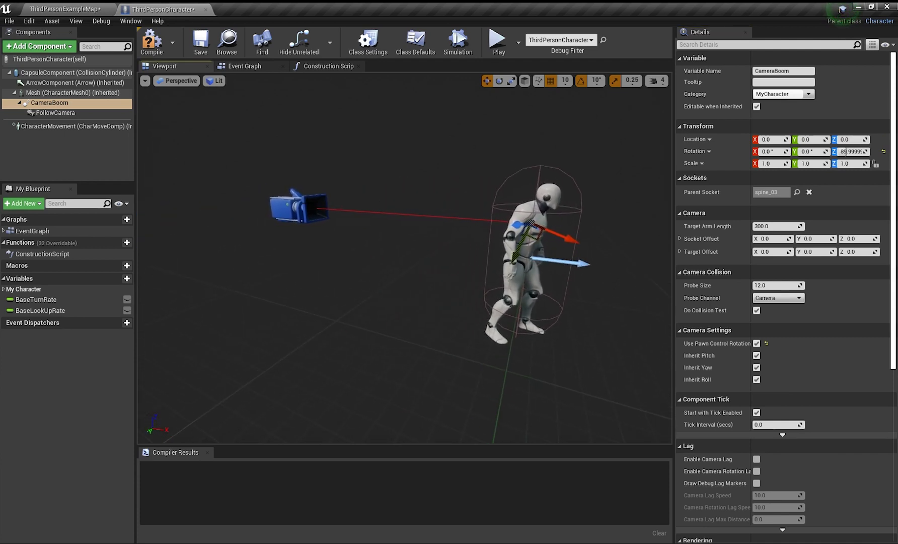
{"action": "left_click", "coordinate": [304, 206]}
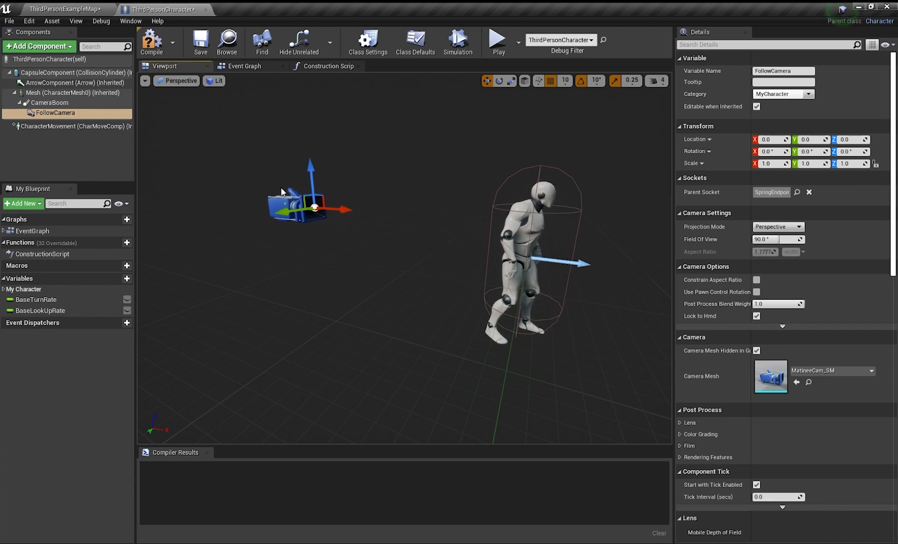
{"action": "left_click", "coordinate": [55, 102]}
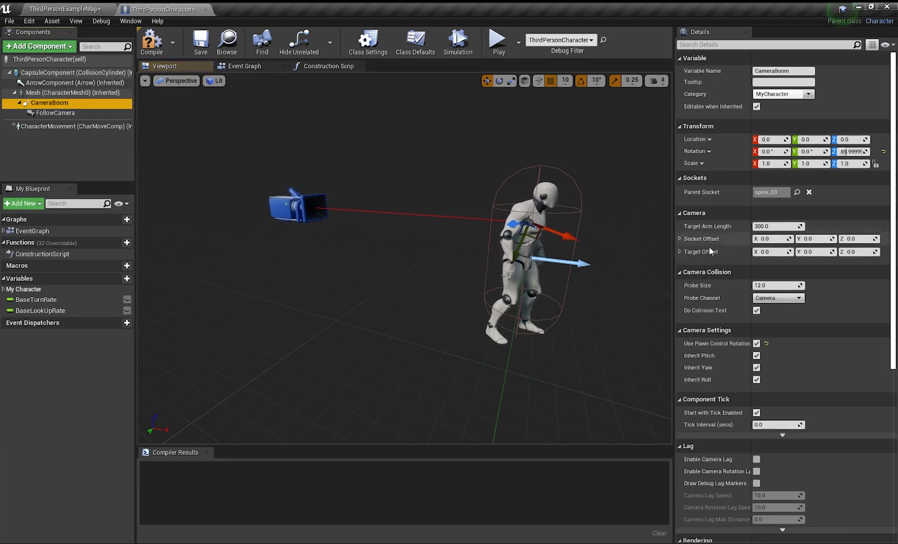
{"action": "scroll", "coordinate": [715, 253], "scroll_direction": "down", "scroll_amount": 3}
{"action": "scroll", "coordinate": [715, 253], "scroll_direction": "down", "scroll_amount": 5}
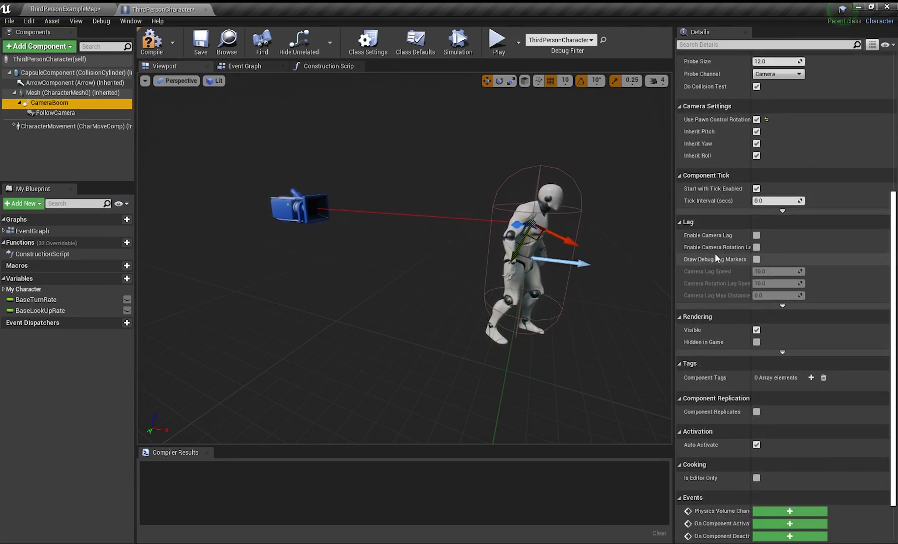
{"action": "left_click", "coordinate": [756, 236]}
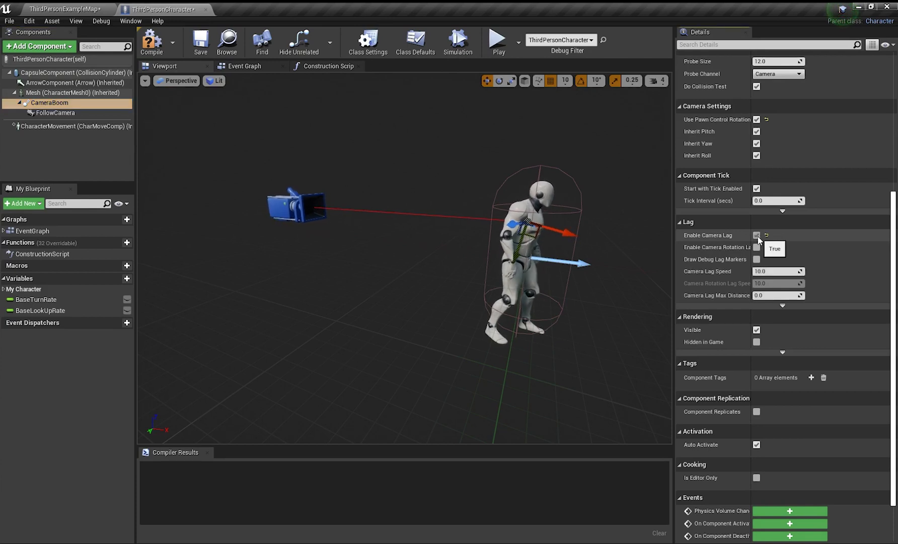
{"action": "left_click", "coordinate": [775, 270]}
{"action": "type", "text": "15"}
{"action": "key", "text": "Return"}
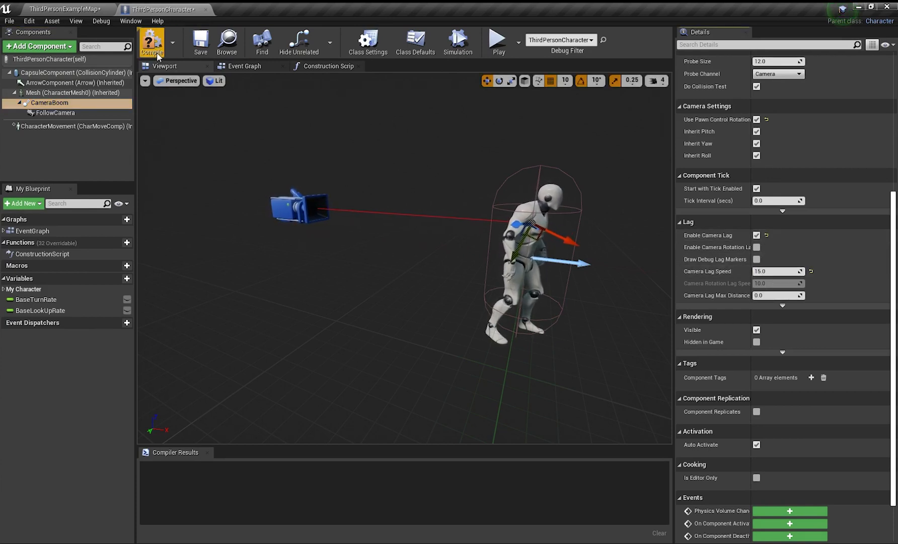
{"action": "left_click", "coordinate": [151, 41]}
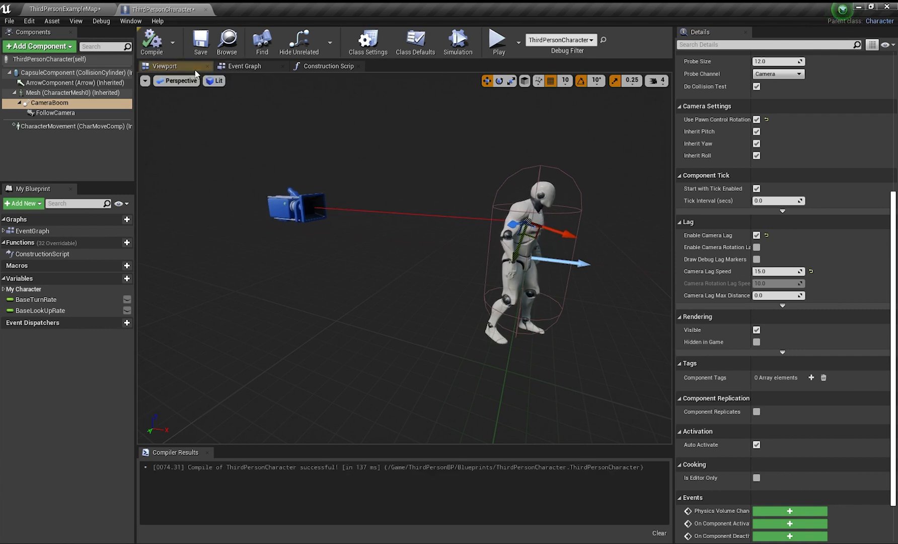
- Select FollowCamera, float the blueprint editor over the level and select the level's ThirdPersonCharacter to show its camera preview
{"action": "left_click", "coordinate": [82, 113]}
{"action": "left_click_drag", "start_coordinate": [170, 16], "coordinate": [157, 249]}
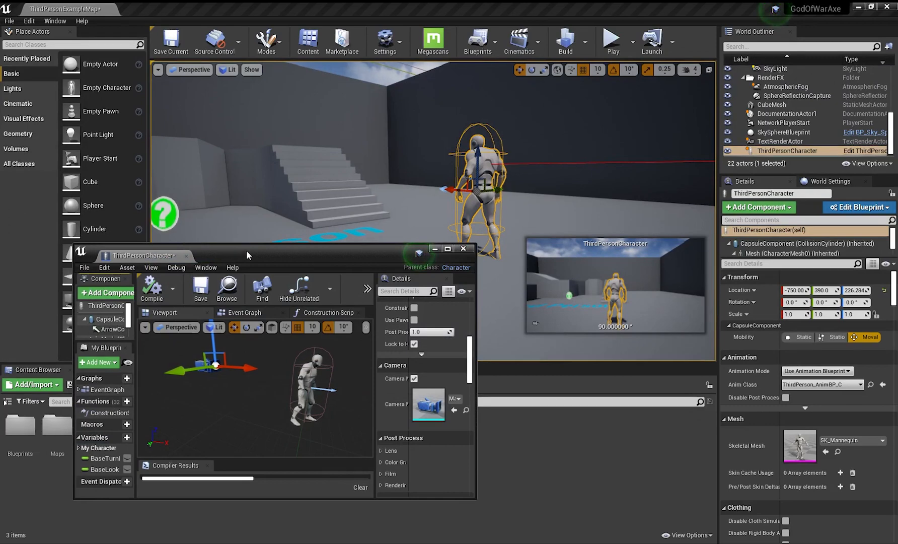
{"action": "left_click_drag", "start_coordinate": [247, 253], "coordinate": [207, 248]}
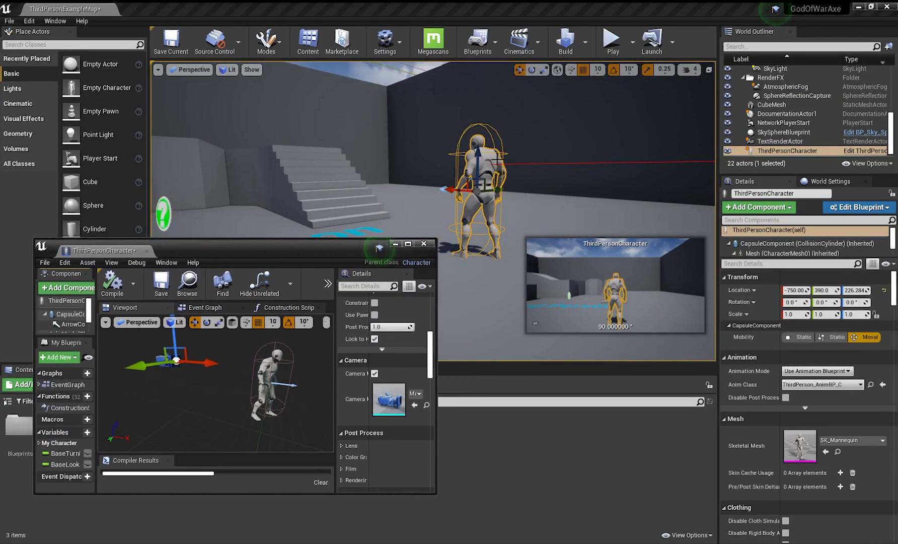
{"action": "left_click", "coordinate": [459, 171]}
{"action": "key", "text": "Escape"}
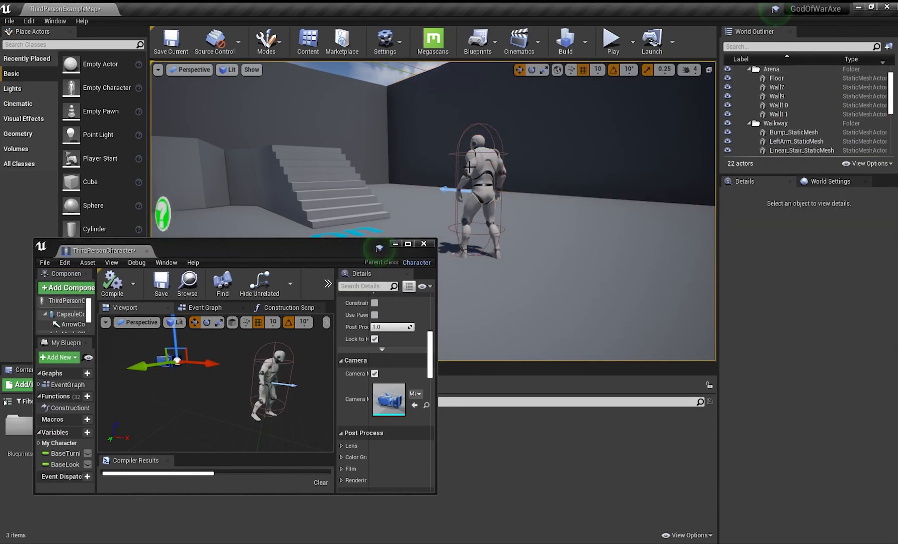
{"action": "left_click", "coordinate": [478, 159]}
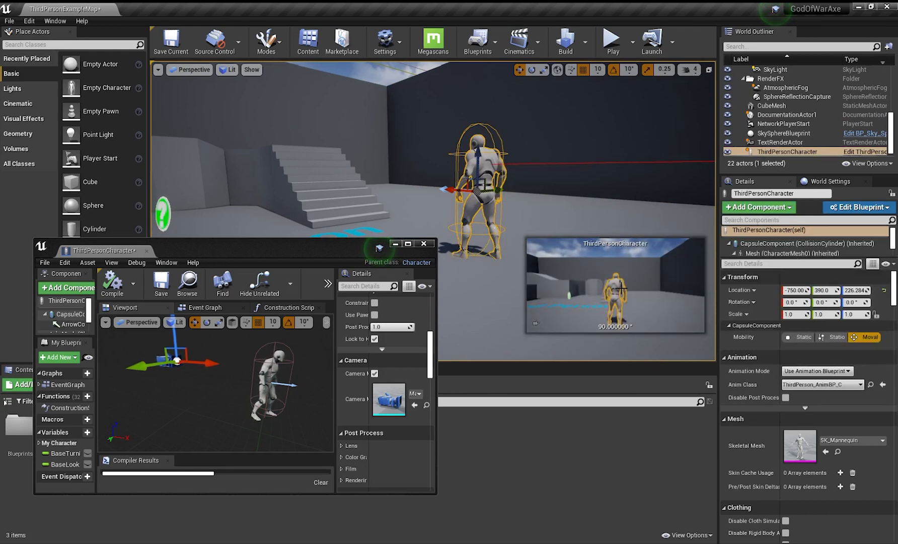
- Move FollowCamera closer behind the character, raised and offset over the right shoulder, and compile the blueprint
{"action": "right_click_drag", "start_coordinate": [173, 360], "coordinate": [184, 366]}
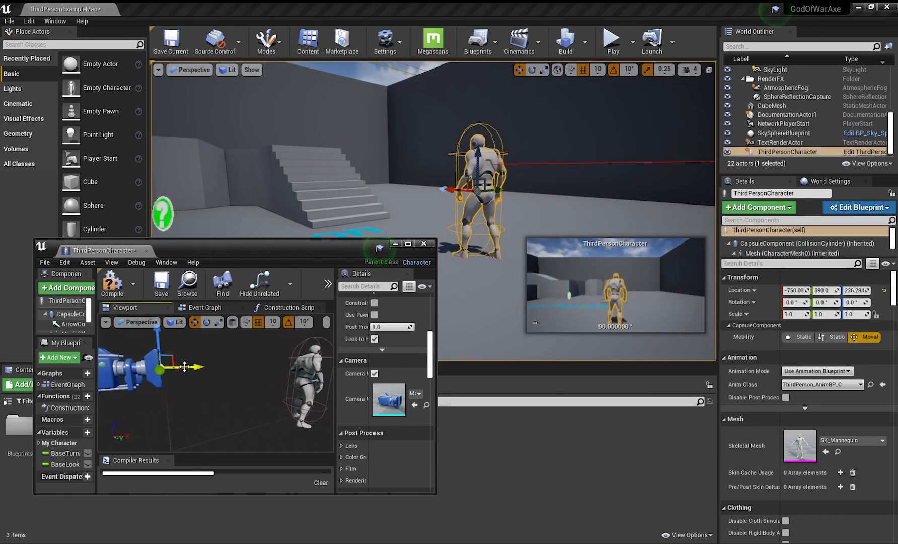
{"action": "left_click_drag", "start_coordinate": [224, 362], "coordinate": [304, 356]}
{"action": "right_click_drag", "start_coordinate": [305, 356], "coordinate": [274, 352]}
{"action": "left_click_drag", "start_coordinate": [227, 349], "coordinate": [266, 347]}
{"action": "right_click_drag", "start_coordinate": [268, 347], "coordinate": [292, 350]}
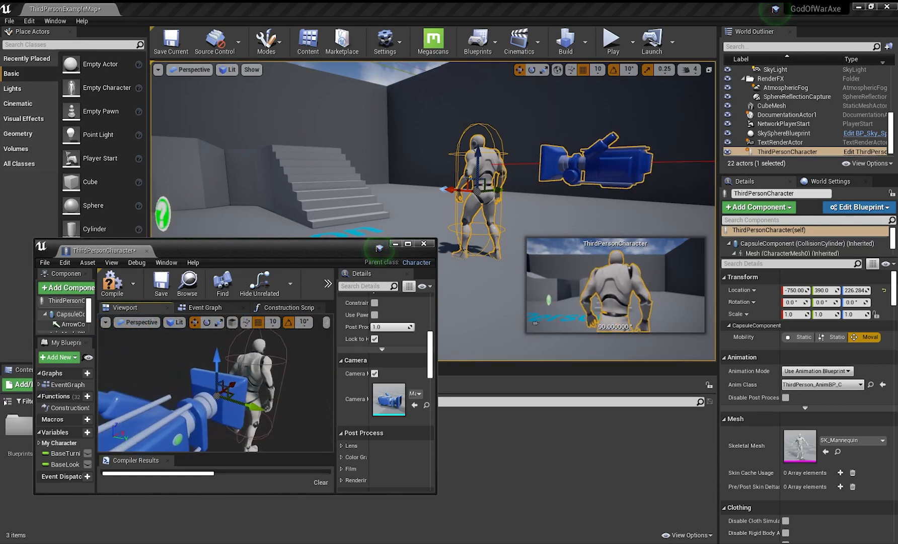
{"action": "right_click_drag", "start_coordinate": [225, 388], "coordinate": [223, 383]}
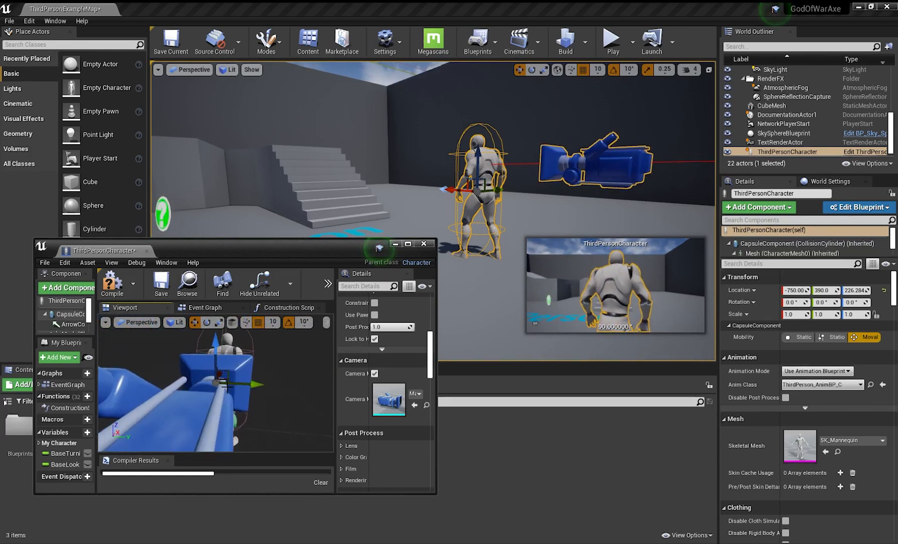
{"action": "left_click_drag", "start_coordinate": [229, 371], "coordinate": [276, 346]}
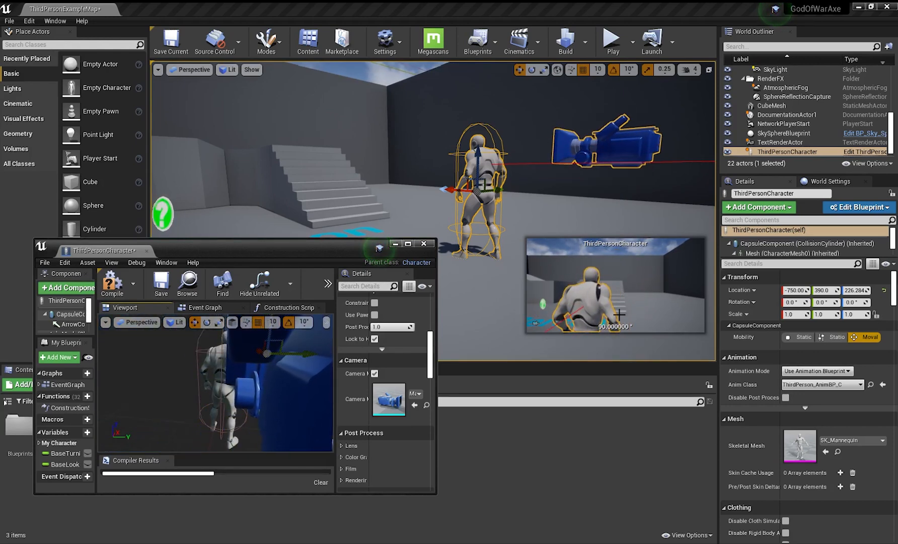
{"action": "left_click", "coordinate": [121, 291]}
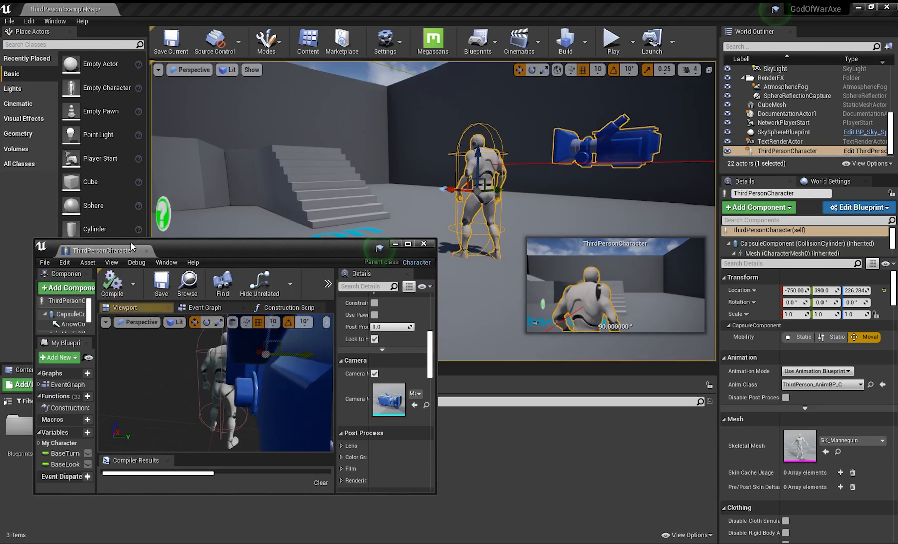
- Dock the blueprint editor back beside the level and play the level to test the over-the-shoulder camera
{"action": "left_click_drag", "start_coordinate": [117, 250], "coordinate": [197, 8]}
{"action": "left_click", "coordinate": [86, 9]}
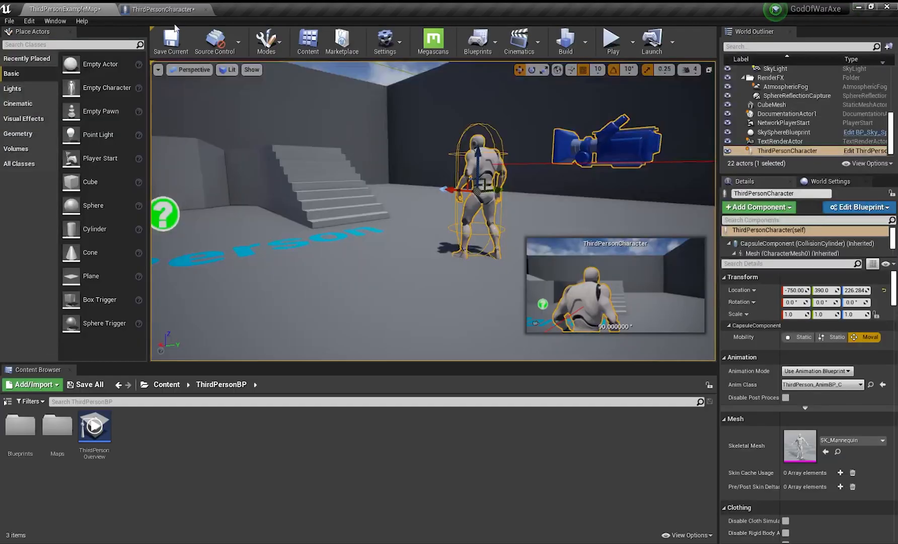
{"action": "left_click", "coordinate": [608, 41]}
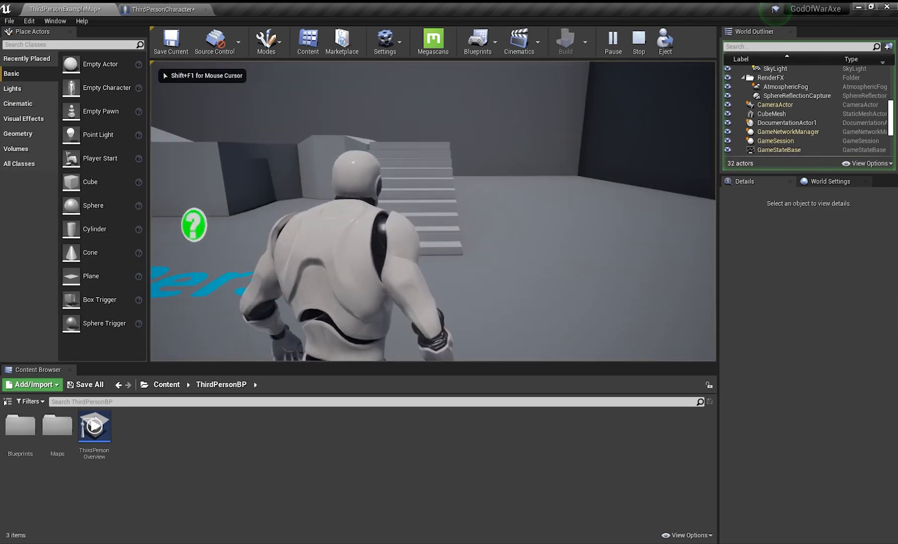
- Run the character around the level to check how the shoulder camera follows, and end the play session
{"action": "key", "text": "w"}
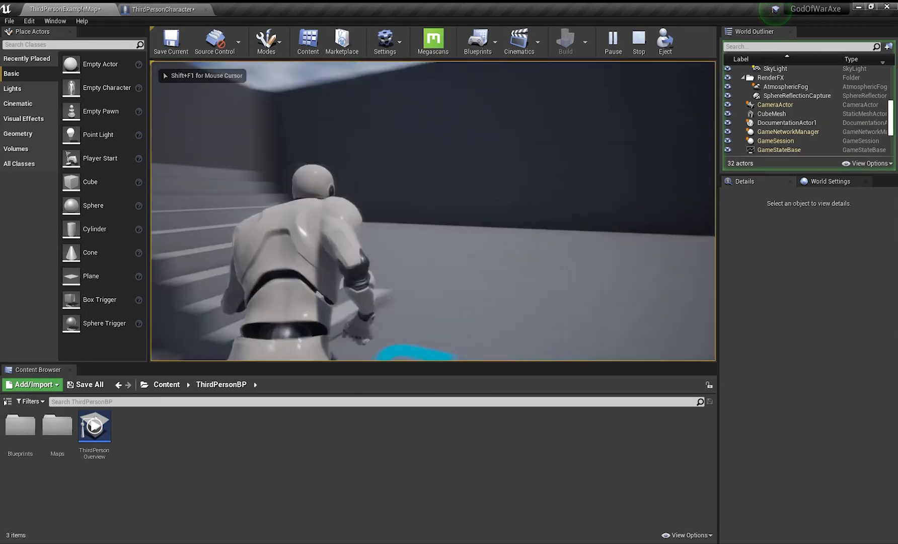
{"action": "key", "text": "w"}
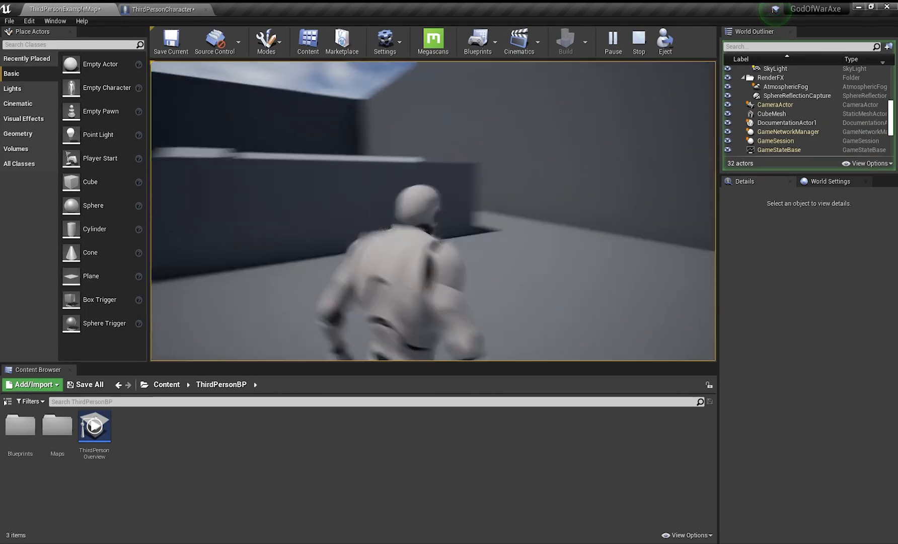
{"action": "key", "text": "w"}
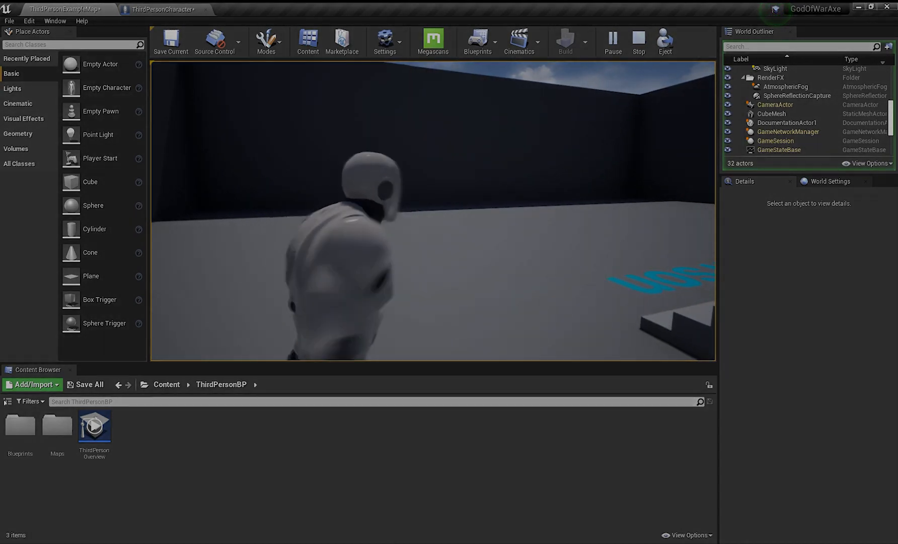
{"action": "key", "text": "w"}
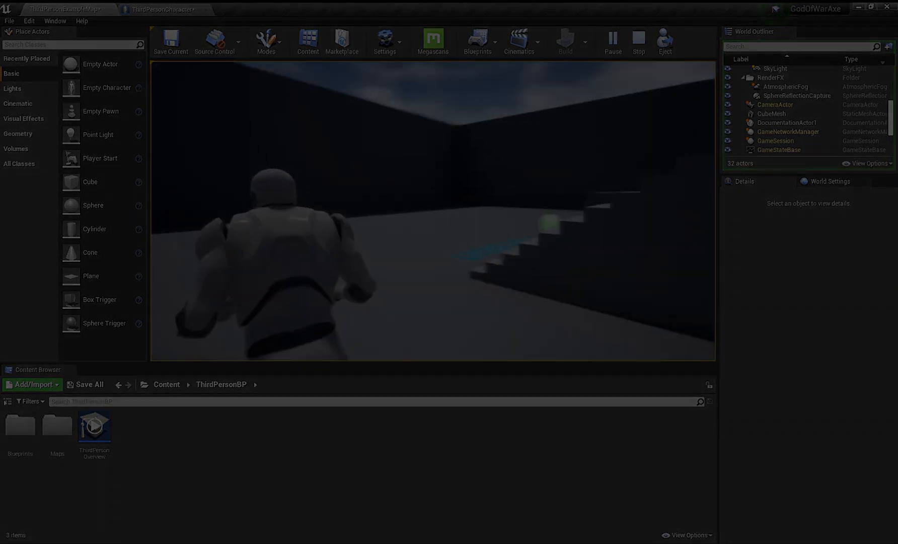
{"action": "key", "text": "w"}
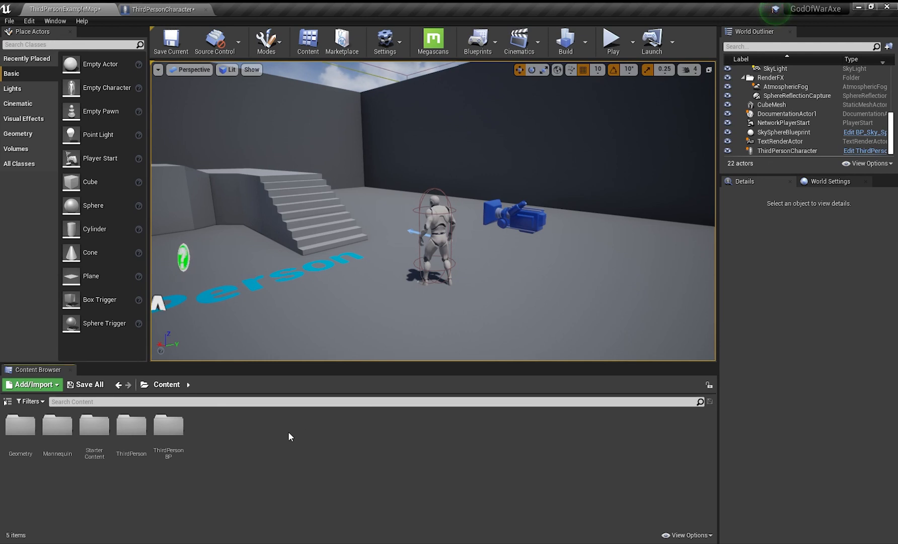
- Create a folder named Assets in the Content folder and open it
{"action": "right_click", "coordinate": [290, 436]}
{"action": "right_click", "coordinate": [278, 438]}
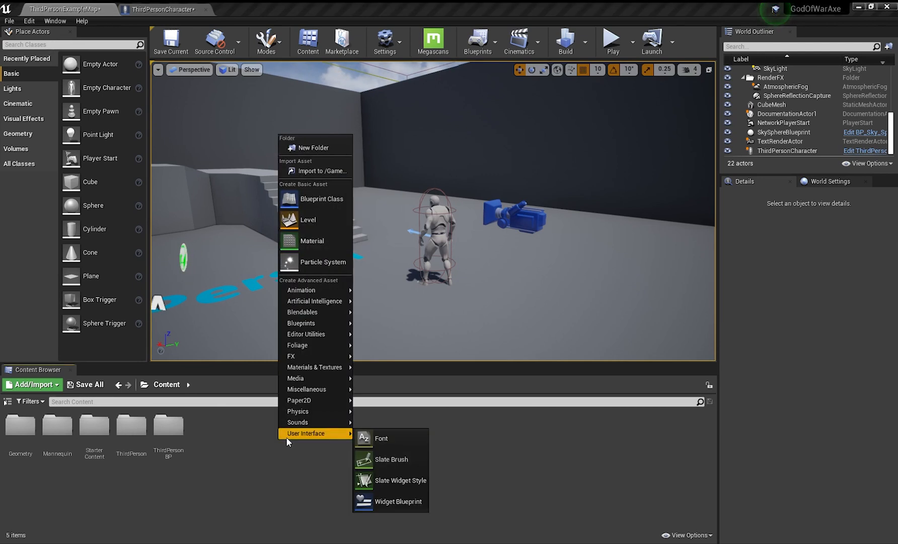
{"action": "left_click", "coordinate": [314, 147]}
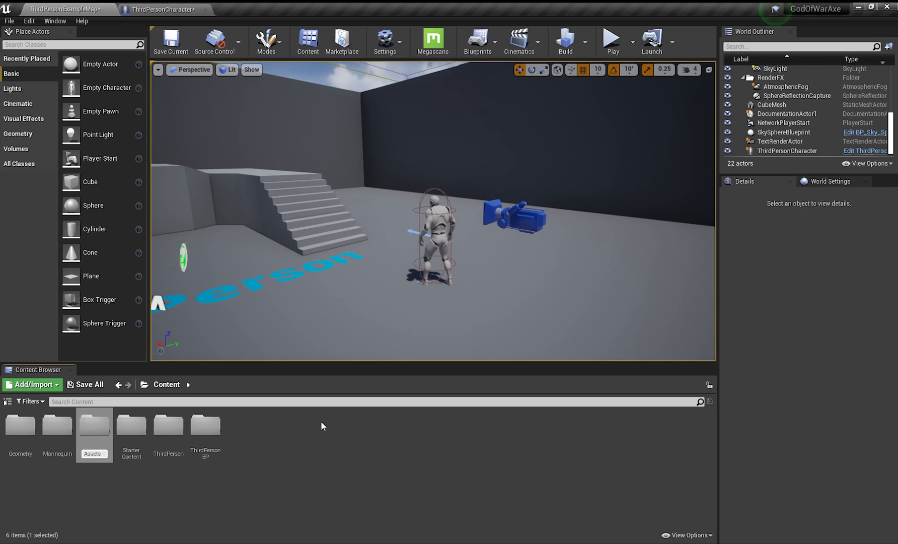
{"action": "key", "text": "Return"}
{"action": "double_click", "coordinate": [30, 441]}
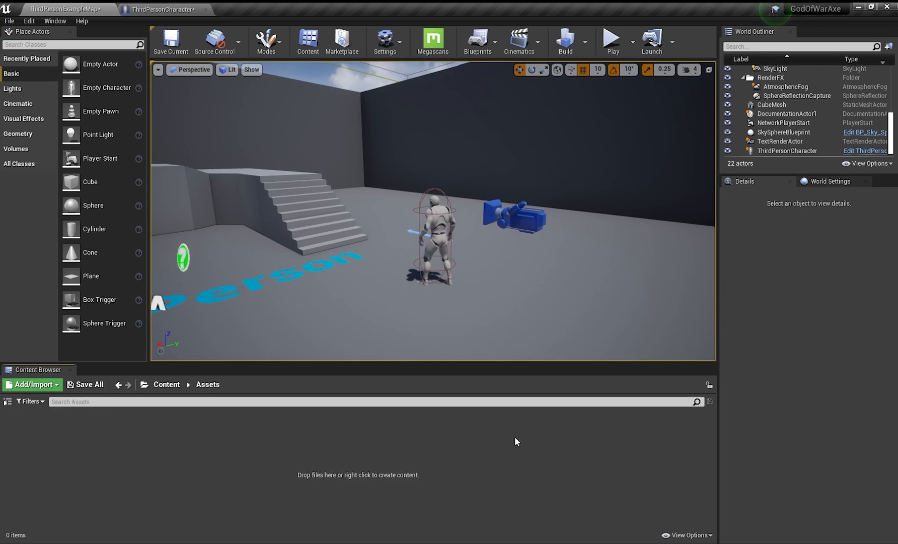
- Import axe_low.fbx and the textures folder from the Leviathan Axe folder into Assets, keeping the default FBX import options
{"action": "key", "text": "alt+Tab"}
{"action": "left_click_drag", "start_coordinate": [480, 291], "coordinate": [617, 202]}
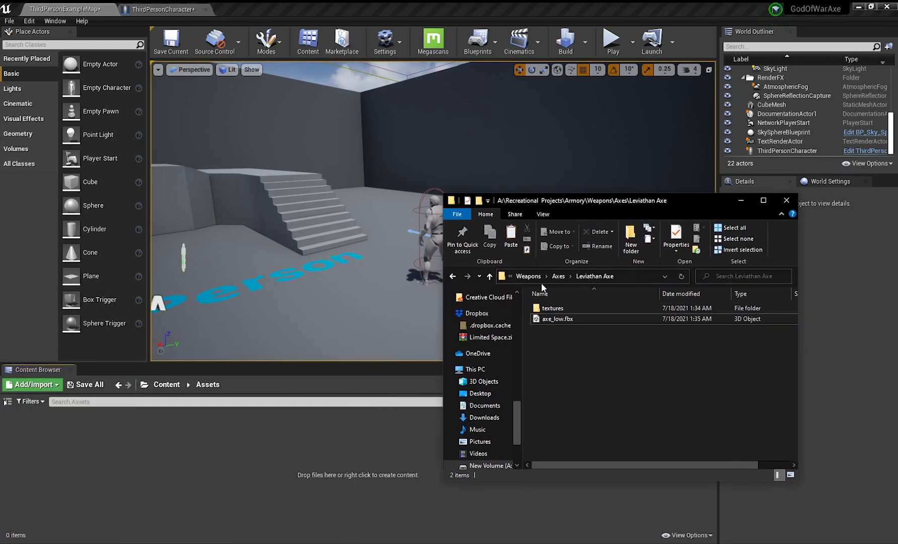
{"action": "left_click", "coordinate": [560, 319]}
{"action": "left_click", "coordinate": [561, 310], "text": "shift"}
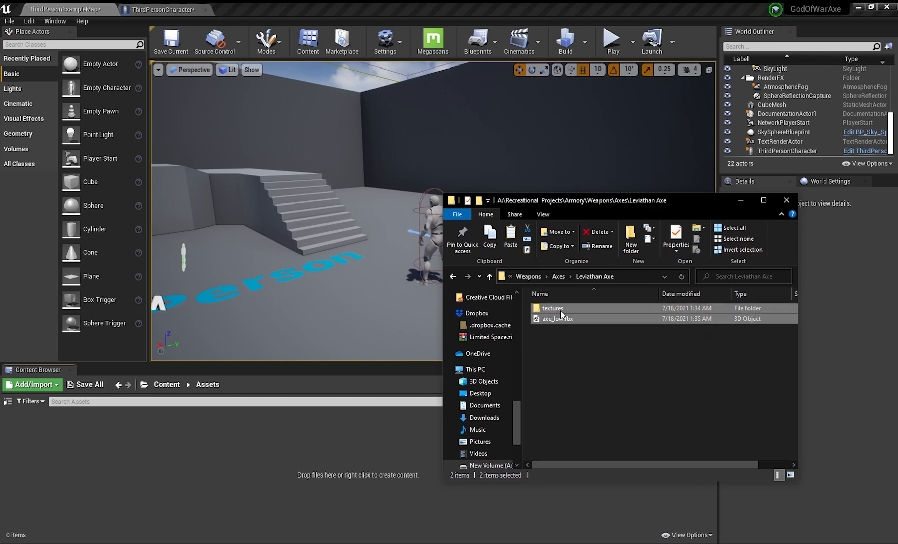
{"action": "left_click_drag", "start_coordinate": [560, 310], "coordinate": [182, 412]}
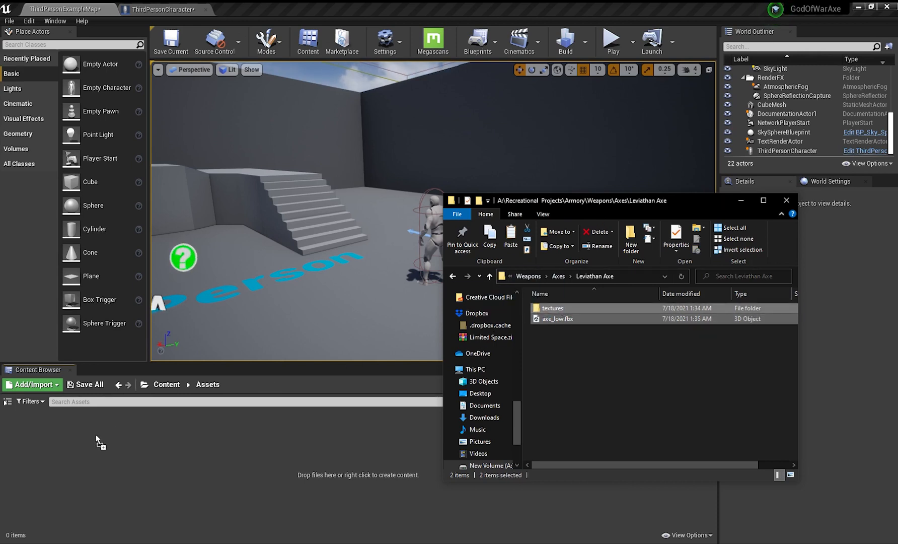
{"action": "left_click_drag", "start_coordinate": [96, 433], "coordinate": [95, 433]}
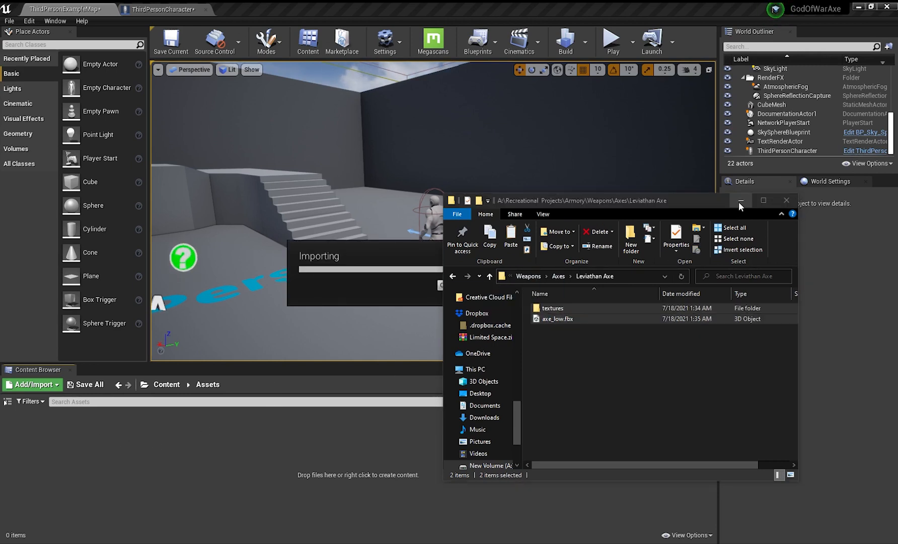
{"action": "left_click", "coordinate": [740, 201]}
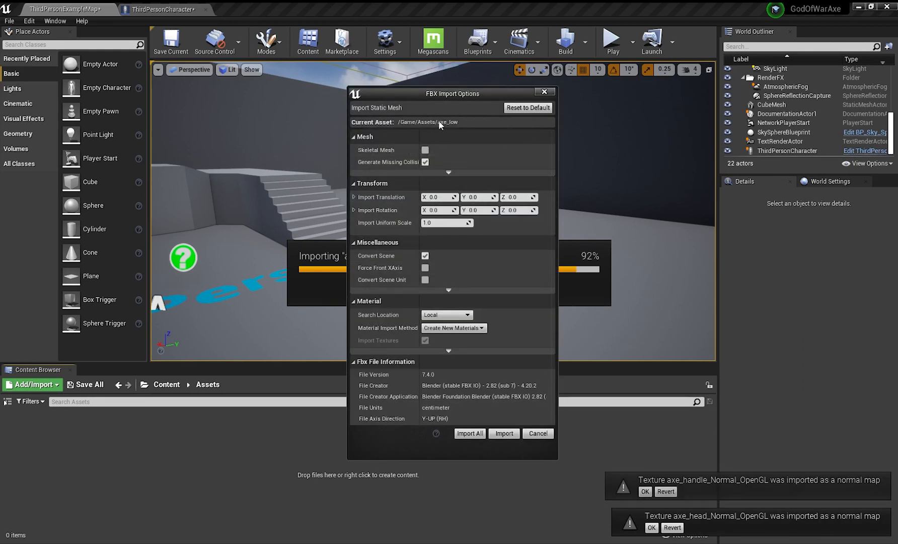
{"action": "left_click", "coordinate": [503, 433]}
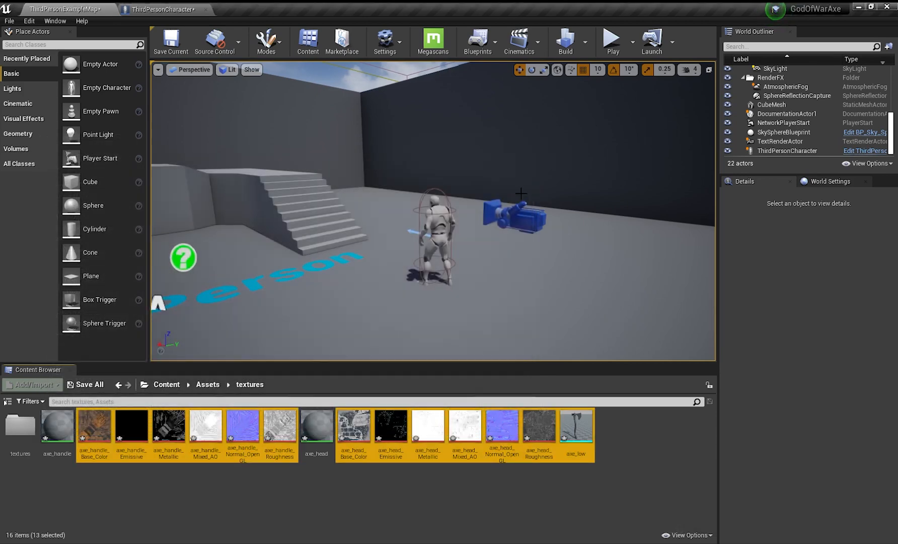
{"action": "left_click", "coordinate": [528, 140]}
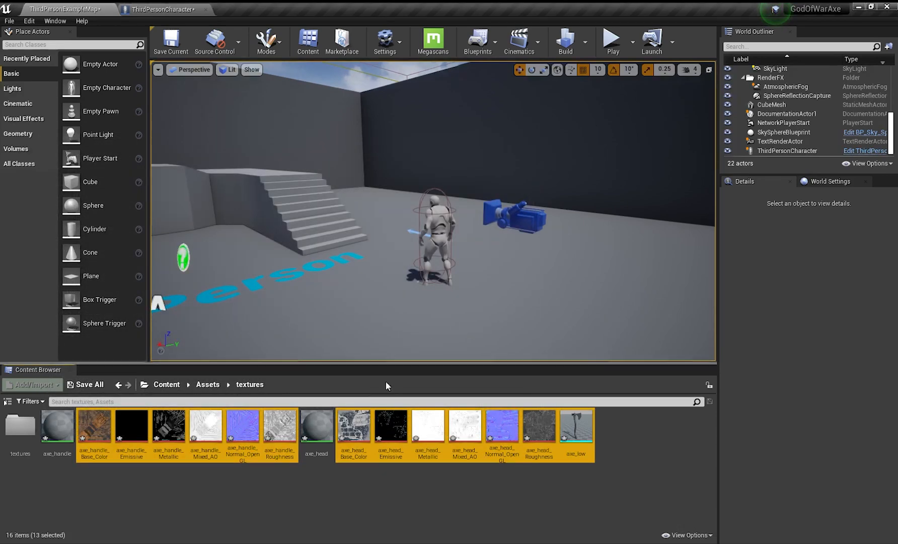
- Look through the imported textures folder and return to Assets to inspect the axe_low mesh
{"action": "double_click", "coordinate": [23, 444]}
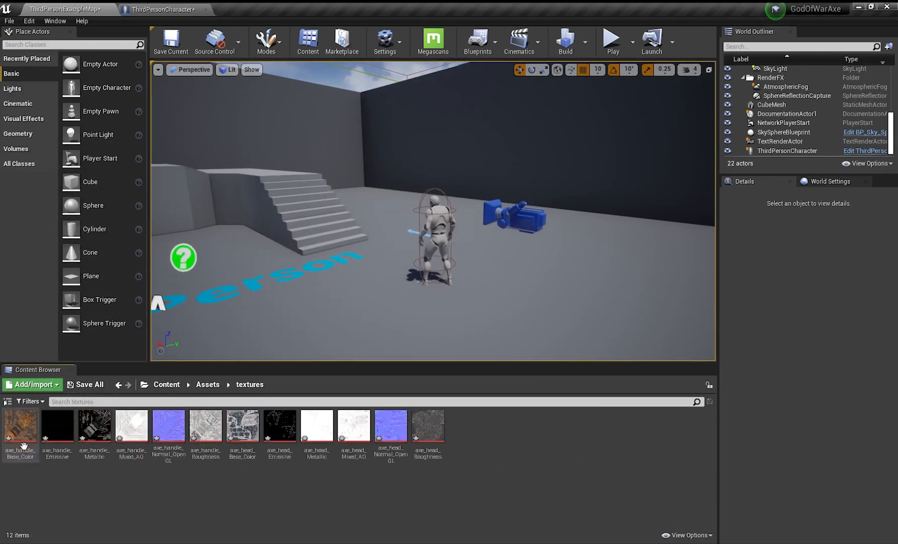
{"action": "left_click", "coordinate": [212, 388]}
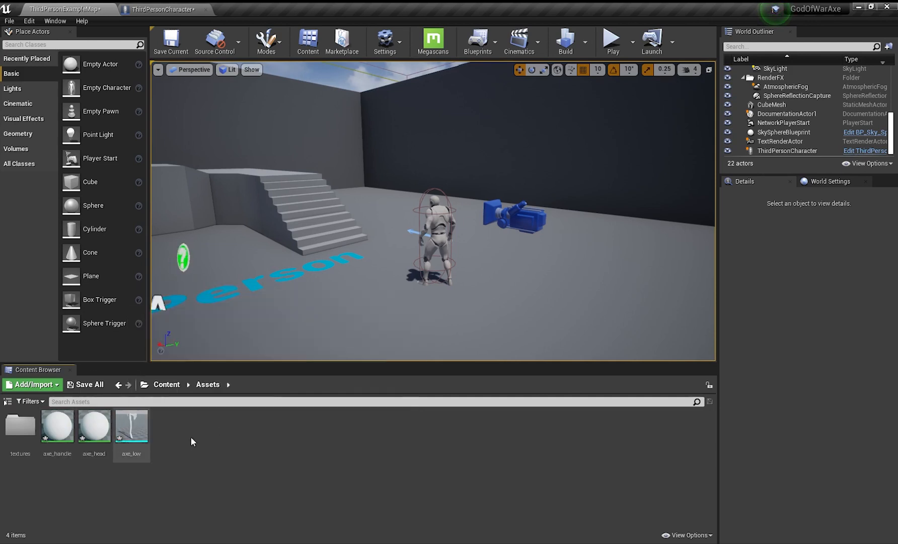
{"action": "left_click", "coordinate": [130, 437]}
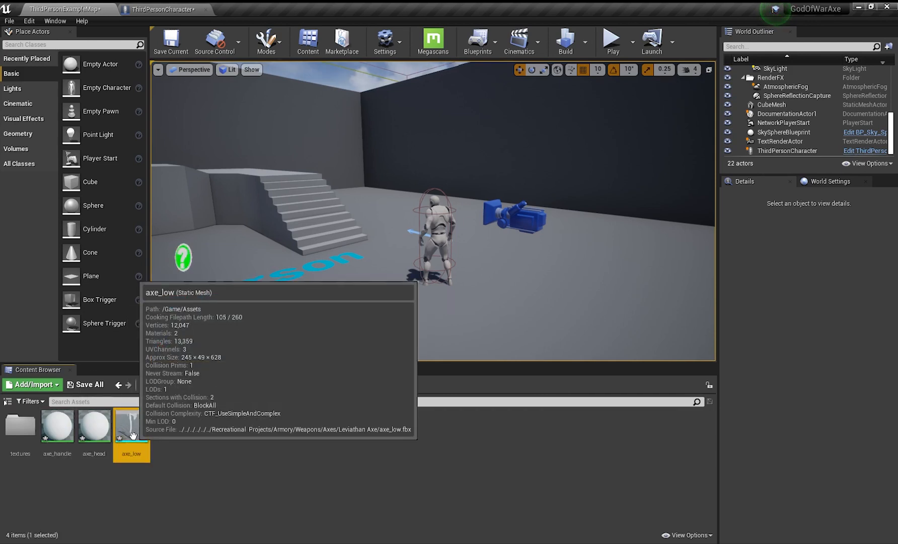
- Open the axe_head and axe_handle materials for editing
{"action": "double_click", "coordinate": [96, 428]}
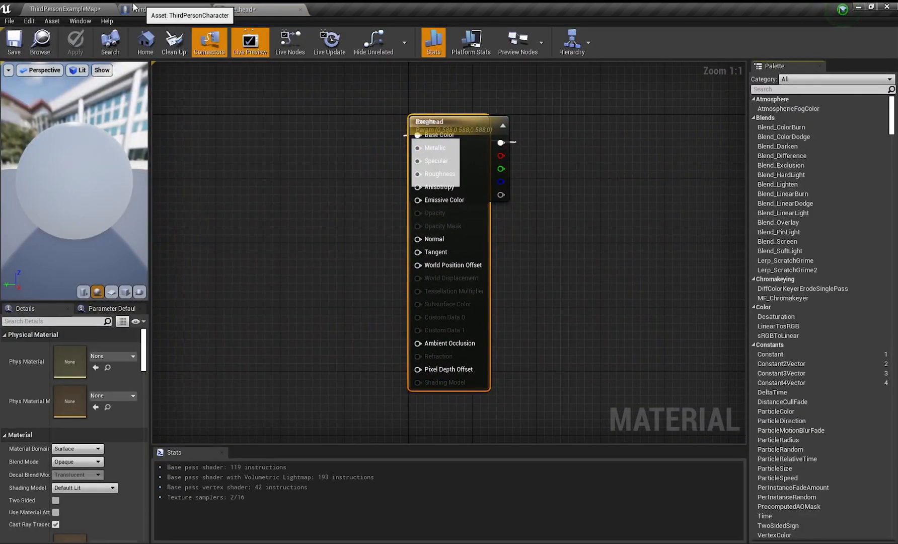
{"action": "left_click", "coordinate": [94, 9]}
{"action": "double_click", "coordinate": [60, 442]}
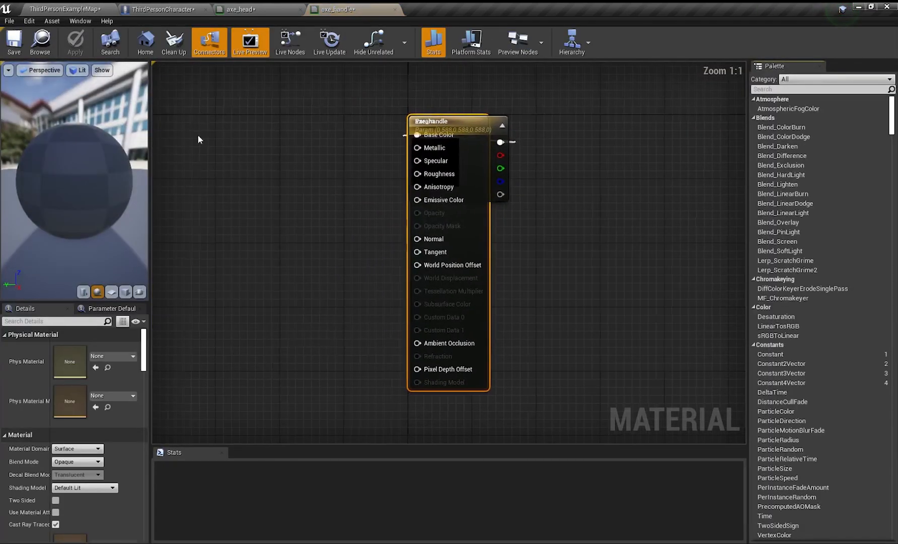
{"action": "left_click", "coordinate": [168, 9]}
{"action": "right_click_drag", "start_coordinate": [212, 93], "coordinate": [458, 164]}
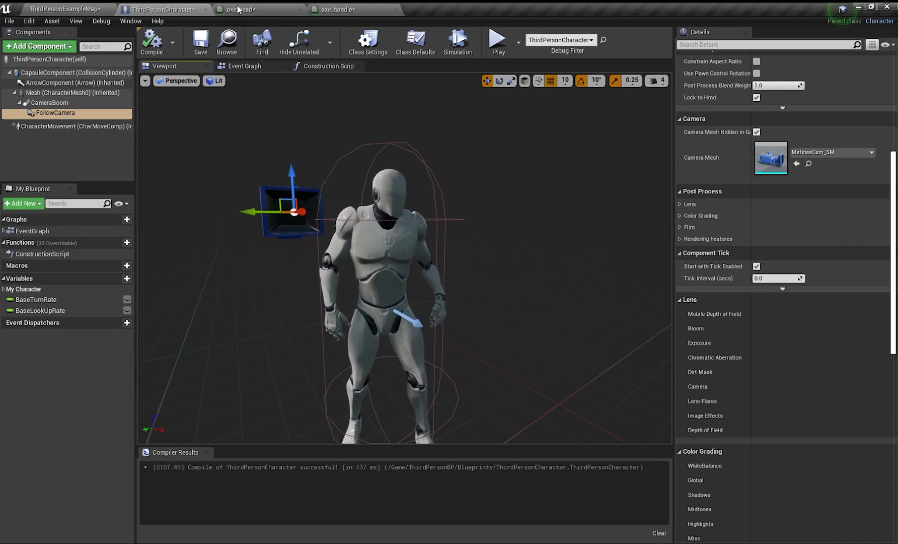
- Add the six axe_handle textures to the axe_handle material graph and delete its Param node
{"action": "left_click", "coordinate": [65, 9]}
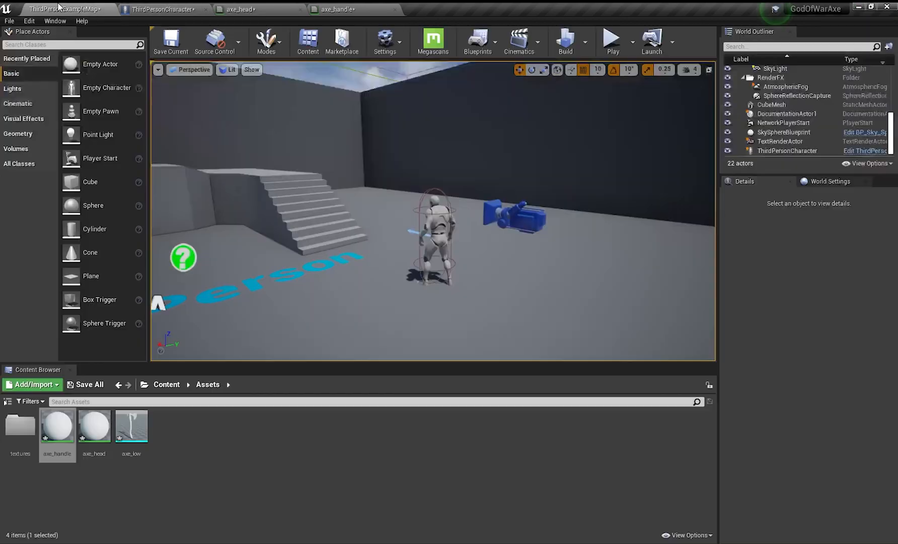
{"action": "double_click", "coordinate": [27, 440]}
{"action": "left_click", "coordinate": [27, 439]}
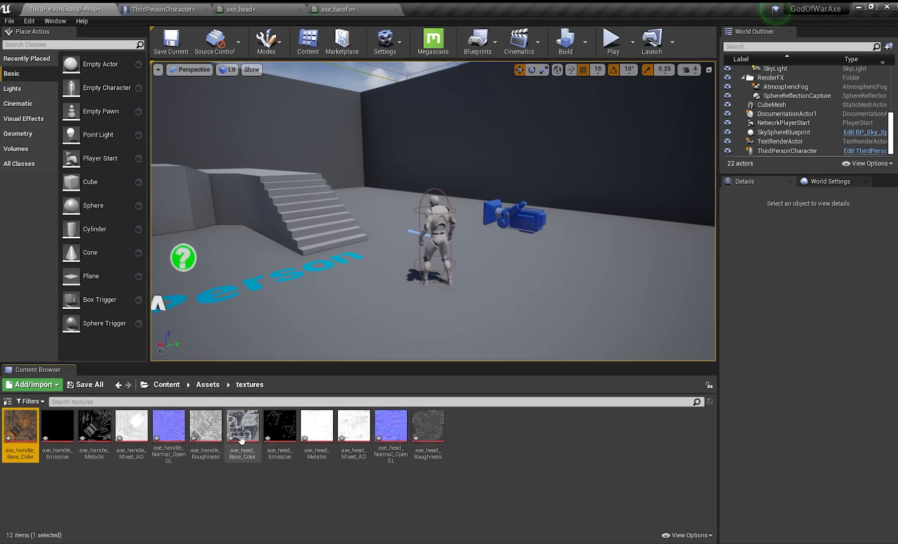
{"action": "left_click", "coordinate": [207, 432], "text": "shift"}
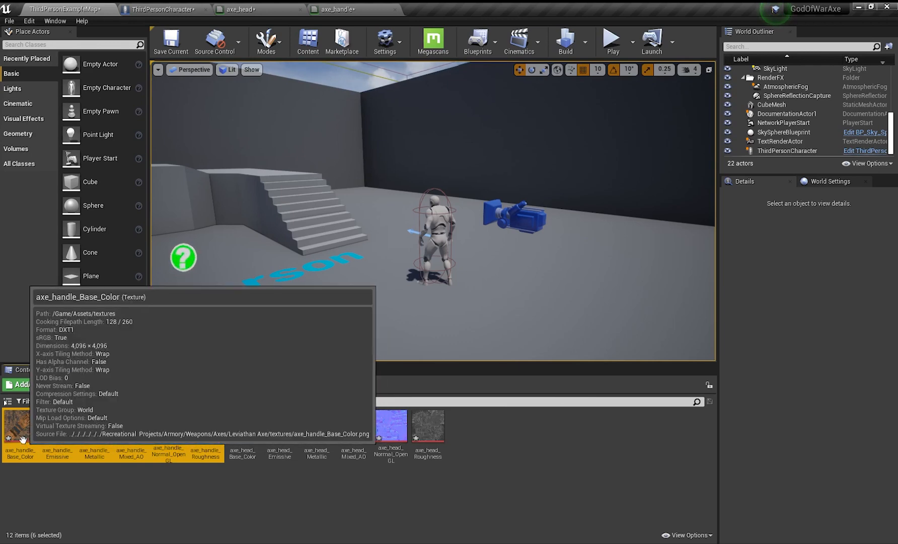
{"action": "left_click_drag", "start_coordinate": [23, 439], "coordinate": [168, 140]}
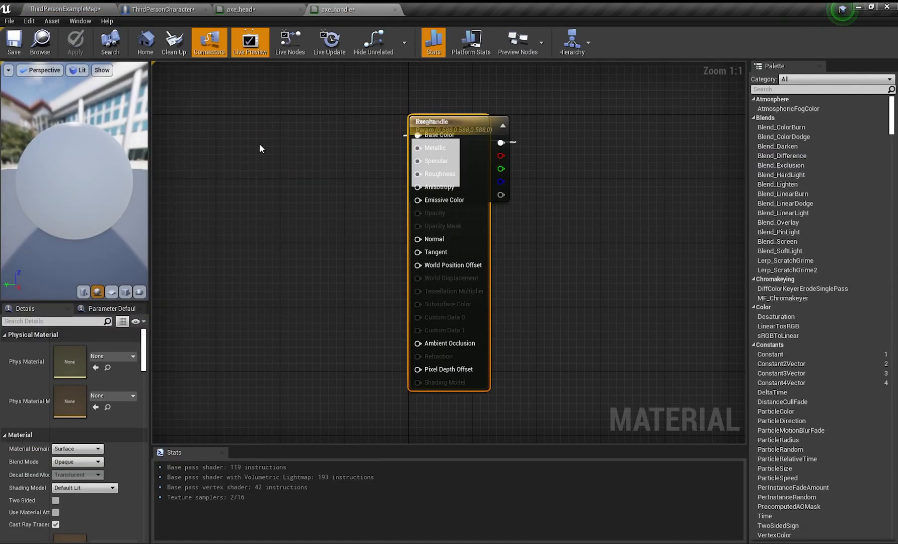
{"action": "left_click", "coordinate": [494, 119]}
{"action": "key", "text": "Delete"}
- Arrange the six handle texture samples in two columns of three beside the axe_handle result node
{"action": "right_click_drag", "start_coordinate": [302, 130], "coordinate": [513, 107]}
{"action": "left_click_drag", "start_coordinate": [424, 122], "coordinate": [334, 89]}
{"action": "left_click_drag", "start_coordinate": [439, 138], "coordinate": [334, 202]}
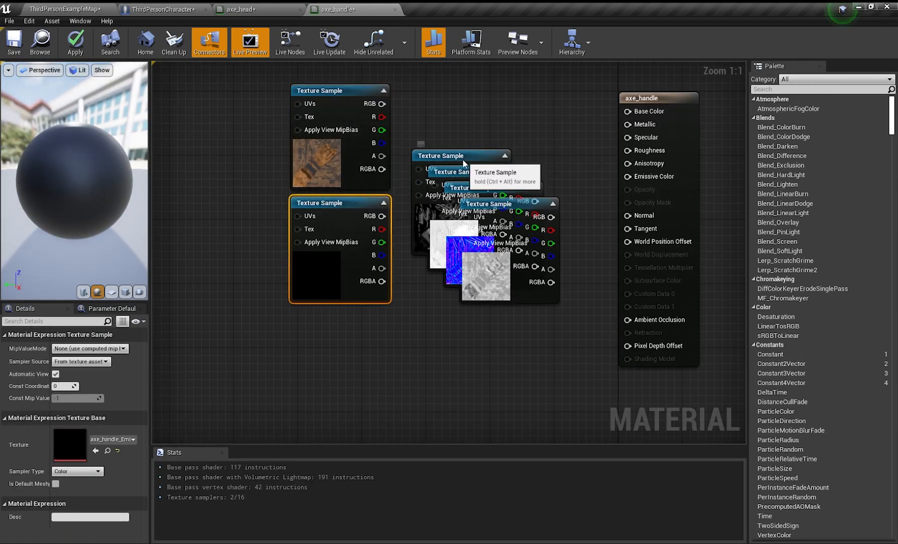
{"action": "left_click_drag", "start_coordinate": [463, 159], "coordinate": [342, 319]}
{"action": "left_click_drag", "start_coordinate": [485, 174], "coordinate": [469, 94]}
{"action": "left_click_drag", "start_coordinate": [500, 189], "coordinate": [468, 204]}
{"action": "left_click_drag", "start_coordinate": [522, 206], "coordinate": [474, 316]}
- Connect the handle's base color, emissive and metallic textures to the Base Color, Emissive Color and Metallic inputs of axe_handle
{"action": "left_click_drag", "start_coordinate": [381, 103], "coordinate": [628, 111]}
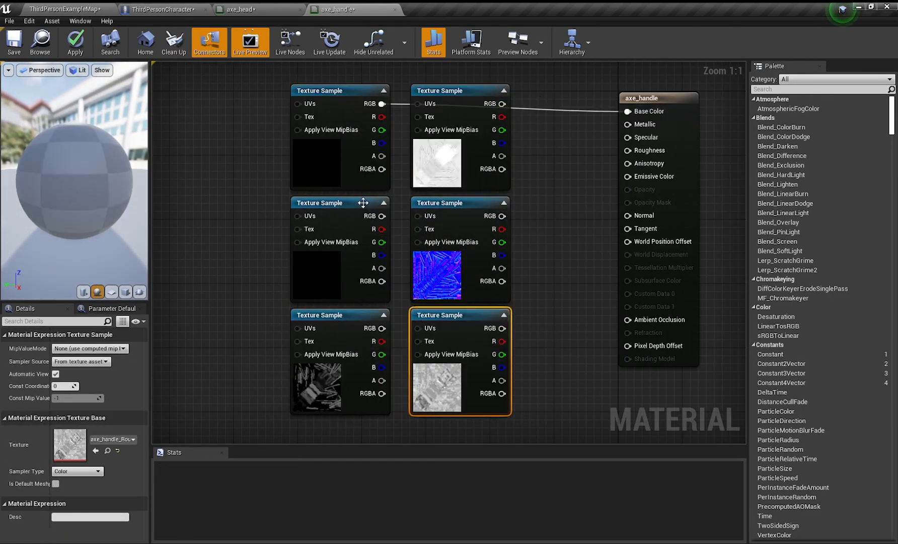
{"action": "left_click", "coordinate": [363, 202]}
{"action": "left_click_drag", "start_coordinate": [381, 216], "coordinate": [627, 176]}
{"action": "left_click", "coordinate": [352, 315]}
{"action": "left_click_drag", "start_coordinate": [382, 328], "coordinate": [628, 124]}
- Connect the handle's mixed AO, roughness and normal textures to Ambient Occlusion, Roughness and Normal, then apply and close the material
{"action": "left_click", "coordinate": [463, 95]}
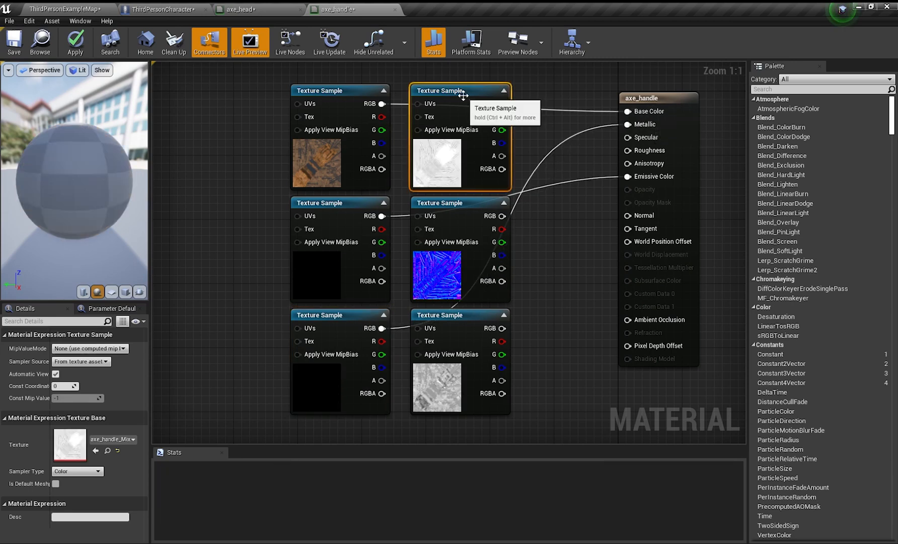
{"action": "left_click_drag", "start_coordinate": [502, 104], "coordinate": [628, 319]}
{"action": "left_click", "coordinate": [485, 317]}
{"action": "left_click_drag", "start_coordinate": [502, 328], "coordinate": [628, 150]}
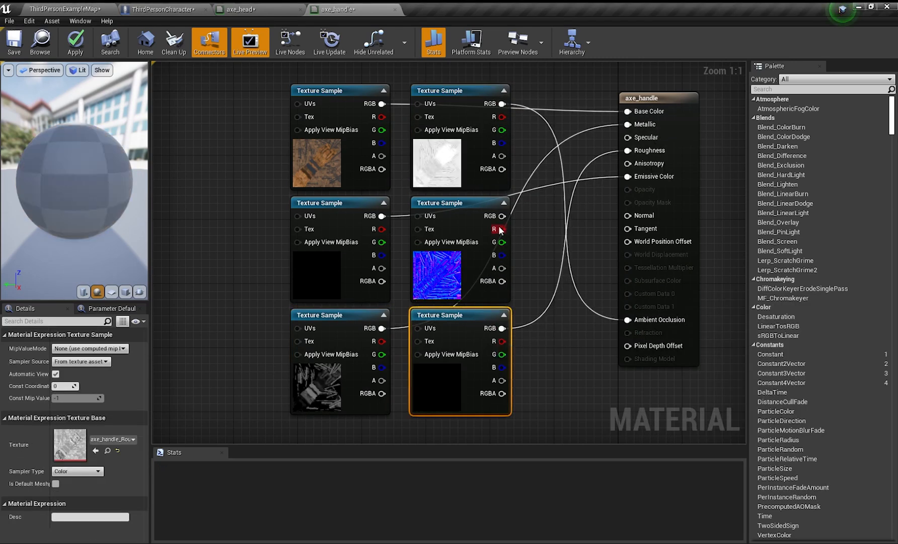
{"action": "left_click_drag", "start_coordinate": [501, 216], "coordinate": [627, 216]}
{"action": "left_click", "coordinate": [77, 41]}
{"action": "left_click", "coordinate": [395, 10]}
- Add the six axe_head textures to the axe_head material graph in place of its Param node
{"action": "left_click", "coordinate": [66, 9]}
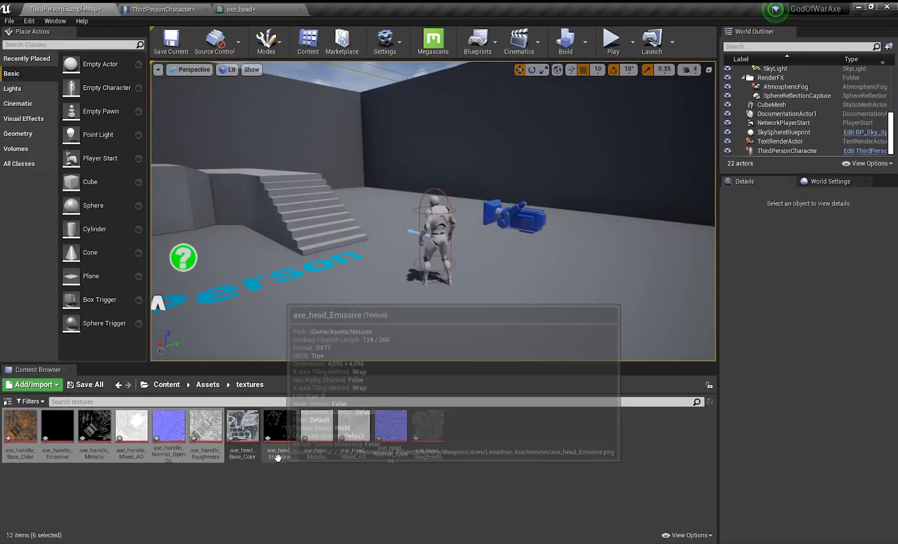
{"action": "left_click_drag", "start_coordinate": [277, 456], "coordinate": [244, 10]}
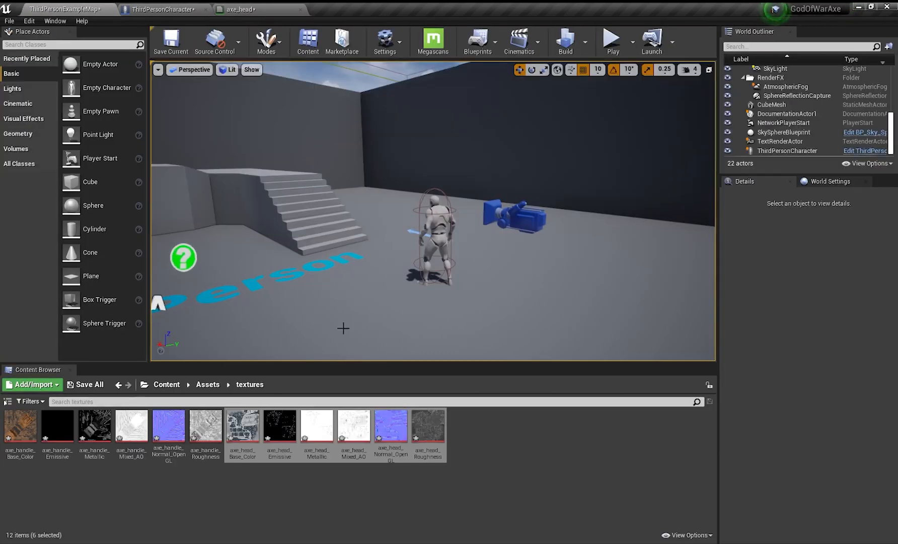
{"action": "left_click_drag", "start_coordinate": [276, 457], "coordinate": [228, 247]}
- Arrange the axe head's texture samples in two columns of three beside the axe_head result node
{"action": "left_click_drag", "start_coordinate": [366, 201], "coordinate": [244, 353]}
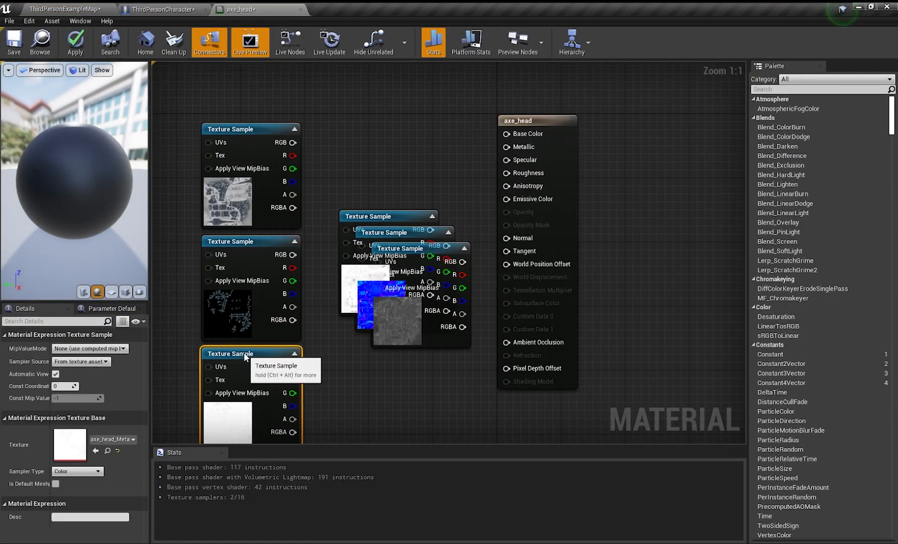
{"action": "left_click_drag", "start_coordinate": [380, 218], "coordinate": [362, 131]}
{"action": "left_click_drag", "start_coordinate": [395, 235], "coordinate": [362, 252]}
{"action": "left_click_drag", "start_coordinate": [429, 261], "coordinate": [379, 372]}
- Connect the head's base color, emissive and metallic textures to the Base Color, Emissive Color and Metallic inputs of axe_head
{"action": "right_click_drag", "start_coordinate": [425, 335], "coordinate": [369, 397]}
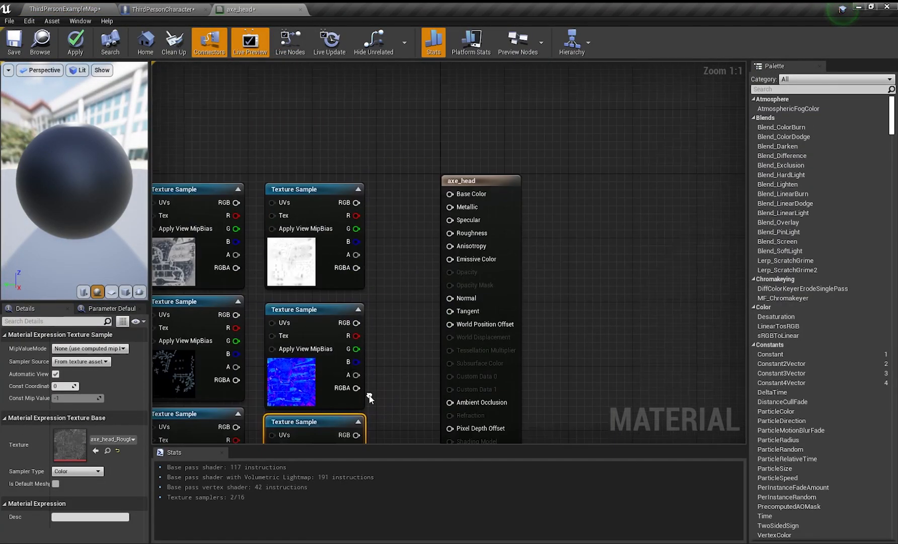
{"action": "left_click_drag", "start_coordinate": [236, 203], "coordinate": [449, 195]}
{"action": "right_click_drag", "start_coordinate": [362, 247], "coordinate": [425, 196]}
{"action": "left_click_drag", "start_coordinate": [299, 264], "coordinate": [512, 209]}
{"action": "left_click", "coordinate": [265, 363]}
{"action": "left_click_drag", "start_coordinate": [299, 377], "coordinate": [513, 158]}
- Connect the head's mixed AO, roughness and normal textures to the Ambient Occlusion, Roughness and Normal inputs of axe_head
{"action": "left_click", "coordinate": [380, 206]}
{"action": "left_click_drag", "start_coordinate": [420, 153], "coordinate": [516, 352]}
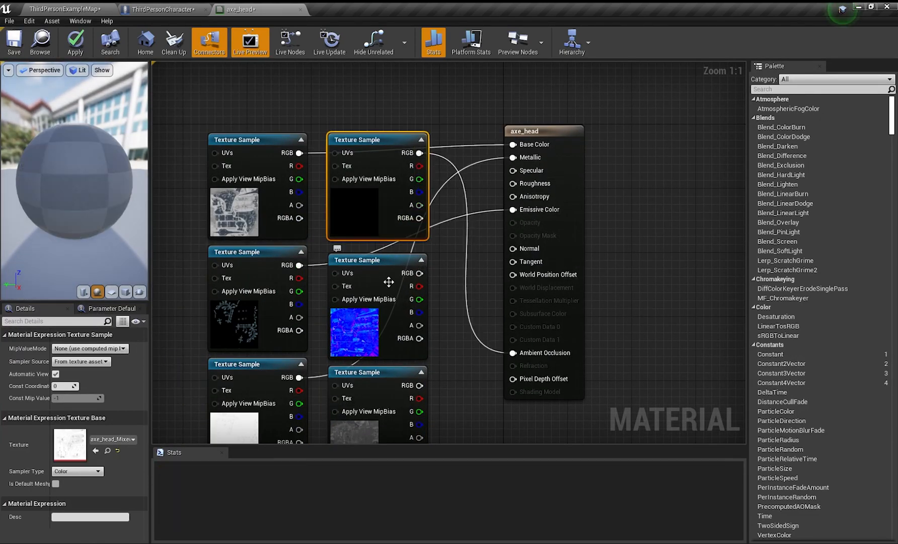
{"action": "left_click", "coordinate": [390, 373]}
{"action": "left_click_drag", "start_coordinate": [419, 385], "coordinate": [516, 184]}
{"action": "left_click", "coordinate": [401, 274]}
{"action": "left_click_drag", "start_coordinate": [419, 273], "coordinate": [513, 248]}
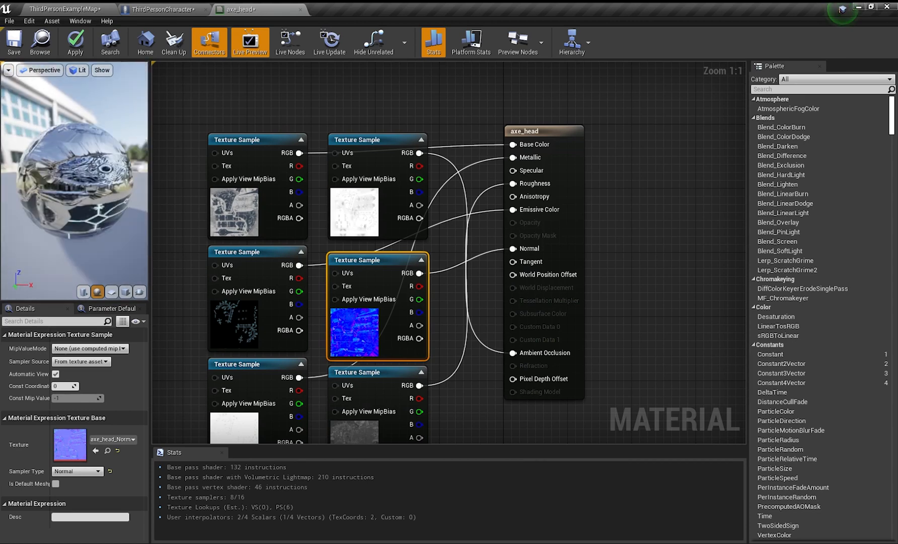
- Apply the axe_head material and add axe_low as a static mesh component under the ThirdPersonCharacter's Mesh
{"action": "left_click", "coordinate": [75, 43]}
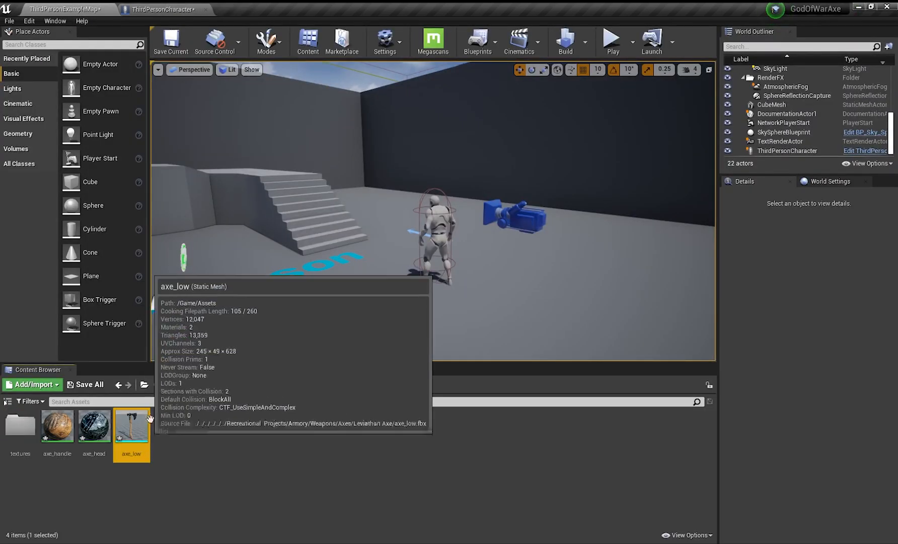
{"action": "left_click", "coordinate": [150, 9]}
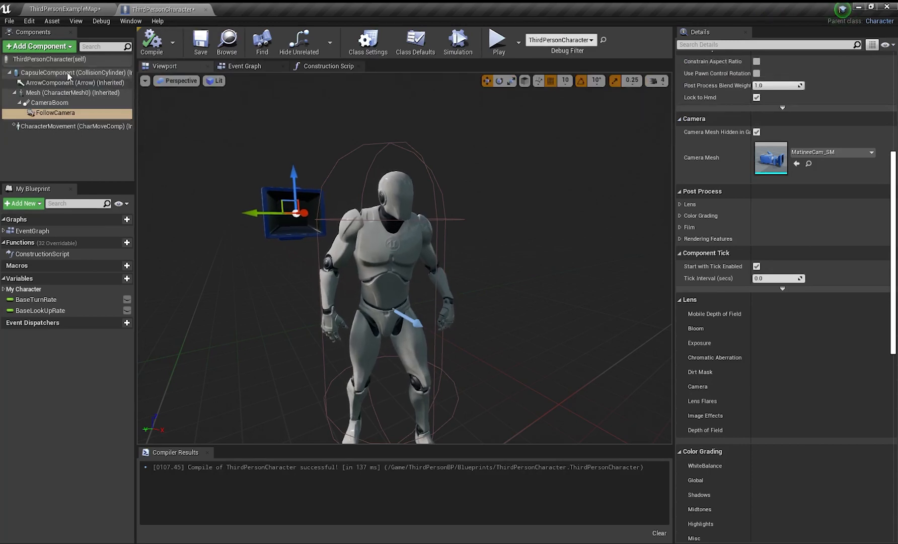
{"action": "left_click", "coordinate": [73, 93]}
{"action": "left_click", "coordinate": [54, 48]}
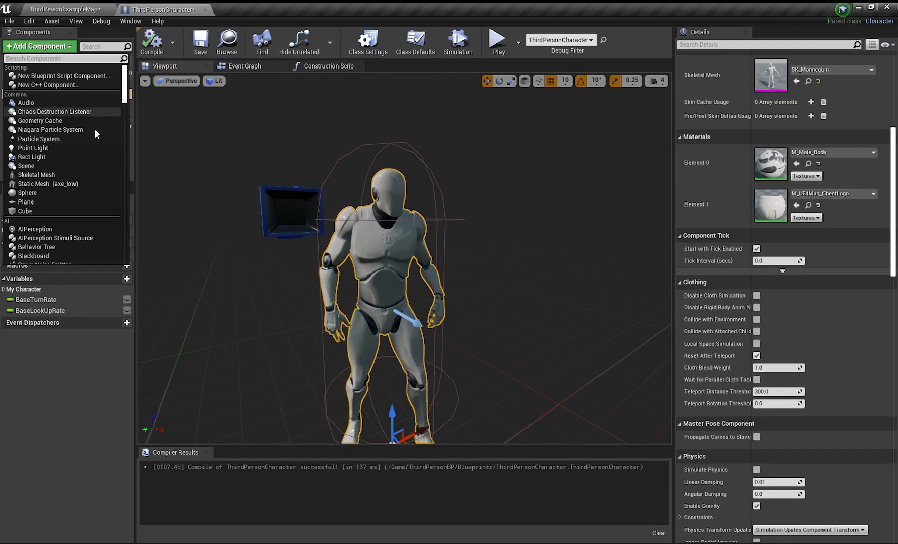
{"action": "left_click", "coordinate": [75, 184]}
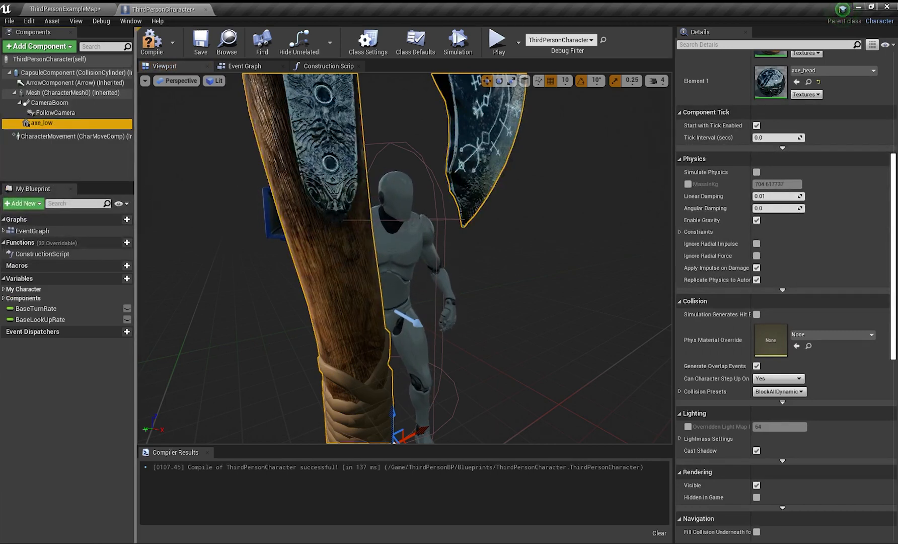
- Attach the axe_low component to the mannequin's hand_r bone as its parent socket
{"action": "right_click_drag", "start_coordinate": [383, 252], "coordinate": [370, 236]}
{"action": "key", "text": "s"}
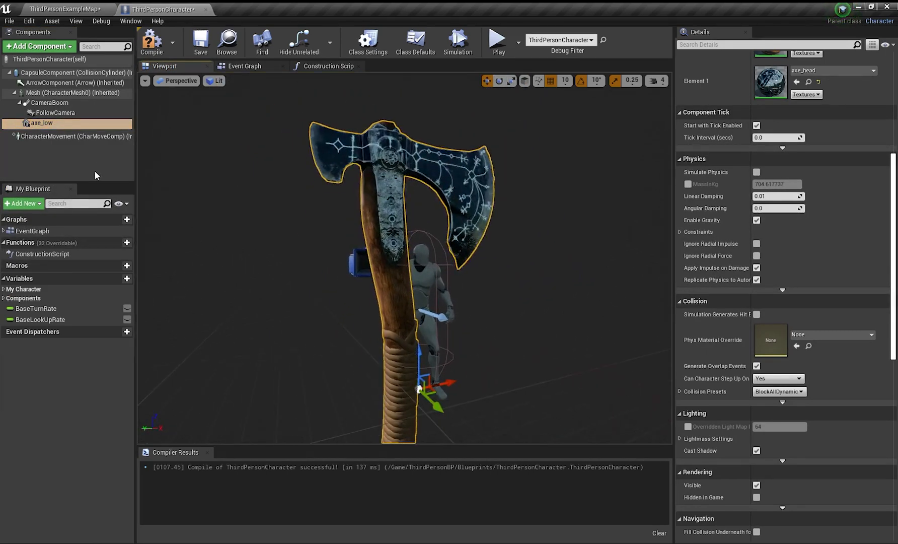
{"action": "left_click", "coordinate": [66, 122]}
{"action": "left_click_drag", "start_coordinate": [70, 95], "coordinate": [58, 125]}
{"action": "left_click", "coordinate": [58, 125]}
{"action": "scroll", "coordinate": [808, 154], "scroll_direction": "up", "scroll_amount": 10}
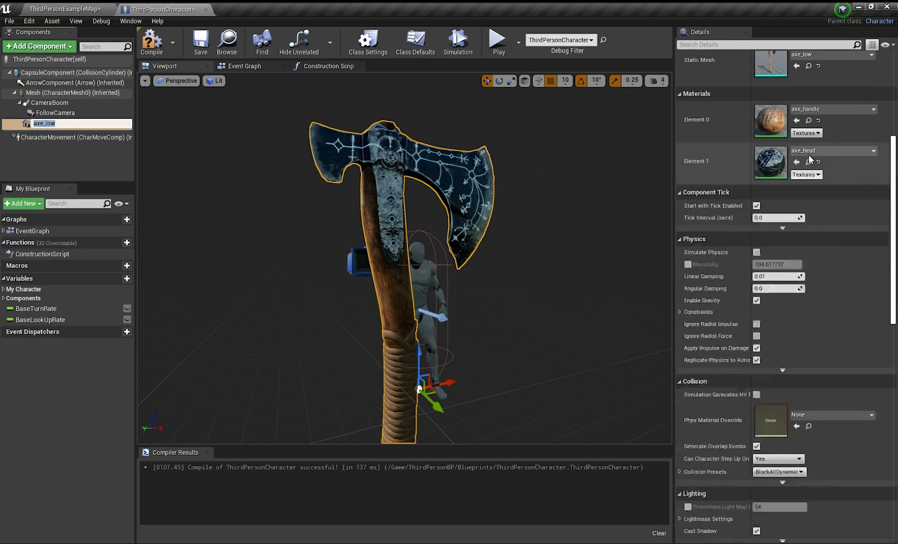
{"action": "left_click", "coordinate": [797, 205]}
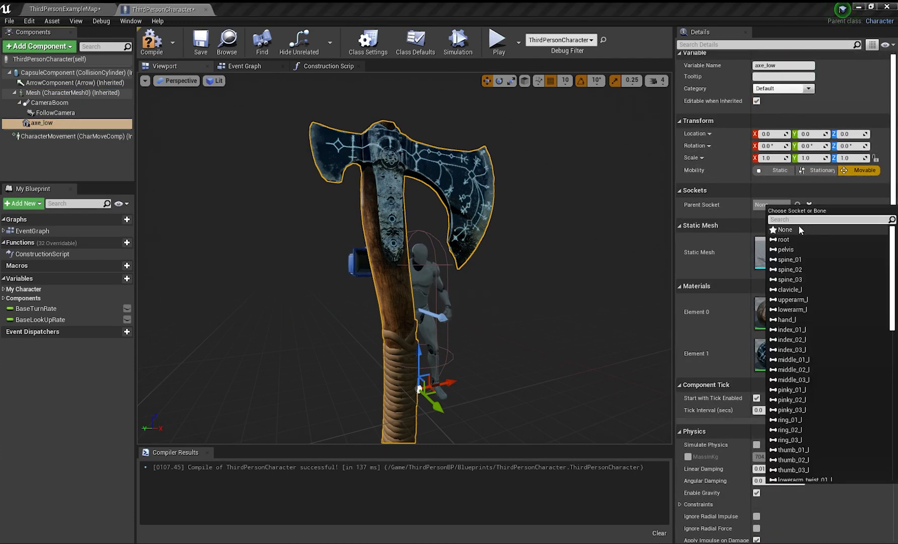
{"action": "type", "text": "hand"}
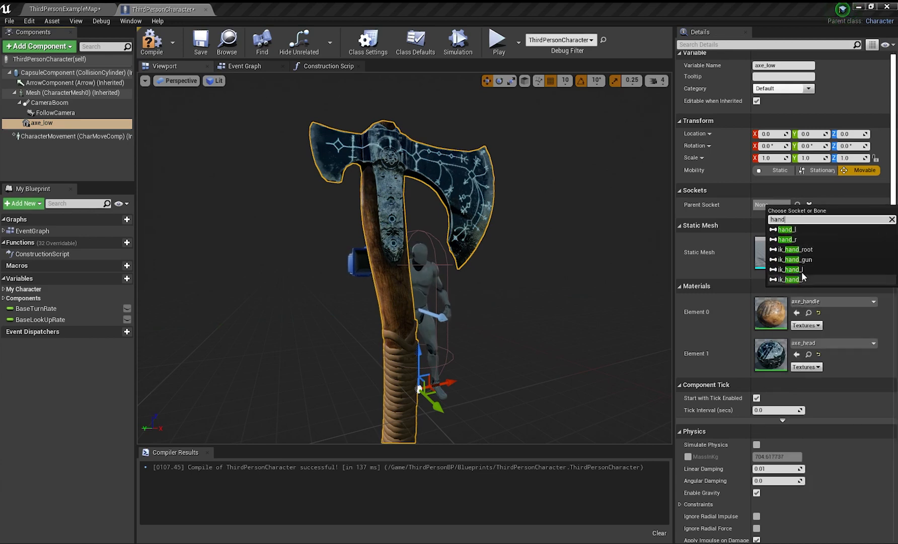
{"action": "left_click", "coordinate": [798, 241]}
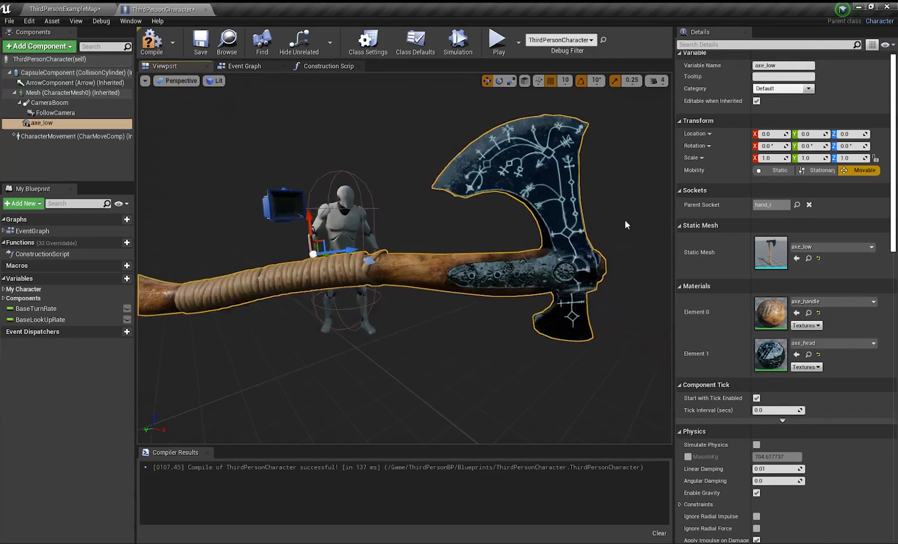
- Set the axe_low component's scale to 0.15 in X, 0.1 in Y and 0.15 in Z
{"action": "left_click", "coordinate": [765, 159]}
{"action": "type", "text": "0.1"}
{"action": "key", "text": "Return"}
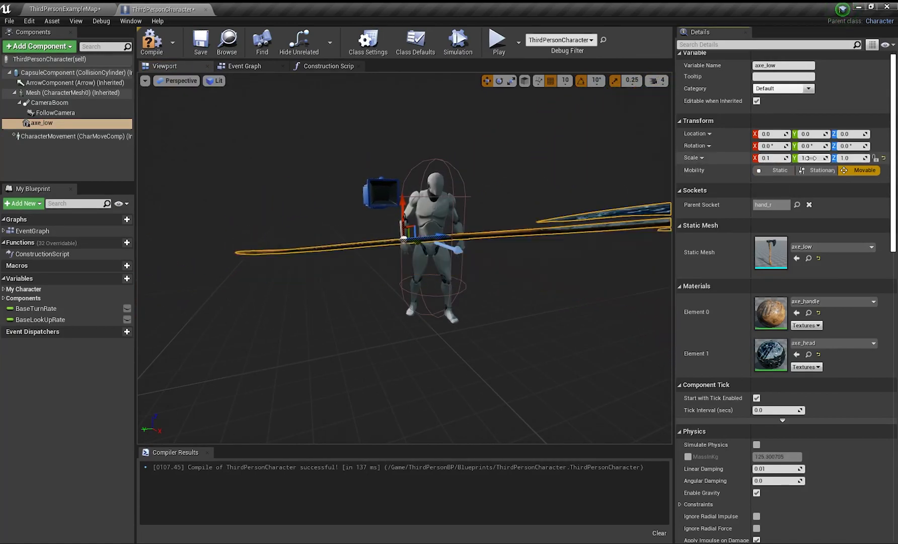
{"action": "left_click", "coordinate": [772, 159]}
{"action": "type", "text": "."}
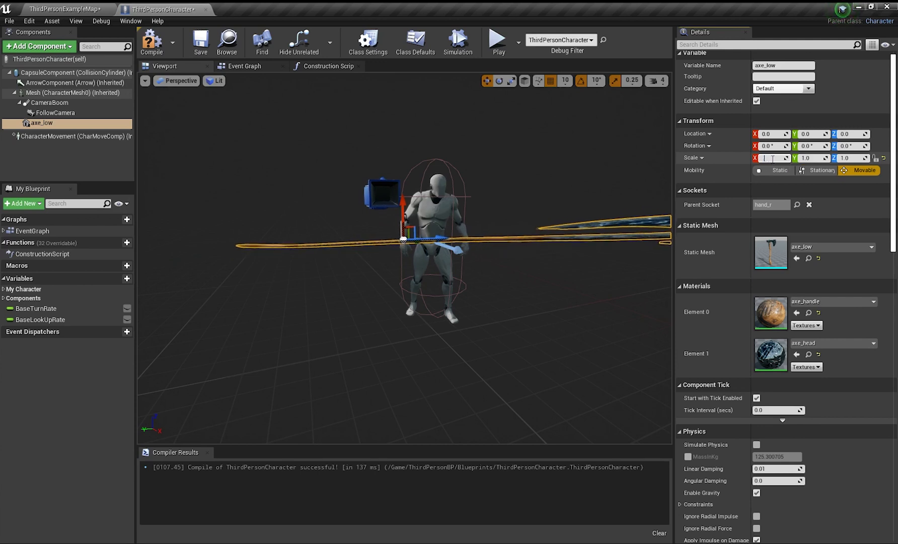
{"action": "type", "text": "15"}
{"action": "left_click", "coordinate": [811, 158]}
{"action": "type", "text": ".1"}
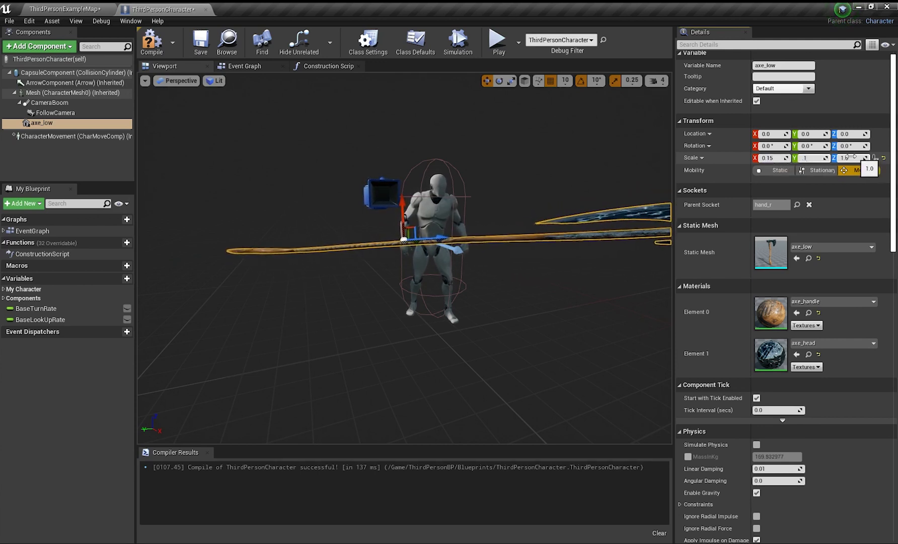
{"action": "type", "text": ".15"}
{"action": "key", "text": "Return"}
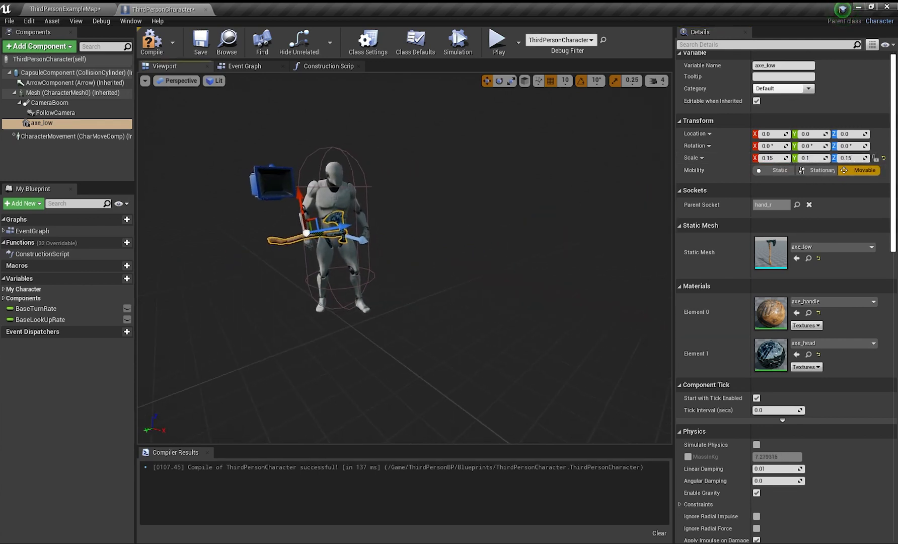
- Freeze the mannequin's idle motion by enabling Pause Anims on the character's Mesh component
{"action": "key", "text": "w"}
{"action": "mouse_move", "coordinate": [565, 229]}
{"action": "right_mouse_down"}
{"action": "mouse_move", "coordinate": [555, 228]}
{"action": "mouse_move", "coordinate": [571, 223]}
{"action": "mouse_move", "coordinate": [565, 228]}
{"action": "right_mouse_up"}
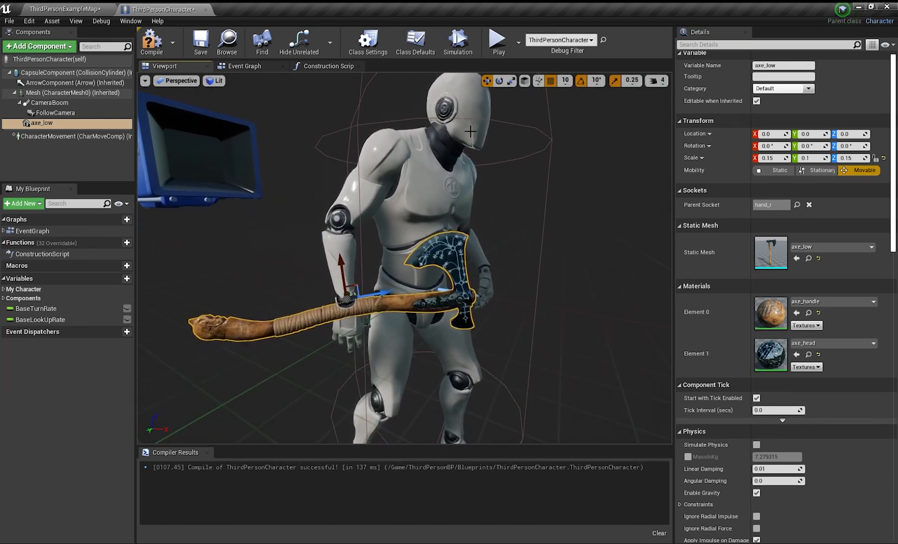
{"action": "left_click", "coordinate": [440, 168]}
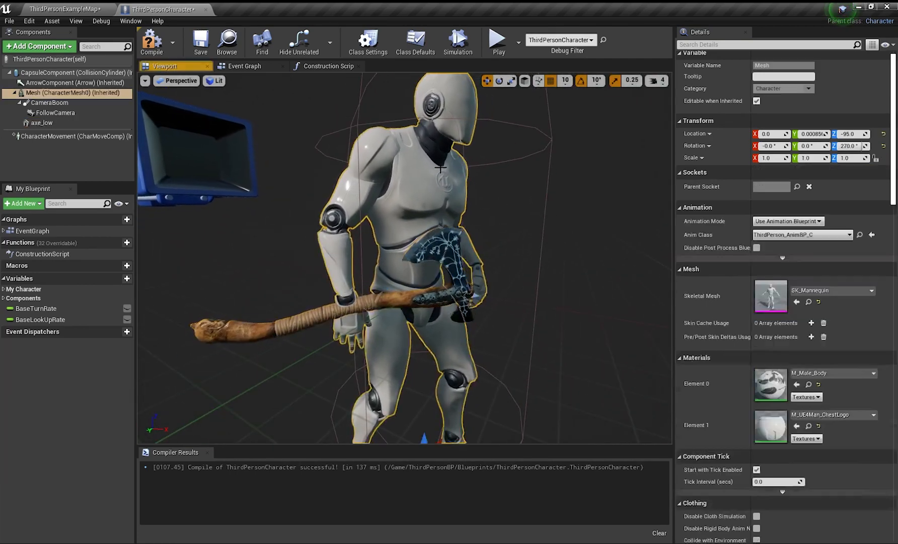
{"action": "left_click", "coordinate": [753, 45]}
{"action": "type", "text": "pause"}
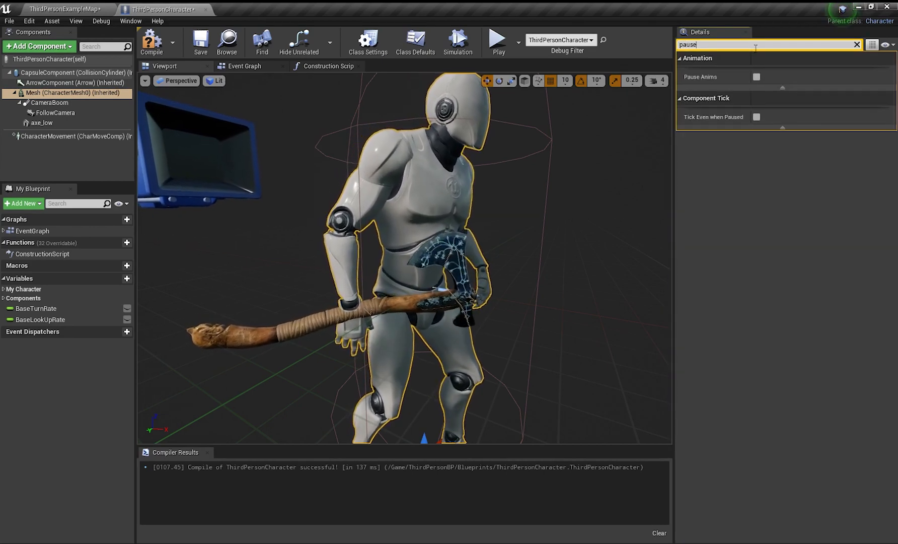
{"action": "left_click", "coordinate": [755, 77]}
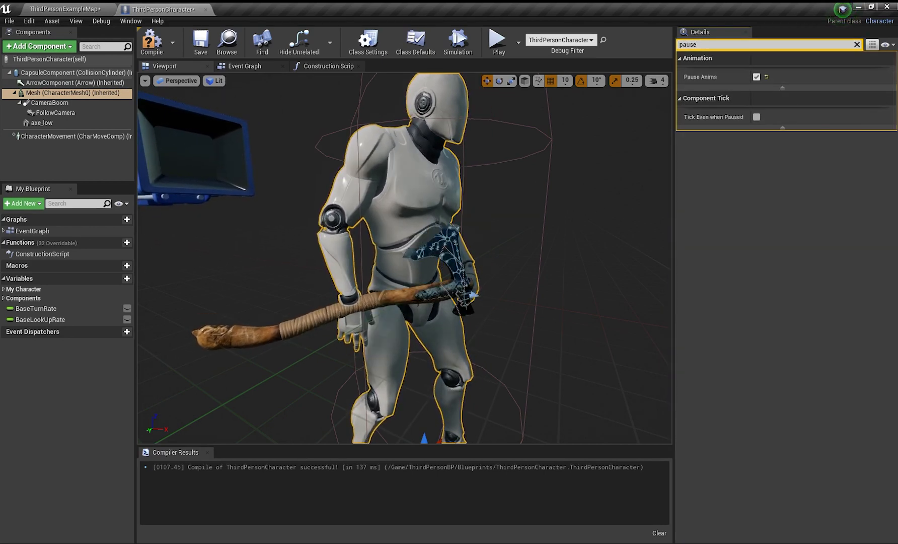
- Rotate the axe about its handle so the large blade faces downward beside the mannequin's right hand
{"action": "left_click", "coordinate": [417, 297]}
{"action": "right_click_drag", "start_coordinate": [417, 297], "coordinate": [418, 322]}
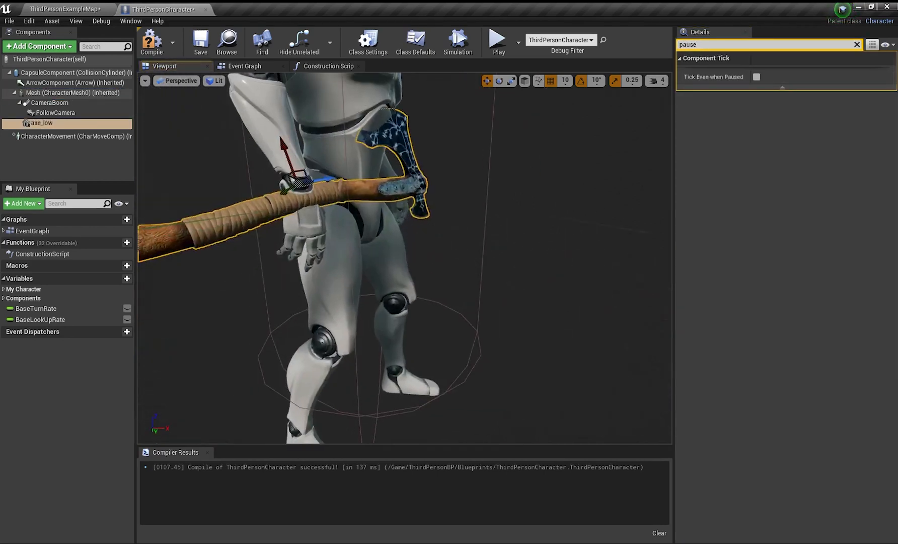
{"action": "left_click", "coordinate": [500, 81]}
{"action": "right_click_drag", "start_coordinate": [433, 156], "coordinate": [421, 137]}
{"action": "left_click_drag", "start_coordinate": [349, 252], "coordinate": [338, 297]}
{"action": "left_click_drag", "start_coordinate": [317, 222], "coordinate": [340, 222]}
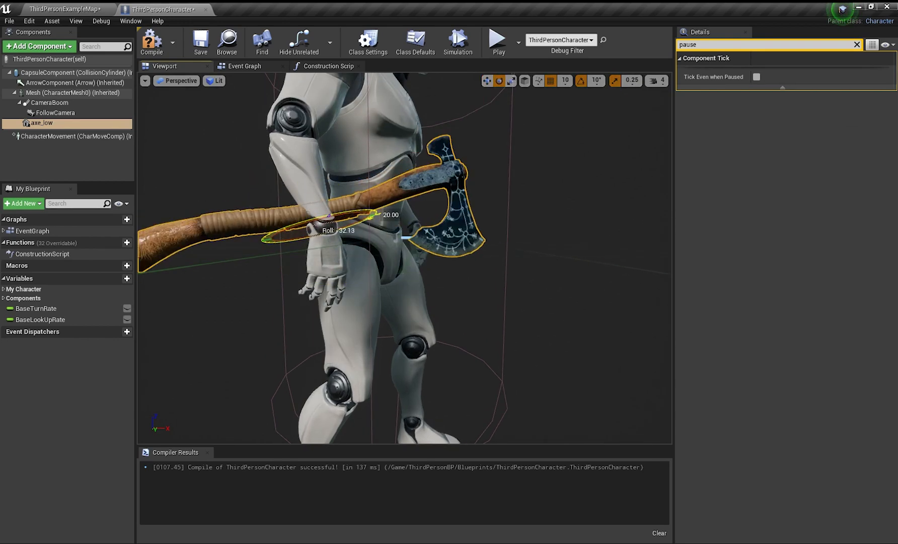
- Move the axe down from the wrist toward the palm of the right hand, with position snapping off
{"action": "key", "text": "w"}
{"action": "right_click_drag", "start_coordinate": [353, 222], "coordinate": [468, 242]}
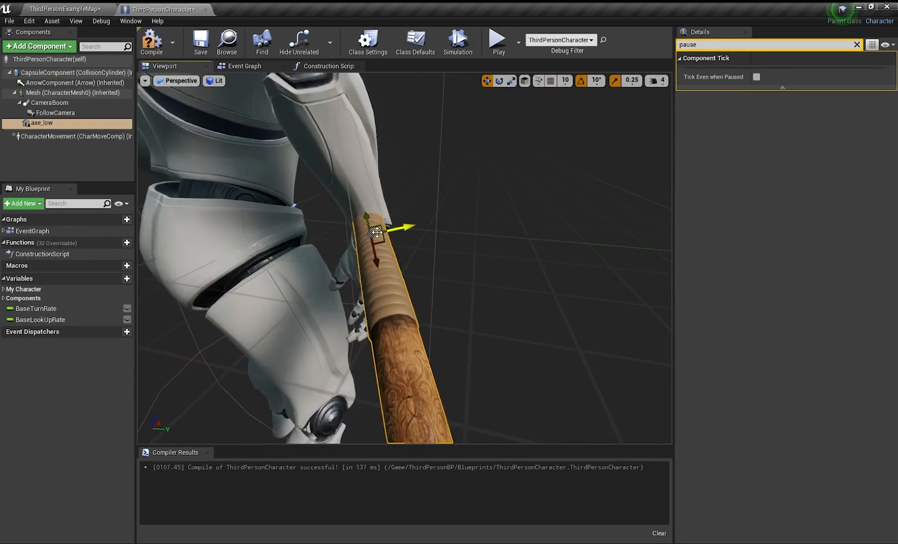
{"action": "right_click_drag", "start_coordinate": [377, 232], "coordinate": [427, 249]}
{"action": "left_click_drag", "start_coordinate": [428, 275], "coordinate": [405, 283]}
{"action": "right_click_drag", "start_coordinate": [405, 283], "coordinate": [483, 272]}
{"action": "left_click_drag", "start_coordinate": [485, 276], "coordinate": [484, 288]}
{"action": "right_click_drag", "start_coordinate": [484, 288], "coordinate": [443, 271]}
- Tilt the axe to follow the right hand's grip, turning off rotation snapping for the fine adjustment
{"action": "key", "text": "e"}
{"action": "left_click_drag", "start_coordinate": [439, 261], "coordinate": [501, 207]}
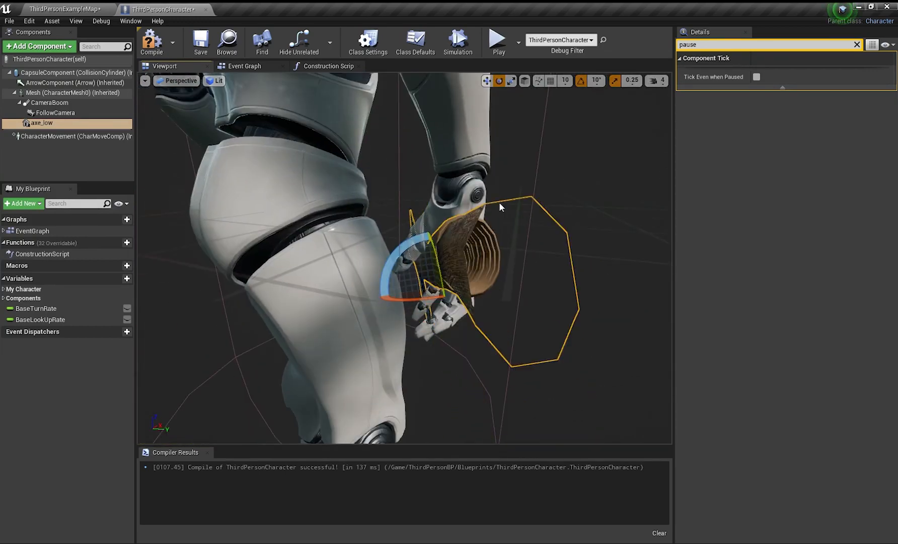
{"action": "right_click_drag", "start_coordinate": [500, 207], "coordinate": [483, 241]}
{"action": "left_click", "coordinate": [581, 80]}
{"action": "left_click_drag", "start_coordinate": [493, 285], "coordinate": [495, 274]}
- Nudge the axe so its wrapped handle sits between the palm and fingers of the right hand
{"action": "key", "text": "w"}
{"action": "left_click_drag", "start_coordinate": [481, 319], "coordinate": [477, 312]}
{"action": "right_click_drag", "start_coordinate": [477, 312], "coordinate": [414, 309]}
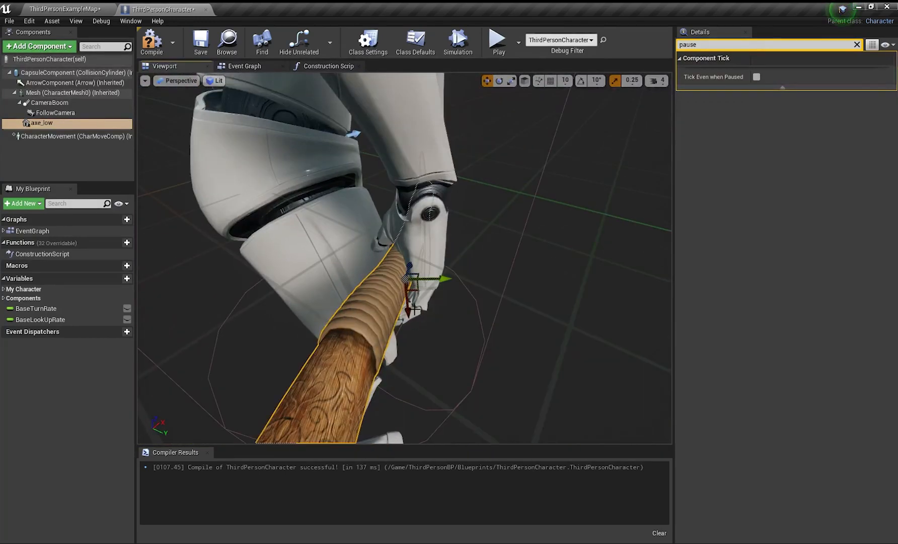
{"action": "left_click_drag", "start_coordinate": [414, 309], "coordinate": [413, 315]}
{"action": "right_click_drag", "start_coordinate": [413, 316], "coordinate": [436, 313]}
- Disable Pause Anims on the character's Mesh, clear the property filter, and play-test the ThirdPersonExampleMap level
{"action": "left_click", "coordinate": [414, 238]}
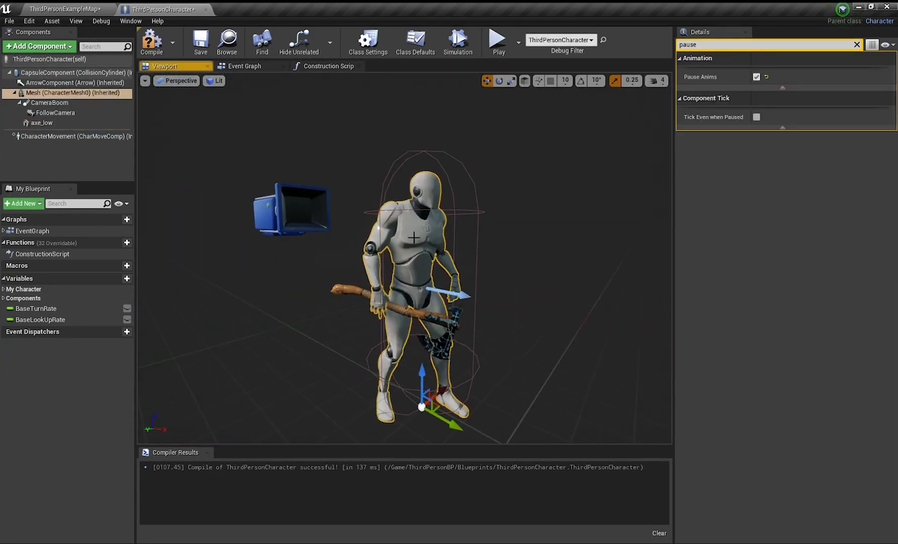
{"action": "left_click", "coordinate": [756, 77]}
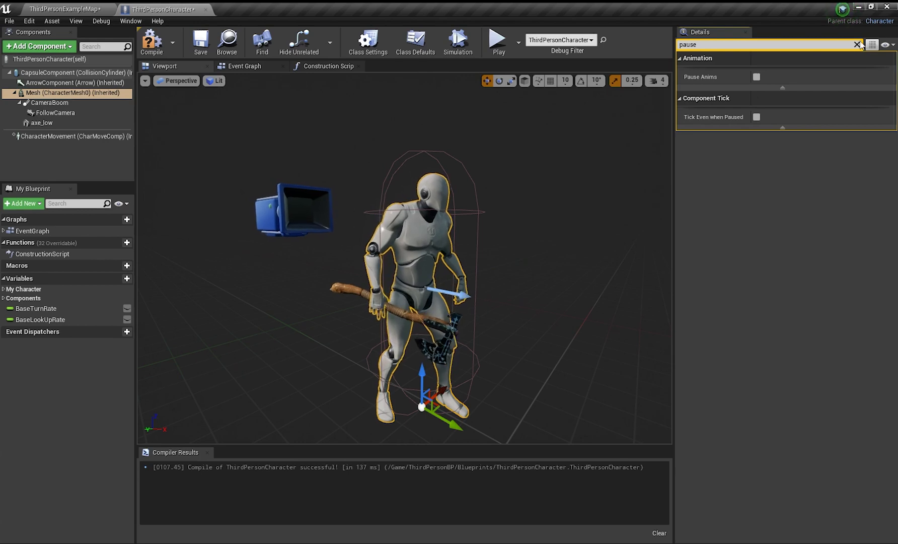
{"action": "left_click", "coordinate": [856, 44]}
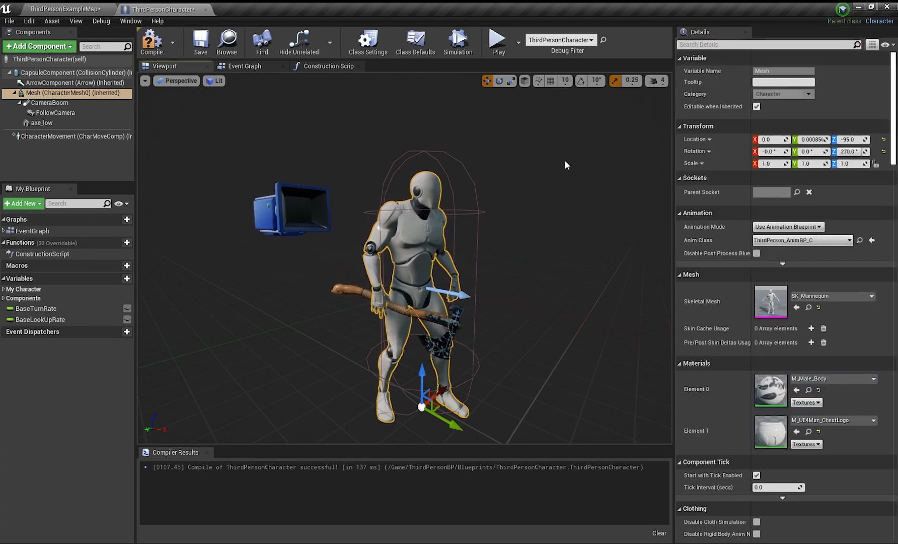
{"action": "left_click", "coordinate": [83, 7]}
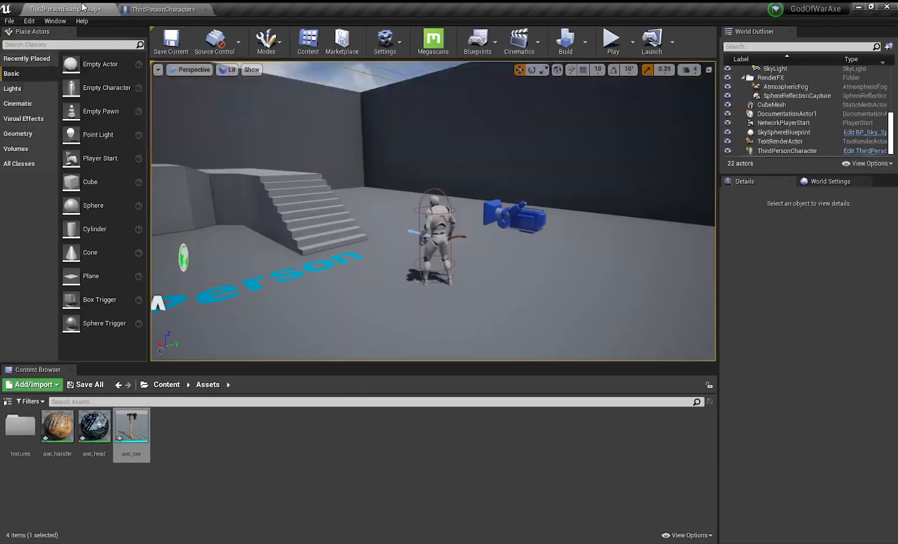
{"action": "left_click", "coordinate": [614, 52]}
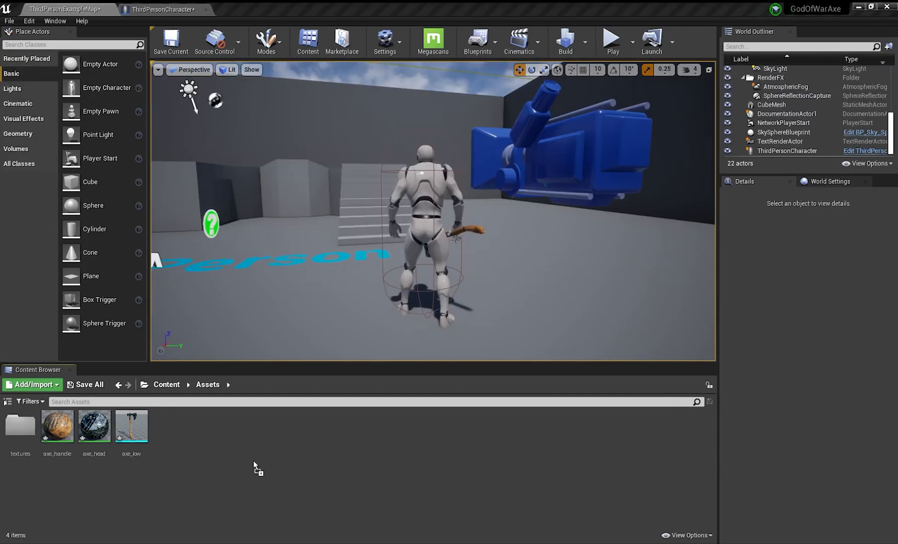
- Import the Taking_Punch and Throw_Object animations into Assets using UE4_Mannequin_Skeleton, and dismiss the import log
{"action": "left_click_drag", "start_coordinate": [253, 461], "coordinate": [256, 461]}
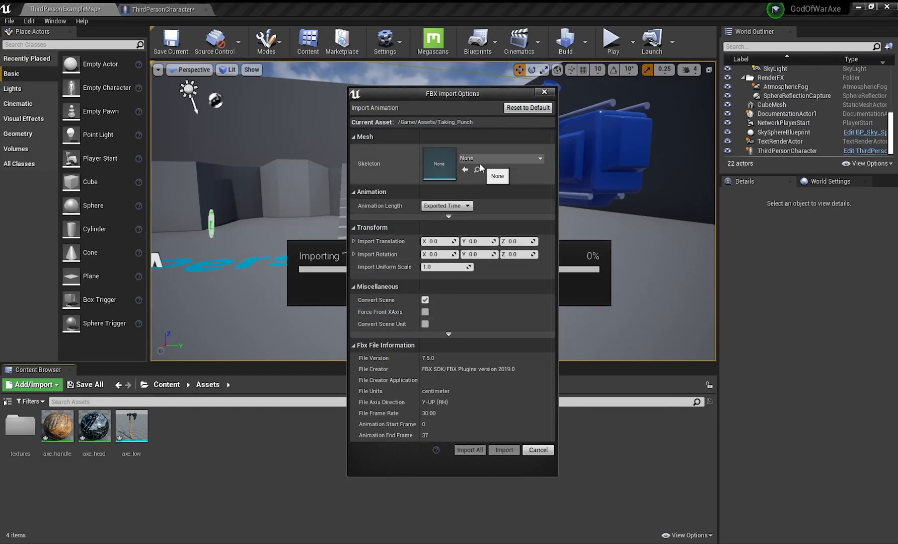
{"action": "left_click", "coordinate": [501, 158]}
{"action": "left_click", "coordinate": [498, 232]}
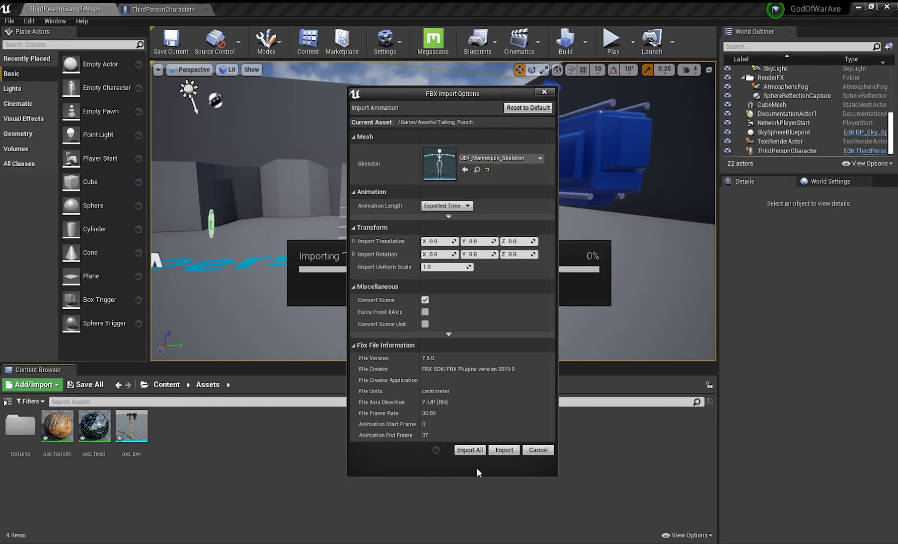
{"action": "left_click", "coordinate": [470, 449]}
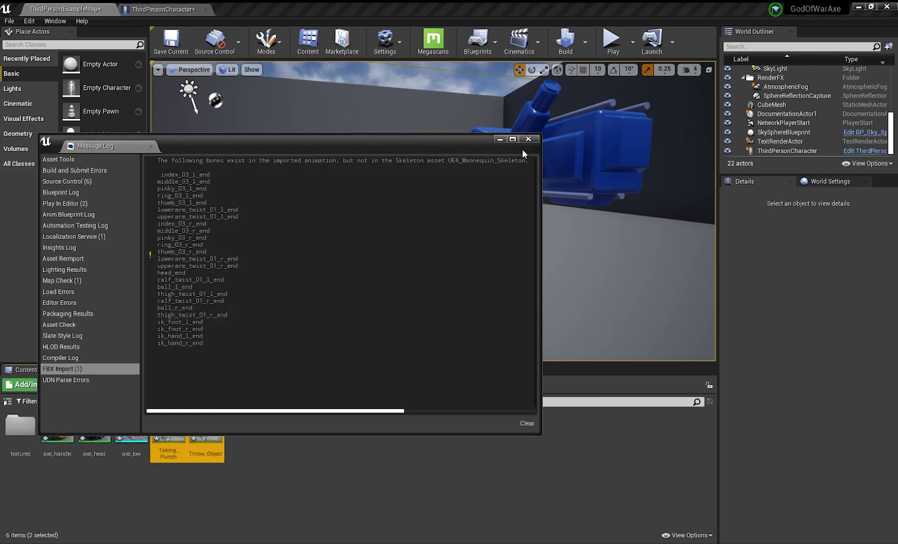
{"action": "left_click", "coordinate": [528, 139]}
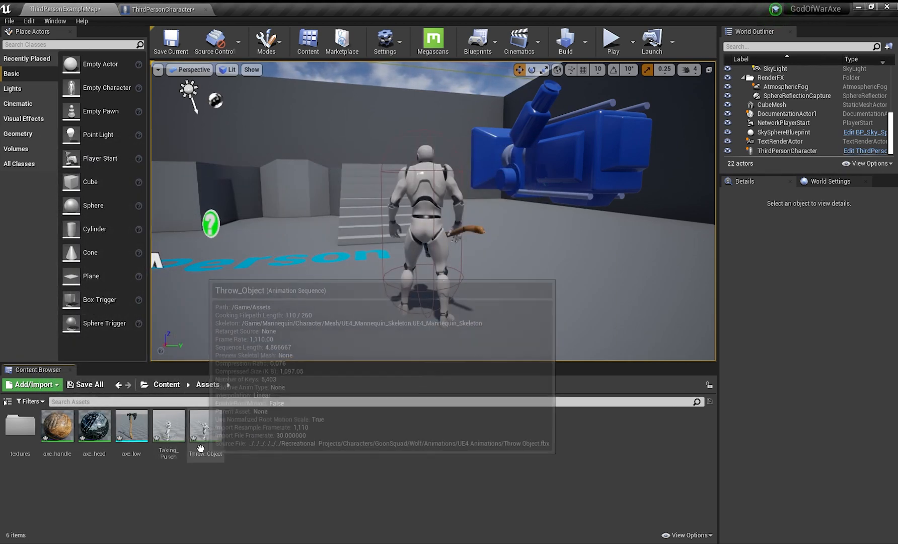
- Trim the start of the Throw_Object animation by removing frames 0 to 1,970, and return to the level
{"action": "double_click", "coordinate": [202, 449]}
{"action": "mouse_move", "coordinate": [440, 255]}
{"action": "left_mouse_down", "text": "alt"}
{"action": "mouse_move", "coordinate": [448, 297]}
{"action": "mouse_move", "coordinate": [463, 266]}
{"action": "mouse_move", "coordinate": [441, 255]}
{"action": "left_mouse_up", "text": "alt"}
{"action": "right_click_drag", "start_coordinate": [441, 255], "coordinate": [476, 285]}
{"action": "right_click_drag", "start_coordinate": [440, 250], "coordinate": [452, 259]}
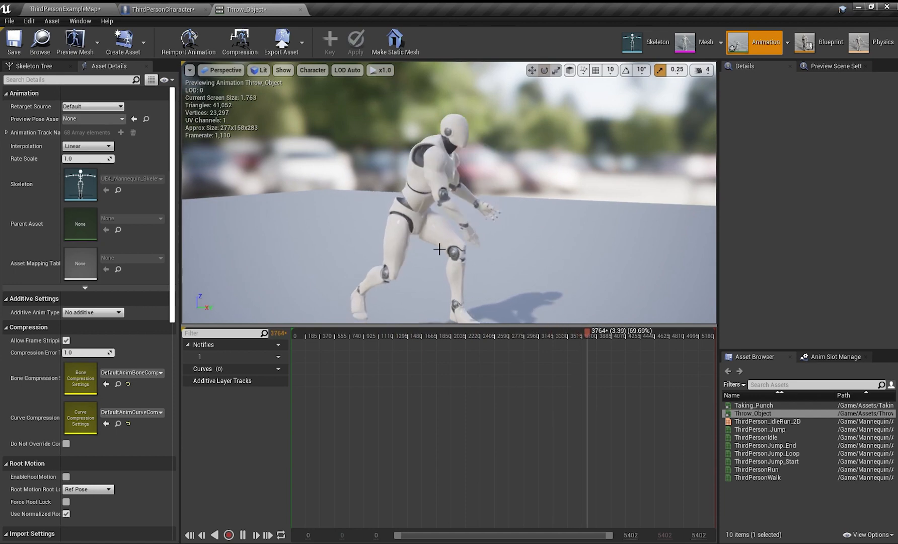
{"action": "key", "text": "space"}
{"action": "left_click_drag", "start_coordinate": [618, 337], "coordinate": [446, 331]}
{"action": "right_click", "coordinate": [447, 336]}
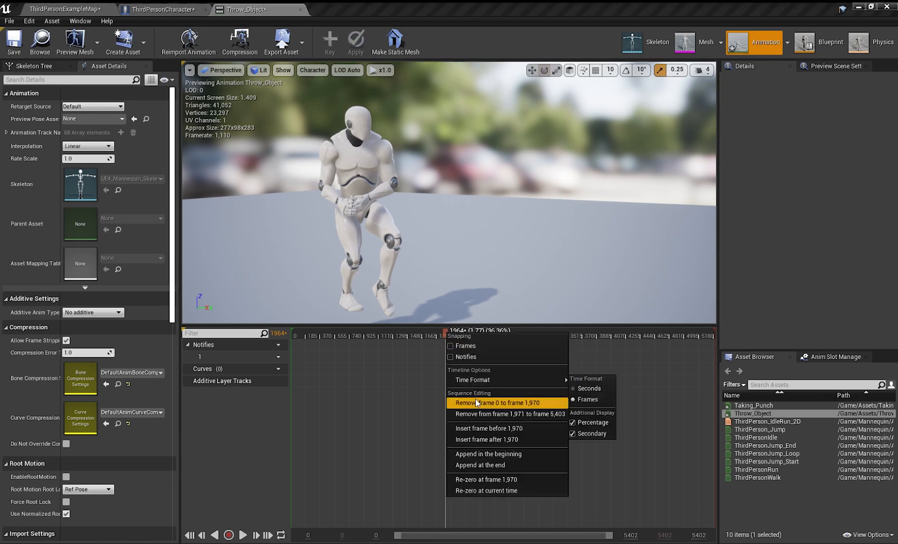
{"action": "left_click", "coordinate": [475, 402]}
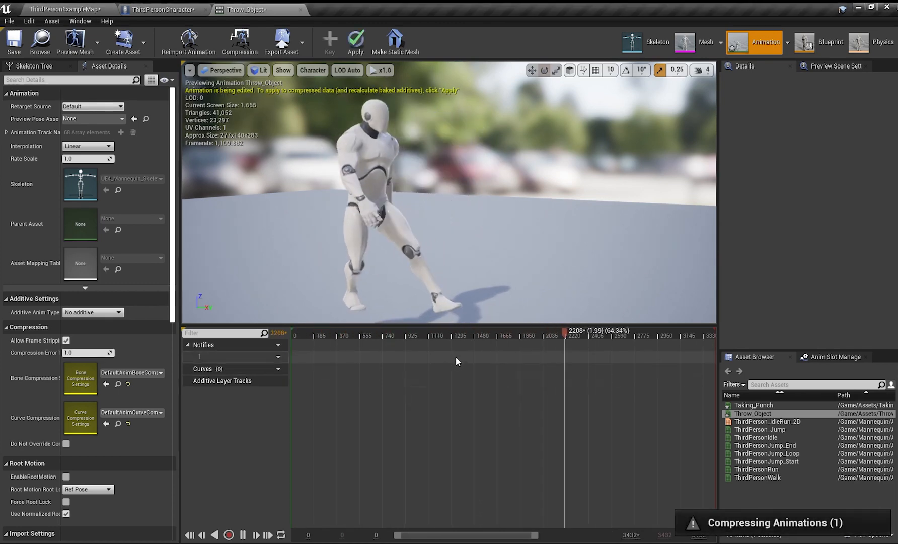
{"action": "left_click", "coordinate": [301, 9]}
{"action": "left_click", "coordinate": [64, 9]}
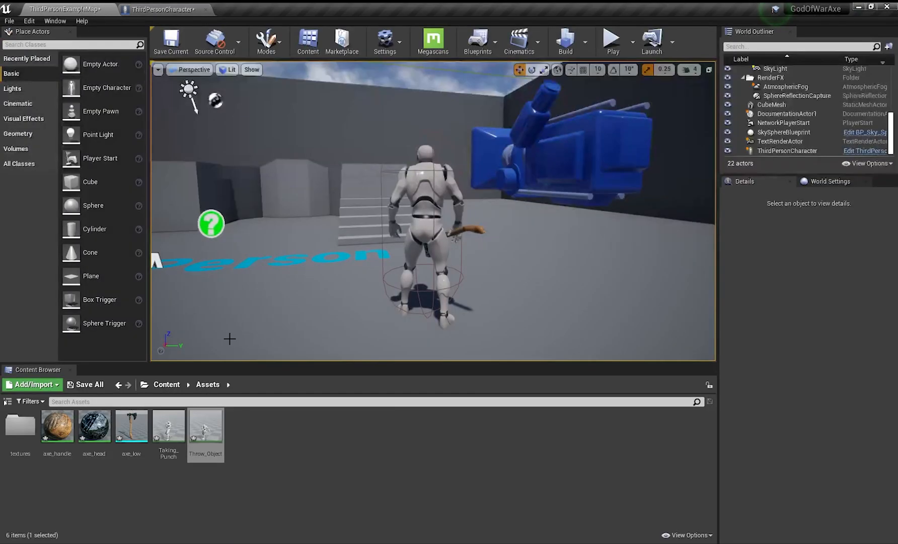
- Create an AnimMontage from the Throw_Object animation and name it AxeThrow
{"action": "right_click", "coordinate": [211, 447]}
{"action": "mouse_move", "coordinate": [270, 116]}
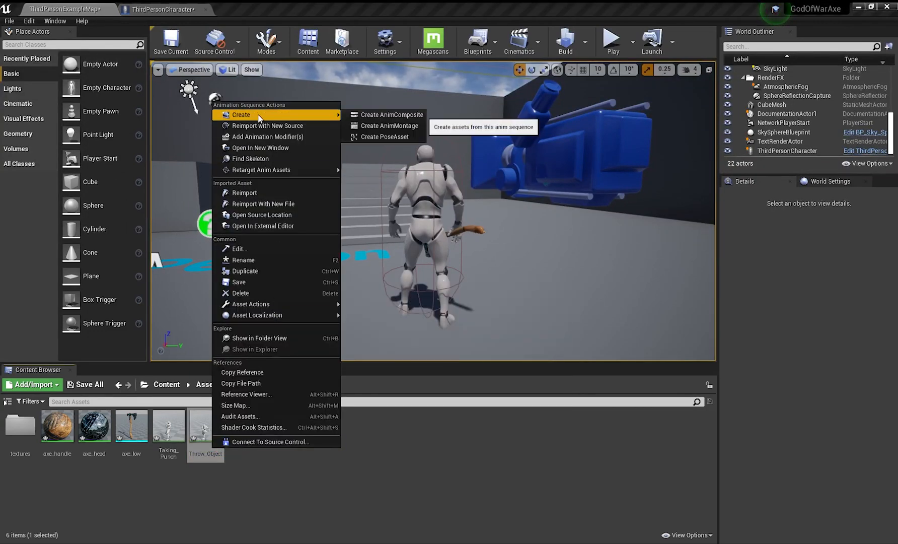
{"action": "left_click", "coordinate": [389, 125]}
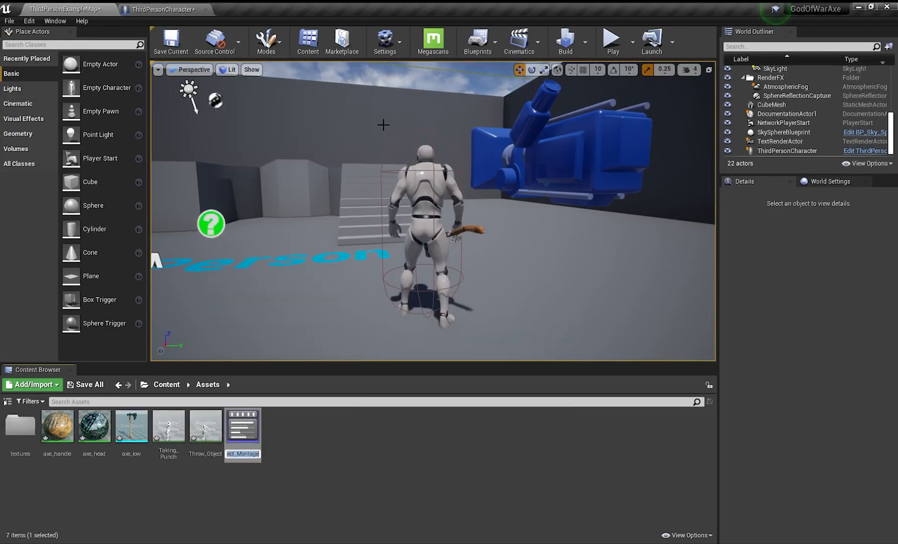
{"action": "type", "text": "Ax"}
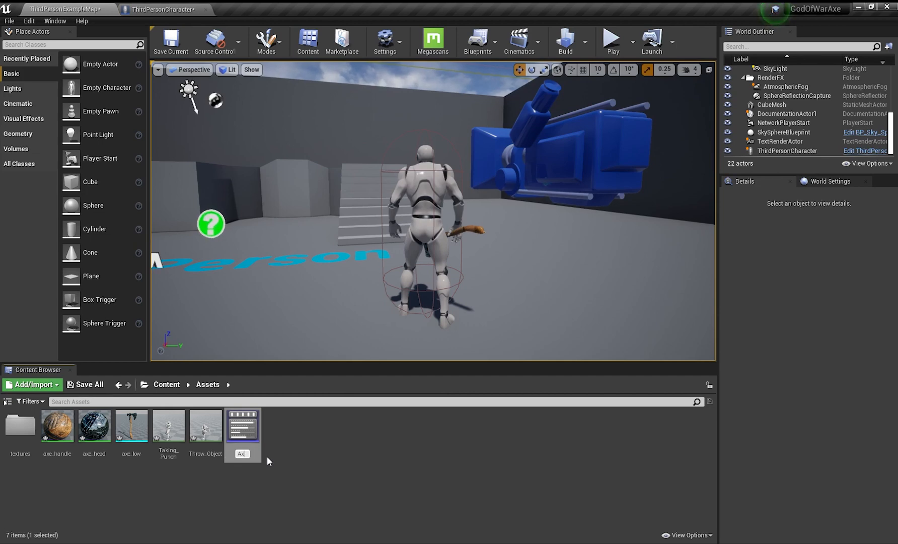
{"action": "type", "text": "eThrow"}
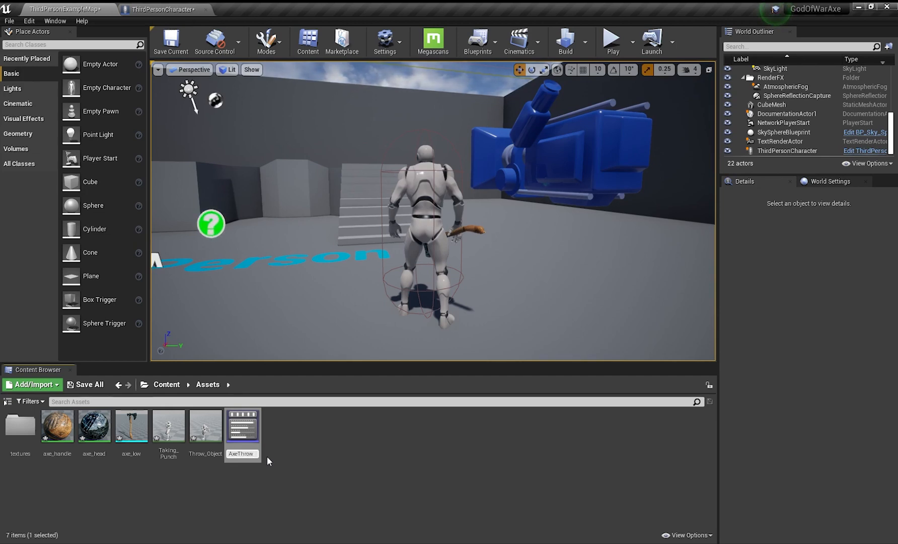
{"action": "key", "text": "Return"}
- Open the AxeThrow montage and select DefaultGroup.DefaultSlot as its montage slot
{"action": "double_click", "coordinate": [177, 449]}
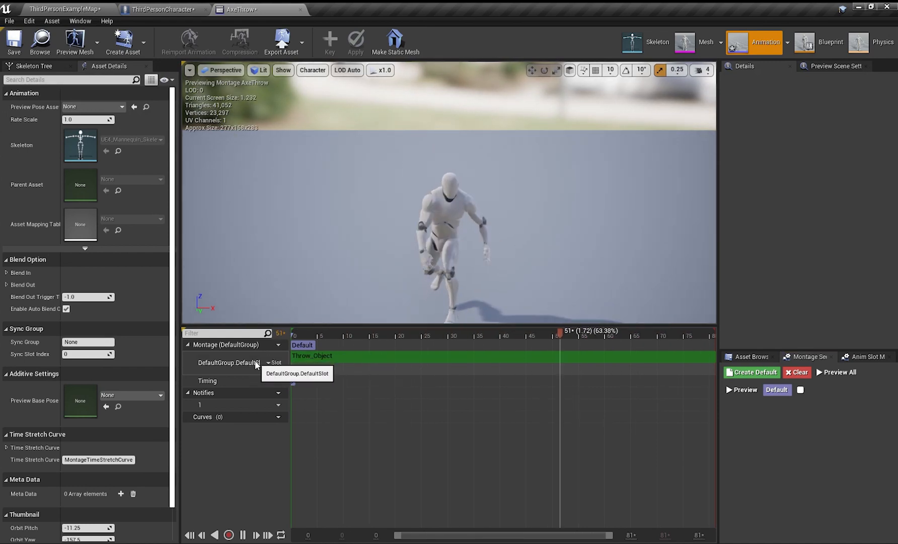
{"action": "left_click", "coordinate": [271, 362]}
{"action": "mouse_move", "coordinate": [289, 381]}
{"action": "left_click", "coordinate": [348, 390]}
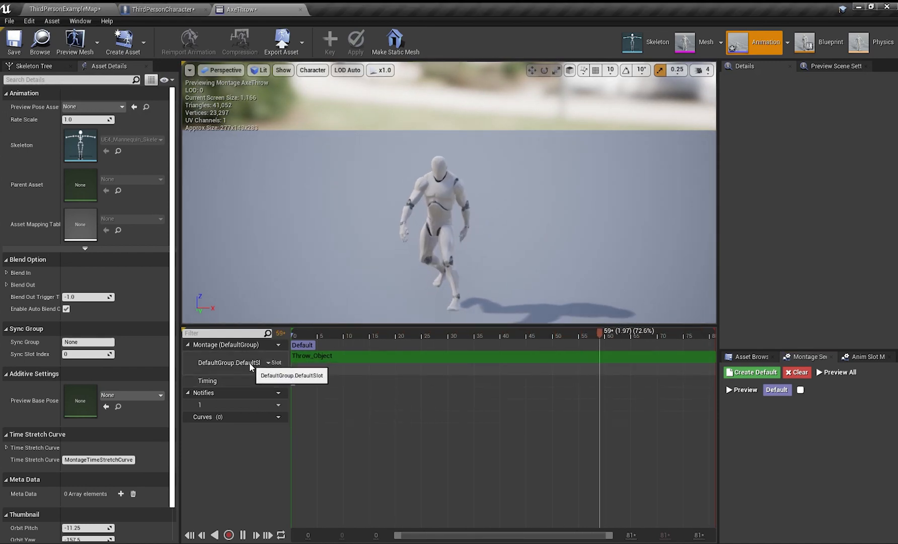
- Open ThirdPerson_AnimBP from the Mannequin Animations folder and show its AnimGraph
{"action": "left_click", "coordinate": [76, 9]}
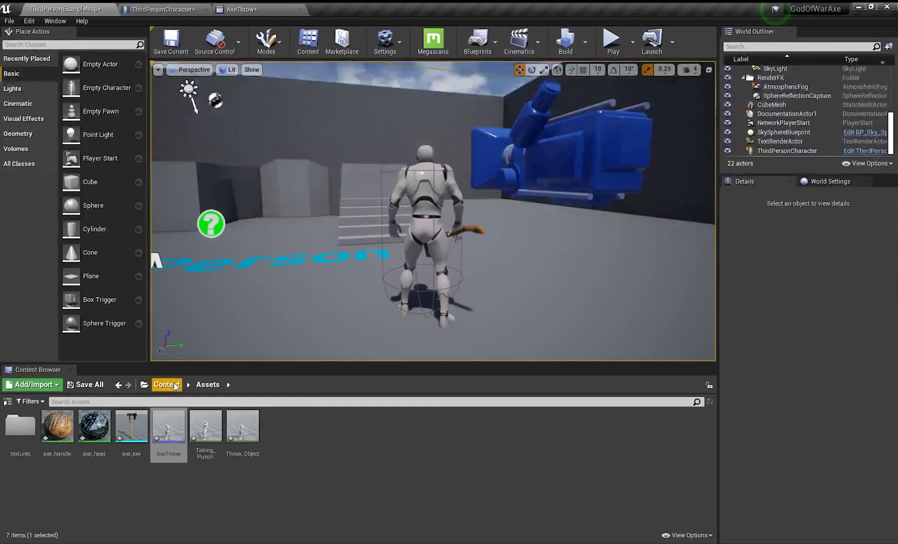
{"action": "left_click", "coordinate": [166, 385]}
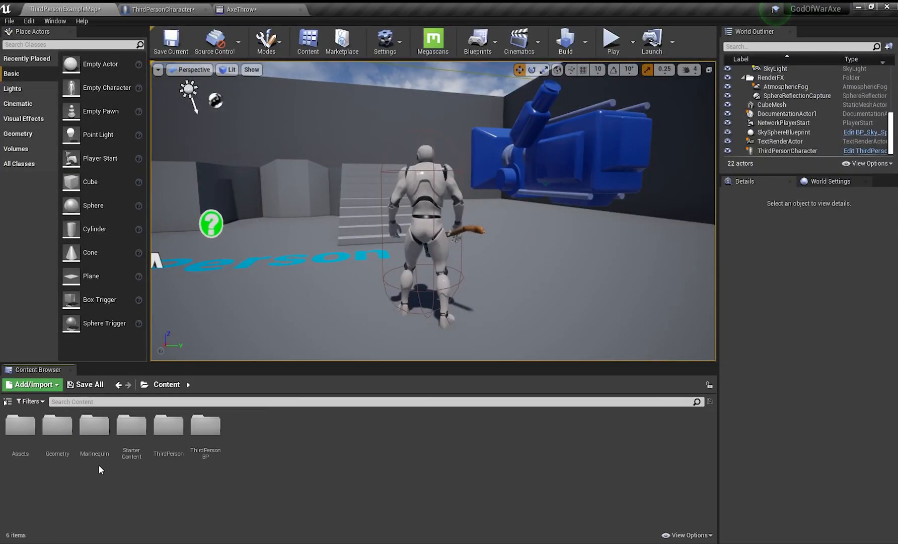
{"action": "double_click", "coordinate": [98, 447]}
{"action": "double_click", "coordinate": [25, 438]}
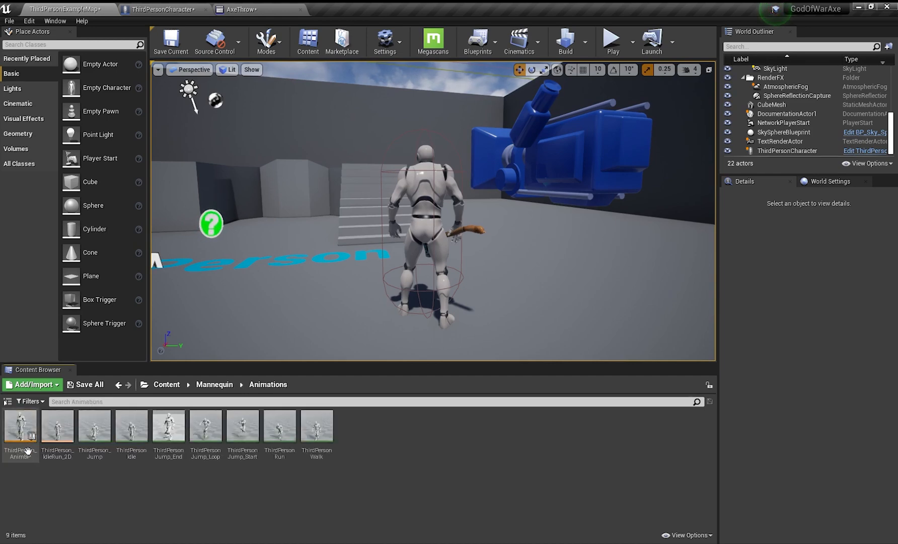
{"action": "double_click", "coordinate": [30, 452]}
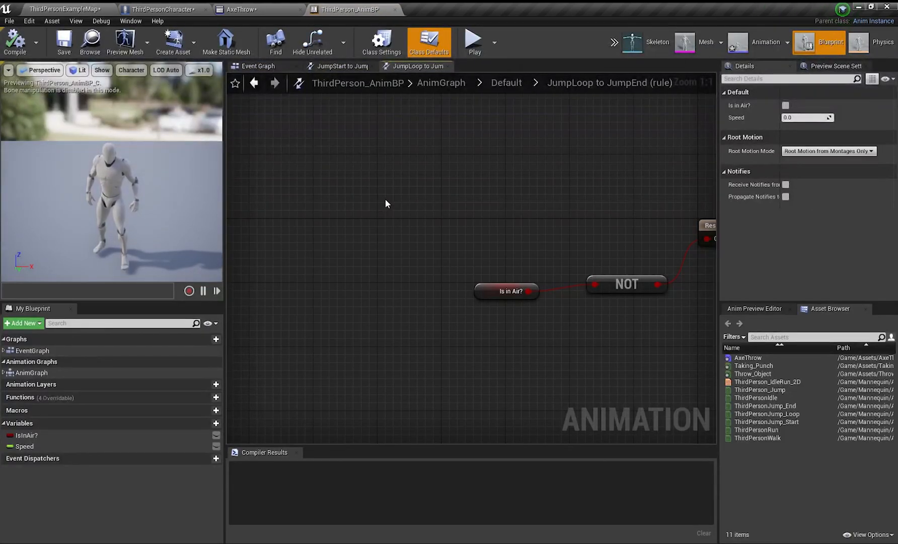
{"action": "double_click", "coordinate": [33, 372]}
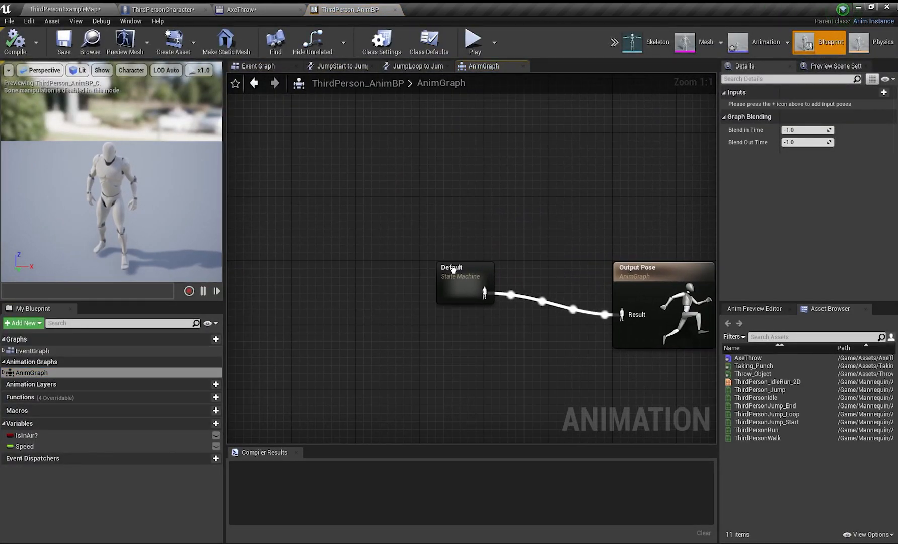
- Insert a DefaultSlot node between the Default state machine and the Output Pose, and compile the animation blueprint
{"action": "left_click_drag", "start_coordinate": [396, 245], "coordinate": [289, 259]}
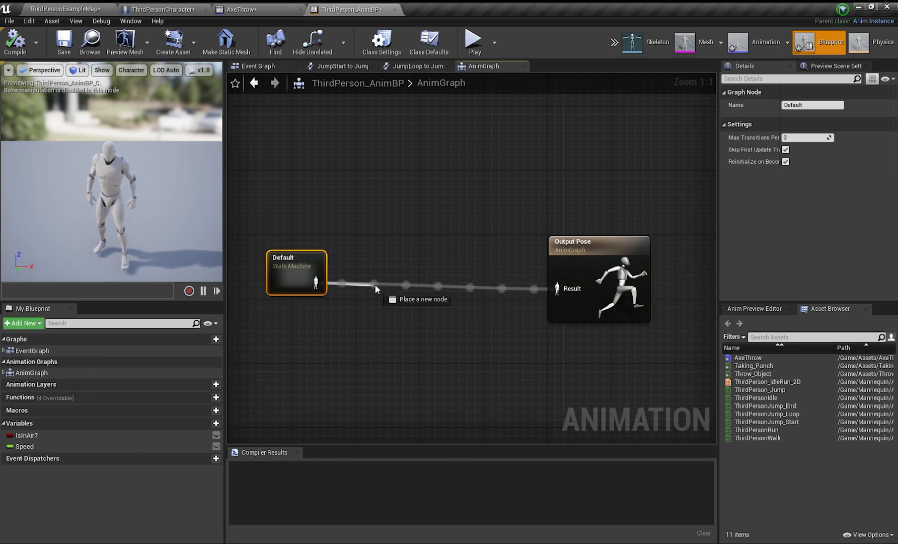
{"action": "left_click_drag", "start_coordinate": [375, 287], "coordinate": [390, 286]}
{"action": "type", "text": "defa"}
{"action": "left_click", "coordinate": [447, 341]}
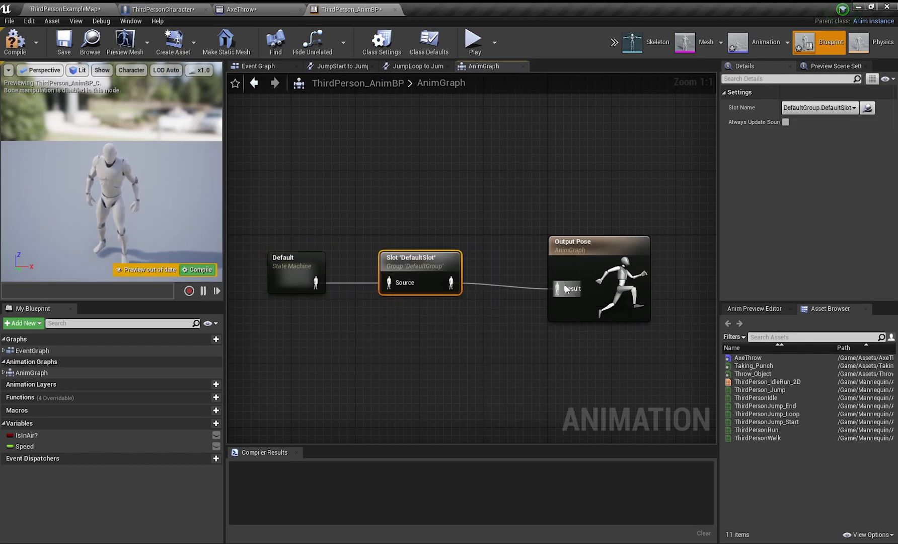
{"action": "left_click", "coordinate": [199, 269]}
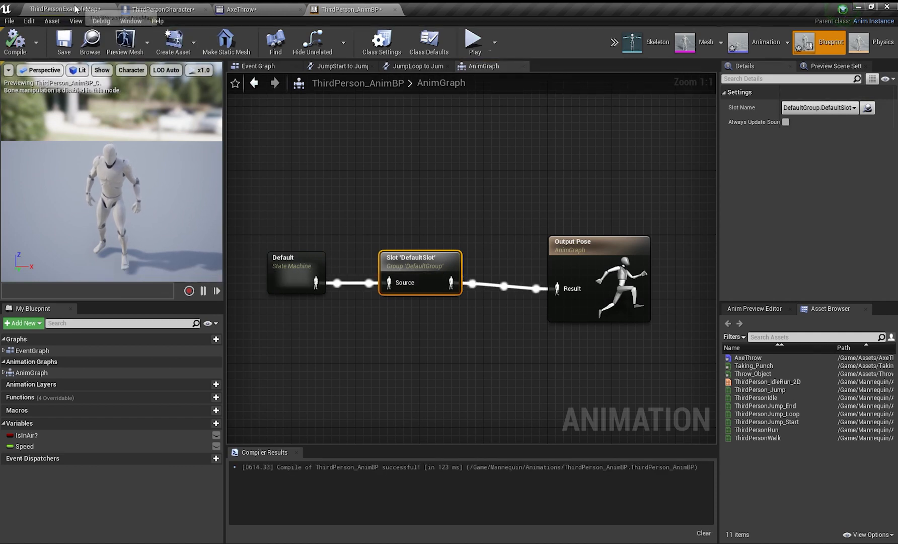
- Add a keyboard E event below the Touch input group in the ThirdPersonCharacter Event Graph
{"action": "left_click", "coordinate": [76, 8]}
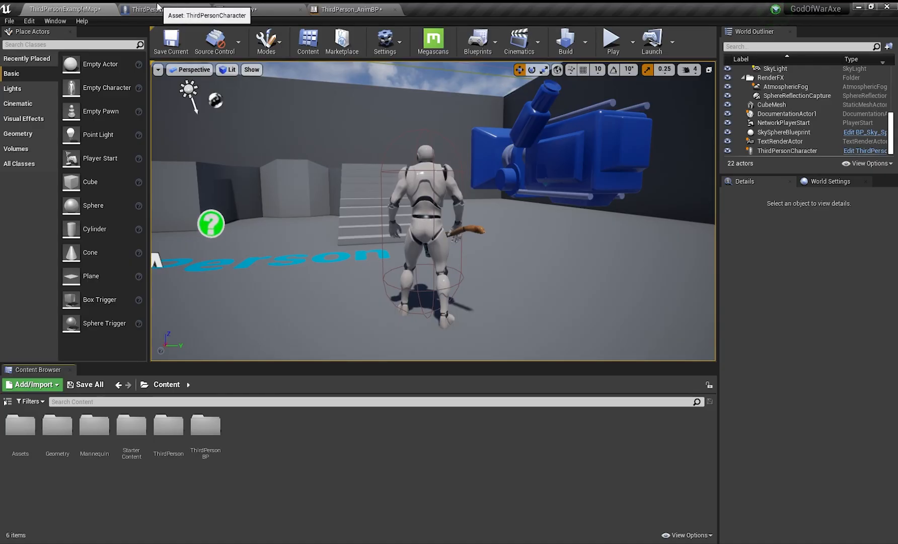
{"action": "left_click", "coordinate": [161, 9]}
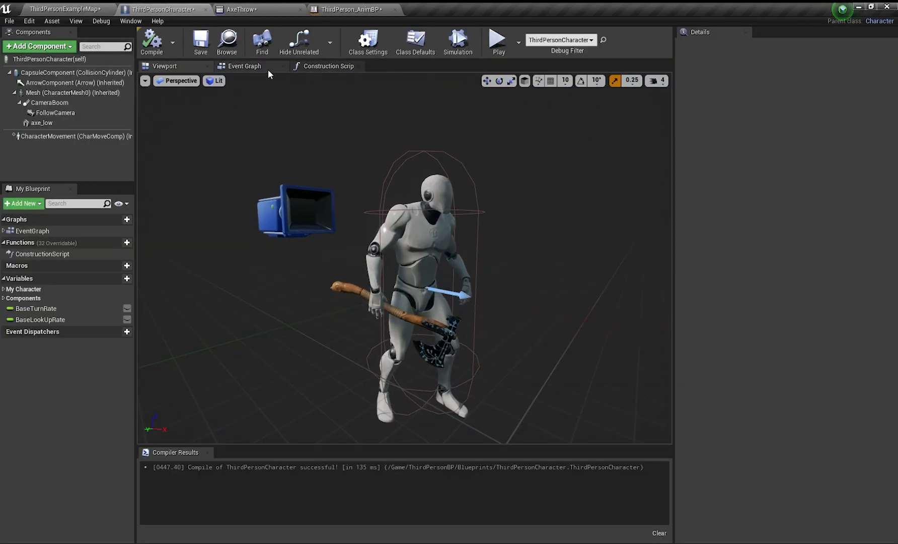
{"action": "left_click", "coordinate": [250, 66]}
{"action": "scroll", "coordinate": [254, 292], "scroll_direction": "down", "scroll_amount": 3}
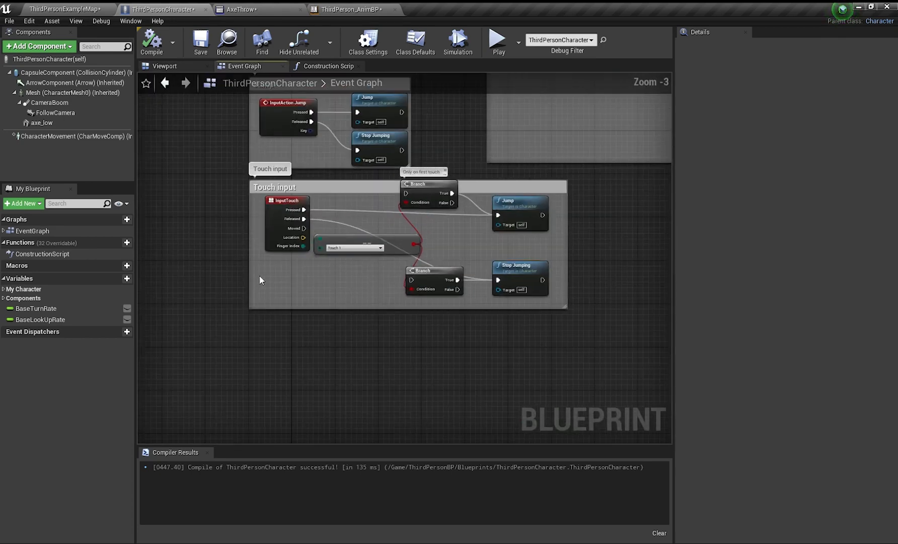
{"action": "right_click_drag", "start_coordinate": [255, 291], "coordinate": [306, 251]}
{"action": "right_click", "coordinate": [305, 249]}
{"action": "type", "text": "key"}
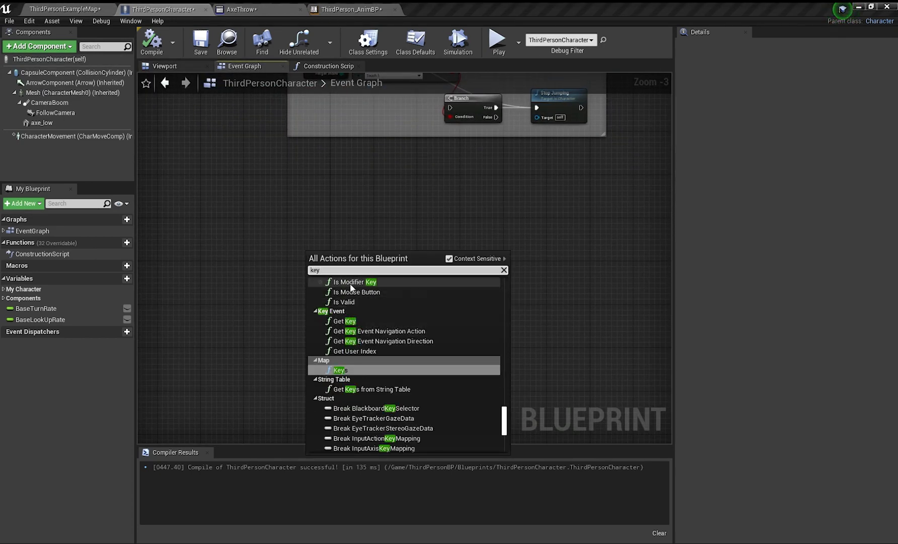
{"action": "type", "text": "boarr"}
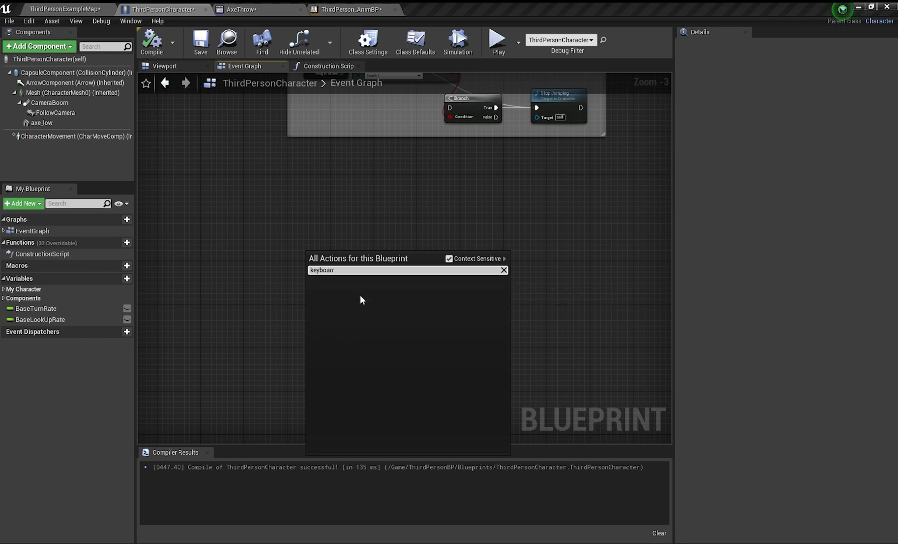
{"action": "key", "text": "BackSpace"}
{"action": "type", "text": "d e"}
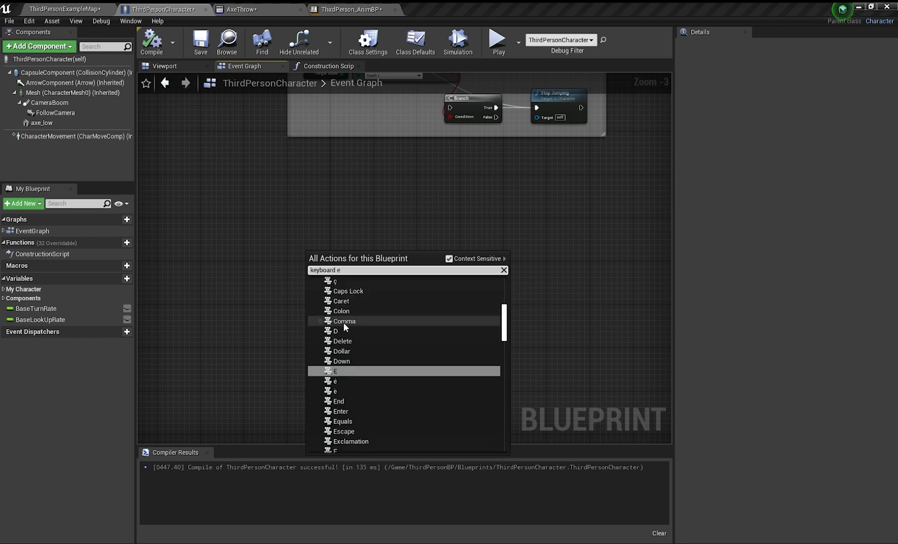
{"action": "left_click", "coordinate": [340, 370]}
- Connect a Play Anim Montage node with the AxeThrow montage to the E event's Pressed output, and compile
{"action": "scroll", "coordinate": [342, 276], "scroll_direction": "up", "scroll_amount": 3}
{"action": "left_click", "coordinate": [350, 266]}
{"action": "right_click_drag", "start_coordinate": [356, 262], "coordinate": [312, 318]}
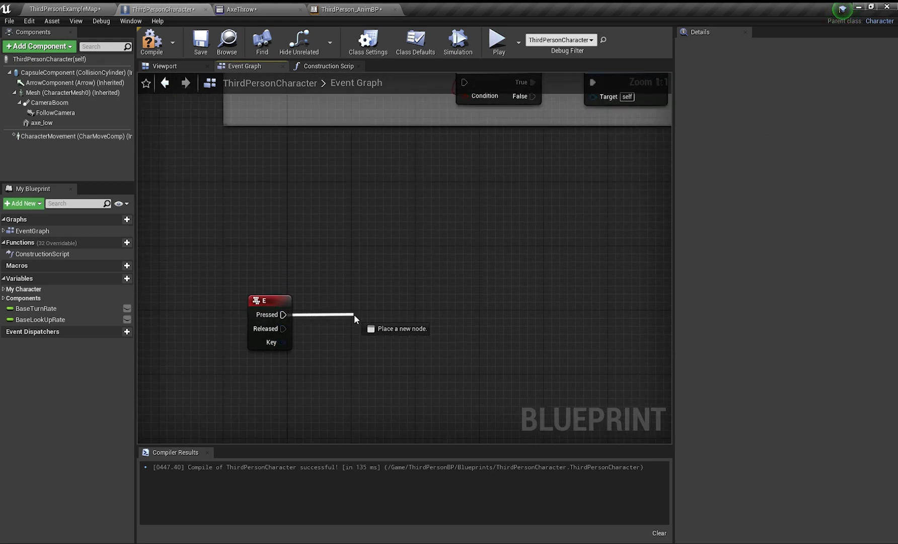
{"action": "left_click_drag", "start_coordinate": [353, 314], "coordinate": [353, 314]}
{"action": "type", "text": "play m"}
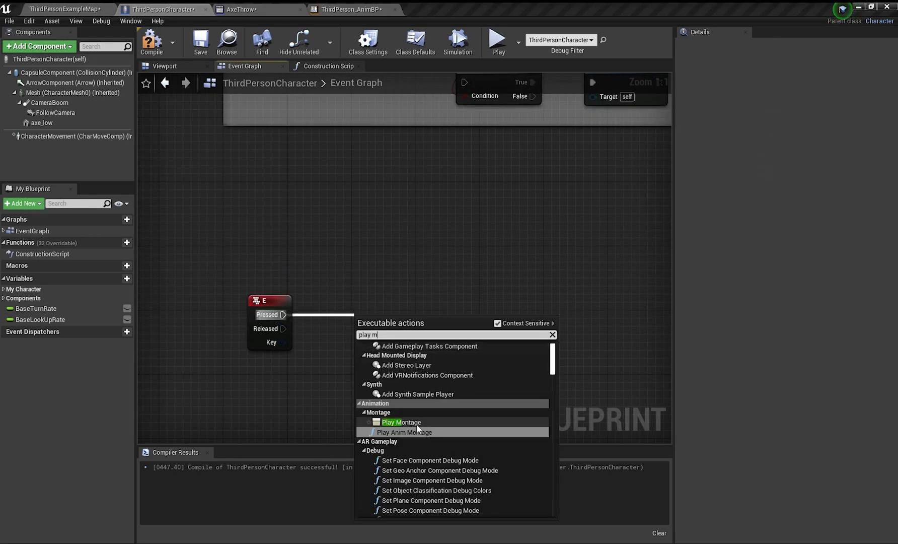
{"action": "left_click", "coordinate": [418, 430]}
{"action": "left_click", "coordinate": [397, 351]}
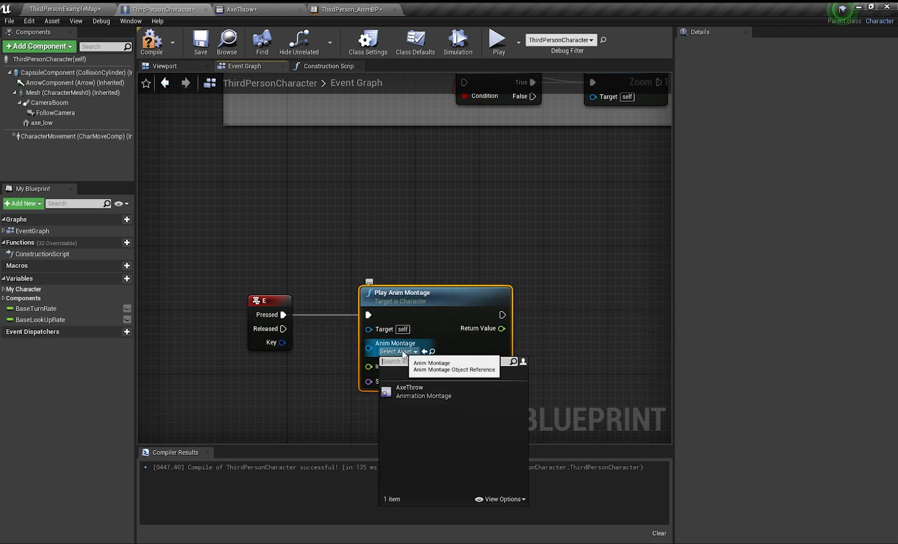
{"action": "left_click", "coordinate": [410, 390]}
{"action": "left_click", "coordinate": [152, 43]}
- Insert a Branch between the E event and Play Anim Montage, with Can Jump as its condition, and tidy the nodes
{"action": "right_click_drag", "start_coordinate": [320, 256], "coordinate": [472, 160]}
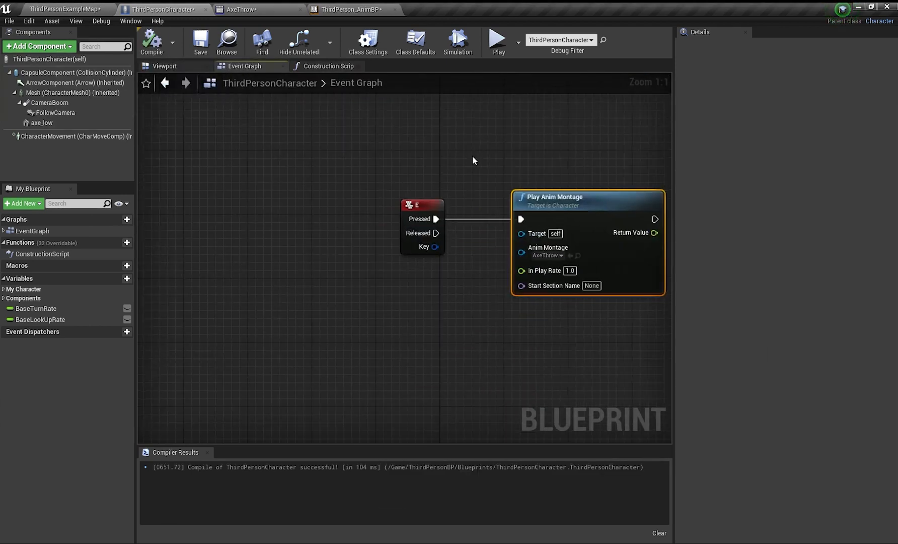
{"action": "left_click_drag", "start_coordinate": [431, 200], "coordinate": [295, 222]}
{"action": "type", "text": "branch"}
{"action": "left_click", "coordinate": [340, 413]}
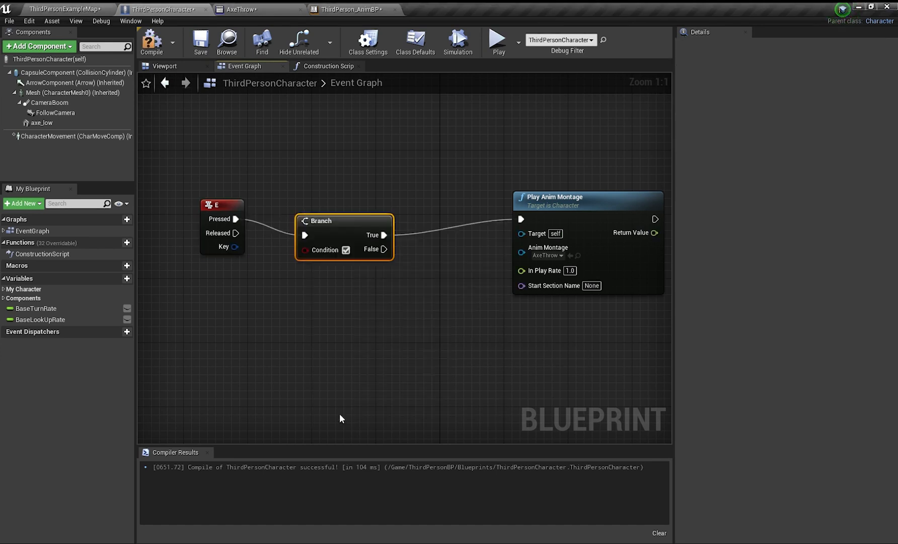
{"action": "left_click_drag", "start_coordinate": [257, 305], "coordinate": [259, 306]}
{"action": "type", "text": "can jum"}
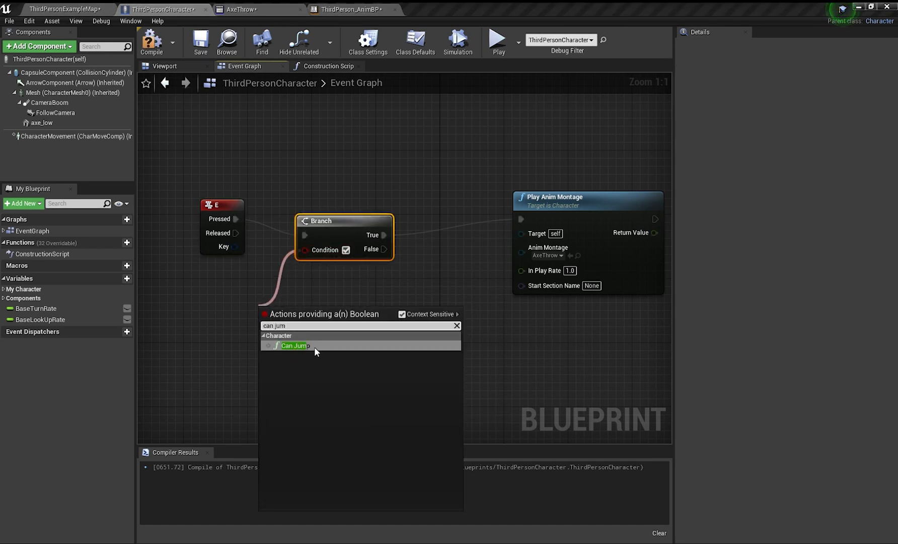
{"action": "left_click", "coordinate": [314, 346]}
{"action": "left_click_drag", "start_coordinate": [322, 314], "coordinate": [321, 292]}
{"action": "left_click_drag", "start_coordinate": [340, 226], "coordinate": [328, 212]}
- Move the Play Anim Montage node farther away from the Branch to make room, dismissing the Visual Studio message
{"action": "right_click_drag", "start_coordinate": [536, 175], "coordinate": [414, 188]}
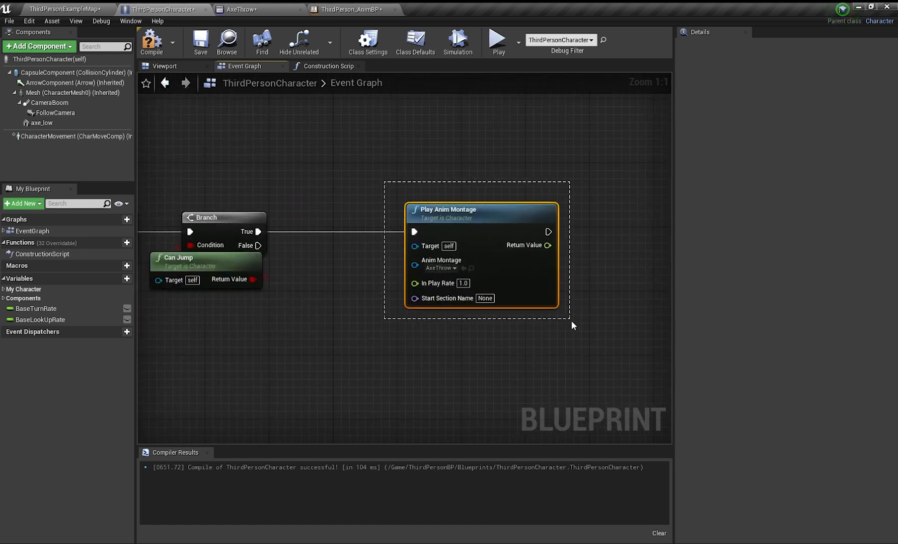
{"action": "left_click_drag", "start_coordinate": [572, 320], "coordinate": [582, 322]}
{"action": "left_click_drag", "start_coordinate": [471, 211], "coordinate": [548, 212]}
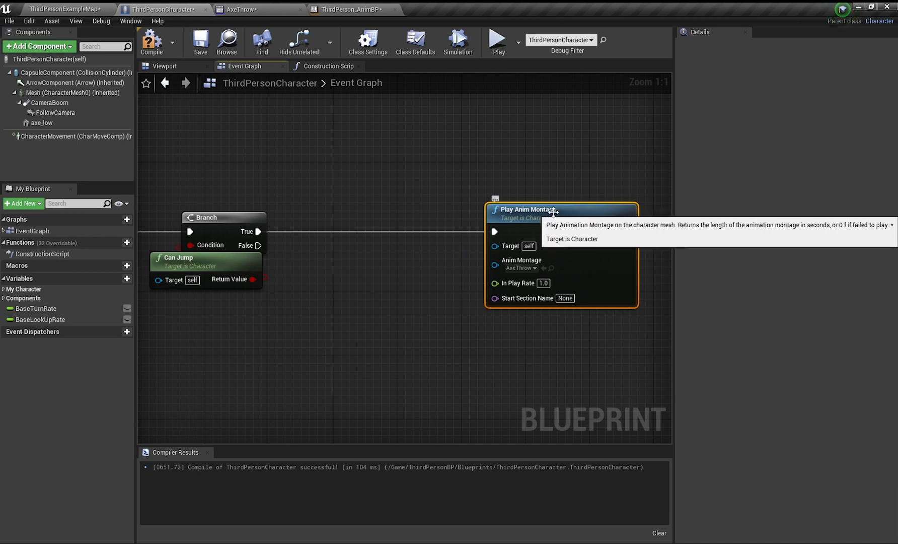
{"action": "double_click", "coordinate": [545, 212]}
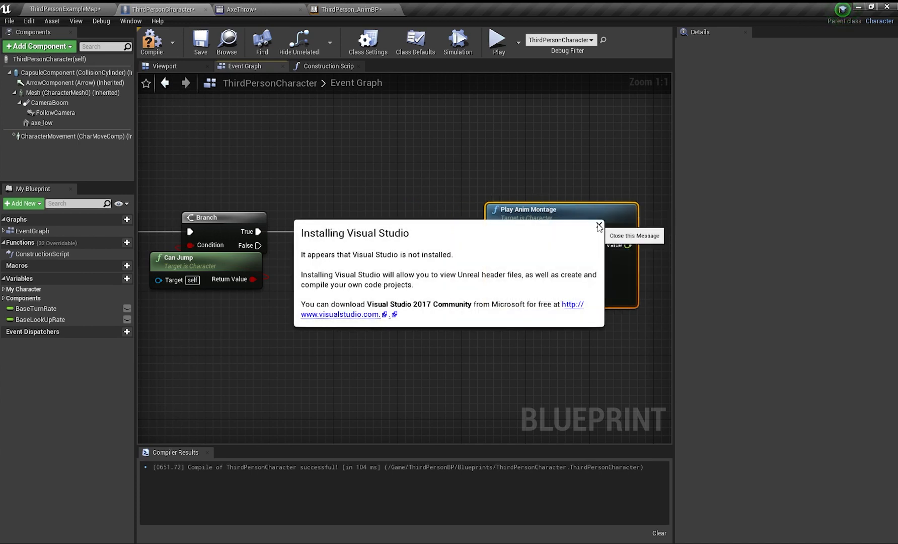
{"action": "left_click", "coordinate": [599, 225]}
{"action": "left_click_drag", "start_coordinate": [548, 212], "coordinate": [573, 212]}
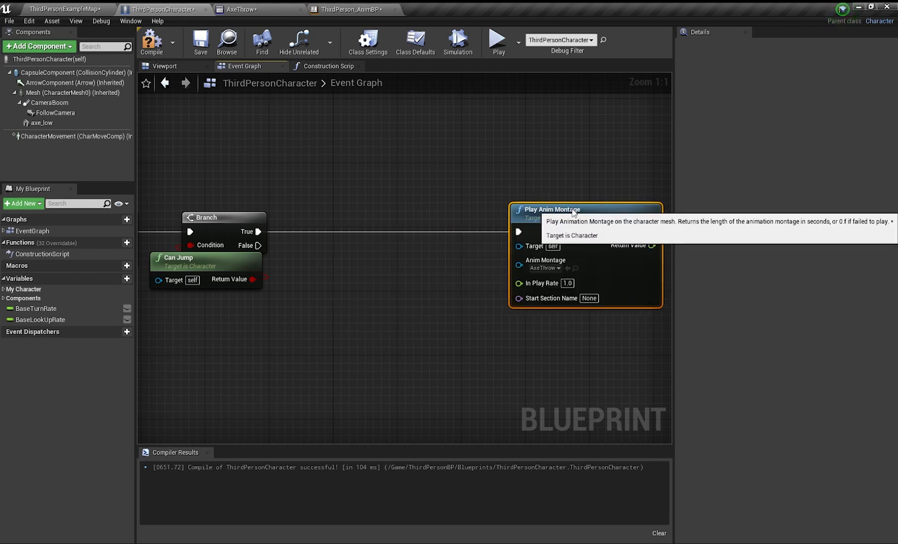
{"action": "right_click_drag", "start_coordinate": [360, 196], "coordinate": [448, 184]}
- Add a Boolean variable named In Hand to the ThirdPersonCharacter blueprint
{"action": "left_click", "coordinate": [127, 278]}
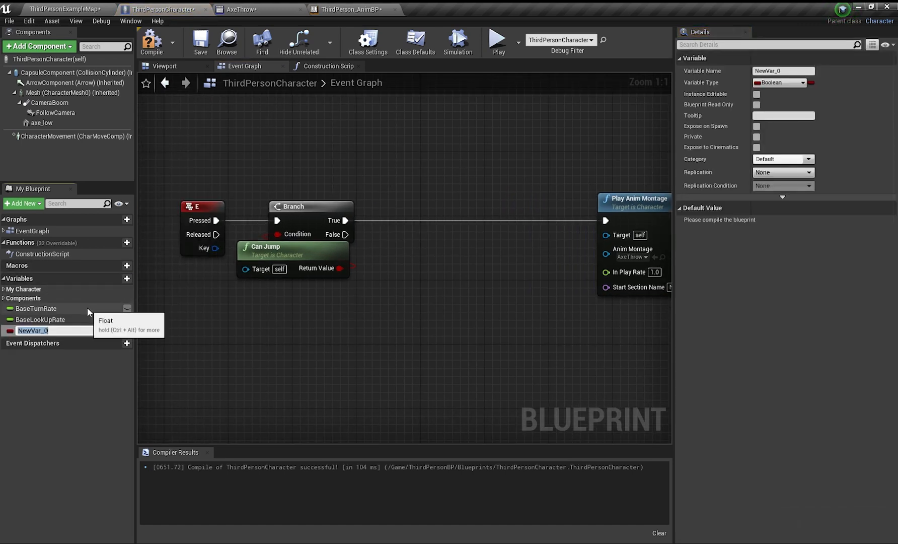
{"action": "type", "text": "In Hand"}
{"action": "key", "text": "Return"}
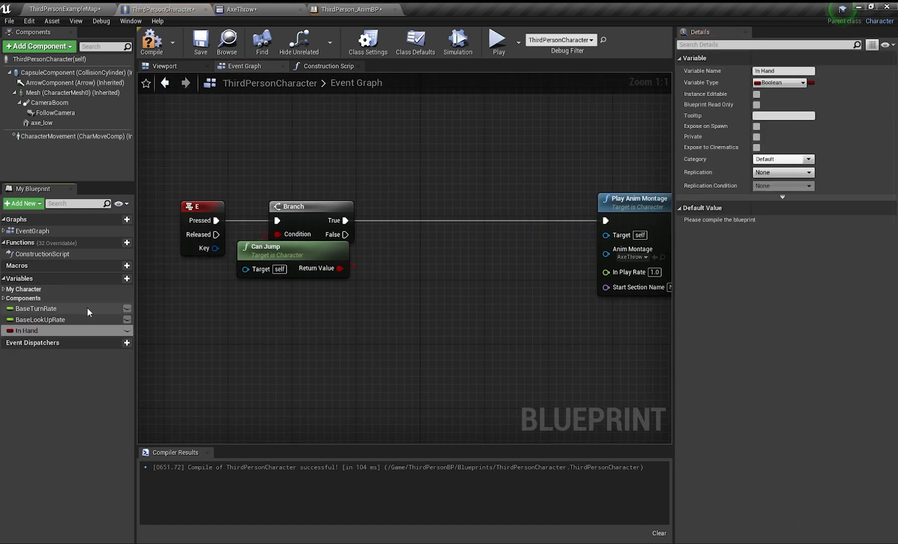
- Insert a second Branch before Play Anim Montage, use In Hand as its condition, and align both beside the first Branch
{"action": "left_click_drag", "start_coordinate": [413, 223], "coordinate": [420, 219]}
{"action": "type", "text": "bra"}
{"action": "key", "text": "Return"}
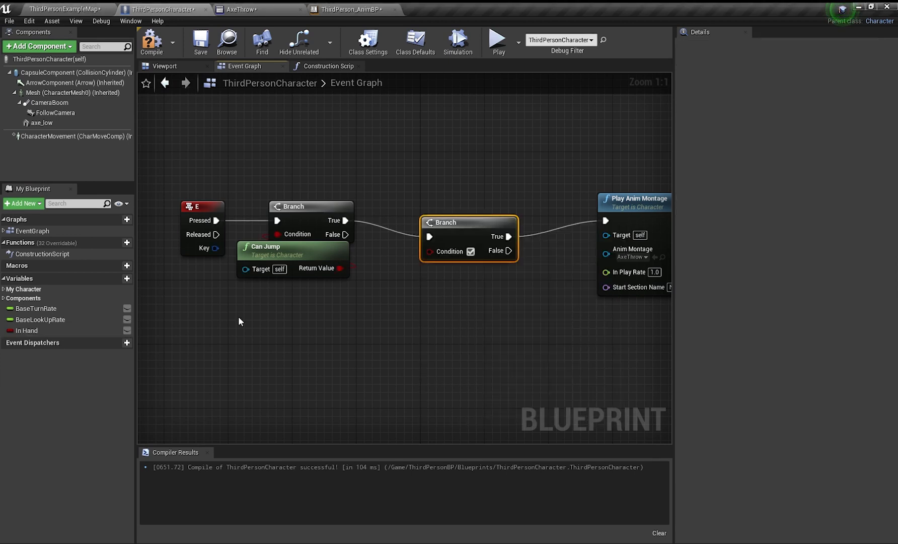
{"action": "left_click_drag", "start_coordinate": [27, 330], "coordinate": [441, 267]}
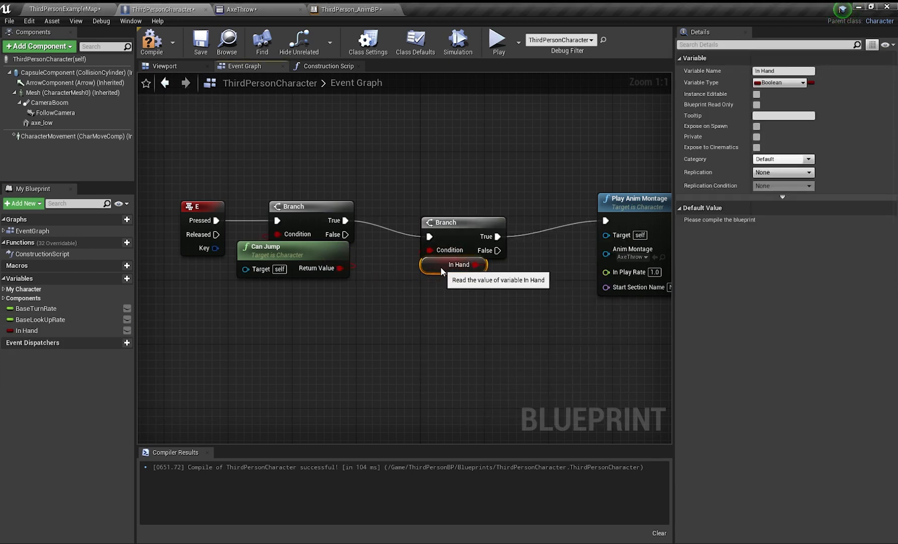
{"action": "left_click_drag", "start_coordinate": [391, 206], "coordinate": [455, 264]}
{"action": "left_click_drag", "start_coordinate": [462, 224], "coordinate": [421, 203]}
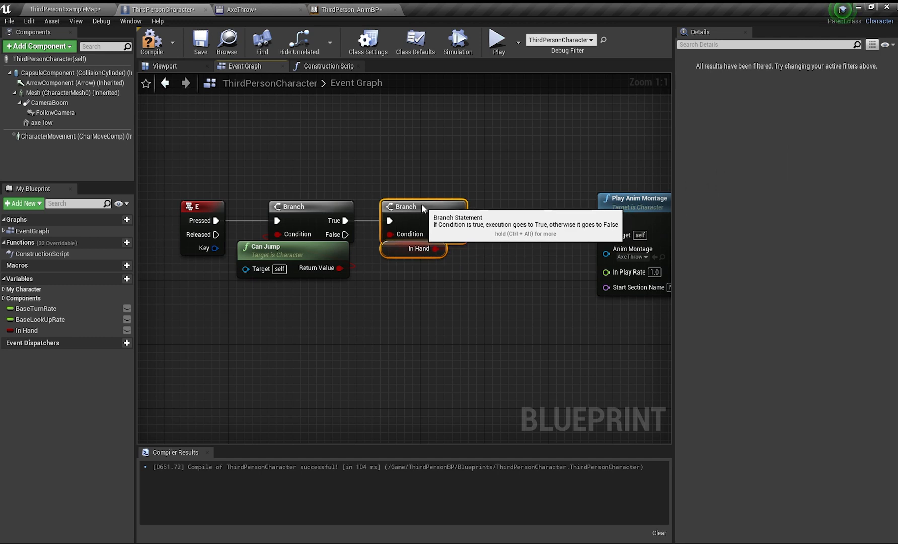
- Move Play Anim Montage closer to the second Branch and add a Delay after it that uses its Return Value as Duration
{"action": "left_click", "coordinate": [471, 251]}
{"action": "right_click_drag", "start_coordinate": [472, 251], "coordinate": [443, 260]}
{"action": "left_click", "coordinate": [387, 214]}
{"action": "right_click_drag", "start_coordinate": [387, 215], "coordinate": [369, 208]}
{"action": "right_click_drag", "start_coordinate": [445, 220], "coordinate": [389, 234]}
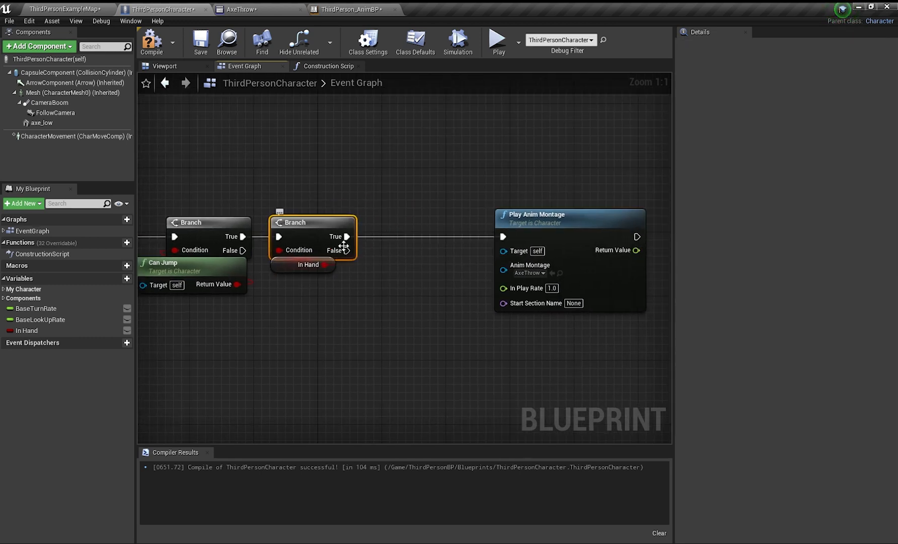
{"action": "left_click_drag", "start_coordinate": [540, 244], "coordinate": [453, 245]}
{"action": "right_click_drag", "start_coordinate": [370, 272], "coordinate": [275, 270]}
{"action": "left_click_drag", "start_coordinate": [437, 258], "coordinate": [480, 259]}
{"action": "type", "text": "e"}
{"action": "key", "text": "BackSpace"}
{"action": "type", "text": "delay"}
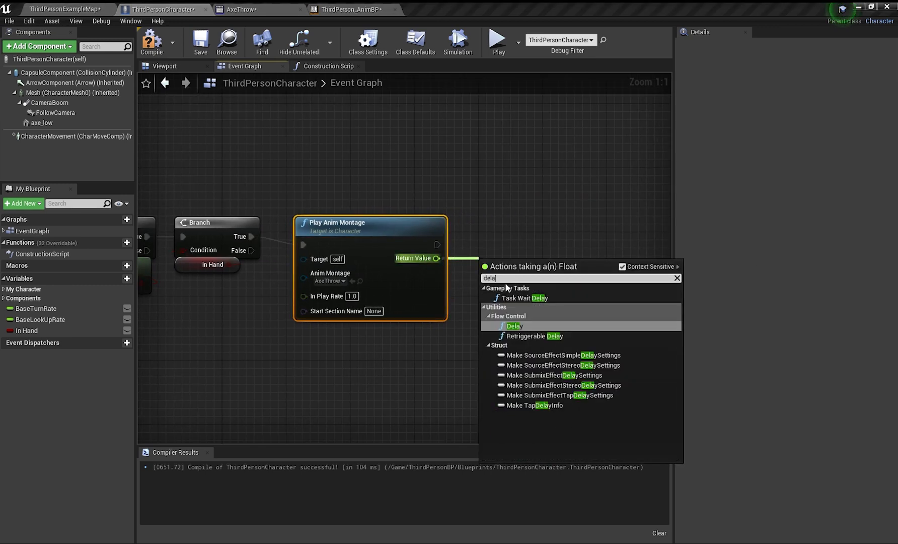
{"action": "left_click", "coordinate": [515, 325]}
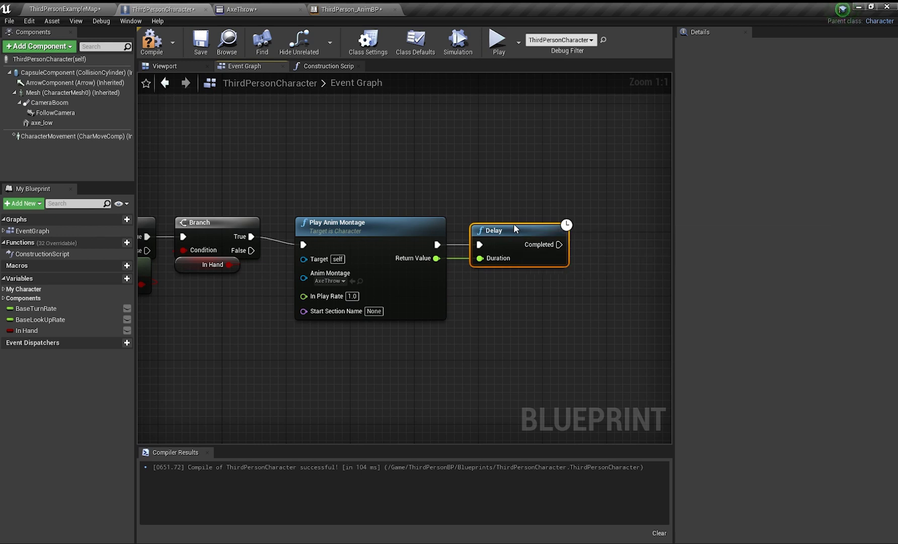
- Add a Set In Hand node with the value true after the Delay completes
{"action": "left_click_drag", "start_coordinate": [69, 333], "coordinate": [395, 323]}
{"action": "left_click_drag", "start_coordinate": [556, 247], "coordinate": [557, 246]}
{"action": "right_click_drag", "start_coordinate": [648, 252], "coordinate": [437, 272]}
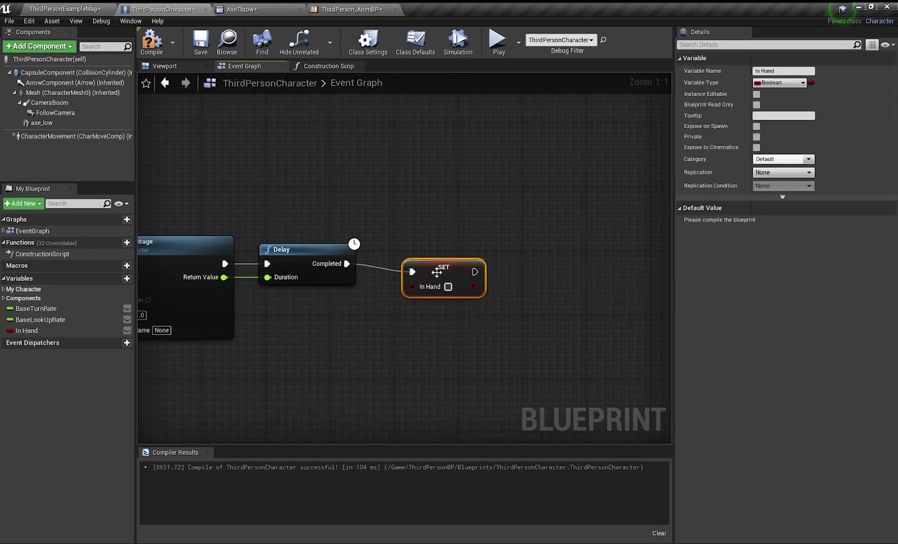
- Insert a Set In Hand node with the value false between the second Branch and Play Anim Montage
{"action": "right_click_drag", "start_coordinate": [145, 254], "coordinate": [319, 235]}
{"action": "left_click_drag", "start_coordinate": [275, 183], "coordinate": [611, 322]}
{"action": "left_click_drag", "start_coordinate": [337, 235], "coordinate": [393, 235]}
{"action": "left_click_drag", "start_coordinate": [35, 330], "coordinate": [207, 243]}
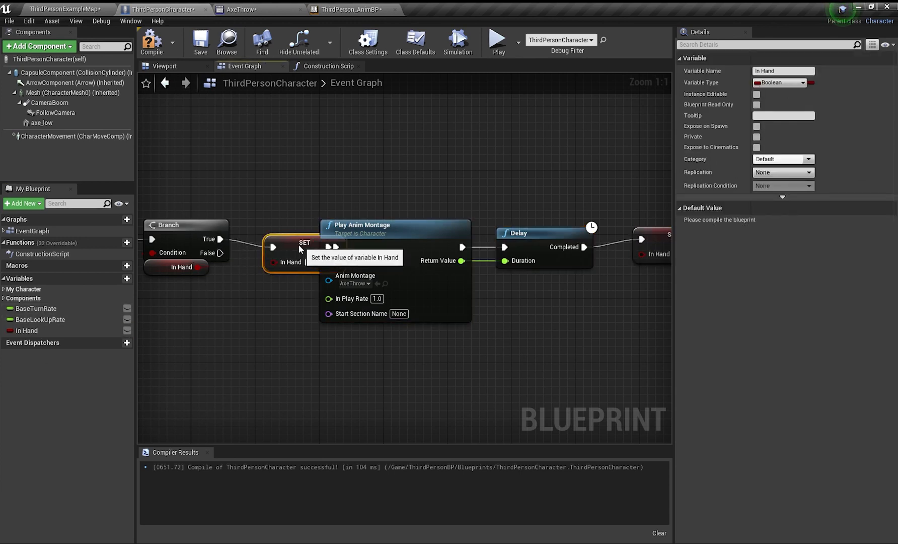
{"action": "right_click_drag", "start_coordinate": [273, 241], "coordinate": [192, 301]}
{"action": "left_click", "coordinate": [377, 294]}
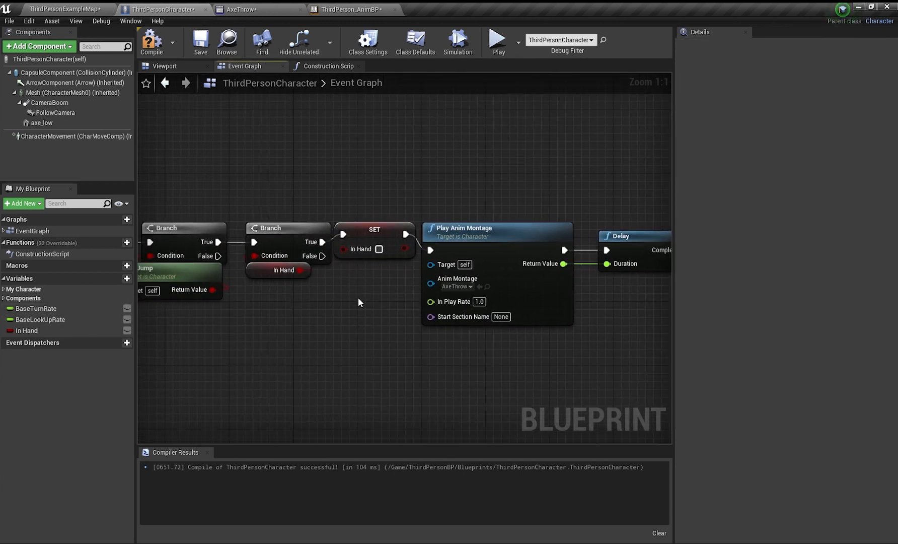
- Compile the blueprint and set the In Hand variable's default value to true
{"action": "scroll", "coordinate": [358, 297], "scroll_direction": "down", "scroll_amount": 2}
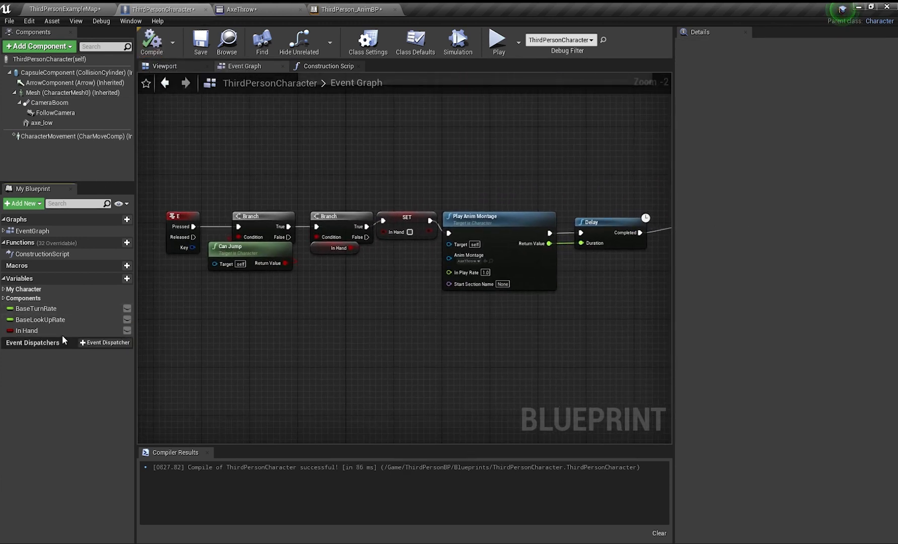
{"action": "left_click", "coordinate": [26, 330]}
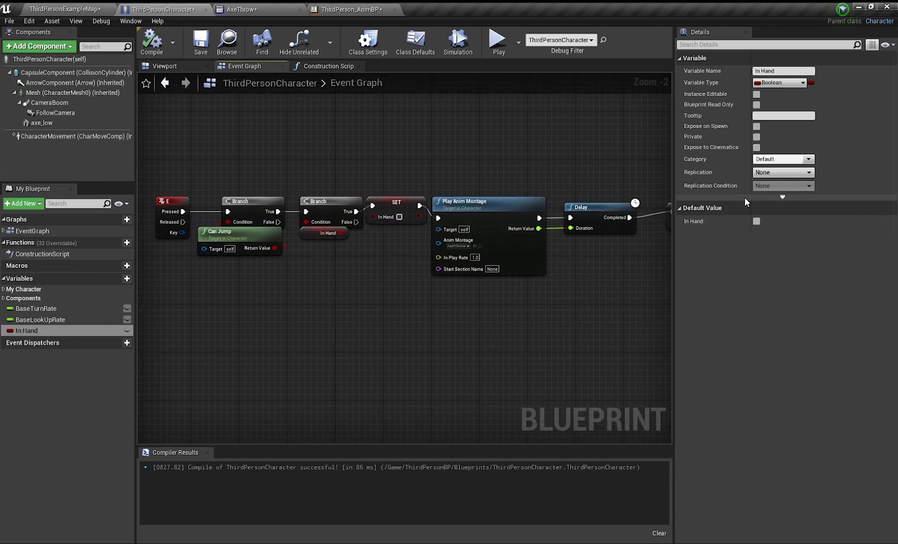
{"action": "left_click", "coordinate": [756, 221]}
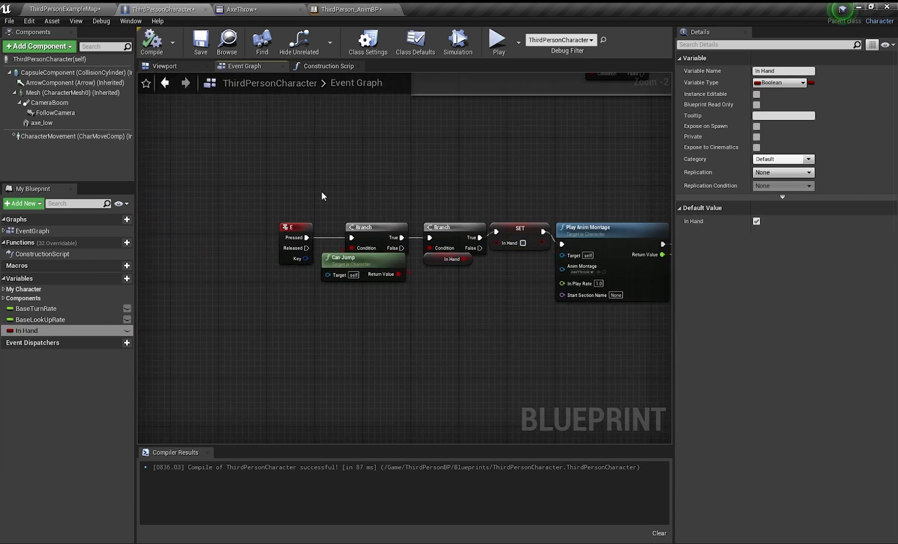
- Move the E event chain away from Play Anim Montage and add a Disable Movement node targeting the Character Movement component
{"action": "left_click_drag", "start_coordinate": [271, 190], "coordinate": [507, 302]}
{"action": "left_click_drag", "start_coordinate": [495, 227], "coordinate": [351, 234]}
{"action": "left_click_drag", "start_coordinate": [40, 135], "coordinate": [331, 307]}
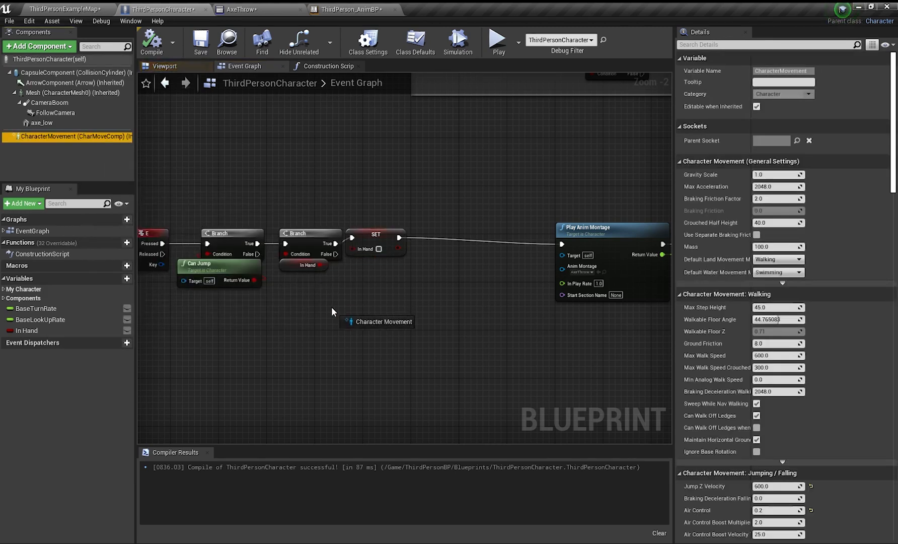
{"action": "left_click_drag", "start_coordinate": [387, 313], "coordinate": [433, 281]}
{"action": "type", "text": "dis"}
{"action": "left_click", "coordinate": [492, 387]}
{"action": "right_click_drag", "start_coordinate": [475, 304], "coordinate": [439, 306]}
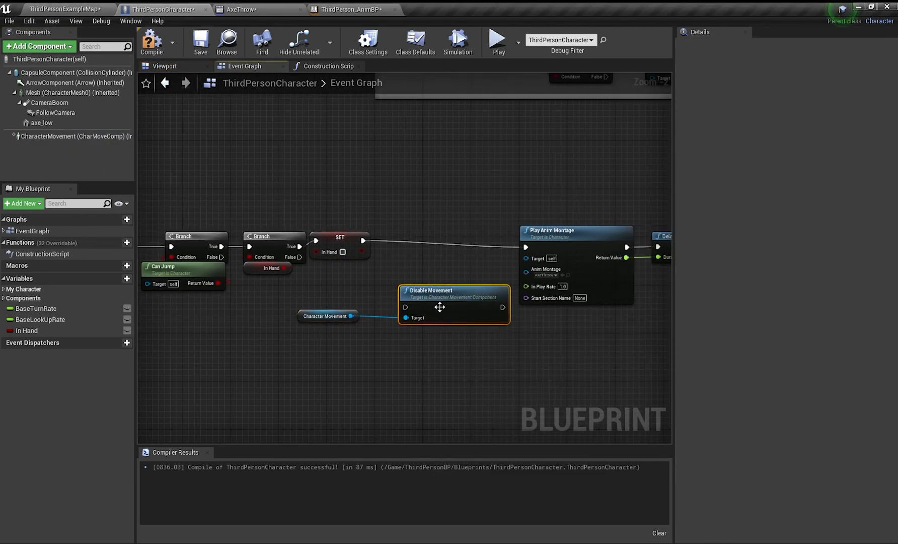
- Wire Disable Movement between Set In Hand and Play Anim Montage, and tuck the Character Movement reference beneath it
{"action": "left_click_drag", "start_coordinate": [439, 305], "coordinate": [421, 242]}
{"action": "left_click_drag", "start_coordinate": [364, 241], "coordinate": [387, 247]}
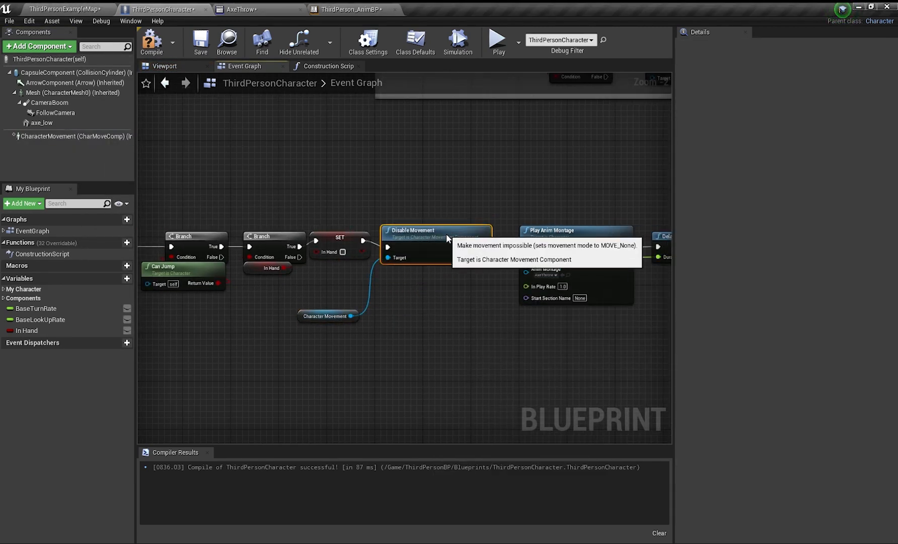
{"action": "left_click_drag", "start_coordinate": [447, 232], "coordinate": [448, 238]}
{"action": "left_click_drag", "start_coordinate": [485, 253], "coordinate": [525, 247]}
{"action": "left_click_drag", "start_coordinate": [302, 312], "coordinate": [379, 271]}
{"action": "right_click_drag", "start_coordinate": [416, 278], "coordinate": [283, 263]}
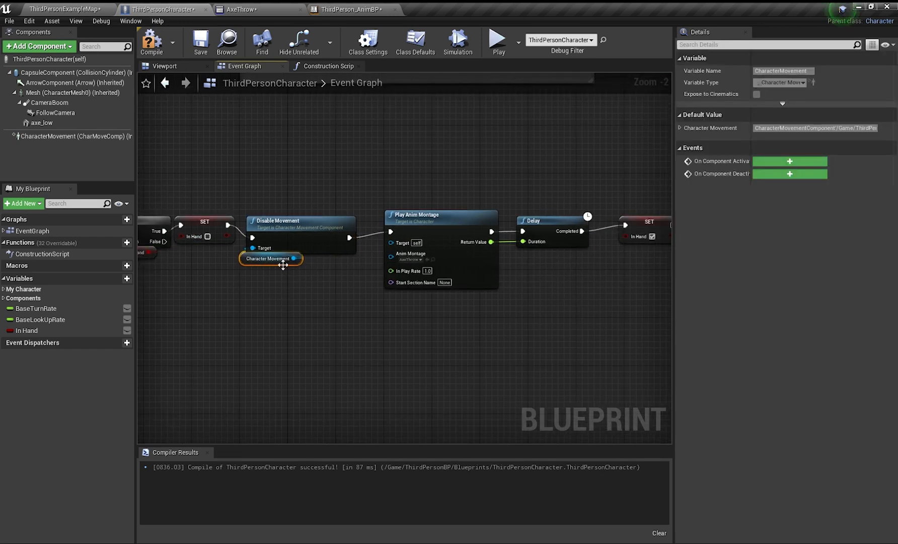
- Add a Set Movement Mode node from the Character Movement reference and set its New Movement Mode to Walking
{"action": "left_click_drag", "start_coordinate": [297, 257], "coordinate": [360, 232]}
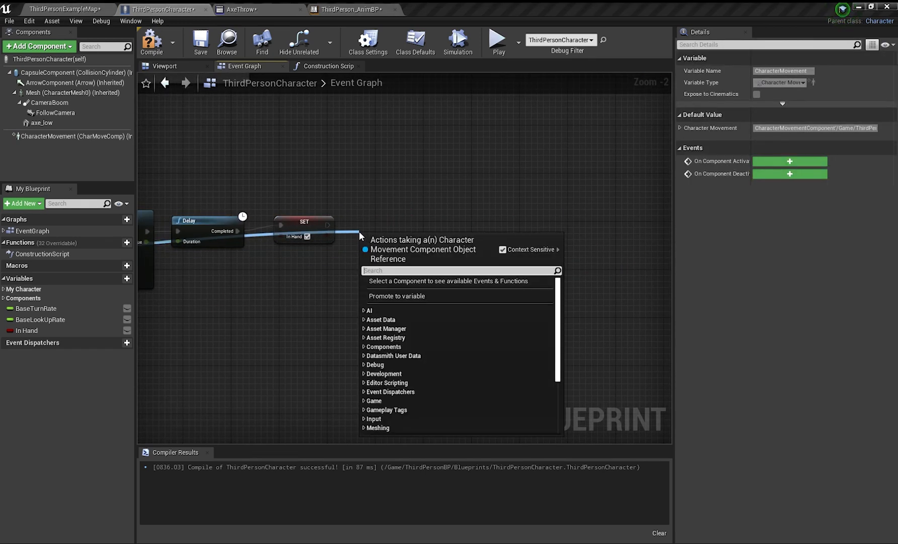
{"action": "type", "text": "set wa"}
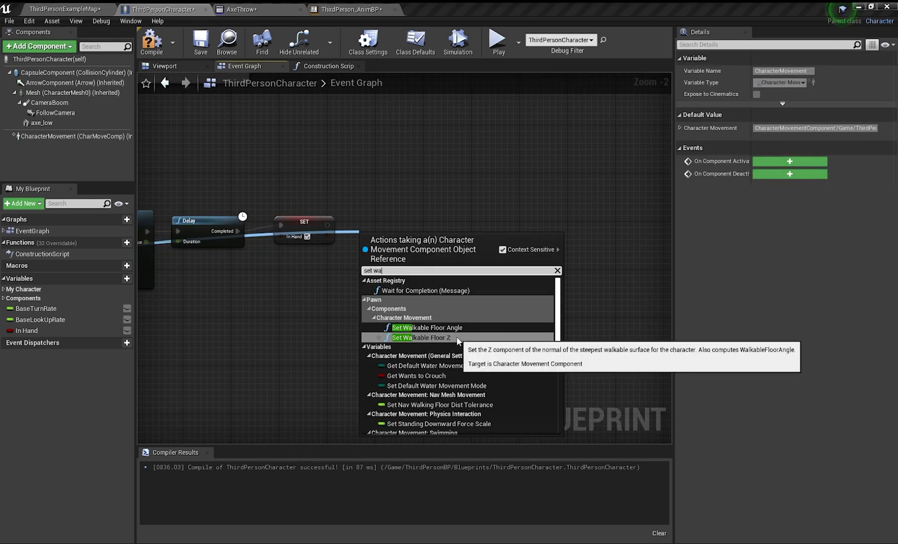
{"action": "key", "text": "BackSpace"}
{"action": "key", "text": "BackSpace"}
{"action": "key", "text": "BackSpace"}
{"action": "key", "text": "BackSpace"}
{"action": "key", "text": "BackSpace"}
{"action": "key", "text": "BackSpace"}
{"action": "type", "text": "set move"}
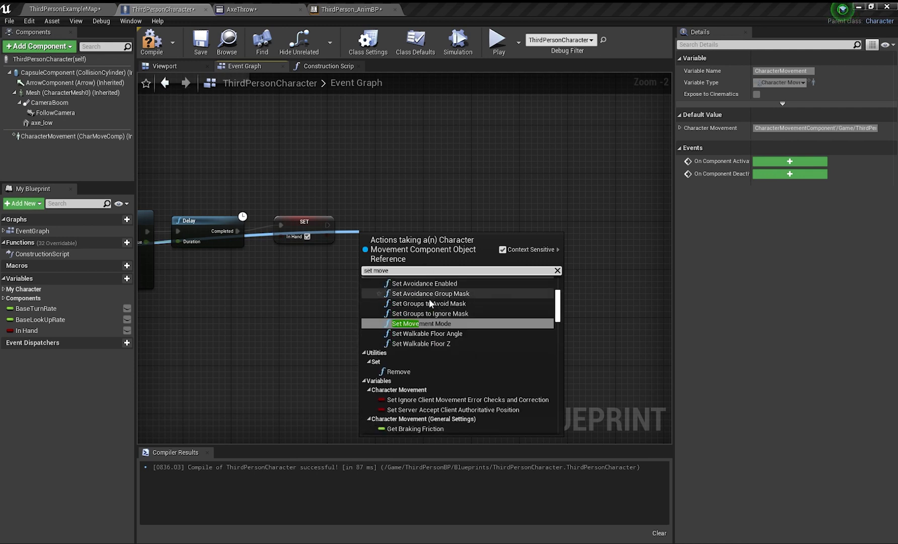
{"action": "left_click", "coordinate": [443, 322]}
{"action": "left_click", "coordinate": [405, 283]}
{"action": "left_click", "coordinate": [402, 297]}
- Connect Set Movement Mode after the final Set In Hand, reroute the Character Movement wire below the nodes, and compile the blueprint
{"action": "left_click_drag", "start_coordinate": [403, 240], "coordinate": [402, 222]}
{"action": "left_click_drag", "start_coordinate": [327, 225], "coordinate": [355, 229]}
{"action": "double_click", "coordinate": [324, 247]}
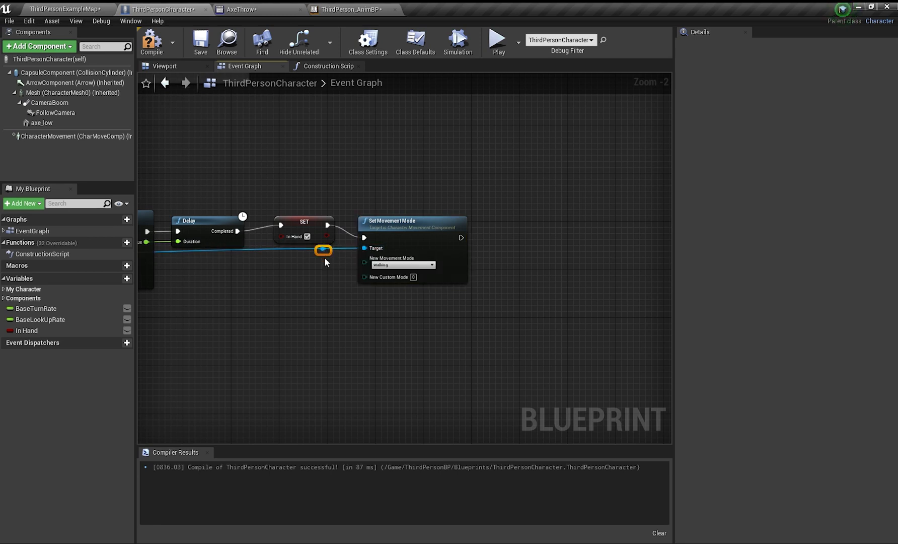
{"action": "left_click_drag", "start_coordinate": [324, 257], "coordinate": [463, 318]}
{"action": "left_click", "coordinate": [558, 330]}
{"action": "right_click_drag", "start_coordinate": [561, 332], "coordinate": [353, 323]}
{"action": "left_click", "coordinate": [152, 44]}
- Create a custom event named The Great Dissappearing Axe below the E event chain
{"action": "right_click_drag", "start_coordinate": [229, 92], "coordinate": [669, 56]}
{"action": "right_click", "coordinate": [373, 267]}
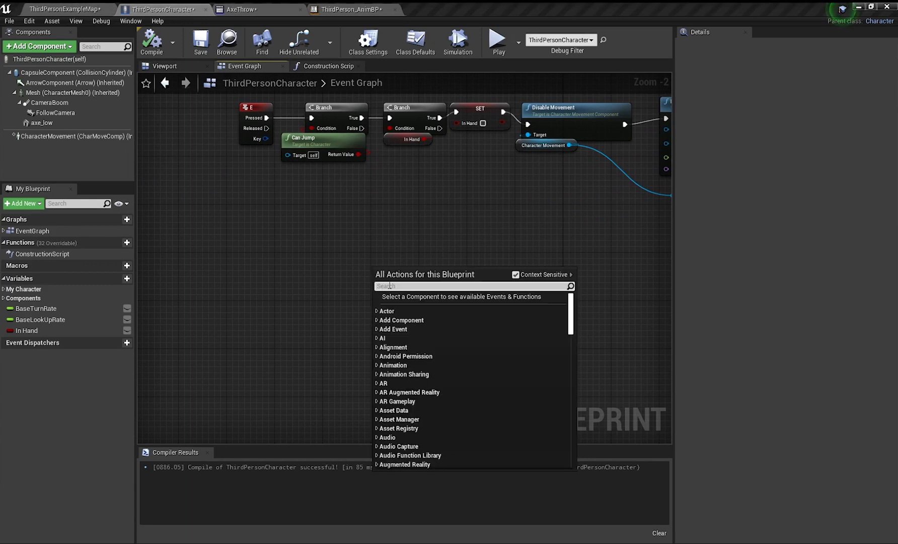
{"action": "type", "text": "cust"}
{"action": "left_click", "coordinate": [431, 352]}
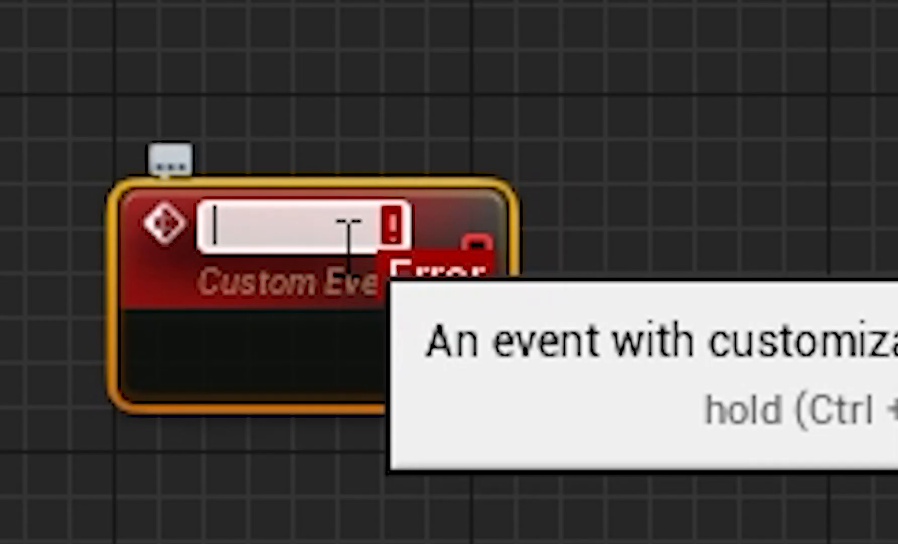
{"action": "type", "text": "The Great "}
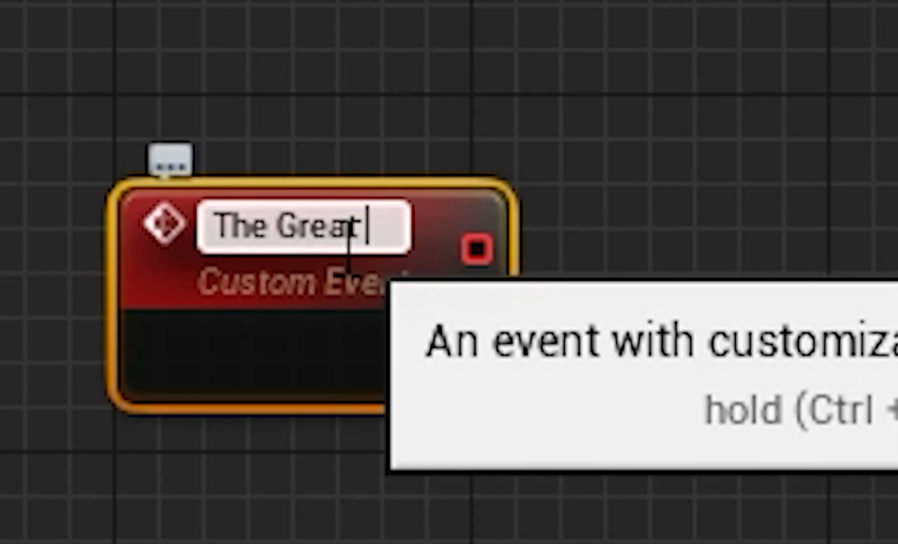
{"action": "type", "text": "Dissappearing Axe"}
{"action": "key", "text": "Return"}
{"action": "scroll", "coordinate": [427, 267], "scroll_direction": "up", "scroll_amount": 2}
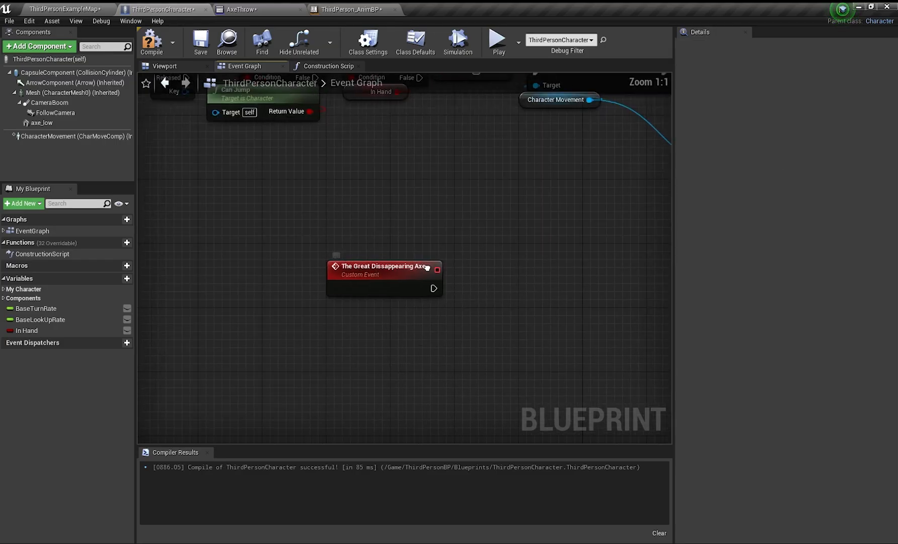
- Add a Set Visibility node targeting the axe_low component, leave New Visibility off, and place the Axe Low reference beneath it
{"action": "left_click_drag", "start_coordinate": [395, 267], "coordinate": [346, 284]}
{"action": "left_click", "coordinate": [322, 271]}
{"action": "left_click_drag", "start_coordinate": [42, 123], "coordinate": [238, 332]}
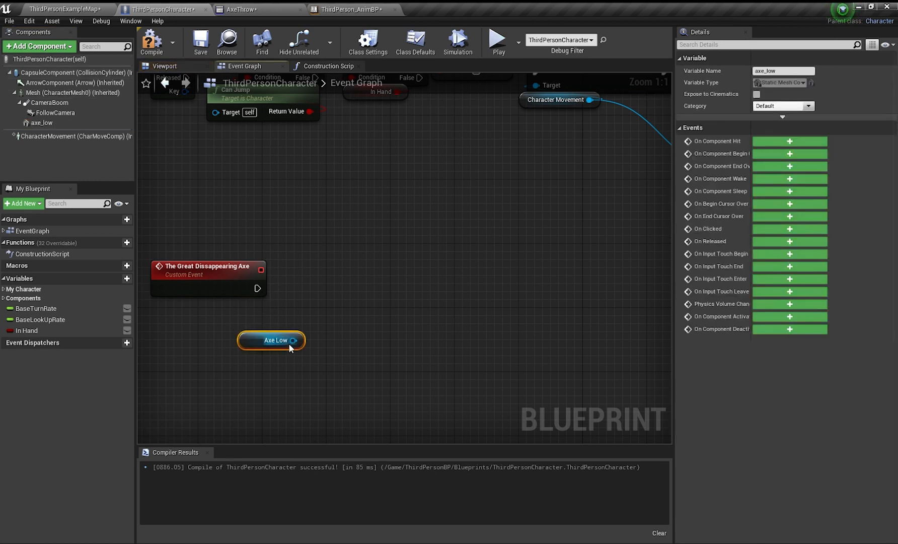
{"action": "left_click_drag", "start_coordinate": [293, 340], "coordinate": [370, 297]}
{"action": "type", "text": "set vis"}
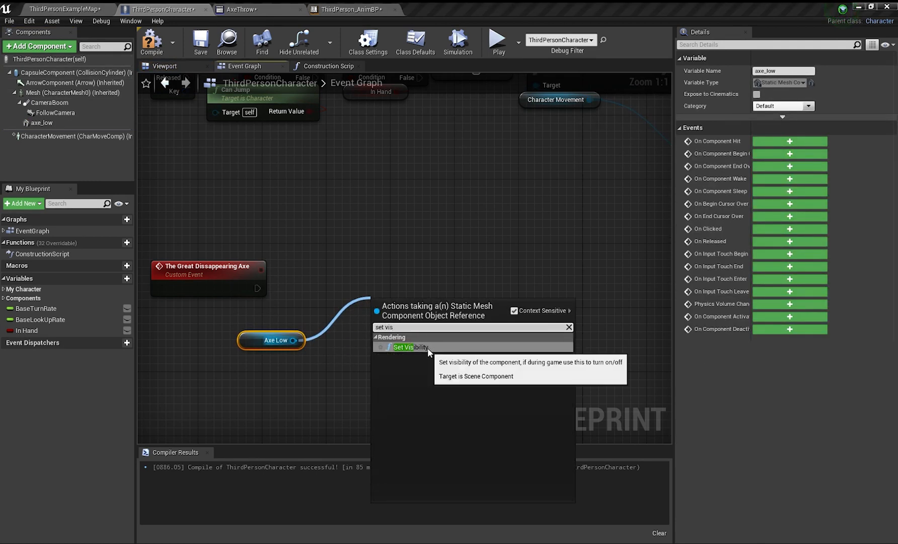
{"action": "left_click", "coordinate": [427, 347]}
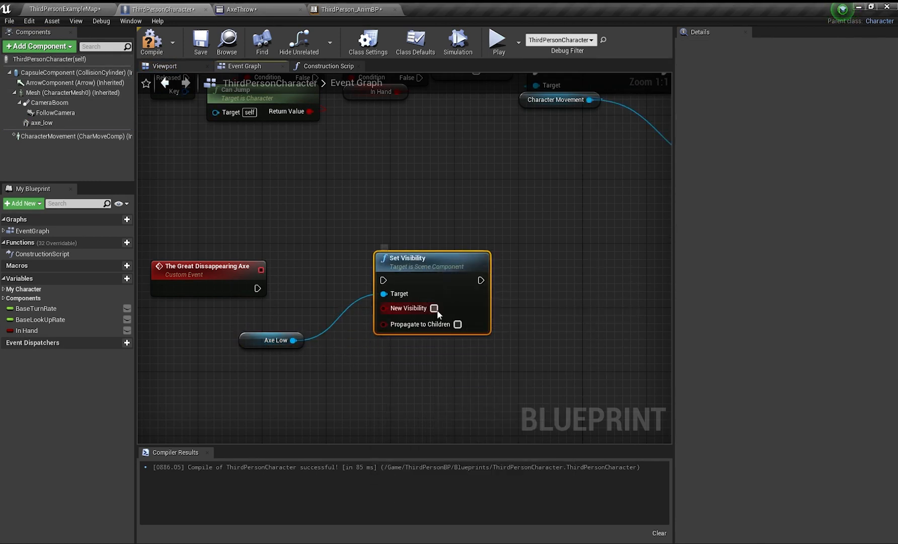
{"action": "left_click_drag", "start_coordinate": [253, 346], "coordinate": [390, 347]}
{"action": "left_click", "coordinate": [231, 120]}
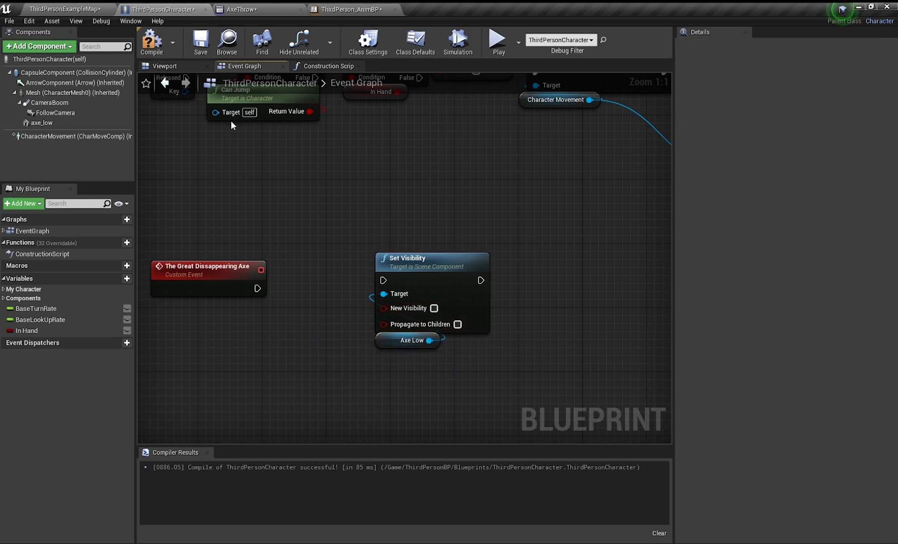
- Scrub the AxeThrow montage to find the moment of release, and return to the ThirdPersonCharacter blueprint
{"action": "left_click", "coordinate": [262, 9]}
{"action": "left_click_drag", "start_coordinate": [298, 333], "coordinate": [406, 335]}
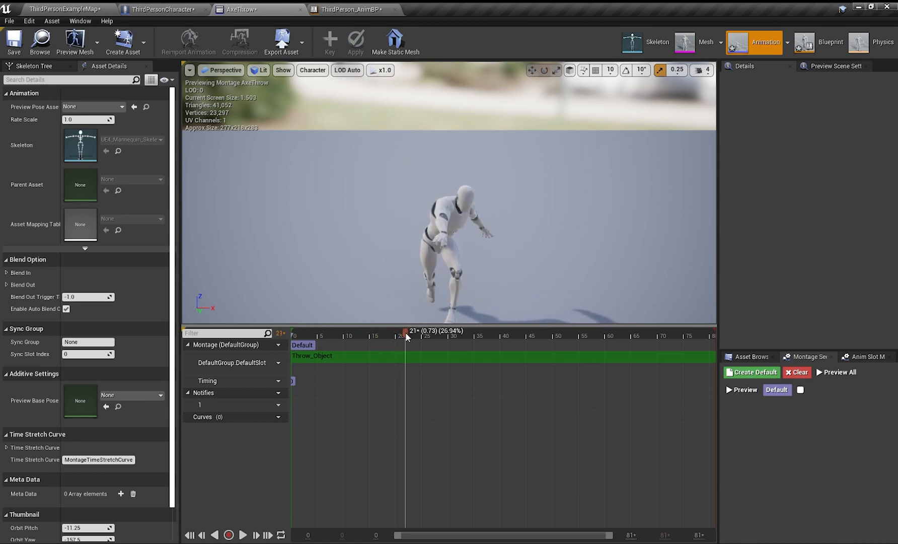
{"action": "left_click", "coordinate": [97, 5]}
{"action": "left_click", "coordinate": [161, 9]}
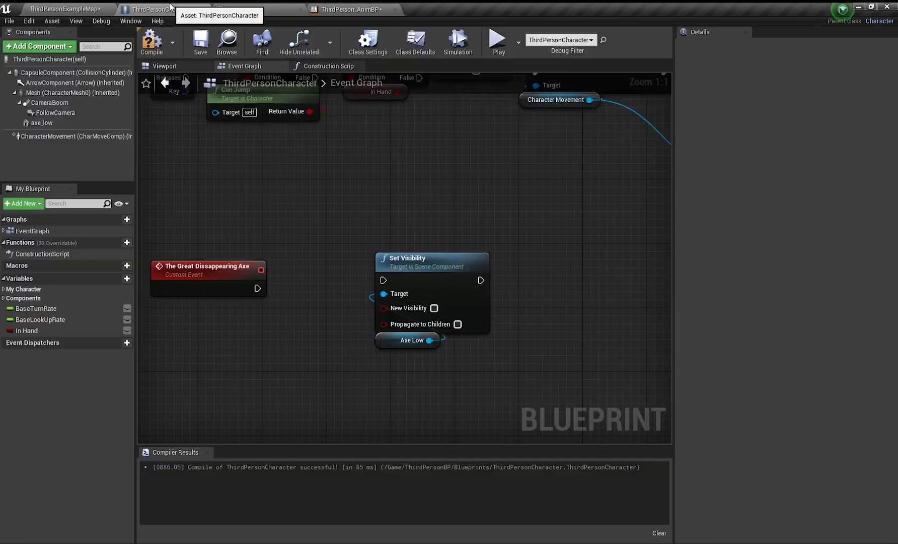
- Add a Delay of 0.73 seconds after The Great Dissappearing Axe event
{"action": "left_click_drag", "start_coordinate": [258, 287], "coordinate": [284, 291]}
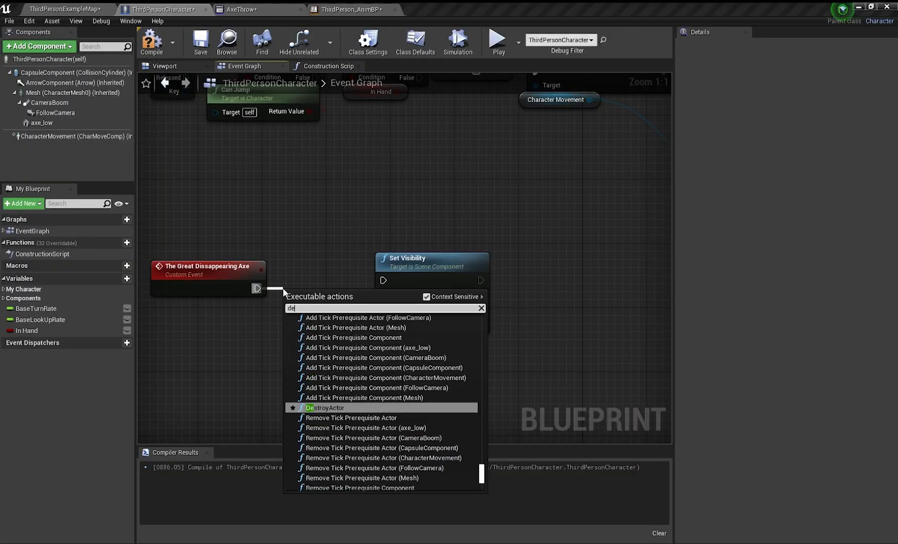
{"action": "type", "text": "del"}
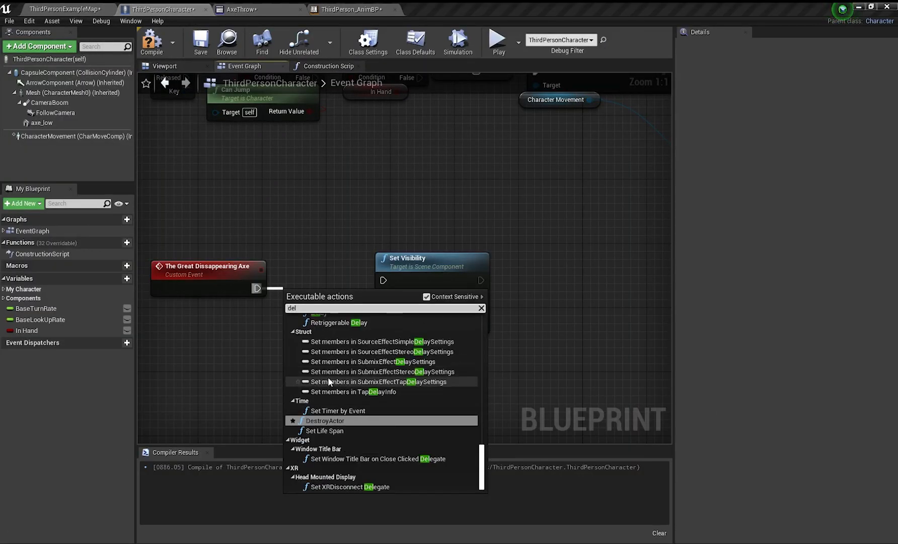
{"action": "scroll", "coordinate": [351, 377], "scroll_direction": "up", "scroll_amount": 2}
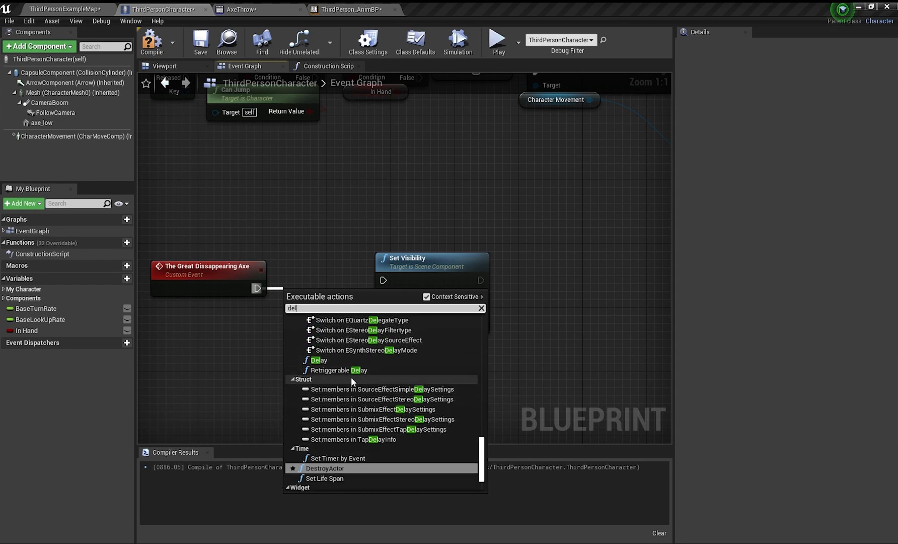
{"action": "left_click", "coordinate": [347, 360]}
{"action": "left_click", "coordinate": [337, 326]}
{"action": "type", "text": "0"}
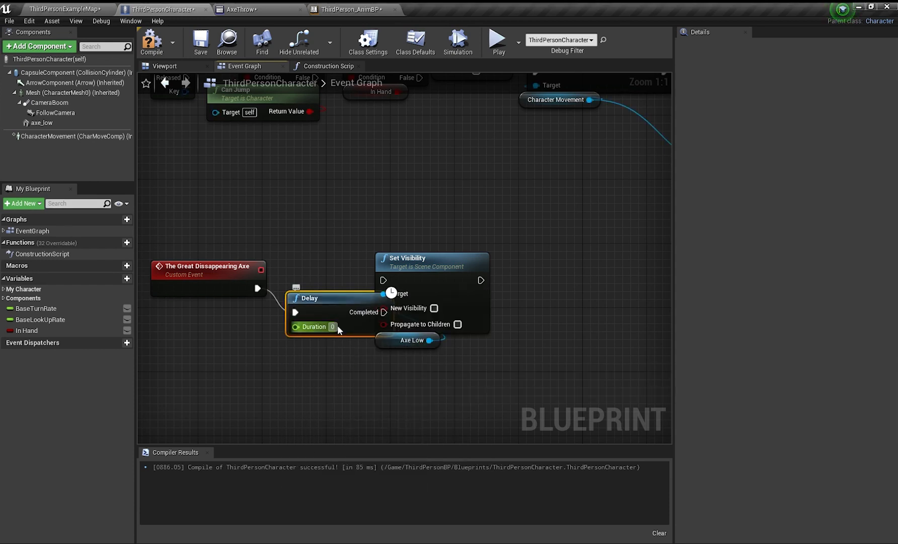
{"action": "type", "text": ".73"}
{"action": "left_click", "coordinate": [330, 351]}
- Line up the Delay and Set Visibility nodes and connect the Delay's Completed output to Set Visibility
{"action": "left_click_drag", "start_coordinate": [405, 238], "coordinate": [443, 284]}
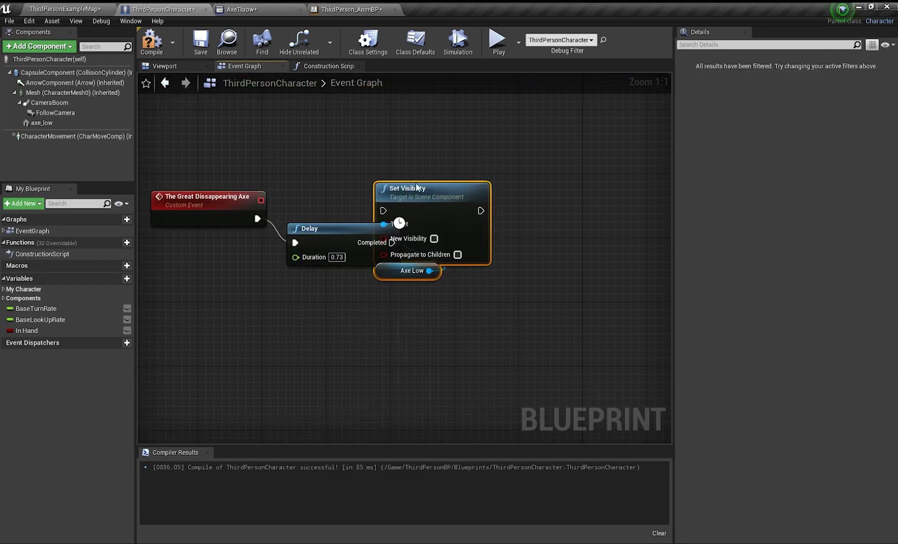
{"action": "left_click_drag", "start_coordinate": [416, 186], "coordinate": [490, 186]}
{"action": "left_click_drag", "start_coordinate": [325, 229], "coordinate": [324, 197]}
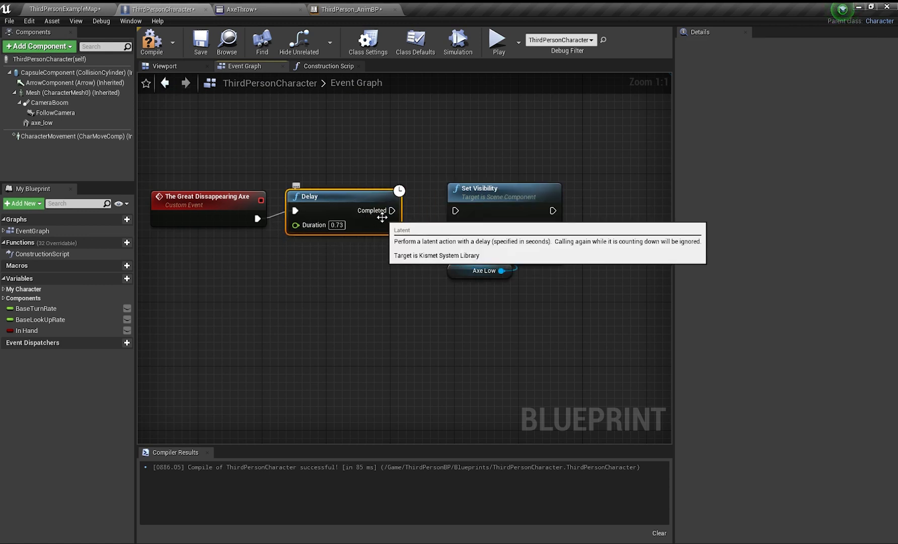
{"action": "left_click_drag", "start_coordinate": [391, 210], "coordinate": [424, 207]}
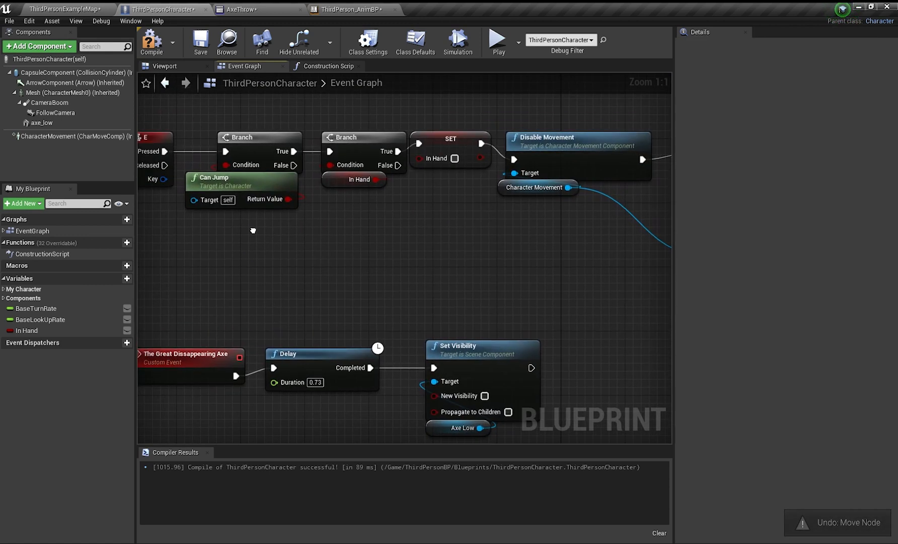
{"action": "right_click_drag", "start_coordinate": [225, 221], "coordinate": [266, 234]}
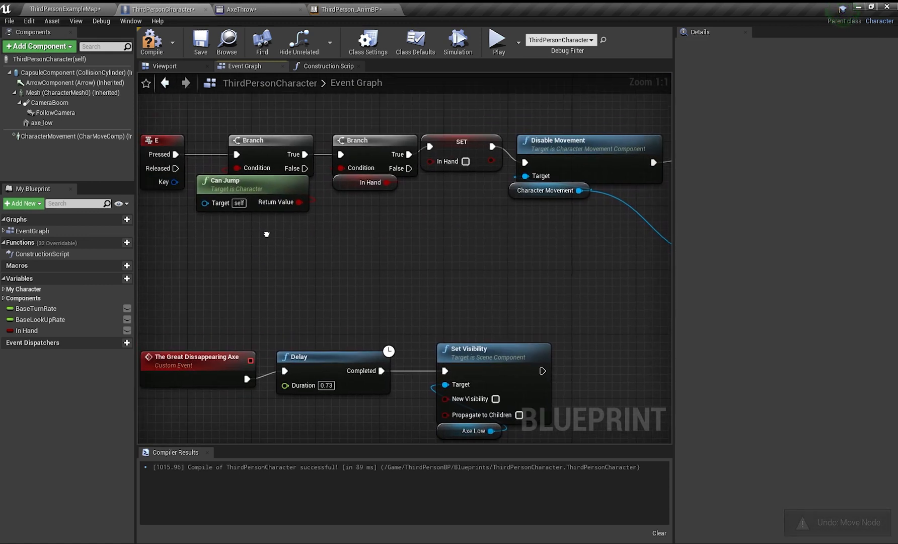
{"action": "right_click_drag", "start_coordinate": [343, 236], "coordinate": [395, 223]}
- Insert a call to The Great Dissappearing Axe between Set In Hand and Disable Movement, and compile the blueprint
{"action": "left_click_drag", "start_coordinate": [248, 143], "coordinate": [591, 277]}
{"action": "left_click_drag", "start_coordinate": [579, 184], "coordinate": [486, 186]}
{"action": "left_click", "coordinate": [508, 178]}
{"action": "type", "text": "g"}
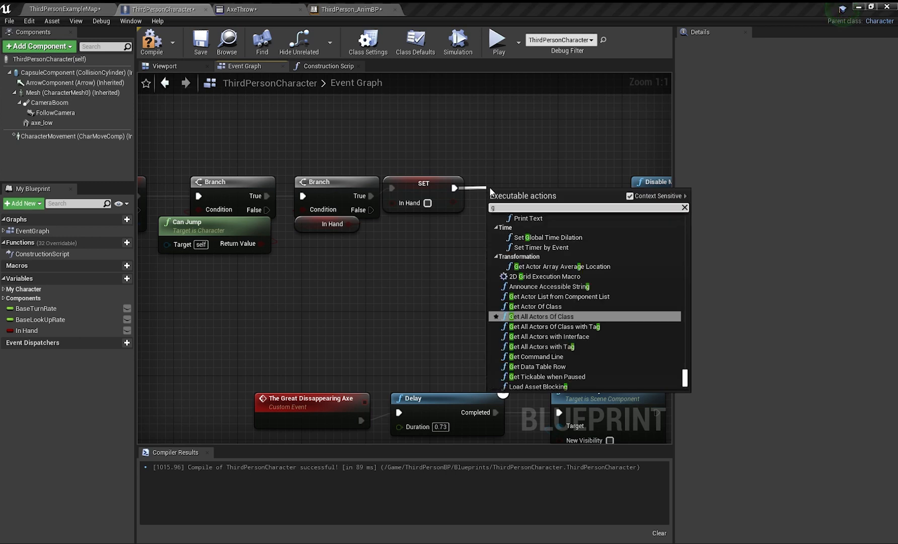
{"action": "key", "text": "BackSpace"}
{"action": "type", "text": "the"}
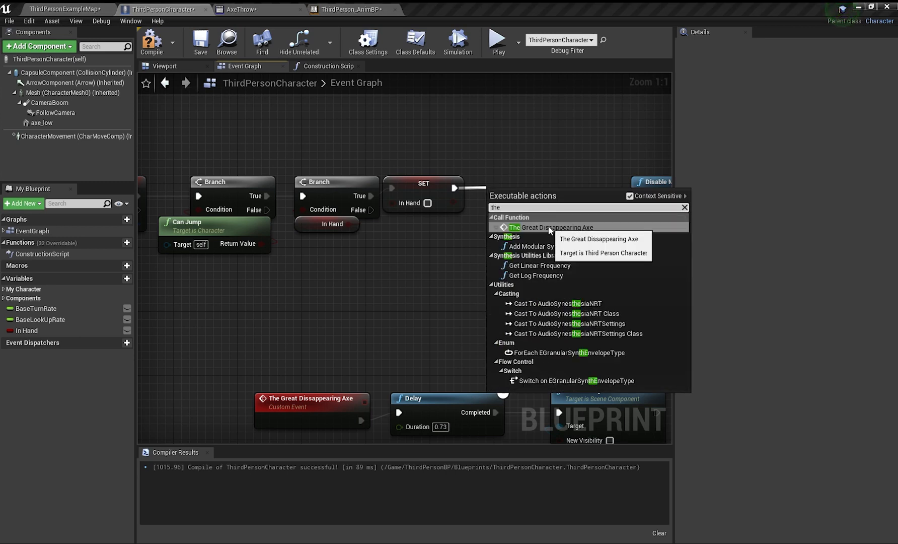
{"action": "left_click", "coordinate": [549, 227]}
{"action": "left_click_drag", "start_coordinate": [538, 192], "coordinate": [538, 184]}
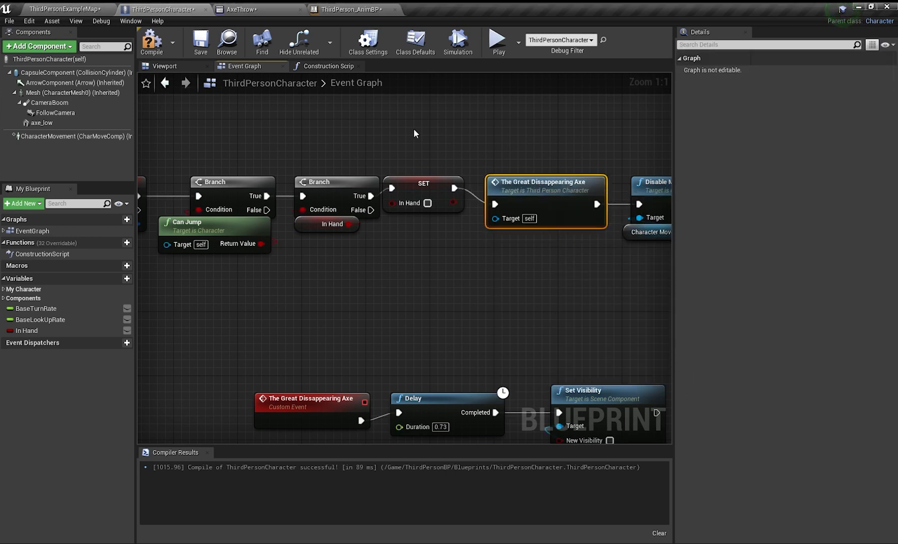
{"action": "right_click_drag", "start_coordinate": [445, 280], "coordinate": [190, 249]}
{"action": "left_click", "coordinate": [343, 250]}
{"action": "right_click_drag", "start_coordinate": [344, 249], "coordinate": [300, 260]}
{"action": "right_click_drag", "start_coordinate": [303, 185], "coordinate": [278, 198]}
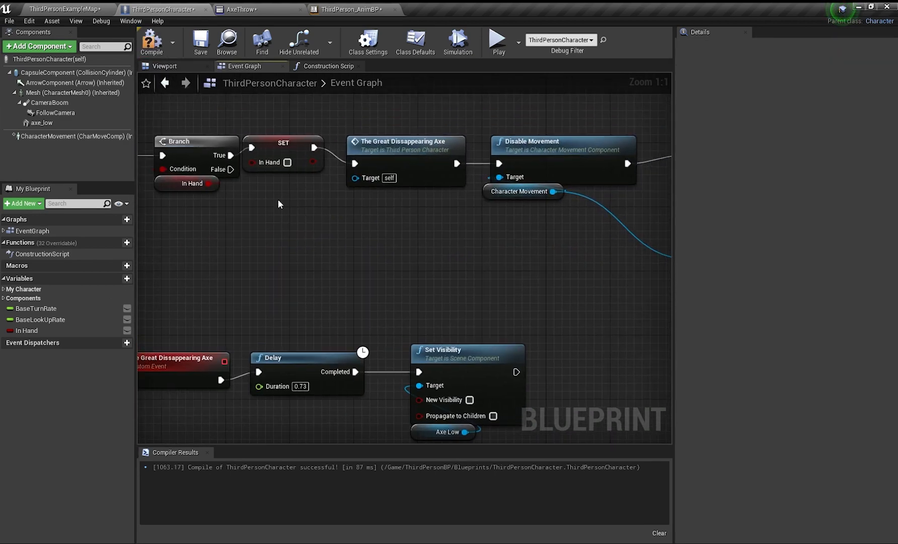
- Delete the SET In Hand node after the second Delay, wire the Delay's Completed output directly into Set Movement Mode, and compile the character blueprint
{"action": "left_click", "coordinate": [155, 46]}
{"action": "right_click_drag", "start_coordinate": [248, 227], "coordinate": [0, 257]}
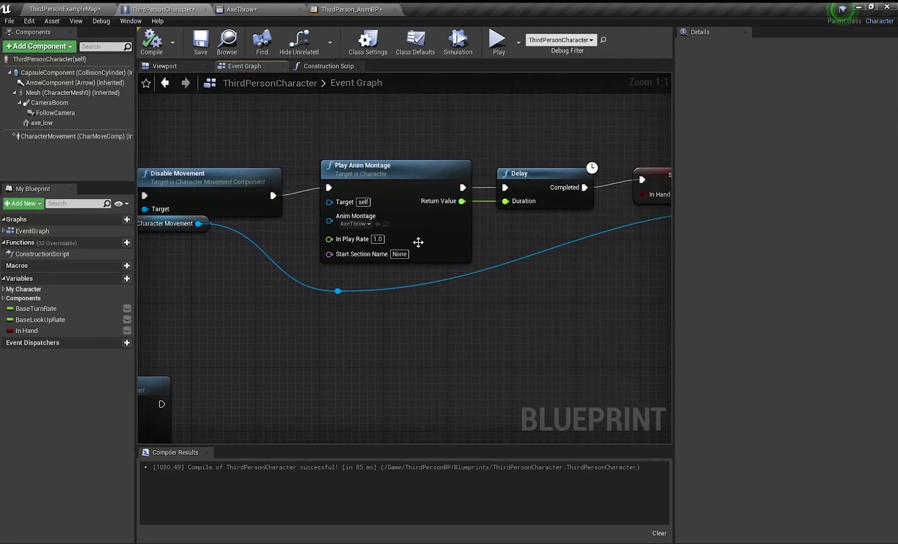
{"action": "right_click_drag", "start_coordinate": [439, 240], "coordinate": [196, 224]}
{"action": "left_click", "coordinate": [399, 163], "text": "alt"}
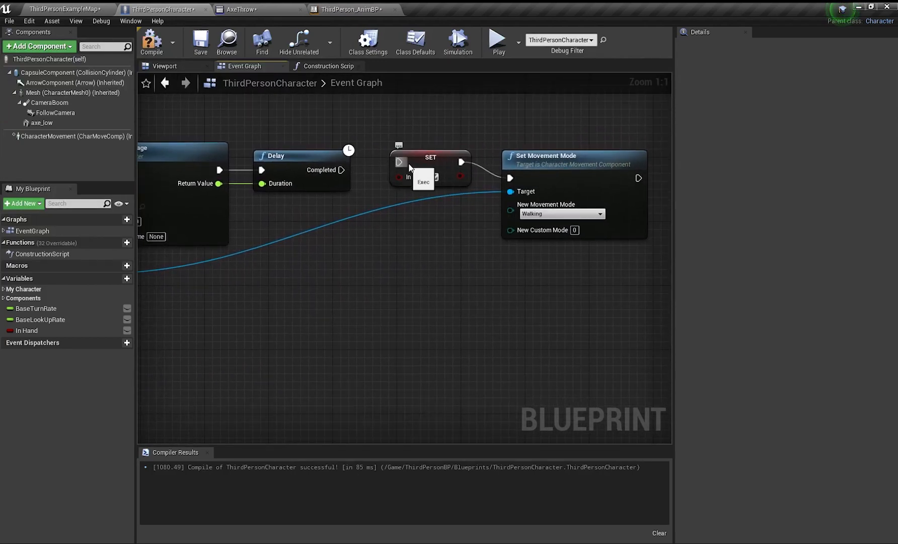
{"action": "left_click", "coordinate": [460, 162], "text": "alt"}
{"action": "left_click_drag", "start_coordinate": [433, 163], "coordinate": [425, 242]}
{"action": "left_click", "coordinate": [426, 257]}
{"action": "left_click_drag", "start_coordinate": [341, 170], "coordinate": [510, 178]}
{"action": "key", "text": "Delete"}
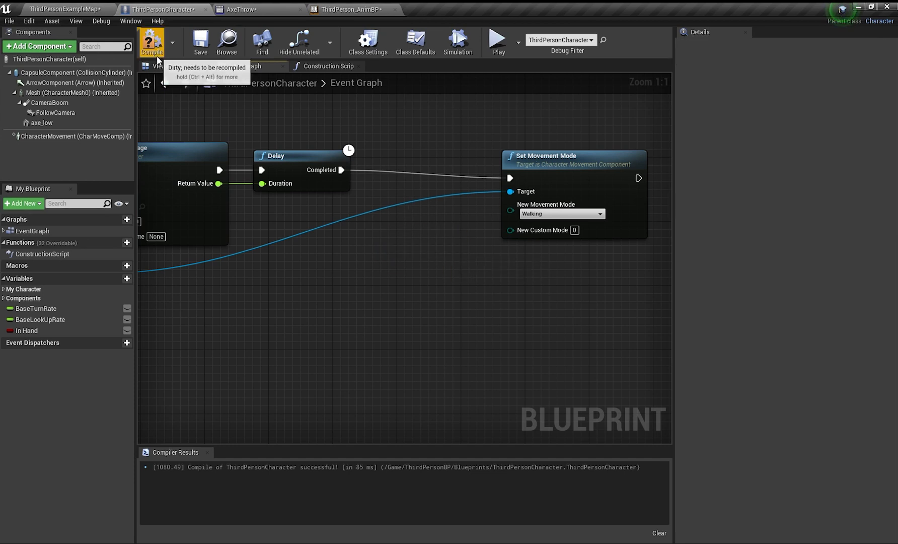
{"action": "left_click", "coordinate": [152, 42]}
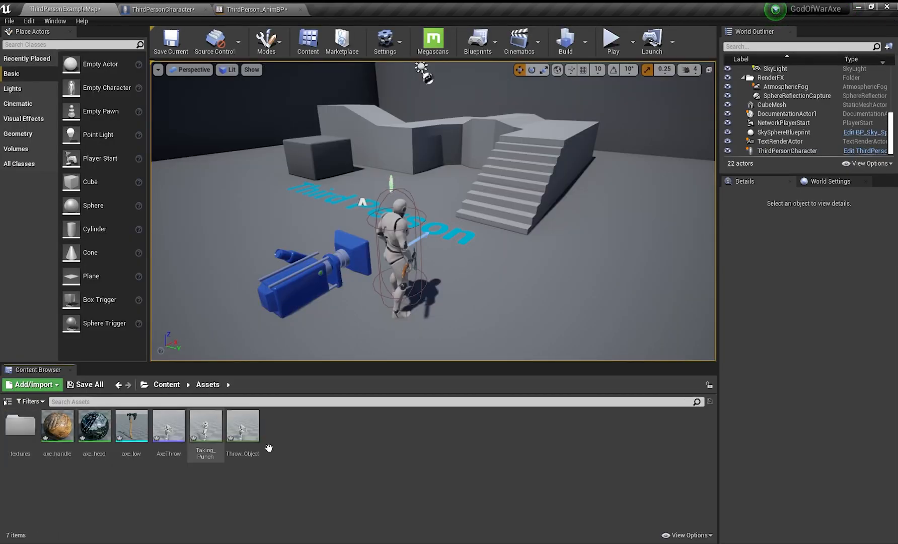
- Create an Actor Blueprint class named AxeProjectile in the Assets folder
{"action": "right_click", "coordinate": [291, 435]}
{"action": "left_click", "coordinate": [344, 196]}
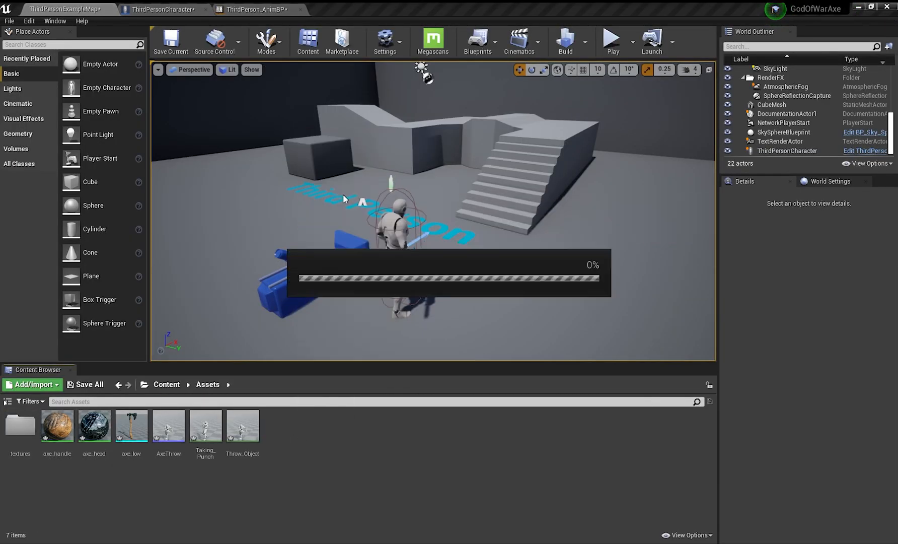
{"action": "left_click", "coordinate": [347, 195]}
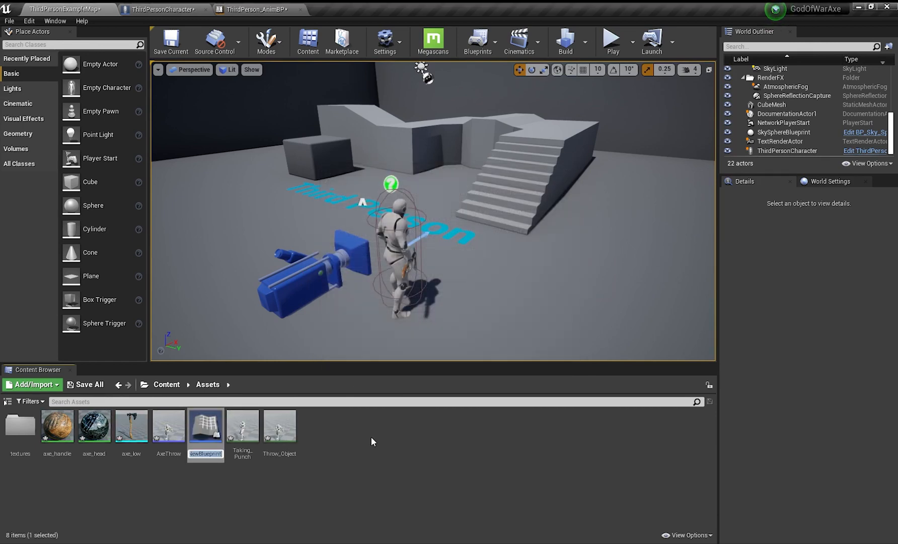
{"action": "key", "text": "BackSpace"}
{"action": "type", "text": "Axe"}
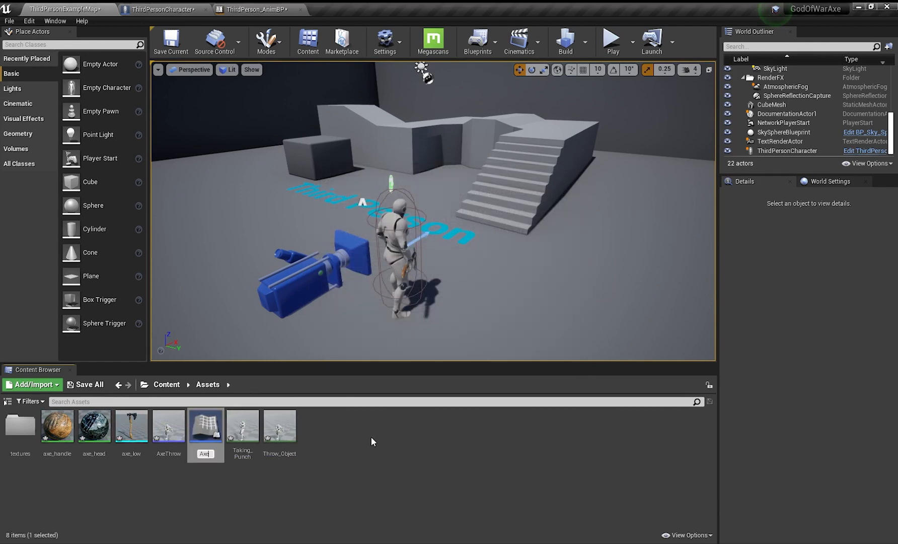
{"action": "type", "text": "Projectile"}
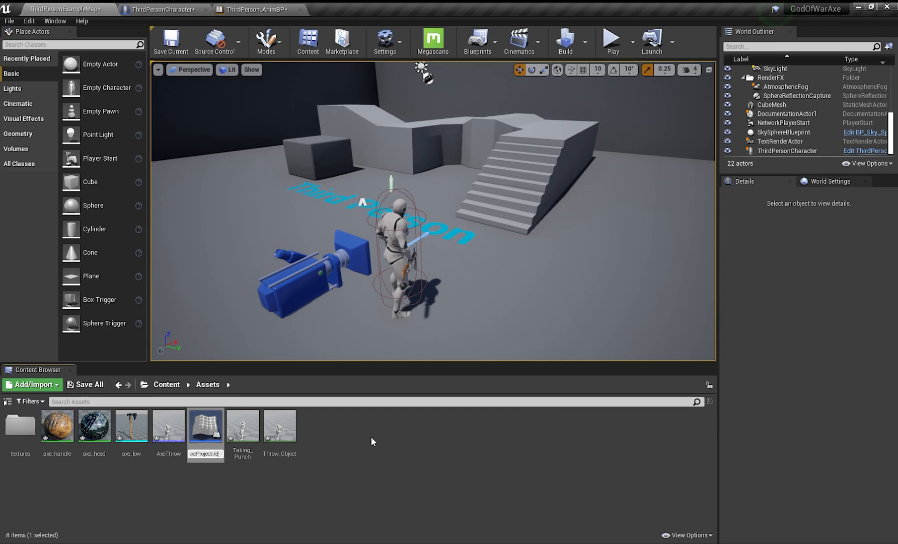
{"action": "key", "text": "Return"}
- Open the AxeProjectile blueprint and add the axe_low static mesh as a component
{"action": "double_click", "coordinate": [169, 427]}
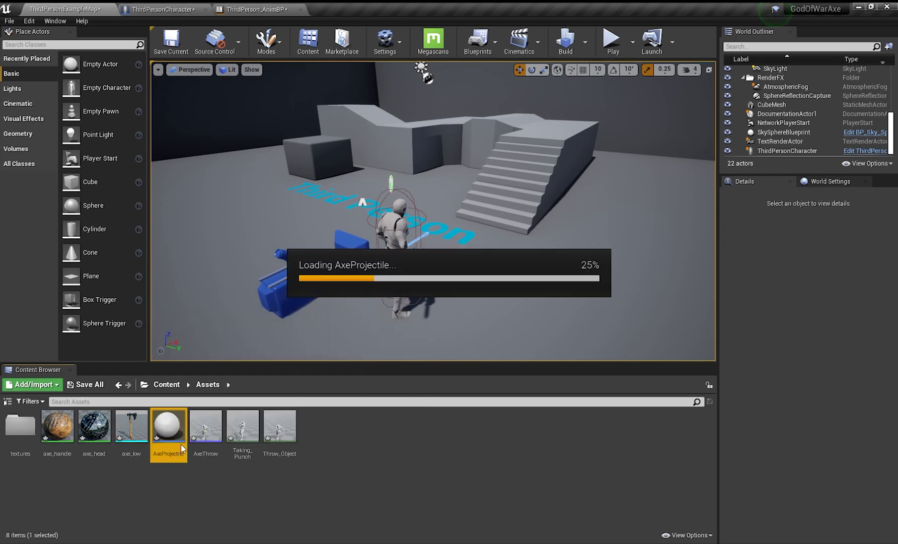
{"action": "left_click", "coordinate": [39, 46]}
{"action": "left_click", "coordinate": [63, 183]}
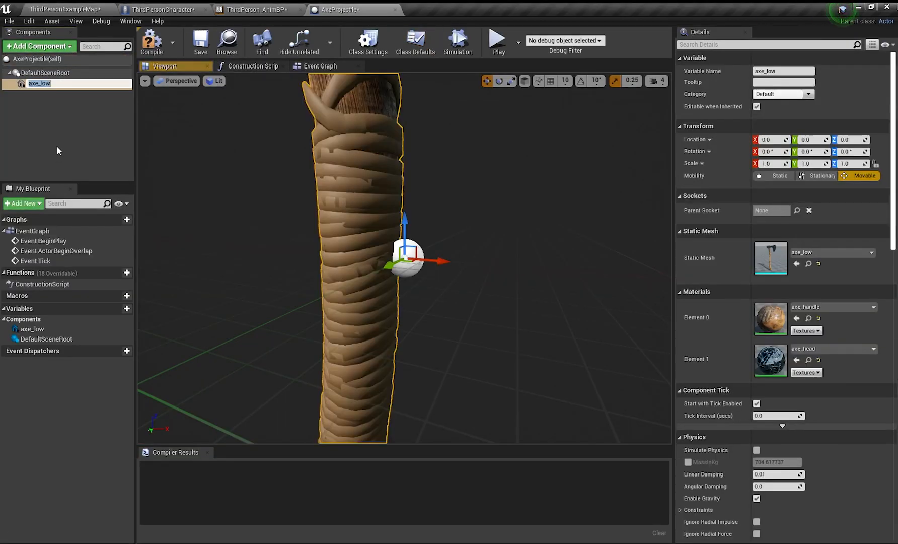
{"action": "left_click", "coordinate": [57, 146]}
- Set the axe_low component's scale to X 0.15, Y 0.1 and Z 0.15, and compile the blueprint
{"action": "key", "text": "s"}
{"action": "right_click_drag", "start_coordinate": [401, 209], "coordinate": [402, 169]}
{"action": "left_click", "coordinate": [401, 214]}
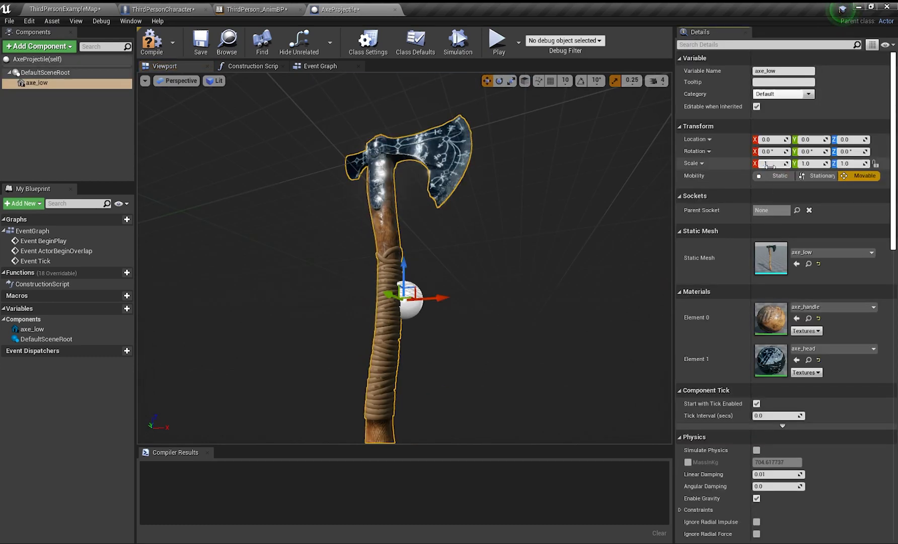
{"action": "left_click", "coordinate": [807, 164]}
{"action": "left_click", "coordinate": [842, 165]}
{"action": "type", "text": ".15"}
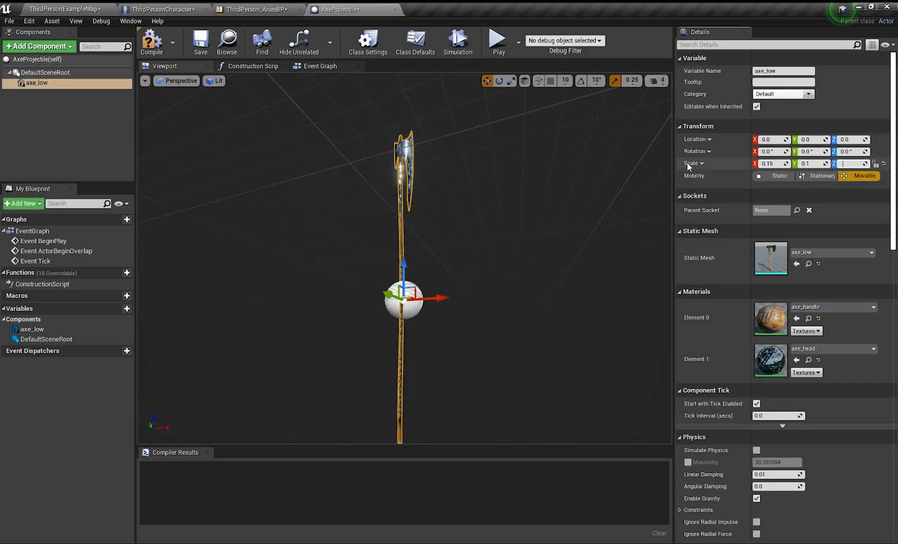
{"action": "right_click_drag", "start_coordinate": [563, 187], "coordinate": [564, 201]}
{"action": "key", "text": "w"}
{"action": "key", "text": "s"}
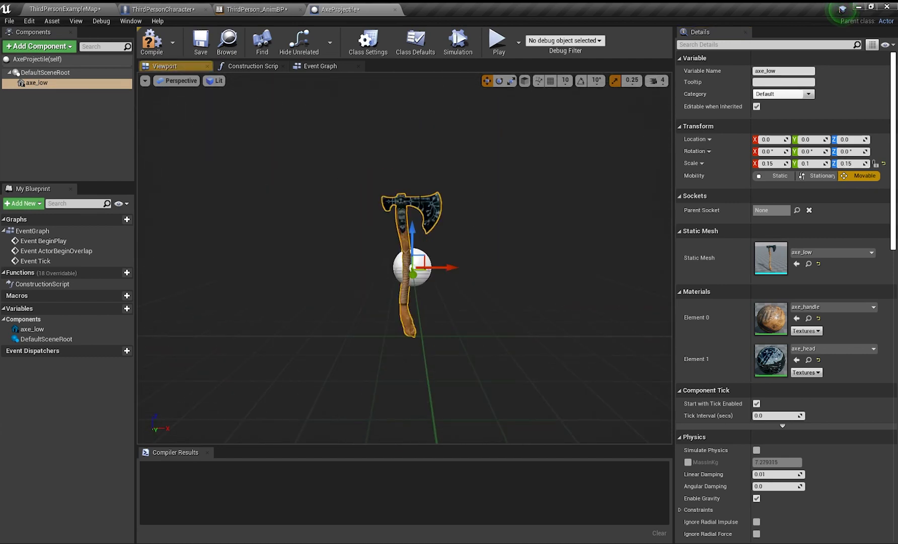
{"action": "left_click", "coordinate": [153, 54]}
- Add Projectile Movement and Rotating Movement components to AxeProjectile, keeping their default names
{"action": "left_click", "coordinate": [39, 46]}
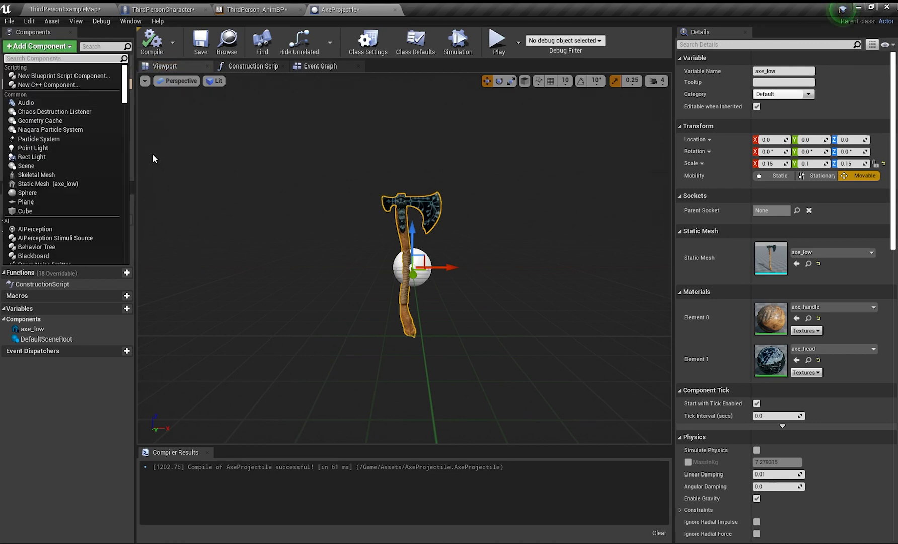
{"action": "type", "text": "project"}
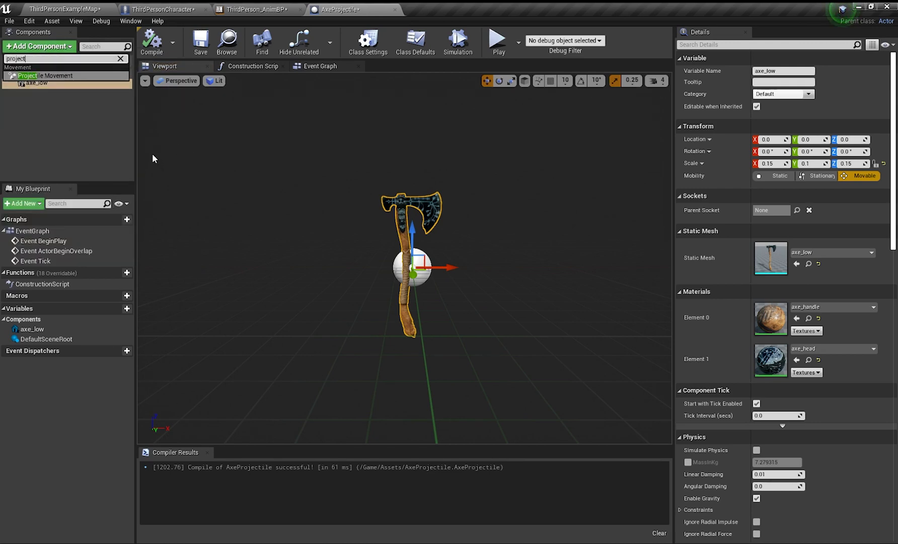
{"action": "left_click", "coordinate": [61, 75]}
{"action": "left_click", "coordinate": [57, 47]}
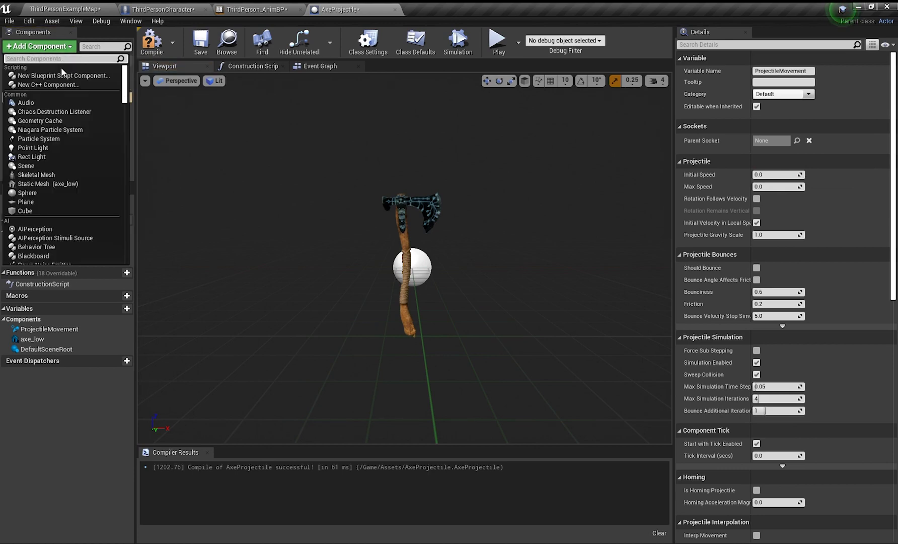
{"action": "type", "text": "rotating"}
{"action": "left_click", "coordinate": [70, 79]}
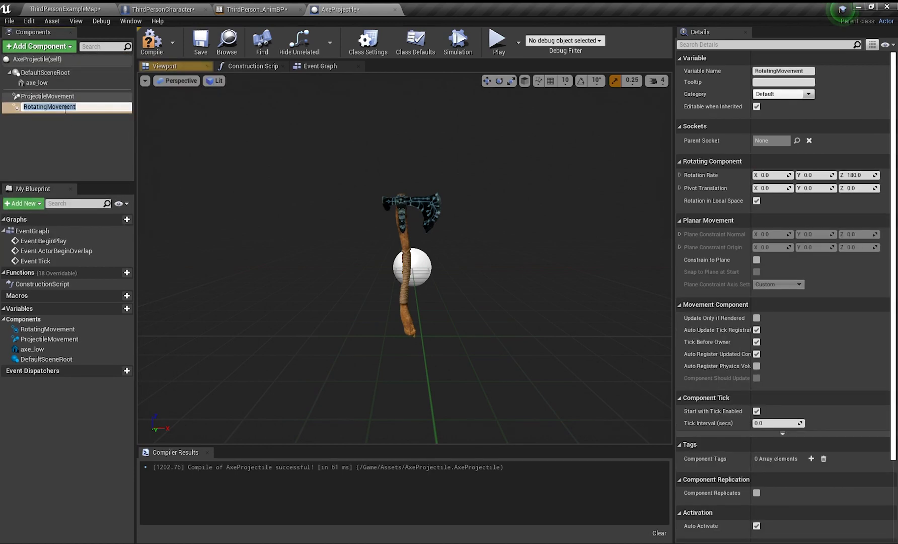
{"action": "key", "text": "Return"}
- Set the ProjectileMovement component's initial speed to 1500 and max speed to 3000, and compile the blueprint
{"action": "left_click", "coordinate": [56, 95]}
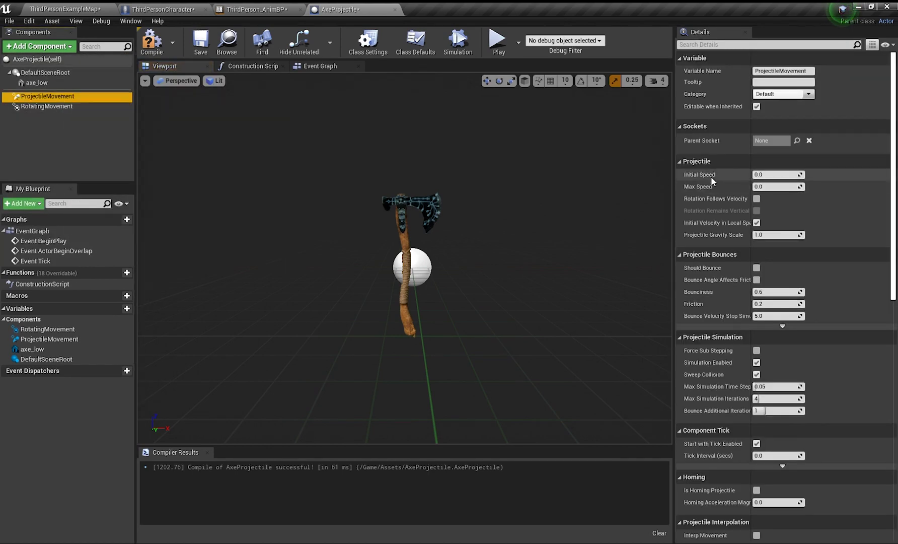
{"action": "scroll", "coordinate": [710, 170], "scroll_direction": "down", "scroll_amount": 10}
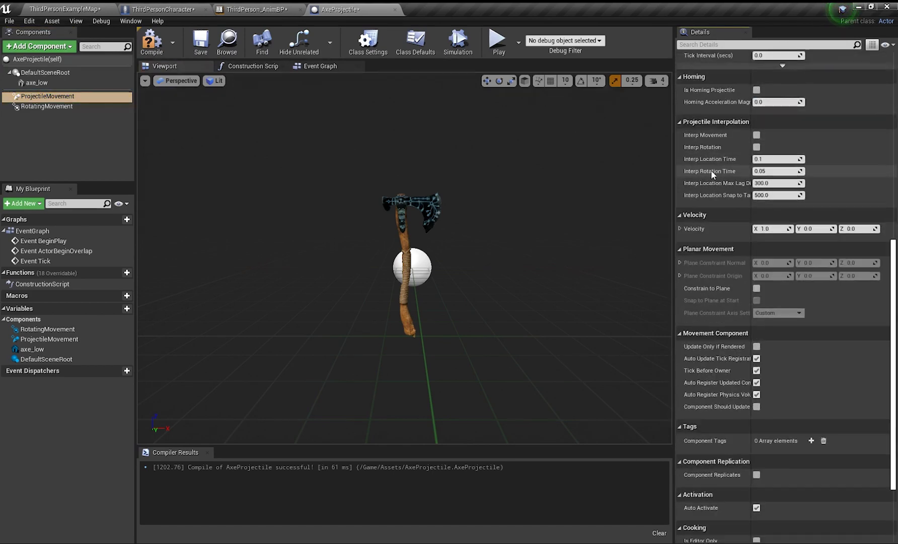
{"action": "scroll", "coordinate": [710, 169], "scroll_direction": "down", "scroll_amount": 1}
{"action": "scroll", "coordinate": [711, 169], "scroll_direction": "up", "scroll_amount": 3}
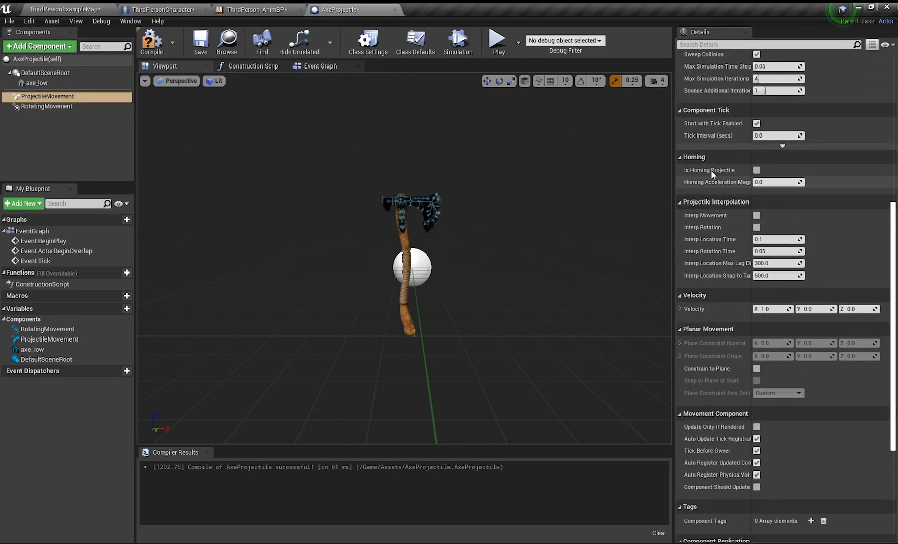
{"action": "scroll", "coordinate": [711, 170], "scroll_direction": "up", "scroll_amount": 8}
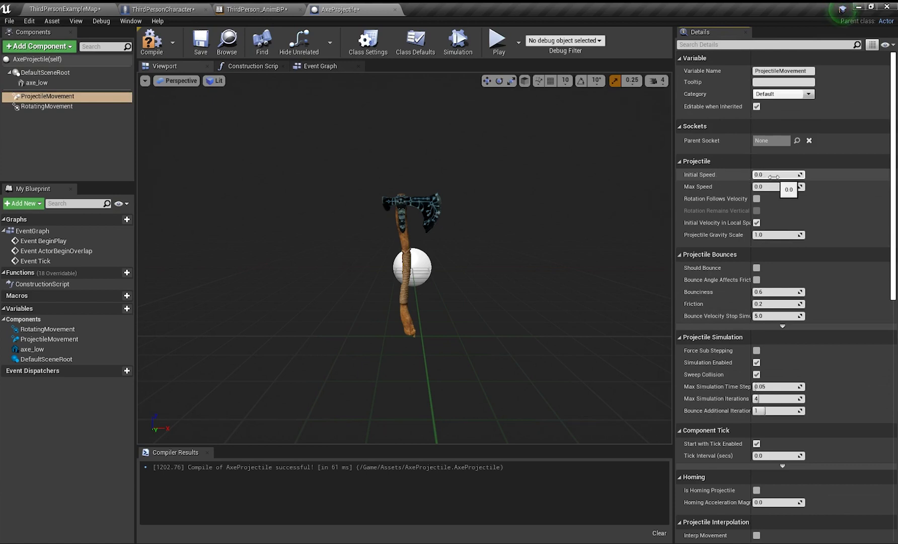
{"action": "left_click", "coordinate": [774, 176]}
{"action": "type", "text": "1500"}
{"action": "key", "text": "Tab"}
{"action": "type", "text": "30"}
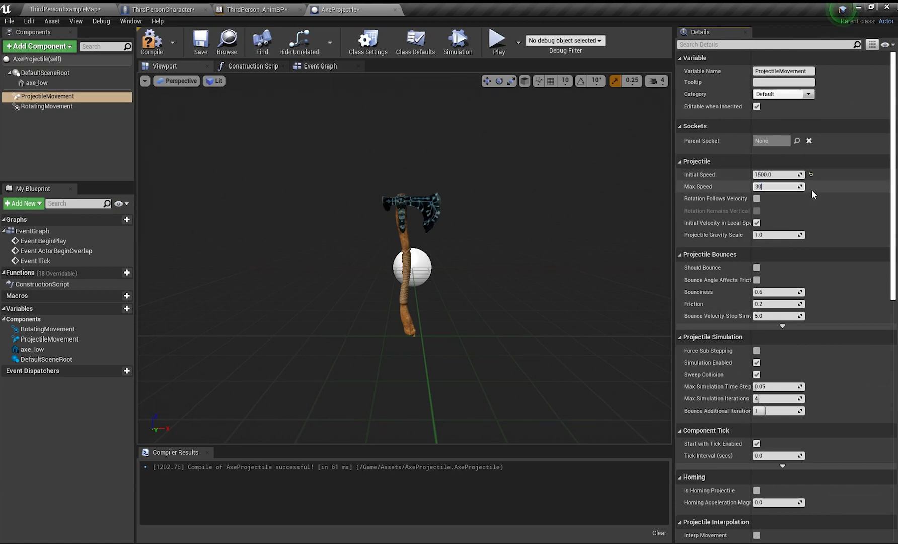
{"action": "type", "text": "00"}
{"action": "key", "text": "Return"}
{"action": "left_click", "coordinate": [151, 39]}
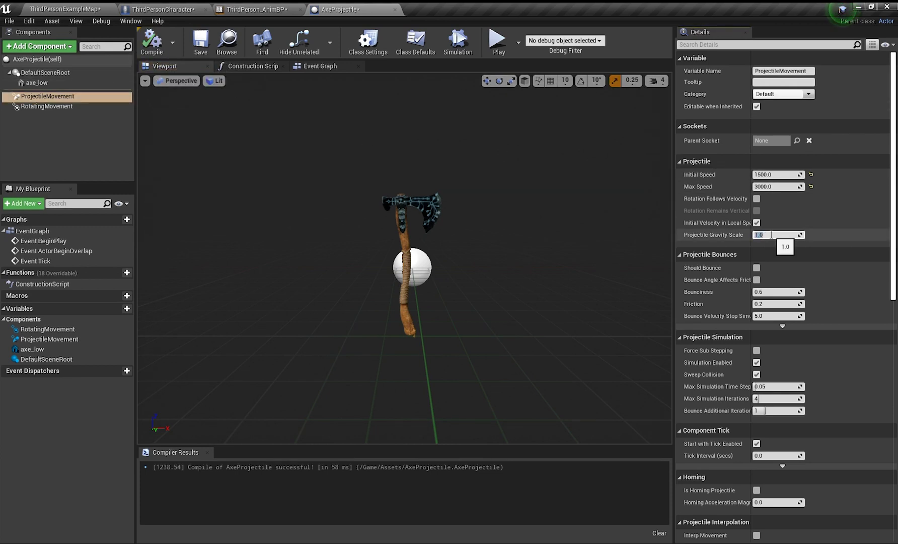
- Set the Projectile Gravity Scale to 0.1 and compile the blueprint
{"action": "type", "text": "0.1"}
{"action": "key", "text": "Return"}
{"action": "left_click", "coordinate": [151, 40]}
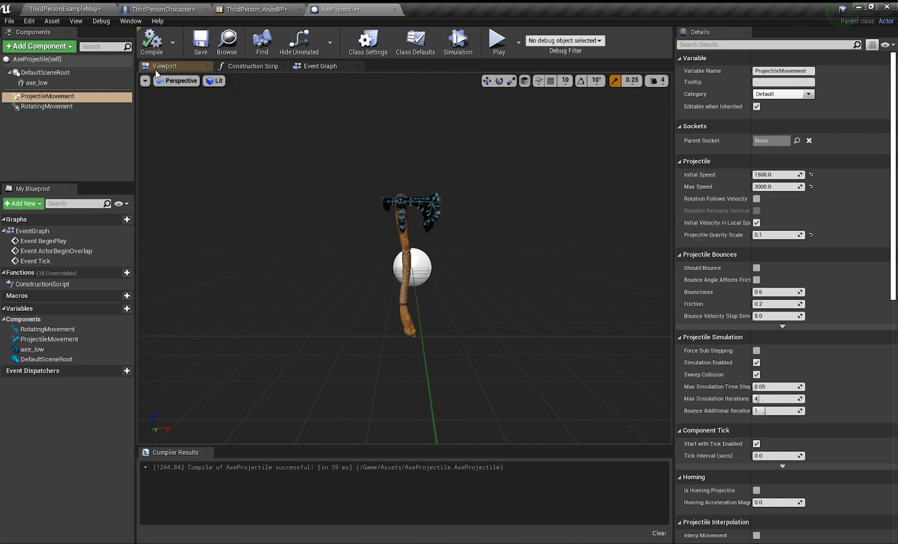
- Set the RotatingMovement component's Y rotation rate to 1000
{"action": "left_click", "coordinate": [75, 83]}
{"action": "left_click", "coordinate": [70, 107]}
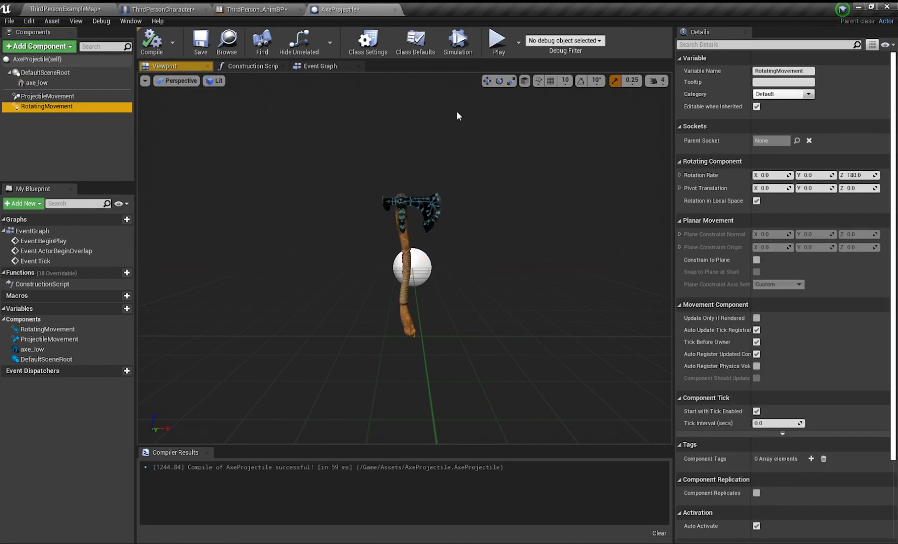
{"action": "left_click", "coordinate": [769, 175]}
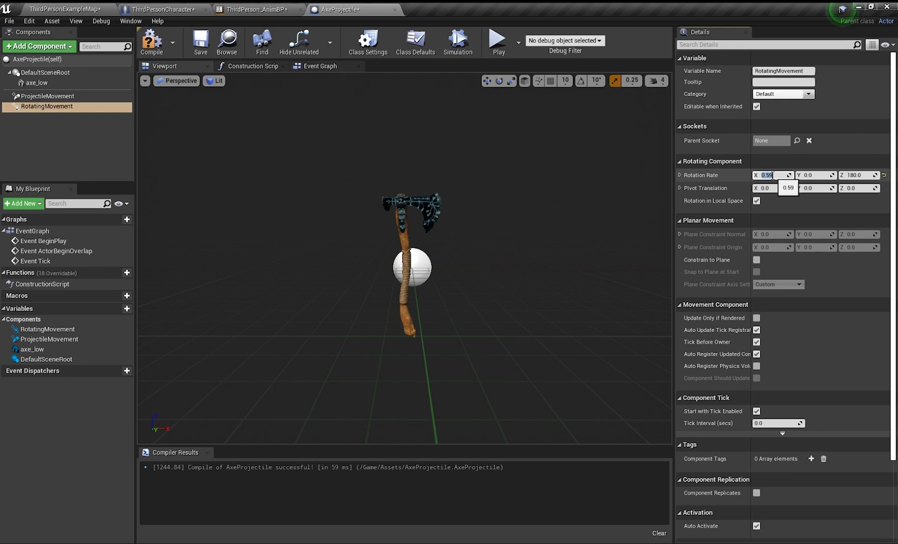
{"action": "type", "text": "1"}
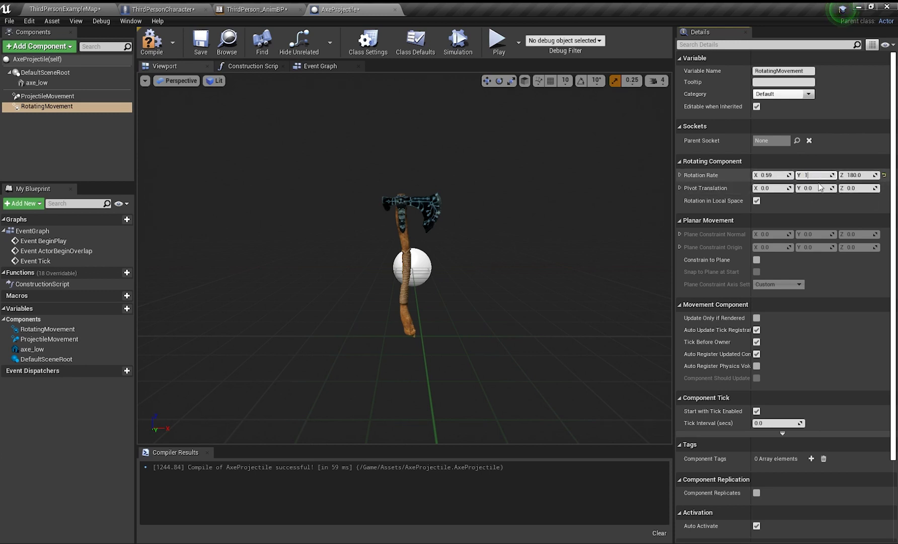
{"action": "type", "text": "000"}
{"action": "key", "text": "Return"}
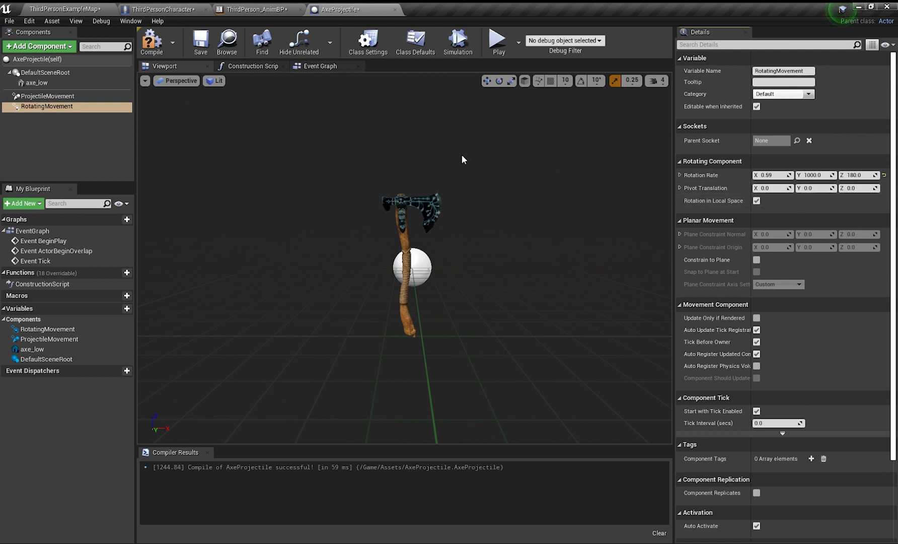
- Set the axe_low mesh's X location to 150
{"action": "left_click", "coordinate": [446, 204]}
{"action": "left_click", "coordinate": [769, 139]}
{"action": "type", "text": "150"}
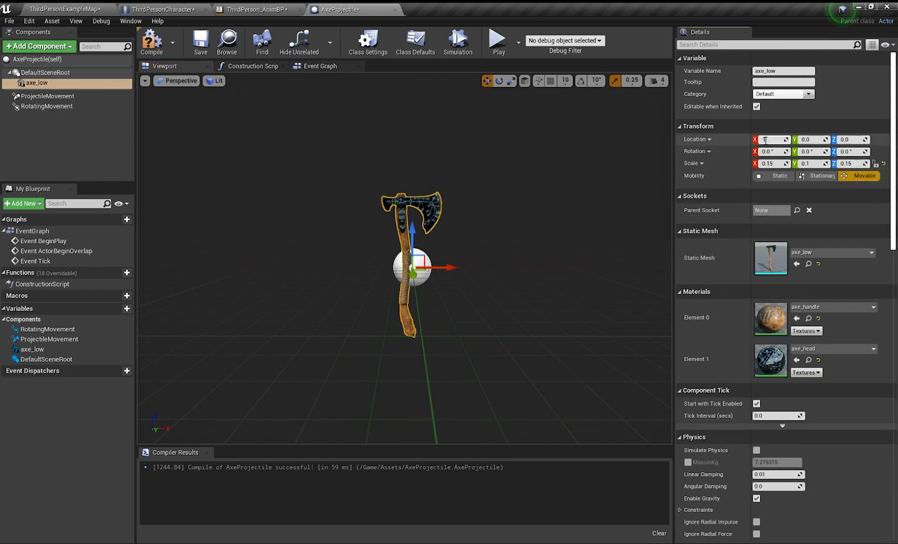
{"action": "key", "text": "Return"}
{"action": "right_click_drag", "start_coordinate": [619, 188], "coordinate": [576, 191]}
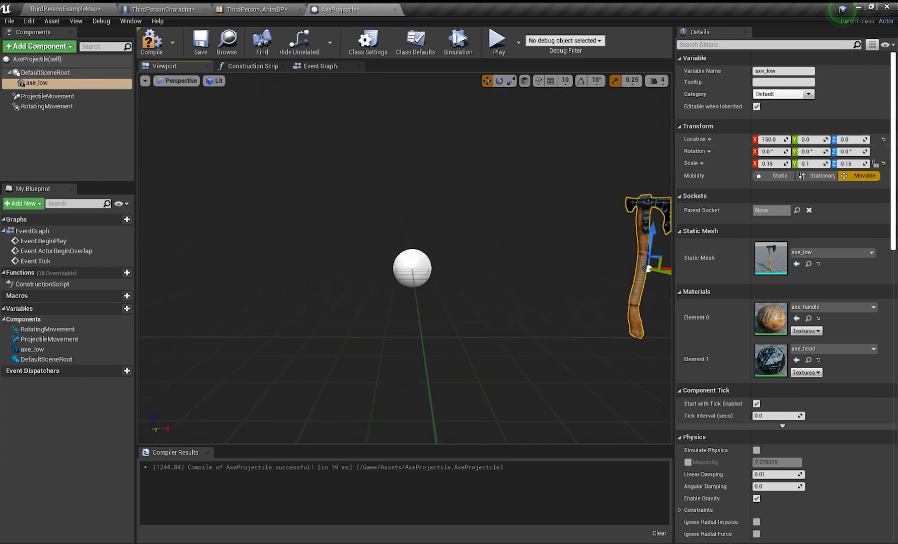
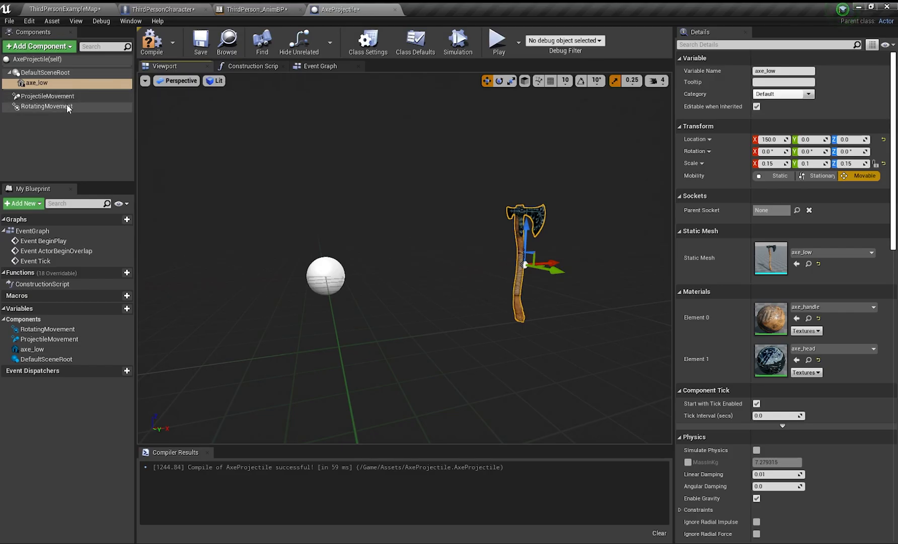
- Set the RotatingMovement component's X pivot translation to 150 and compile the blueprint
{"action": "left_click", "coordinate": [47, 106]}
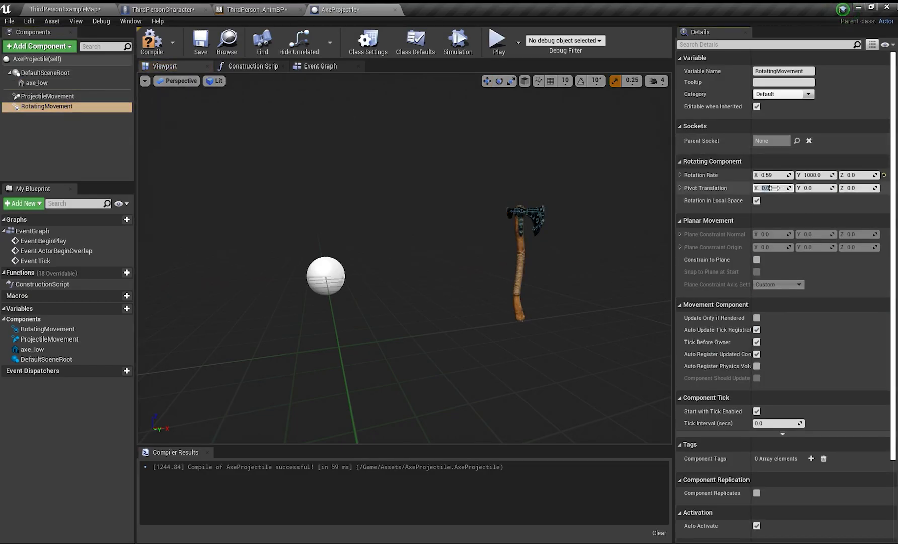
{"action": "key", "text": "Return"}
{"action": "left_click", "coordinate": [151, 41]}
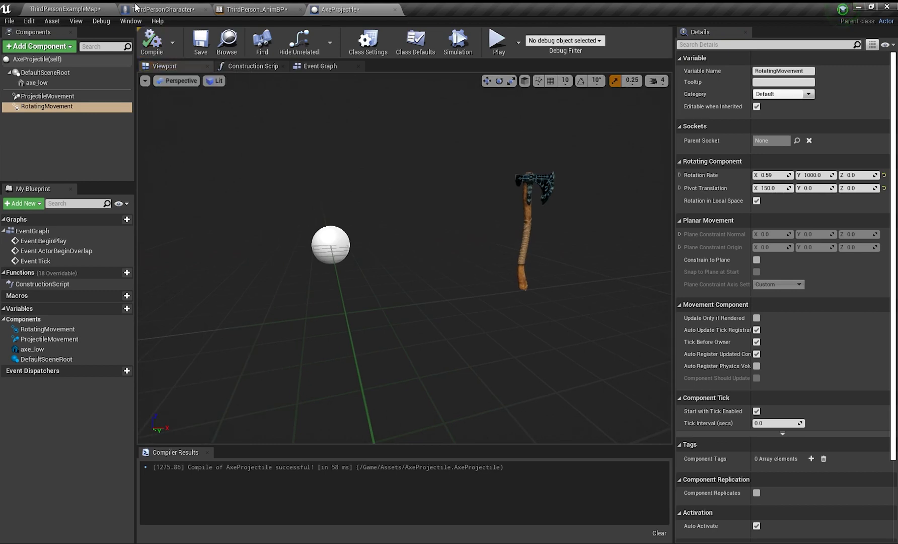
- In the ThirdPersonCharacter event graph, add a SpawnActor from Class node after Set Visibility, with AxeProjectile as its class
{"action": "left_click", "coordinate": [159, 9]}
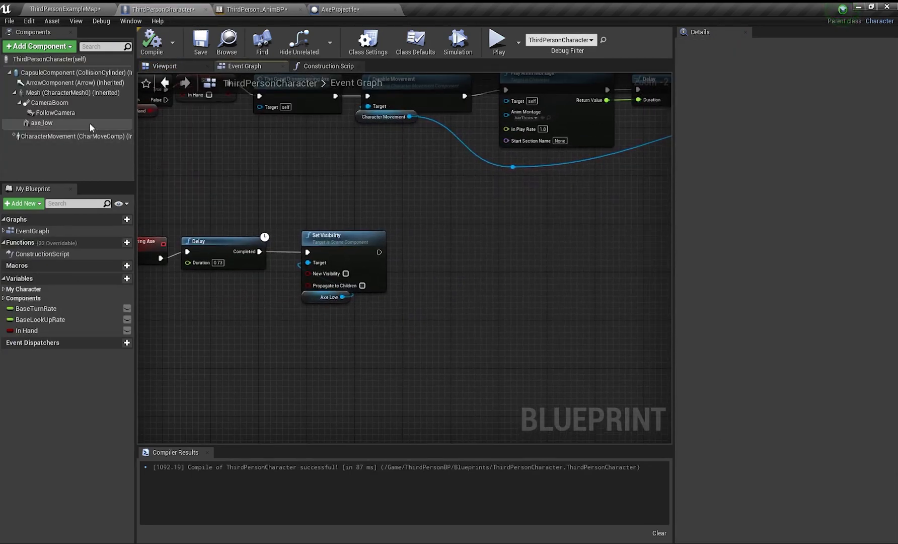
{"action": "left_click_drag", "start_coordinate": [418, 252], "coordinate": [427, 250]}
{"action": "type", "text": "spawn"}
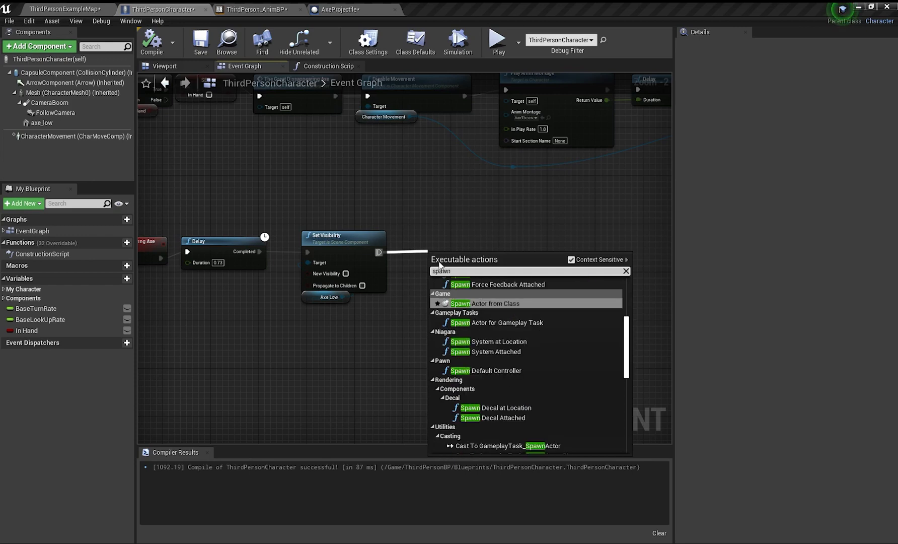
{"action": "left_click", "coordinate": [471, 303]}
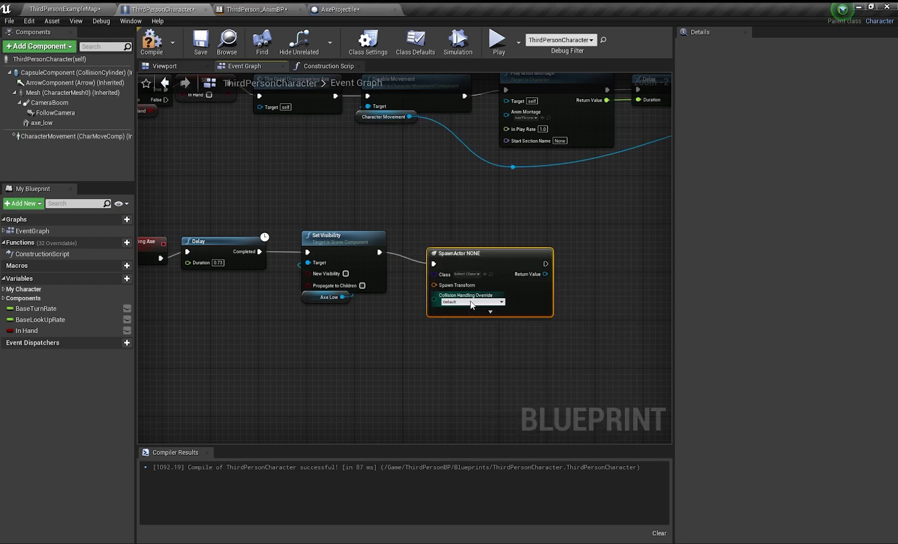
{"action": "left_click", "coordinate": [466, 274]}
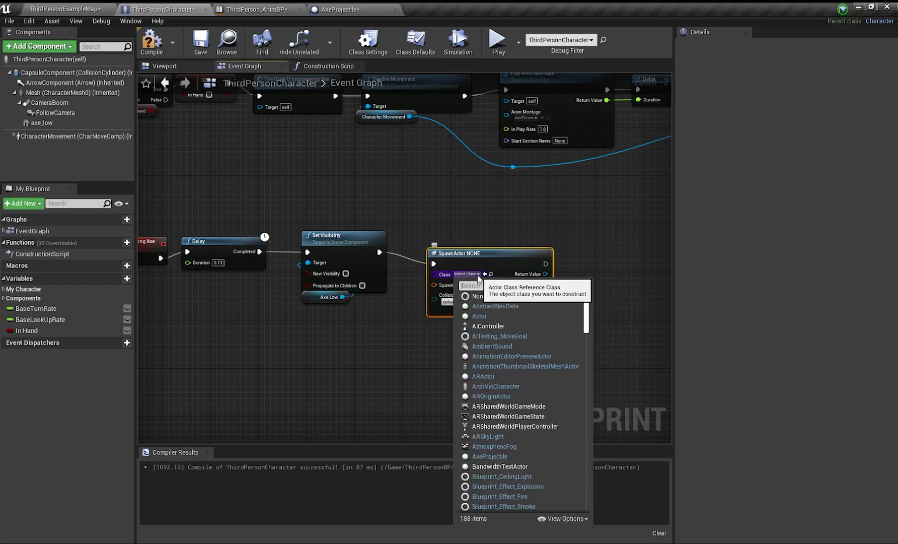
{"action": "type", "text": "axe"}
{"action": "left_click", "coordinate": [498, 305]}
{"action": "left_click_drag", "start_coordinate": [485, 257], "coordinate": [604, 253]}
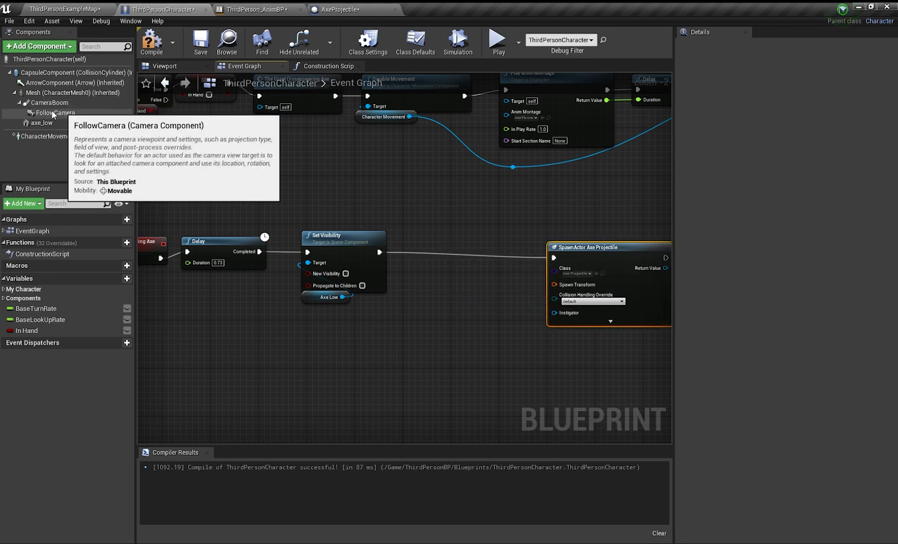
- Add a FollowCamera reference with a GetWorldTransform node and split its return value into location, rotation and scale
{"action": "left_click_drag", "start_coordinate": [56, 113], "coordinate": [263, 330]}
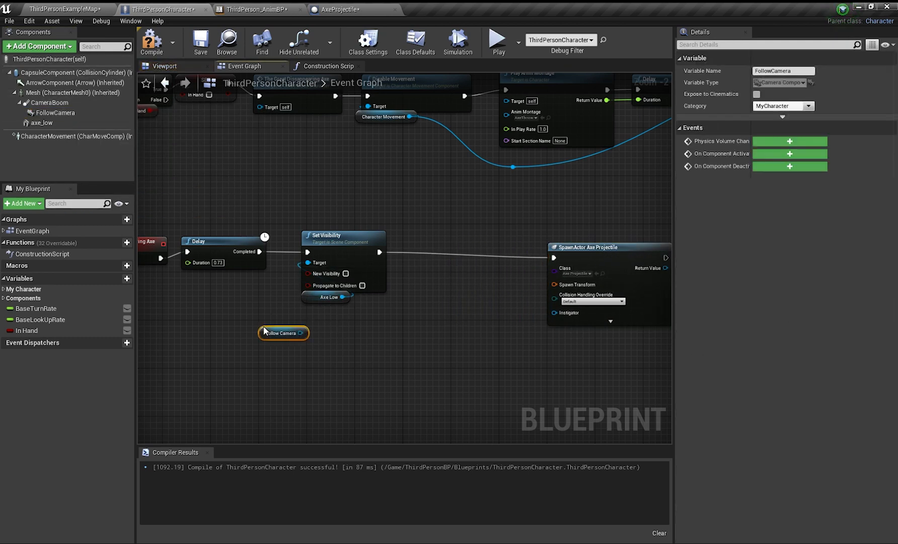
{"action": "left_click_drag", "start_coordinate": [371, 328], "coordinate": [372, 329]}
{"action": "type", "text": "transf"}
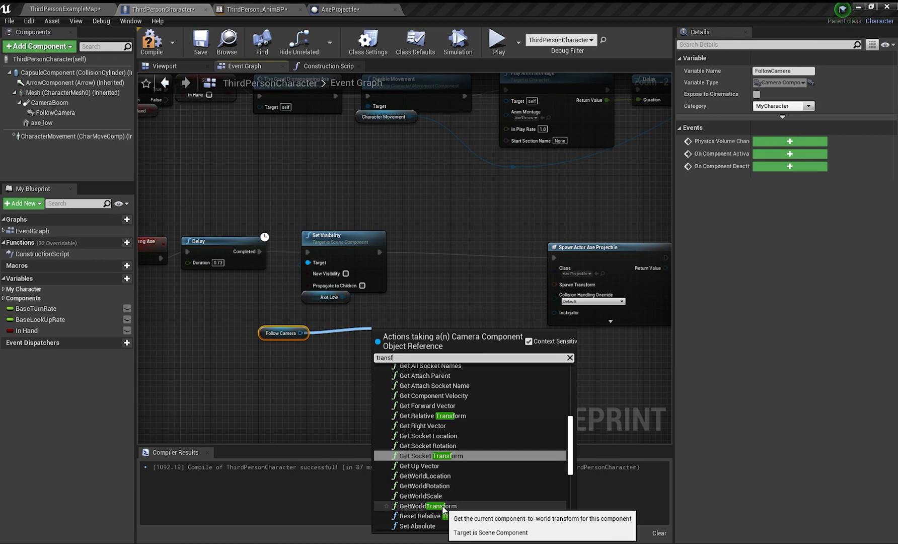
{"action": "left_click", "coordinate": [428, 505]}
{"action": "right_click", "coordinate": [452, 348]}
{"action": "left_click", "coordinate": [484, 373]}
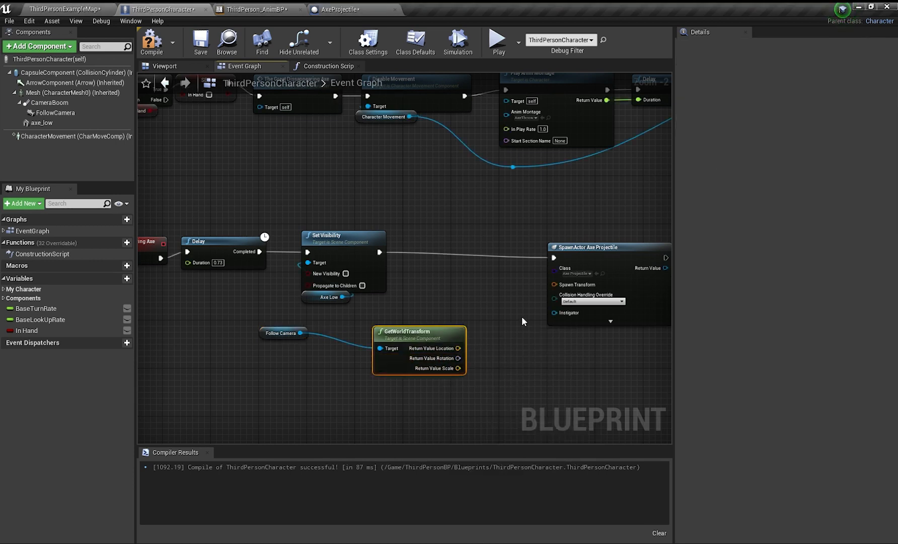
- Split the SpawnActor's Spawn Transform and connect the camera's world location and rotation to its location and rotation inputs
{"action": "right_click", "coordinate": [562, 290]}
{"action": "left_click", "coordinate": [575, 313]}
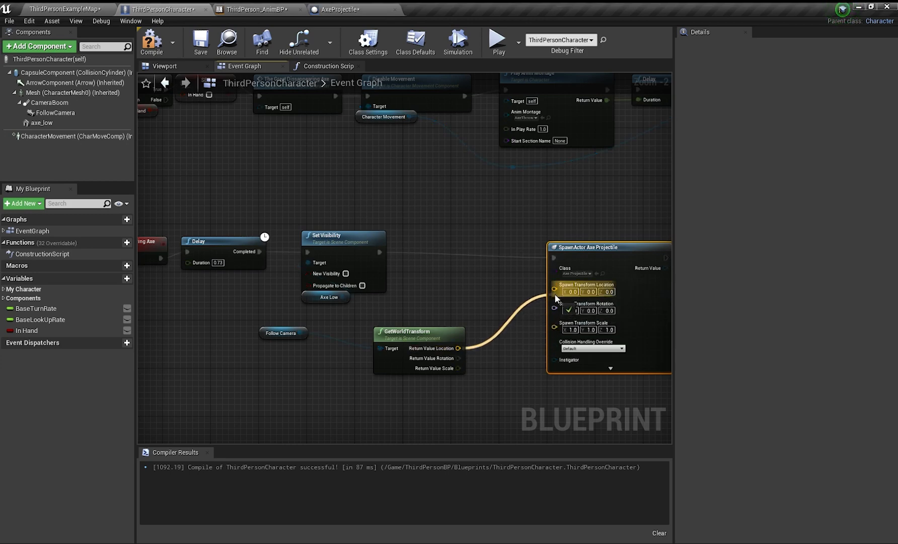
{"action": "left_click_drag", "start_coordinate": [556, 297], "coordinate": [555, 296]}
{"action": "left_click_drag", "start_coordinate": [457, 357], "coordinate": [566, 301]}
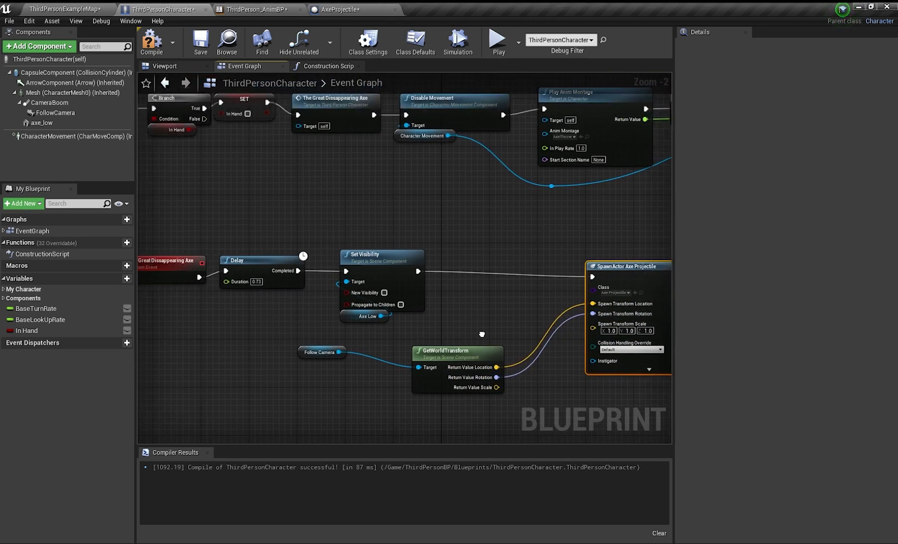
- Play-test the axe throw full screen in the ThirdPersonExampleMap level, then end the play session
{"action": "right_click_drag", "start_coordinate": [449, 324], "coordinate": [355, 334]}
{"action": "left_click", "coordinate": [64, 10]}
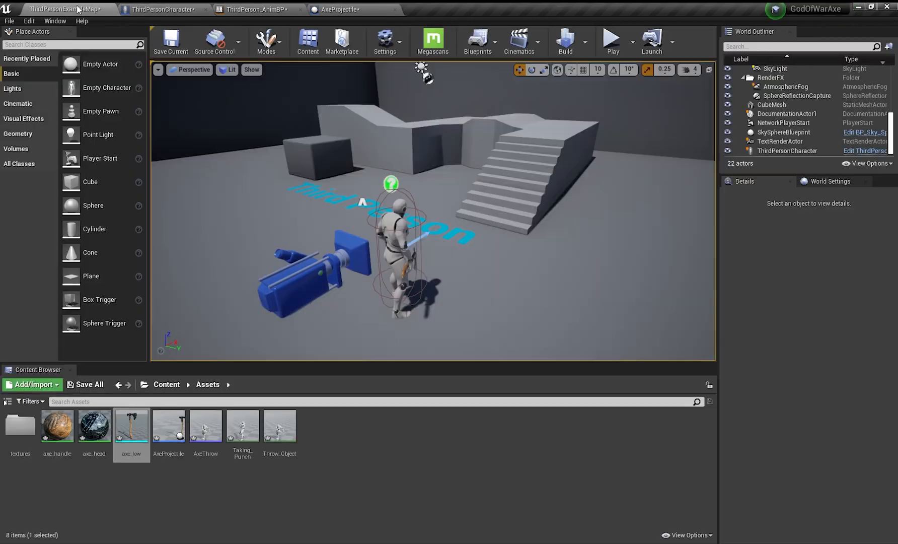
{"action": "left_click", "coordinate": [612, 40]}
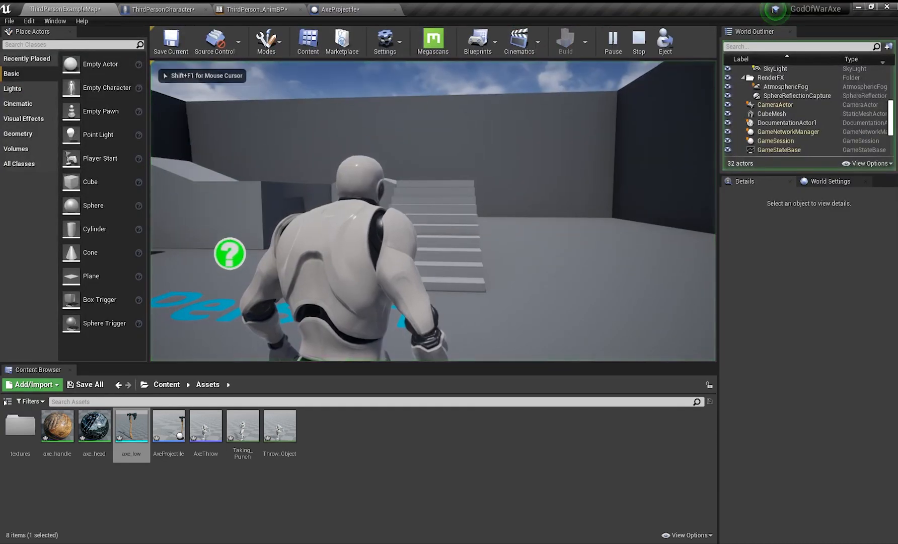
{"action": "key", "text": "F11"}
{"action": "key", "text": "w"}
{"action": "left_click", "coordinate": [449, 272]}
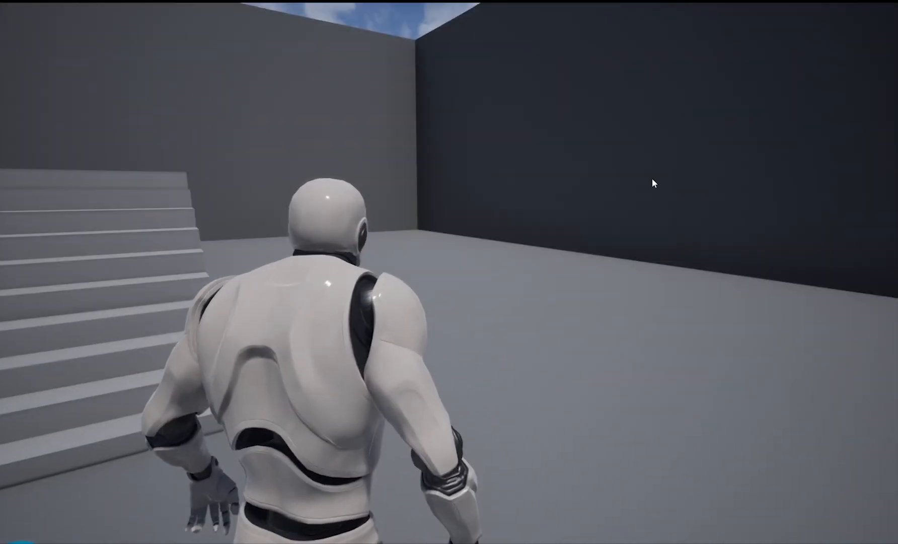
{"action": "key", "text": "Escape"}
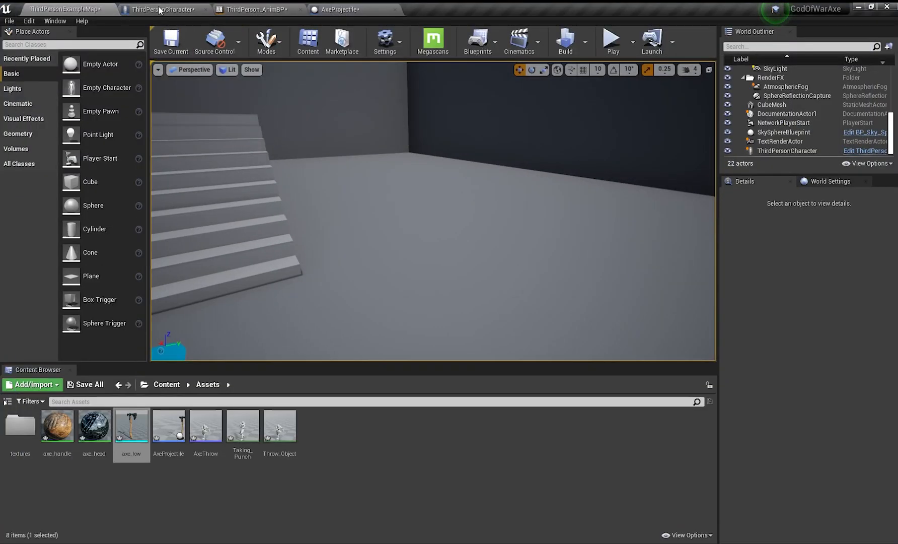
{"action": "left_click", "coordinate": [161, 9]}
{"action": "right_click_drag", "start_coordinate": [412, 223], "coordinate": [410, 177]}
{"action": "left_click", "coordinate": [393, 101]}
- In the AxeProjectile blueprint, add a Sphere Collision component under the axe_low mesh
{"action": "left_click", "coordinate": [340, 9]}
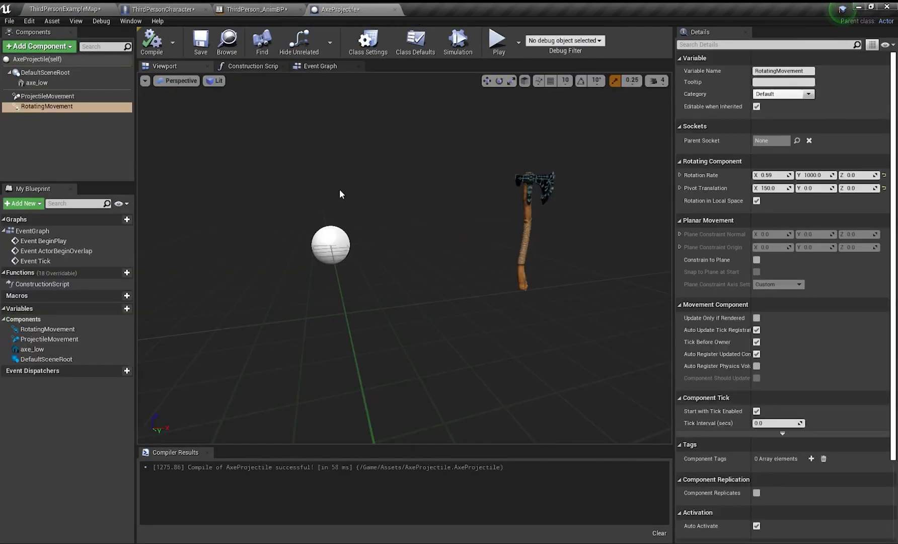
{"action": "left_click", "coordinate": [321, 66]}
{"action": "scroll", "coordinate": [266, 189], "scroll_direction": "down", "scroll_amount": 1}
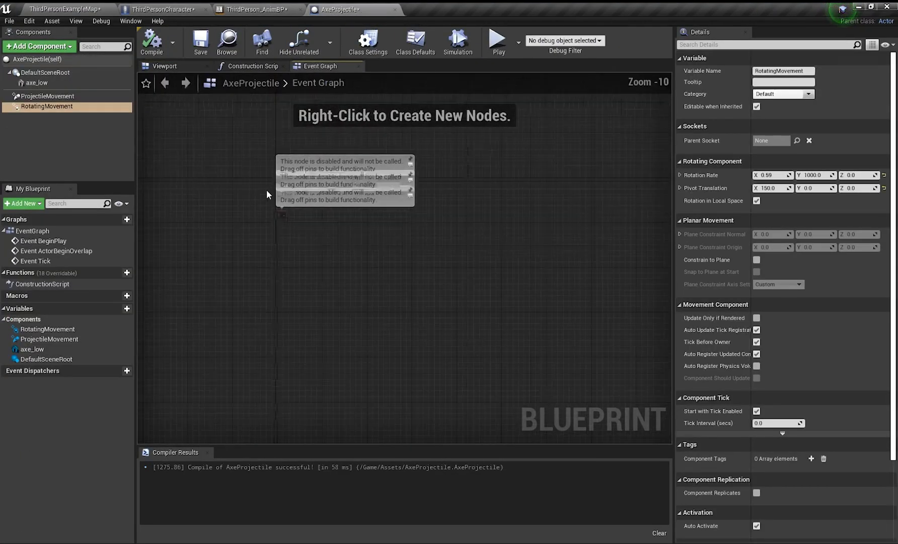
{"action": "left_click", "coordinate": [165, 65]}
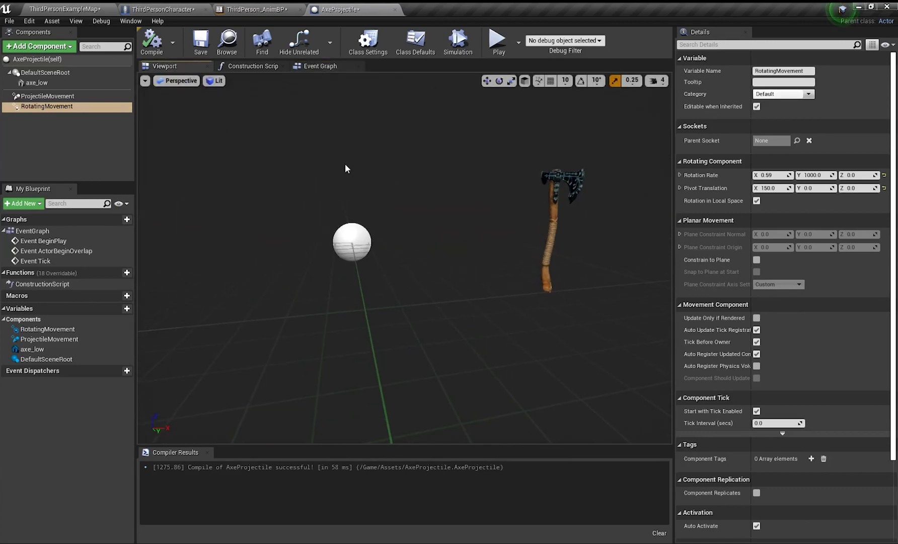
{"action": "left_click", "coordinate": [32, 82]}
{"action": "left_click", "coordinate": [44, 47]}
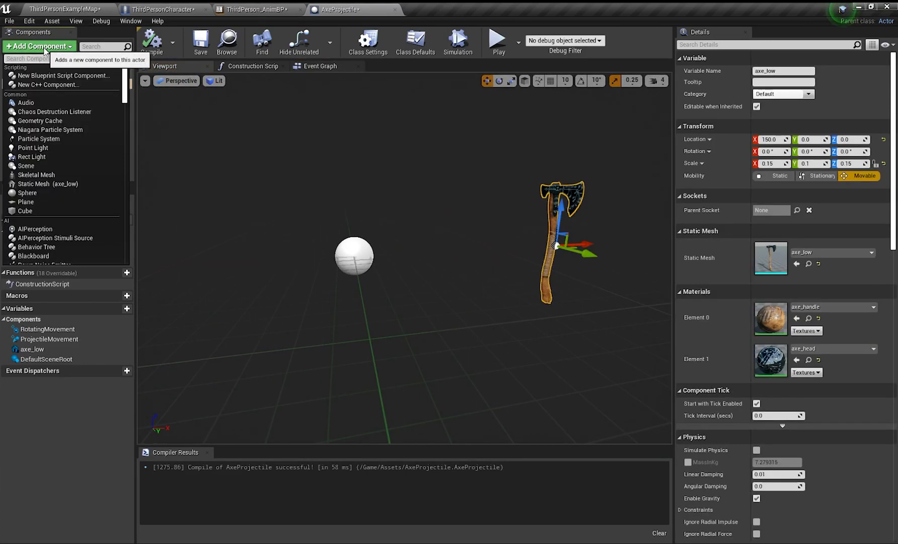
{"action": "scroll", "coordinate": [76, 154], "scroll_direction": "down", "scroll_amount": 6}
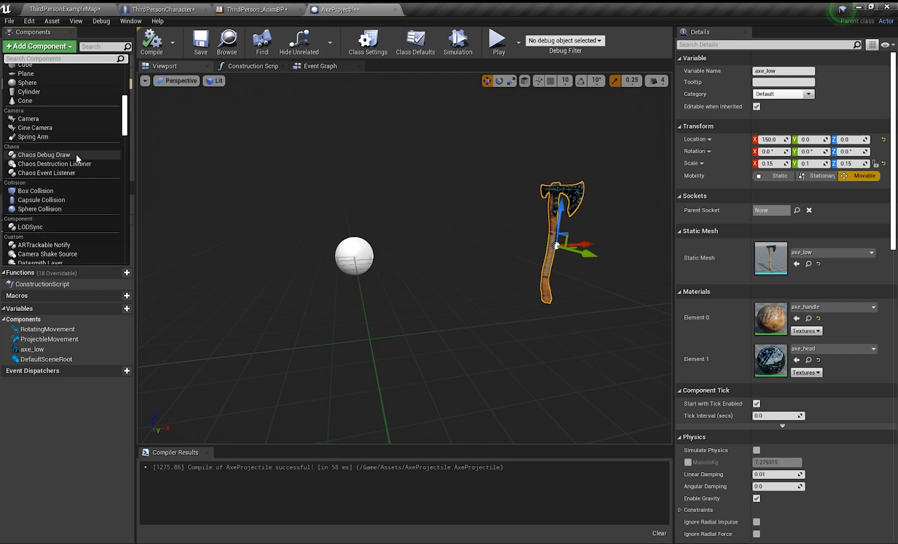
{"action": "left_click", "coordinate": [51, 208]}
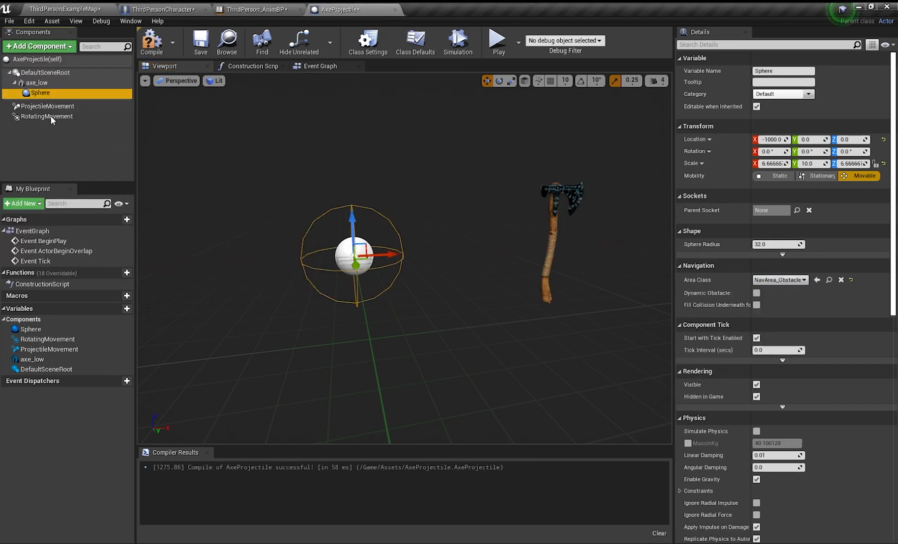
- Move the collision sphere onto the axe's head, at about X -36 and Z 271, and compile the blueprint
{"action": "type", "text": "0"}
{"action": "right_click_drag", "start_coordinate": [559, 211], "coordinate": [579, 222]}
{"action": "left_click_drag", "start_coordinate": [470, 180], "coordinate": [468, 113]}
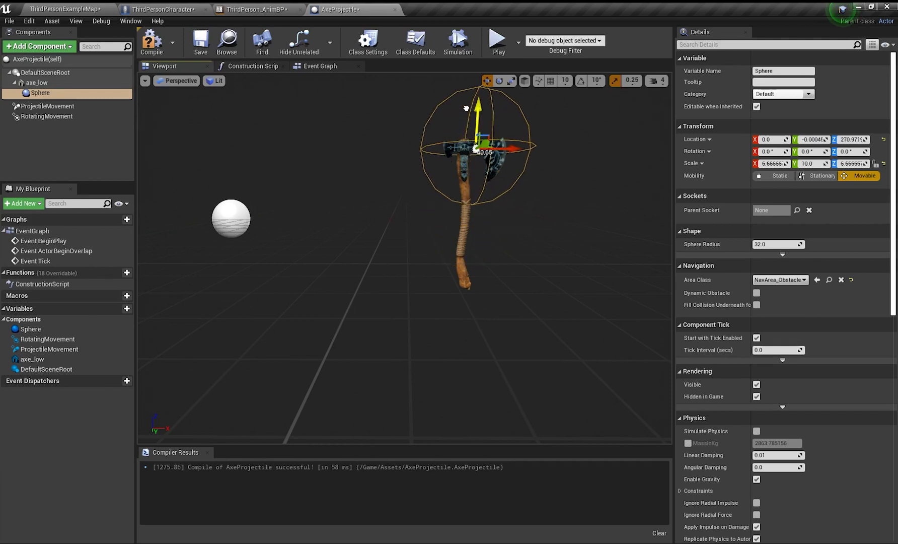
{"action": "left_click", "coordinate": [167, 51]}
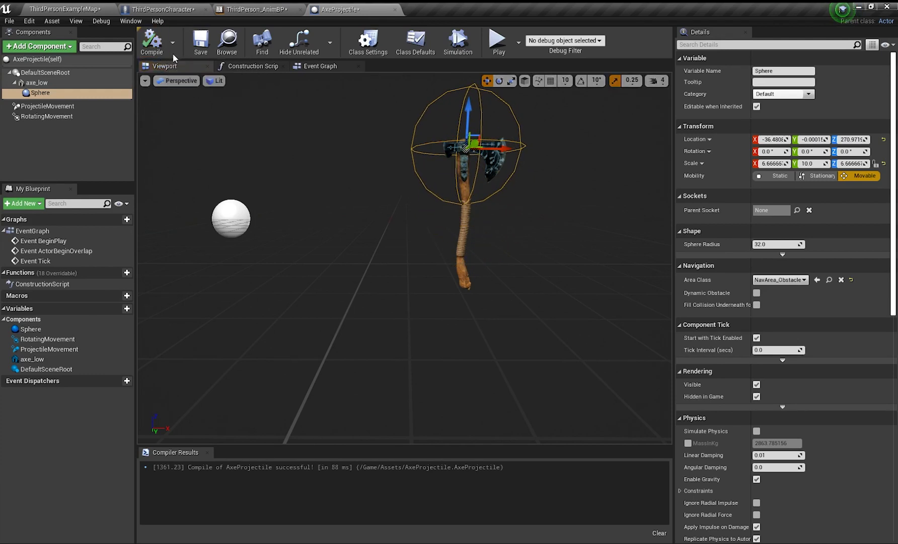
- Rename the collision sphere component as Axe Head and compile the blueprint
{"action": "left_click", "coordinate": [41, 94]}
{"action": "left_click_drag", "start_coordinate": [783, 71], "coordinate": [720, 75]}
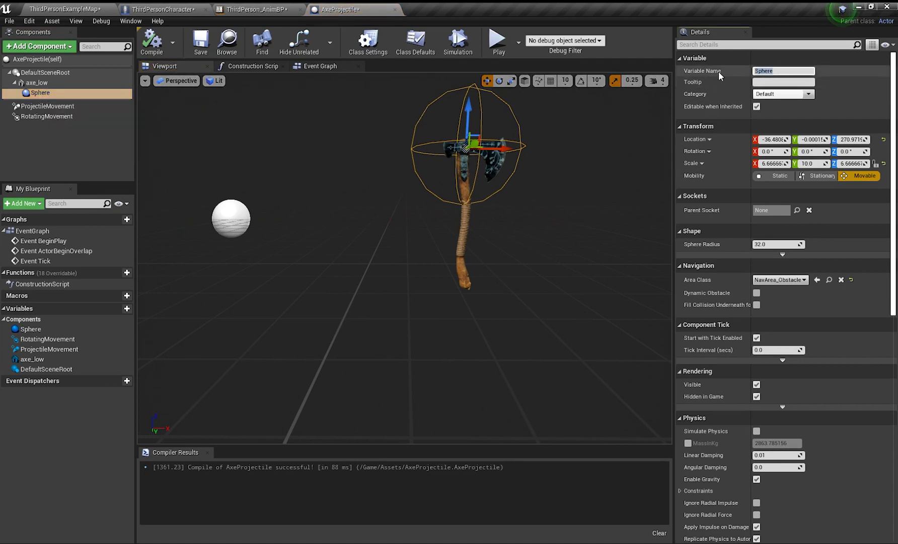
{"action": "type", "text": "Axe Head"}
{"action": "key", "text": "Return"}
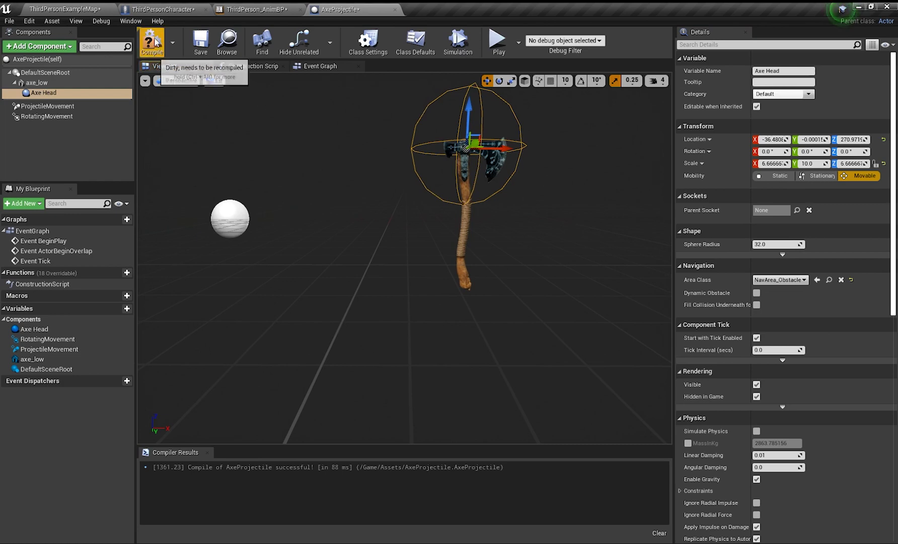
- Delete the default nodes from the AxeProjectile event graph and add an Event Tick node
{"action": "left_click", "coordinate": [320, 69]}
{"action": "left_click_drag", "start_coordinate": [391, 362], "coordinate": [395, 366]}
{"action": "key", "text": "Delete"}
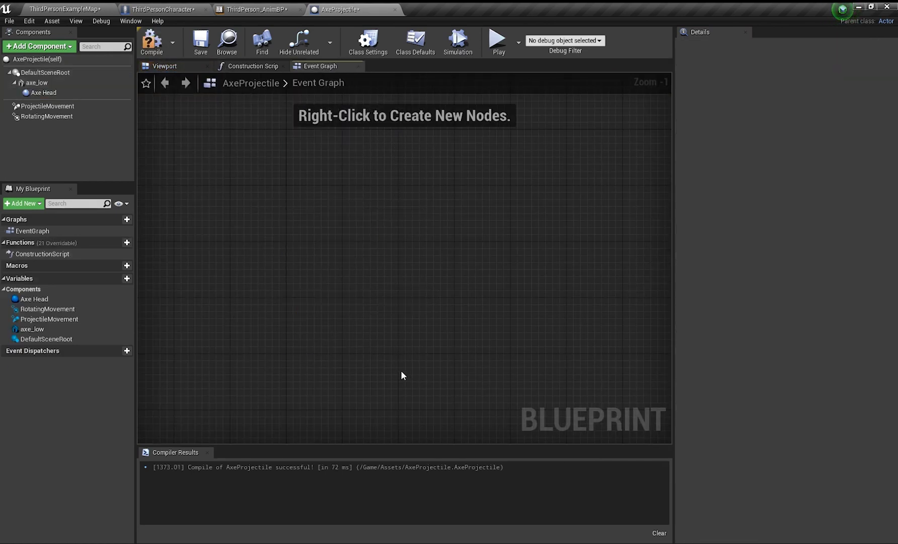
{"action": "right_click", "coordinate": [267, 277]}
{"action": "type", "text": "tick"}
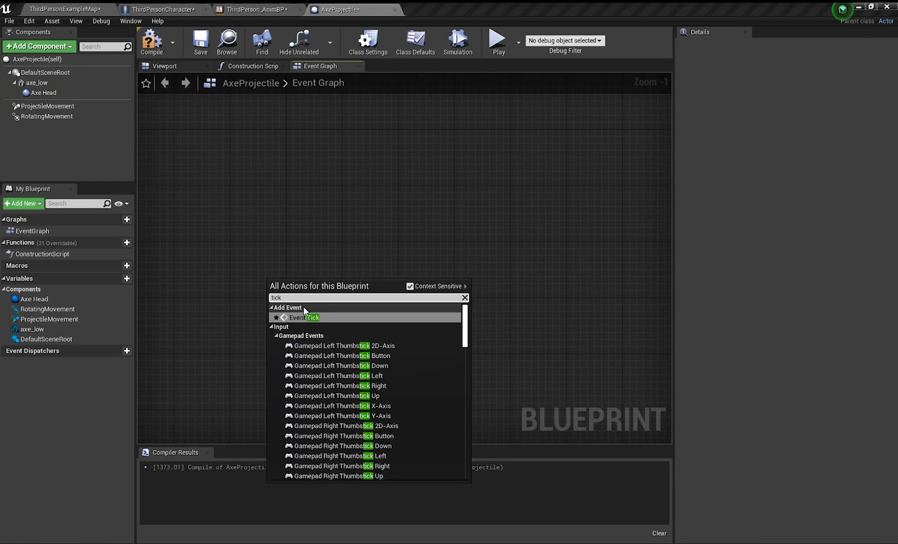
{"action": "left_click", "coordinate": [315, 317]}
- Add a LineTraceByChannel node driven by Event Tick, placed with room for input nodes between them
{"action": "right_click_drag", "start_coordinate": [315, 288], "coordinate": [297, 297]}
{"action": "left_click_drag", "start_coordinate": [296, 299], "coordinate": [332, 300]}
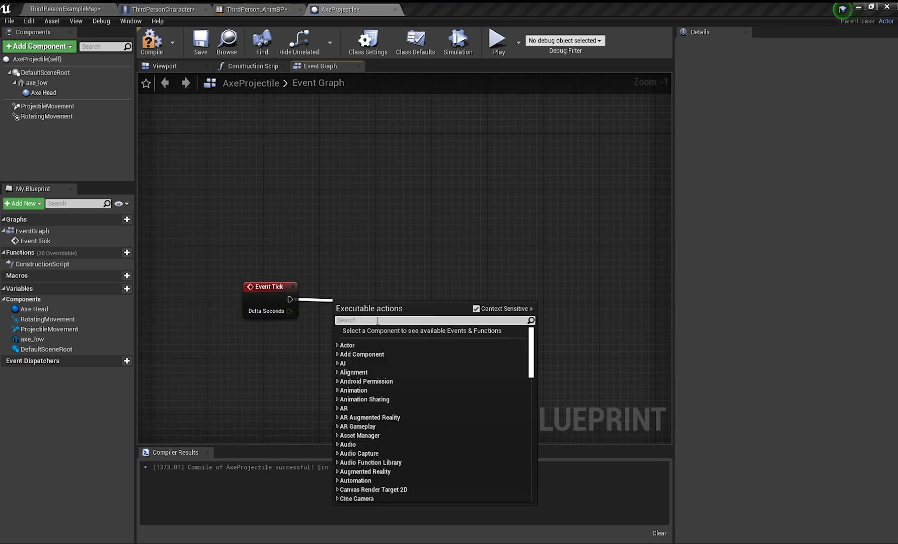
{"action": "type", "text": "l"}
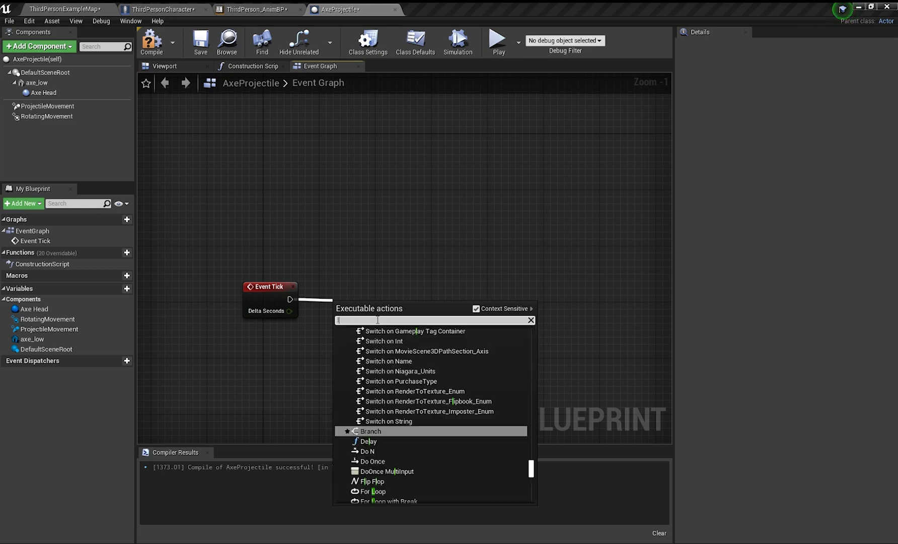
{"action": "type", "text": "ine trace b"}
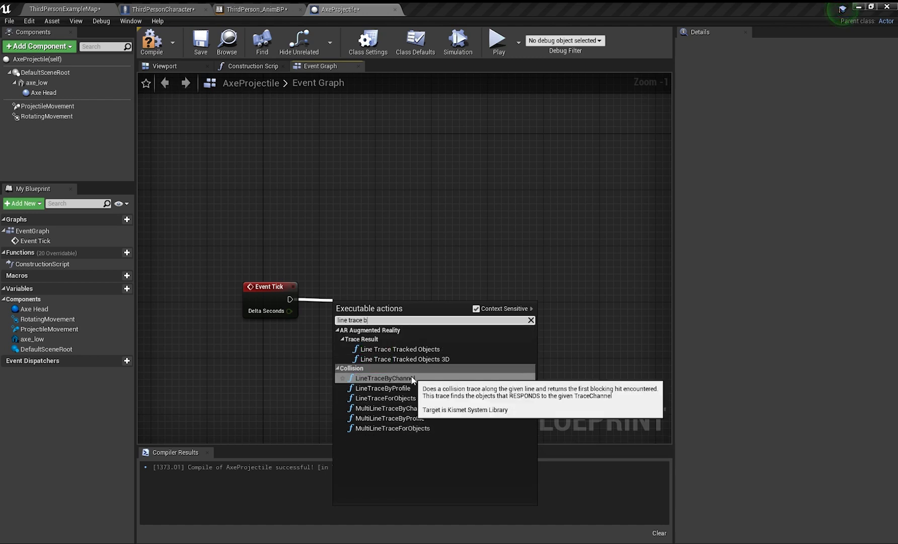
{"action": "left_click", "coordinate": [402, 398]}
{"action": "left_click_drag", "start_coordinate": [434, 305], "coordinate": [553, 284]}
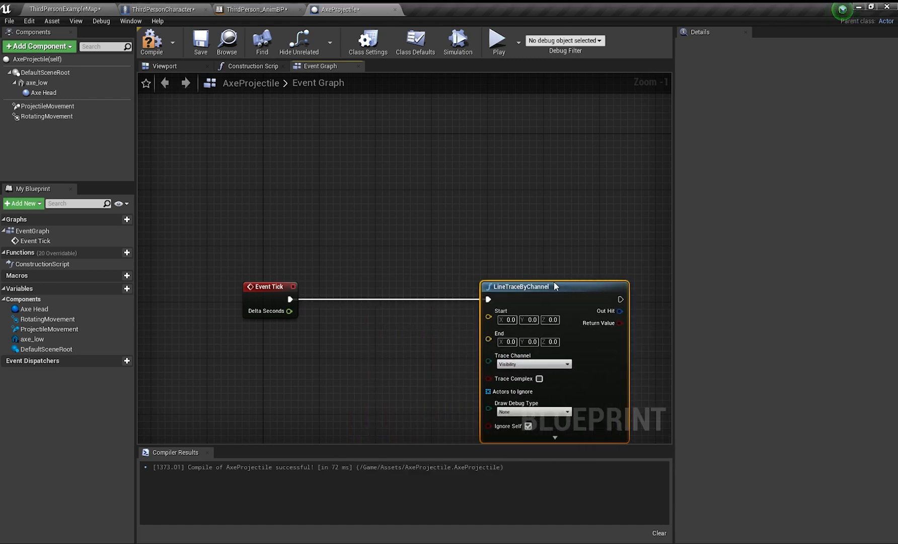
- Add an Axe Head reference with a connected GetWorldLocation node, and duplicate that GetWorldLocation node below it
{"action": "right_click_drag", "start_coordinate": [337, 313], "coordinate": [313, 281]}
{"action": "left_click_drag", "start_coordinate": [43, 93], "coordinate": [291, 324]}
{"action": "type", "text": "locat"}
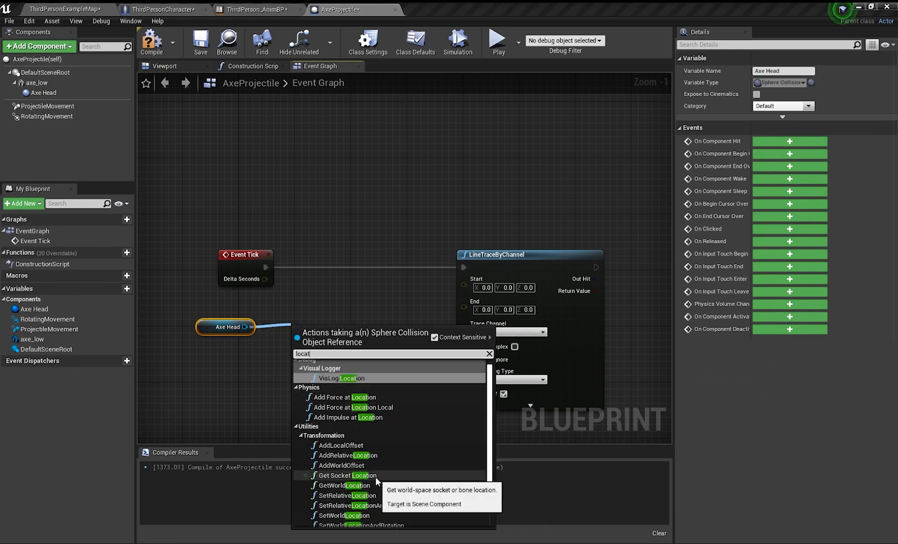
{"action": "left_click", "coordinate": [375, 476]}
{"action": "key", "text": "ctrl+w"}
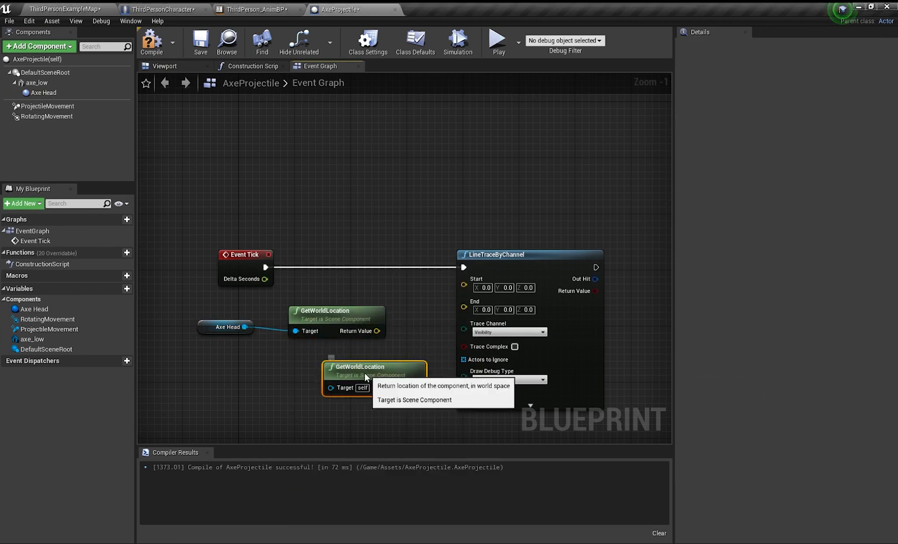
- Split the line trace's End input into X, Y and Z, and connect the Axe Head world location to Start
{"action": "right_click", "coordinate": [466, 305]}
{"action": "left_click", "coordinate": [469, 308]}
{"action": "right_click", "coordinate": [469, 309]}
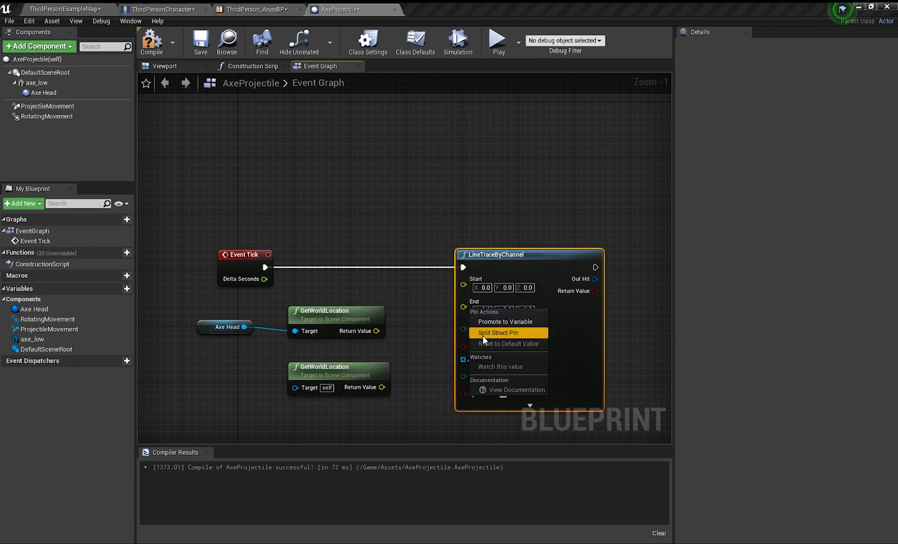
{"action": "left_click", "coordinate": [482, 334]}
{"action": "left_click_drag", "start_coordinate": [376, 330], "coordinate": [463, 285]}
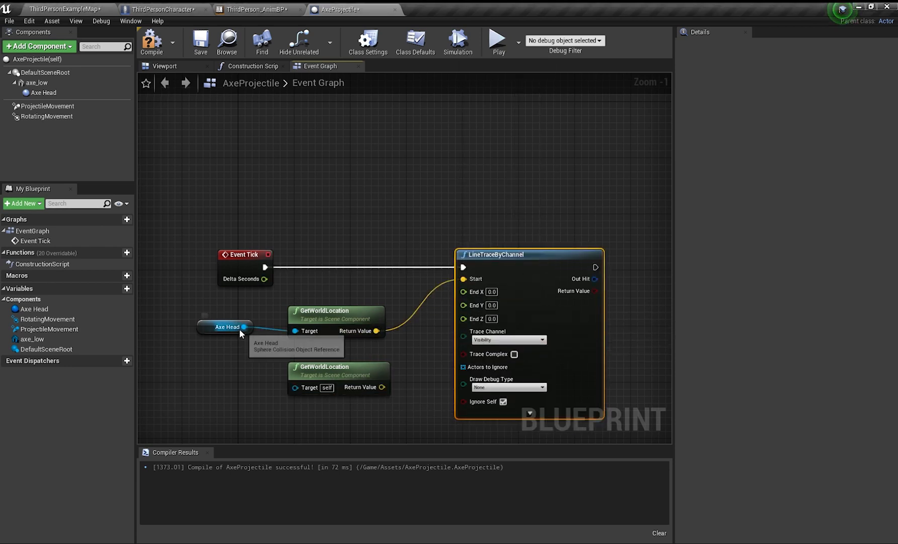
- Connect the Axe Head reference to the lower GetWorldLocation node and split its return value into X, Y and Z
{"action": "left_click_drag", "start_coordinate": [293, 378], "coordinate": [295, 386]}
{"action": "right_click", "coordinate": [381, 387]}
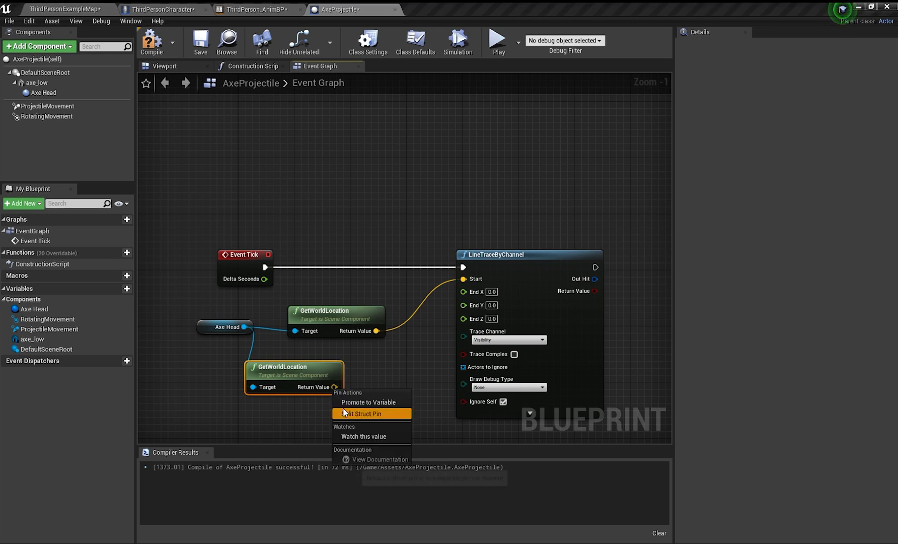
{"action": "left_click", "coordinate": [372, 415]}
- Add a float addition node to the lower world location's X value and connect its result to the line trace's End X
{"action": "right_click_drag", "start_coordinate": [386, 387], "coordinate": [361, 287]}
{"action": "left_click_drag", "start_coordinate": [266, 267], "coordinate": [326, 299]}
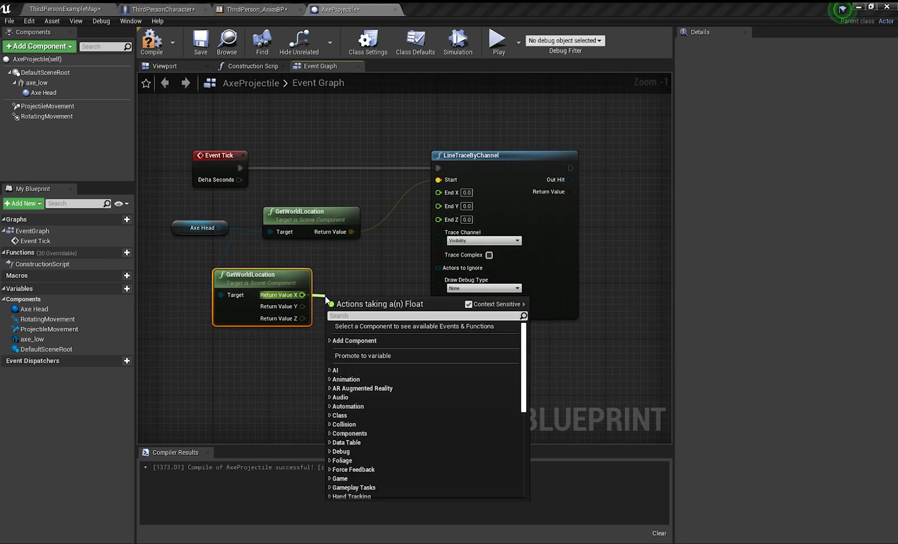
{"action": "type", "text": "+"}
{"action": "left_click", "coordinate": [379, 344]}
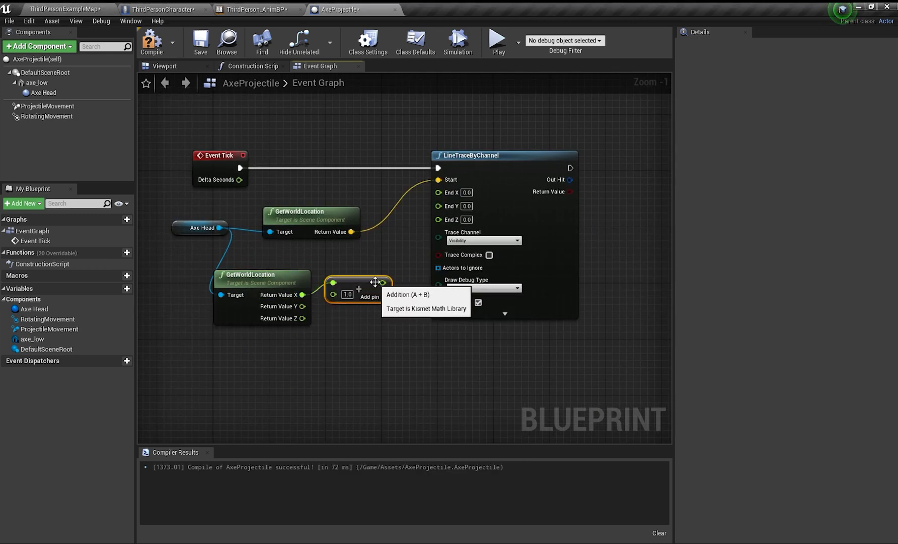
{"action": "left_click_drag", "start_coordinate": [383, 283], "coordinate": [443, 194]}
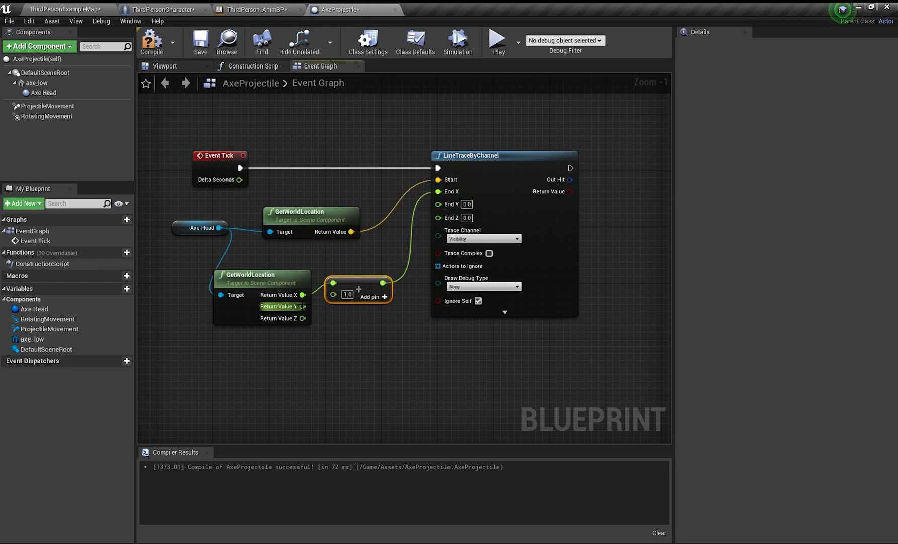
- Connect the lower world location's Y and Z to End Y and End Z, and tuck the addition node between the two GetWorldLocation nodes
{"action": "left_click_drag", "start_coordinate": [302, 306], "coordinate": [438, 216]}
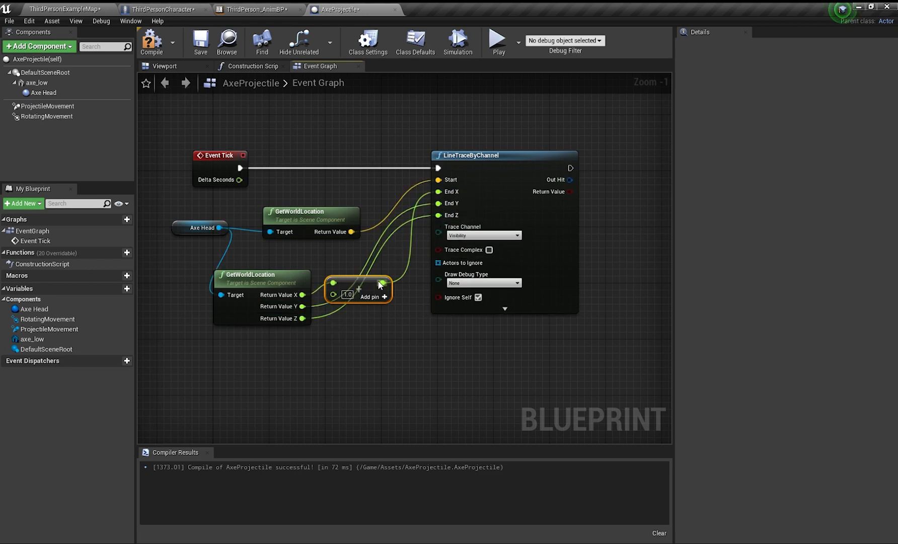
{"action": "left_click_drag", "start_coordinate": [380, 279], "coordinate": [378, 277]}
{"action": "left_click_drag", "start_coordinate": [366, 280], "coordinate": [344, 253]}
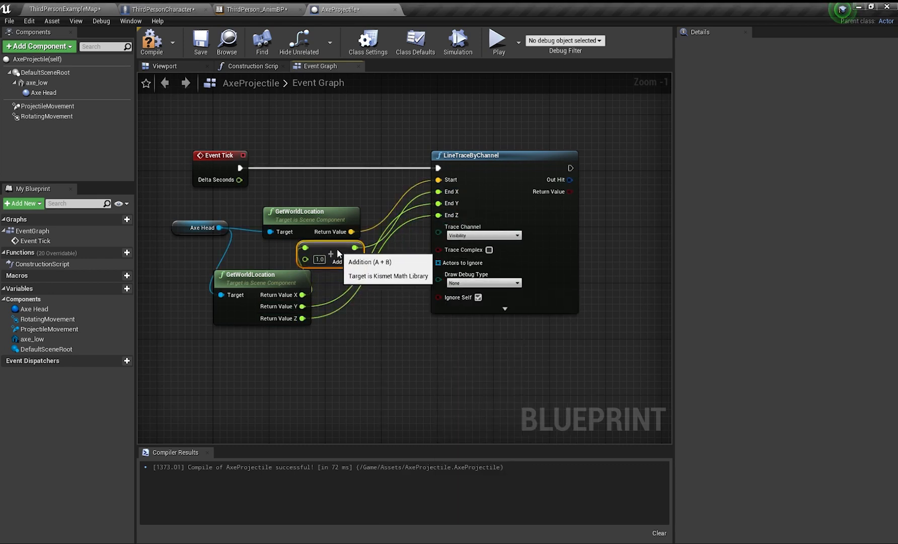
- Add a Break Hit Result node to the line trace's Out Hit output
{"action": "right_click_drag", "start_coordinate": [624, 248], "coordinate": [457, 294]}
{"action": "left_click_drag", "start_coordinate": [433, 233], "coordinate": [457, 231]}
{"action": "left_click", "coordinate": [481, 337]}
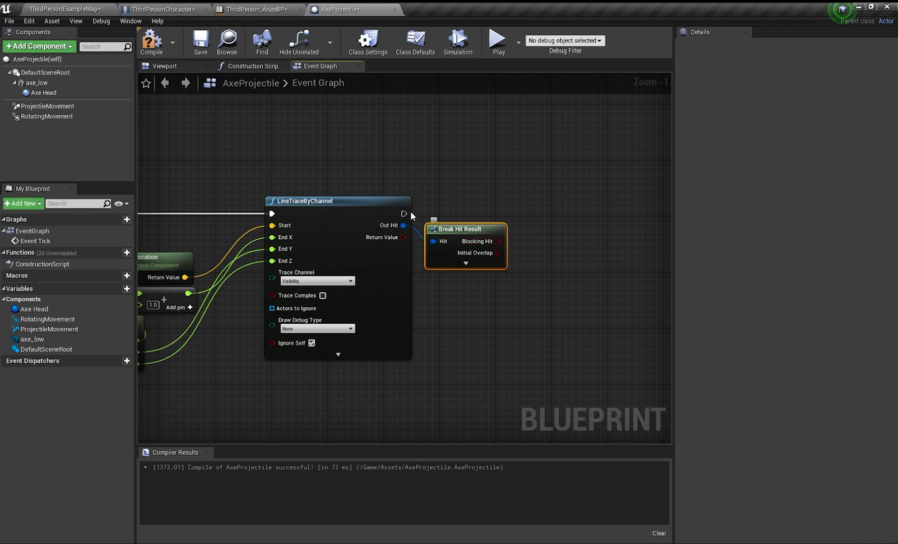
- Add a Branch node after LineTraceByChannel and use Blocking Hit from Break Hit Result as its condition
{"action": "left_click_drag", "start_coordinate": [402, 214], "coordinate": [526, 226]}
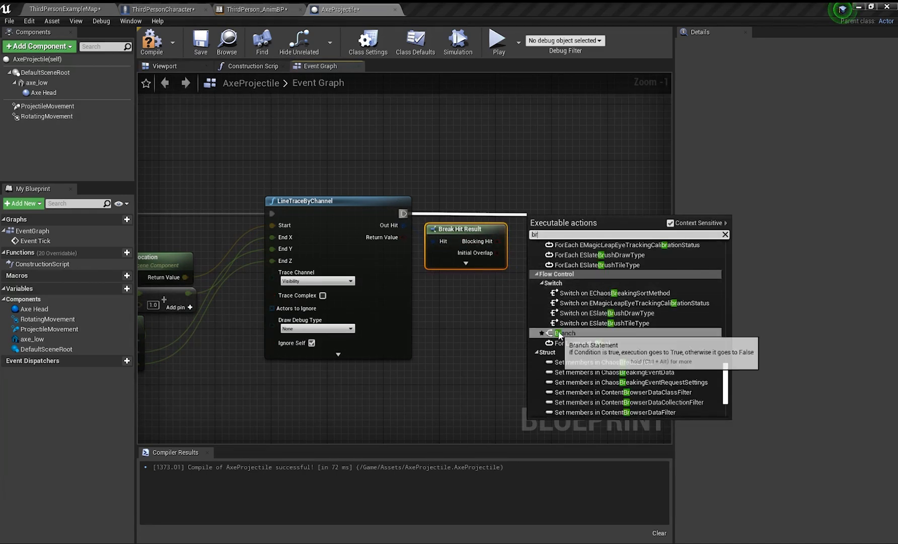
{"action": "left_click", "coordinate": [533, 332]}
{"action": "right_click_drag", "start_coordinate": [492, 269], "coordinate": [408, 272]}
{"action": "left_click_drag", "start_coordinate": [422, 246], "coordinate": [446, 251]}
{"action": "right_click_drag", "start_coordinate": [480, 217], "coordinate": [338, 248]}
{"action": "left_click_drag", "start_coordinate": [336, 249], "coordinate": [337, 242]}
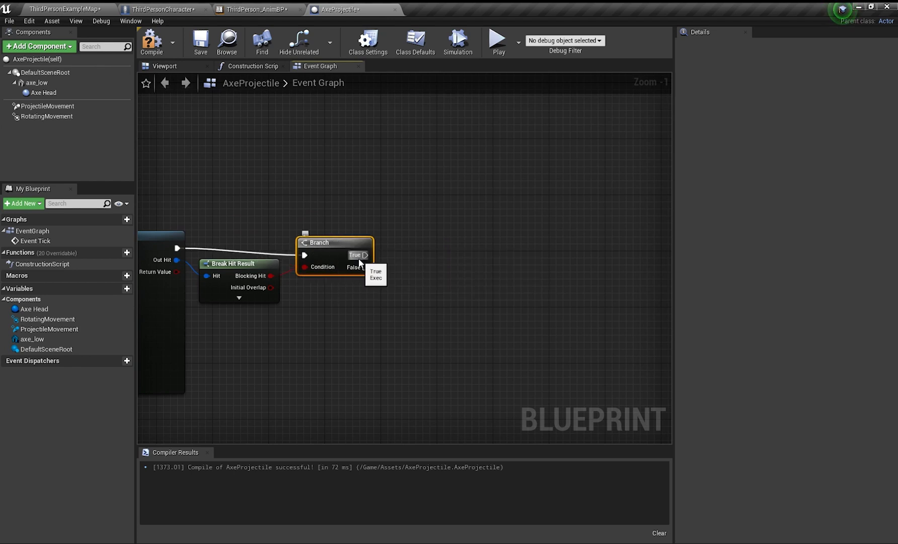
- Add a Do Once node driven by the Branch's True output
{"action": "right_click_drag", "start_coordinate": [359, 260], "coordinate": [319, 272]}
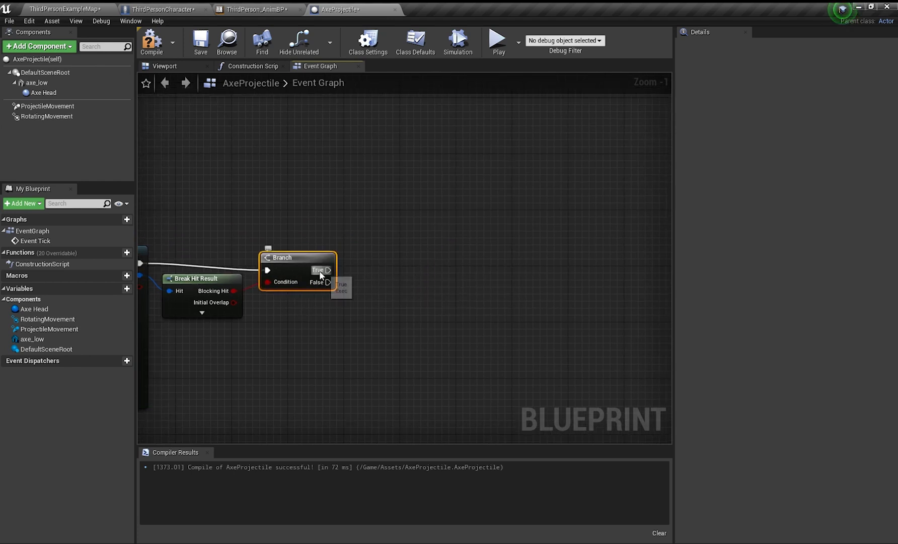
{"action": "left_click_drag", "start_coordinate": [372, 270], "coordinate": [370, 267]}
{"action": "type", "text": "do"}
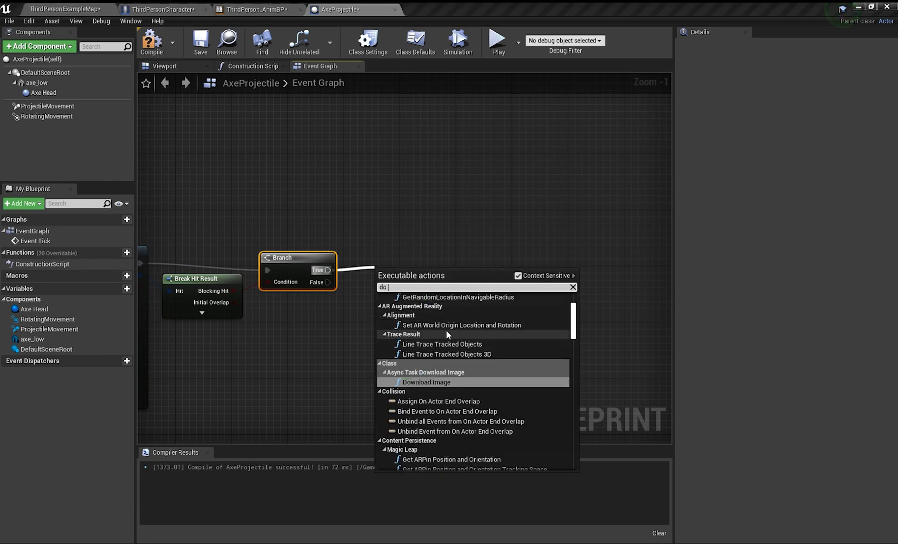
{"action": "scroll", "coordinate": [446, 329], "scroll_direction": "down", "scroll_amount": 10}
{"action": "left_click", "coordinate": [445, 333]}
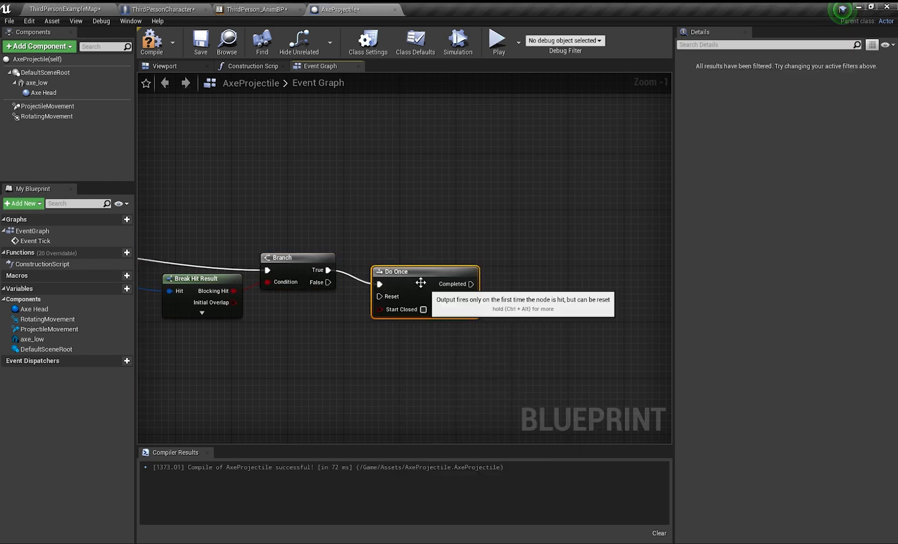
{"action": "right_click_drag", "start_coordinate": [486, 240], "coordinate": [434, 247]}
{"action": "left_click", "coordinate": [433, 247]}
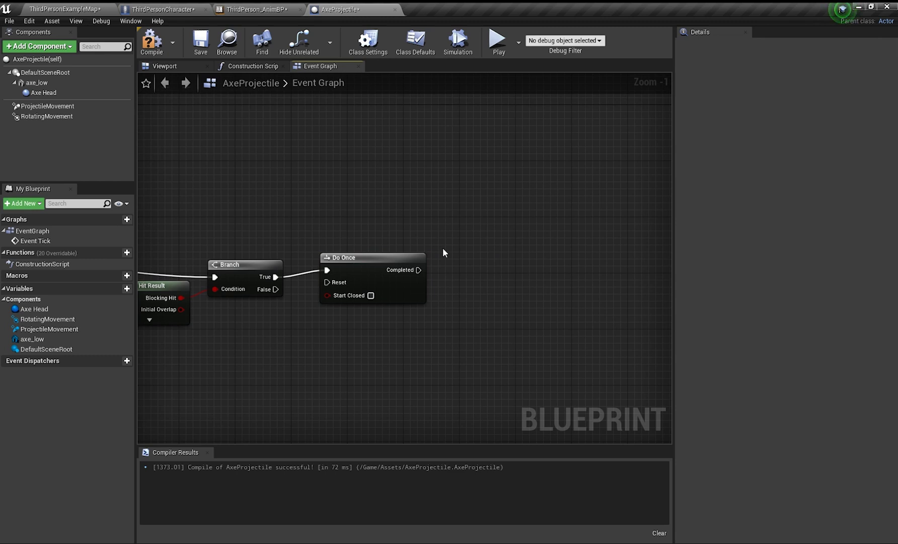
- Add a Projectile Movement reference to the graph with a Stop Movement Immediately node targeting it
{"action": "right_click_drag", "start_coordinate": [443, 249], "coordinate": [448, 212]}
{"action": "left_click_drag", "start_coordinate": [50, 106], "coordinate": [376, 170]}
{"action": "left_click_drag", "start_coordinate": [449, 216], "coordinate": [405, 309]}
{"action": "left_click_drag", "start_coordinate": [468, 314], "coordinate": [525, 299]}
{"action": "type", "text": "stop"}
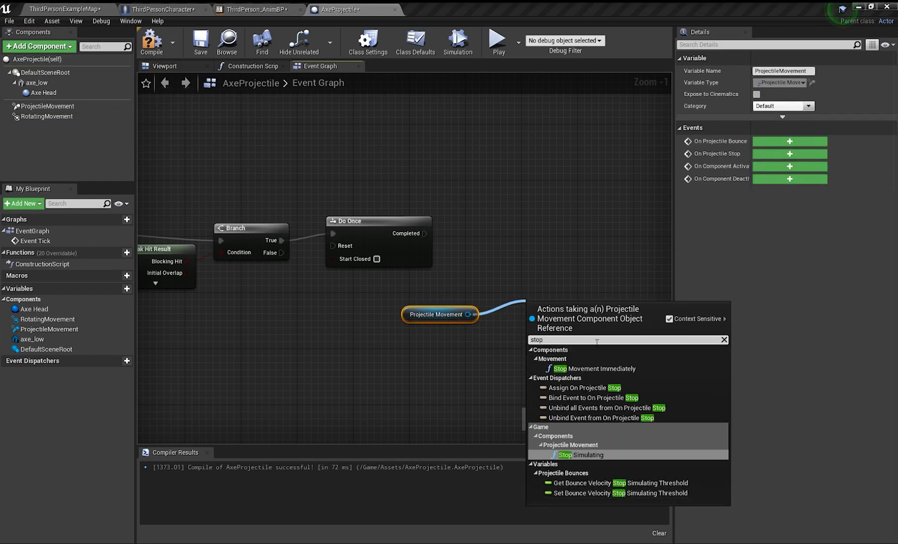
{"action": "left_click", "coordinate": [592, 367]}
{"action": "left_click_drag", "start_coordinate": [591, 291], "coordinate": [581, 281]}
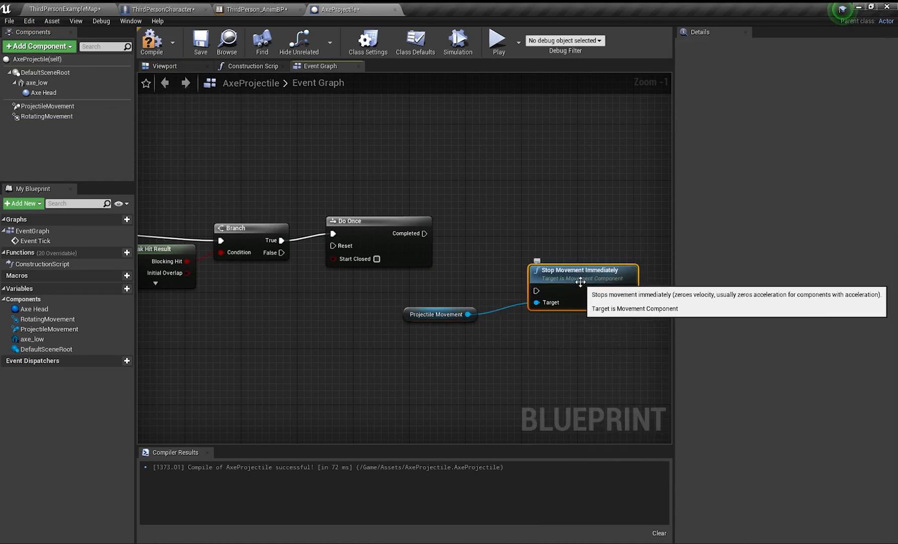
- Place Stop Movement Immediately and its Projectile Movement reference beside Do Once, and run it from the Completed output
{"action": "right_click_drag", "start_coordinate": [580, 282], "coordinate": [505, 293]}
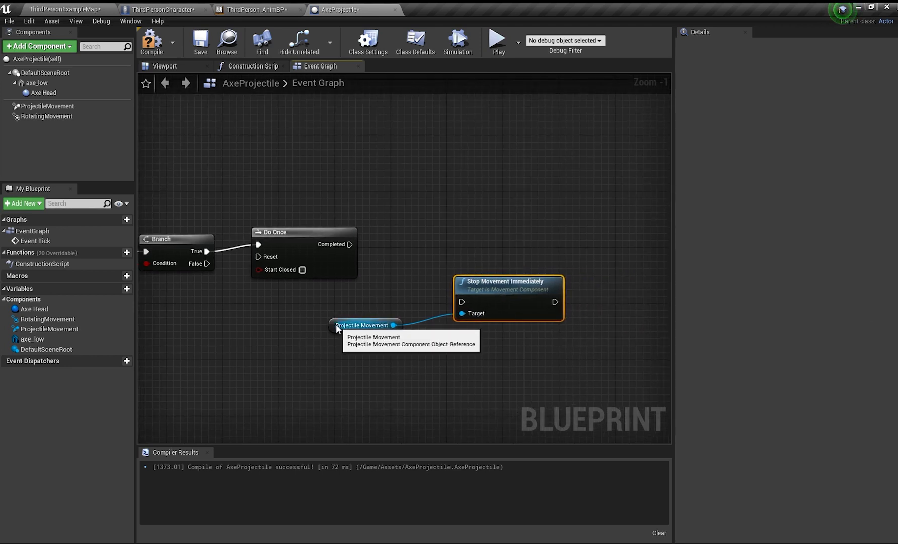
{"action": "left_click_drag", "start_coordinate": [336, 324], "coordinate": [462, 333]}
{"action": "left_click_drag", "start_coordinate": [404, 262], "coordinate": [524, 347]}
{"action": "left_click_drag", "start_coordinate": [497, 283], "coordinate": [442, 240]}
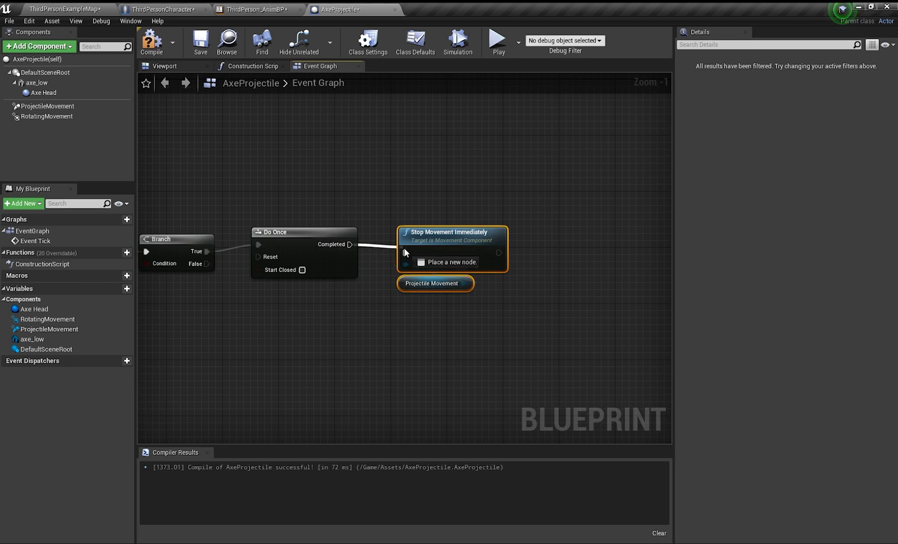
{"action": "left_click", "coordinate": [437, 302]}
{"action": "right_click_drag", "start_coordinate": [442, 303], "coordinate": [390, 301]}
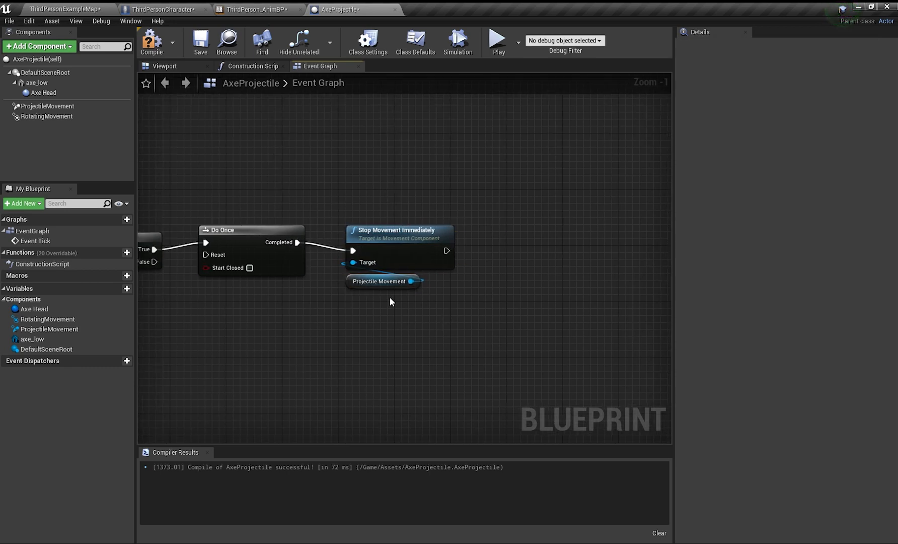
- Add a Rotating Movement reference with a Set Rotation Rate node at 0, 0, 0, executed after Stop Movement Immediately
{"action": "left_click", "coordinate": [56, 85]}
{"action": "left_click_drag", "start_coordinate": [56, 85], "coordinate": [510, 294]}
{"action": "type", "text": "se"}
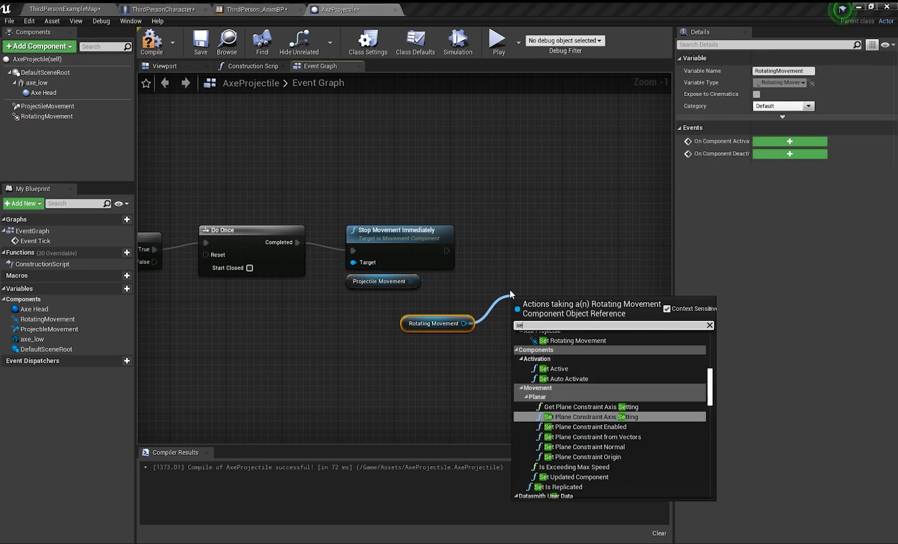
{"action": "type", "text": "t rota"}
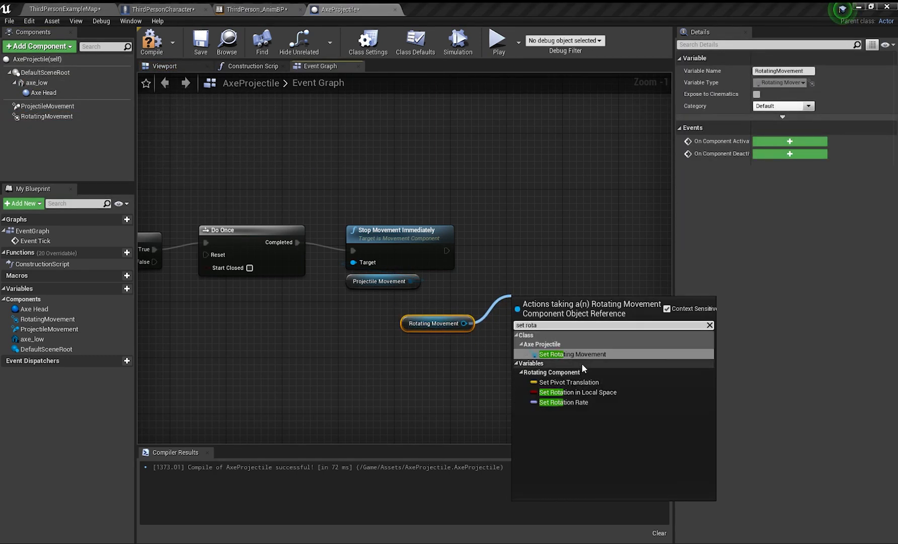
{"action": "left_click", "coordinate": [592, 403]}
{"action": "left_click_drag", "start_coordinate": [561, 303], "coordinate": [534, 232]}
{"action": "left_click_drag", "start_coordinate": [425, 320], "coordinate": [443, 313]}
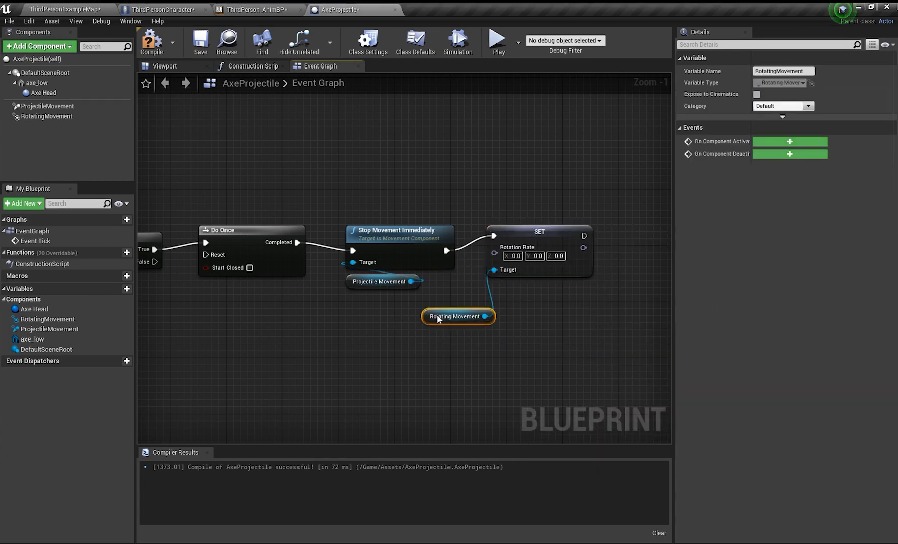
{"action": "left_click_drag", "start_coordinate": [443, 313], "coordinate": [507, 279]}
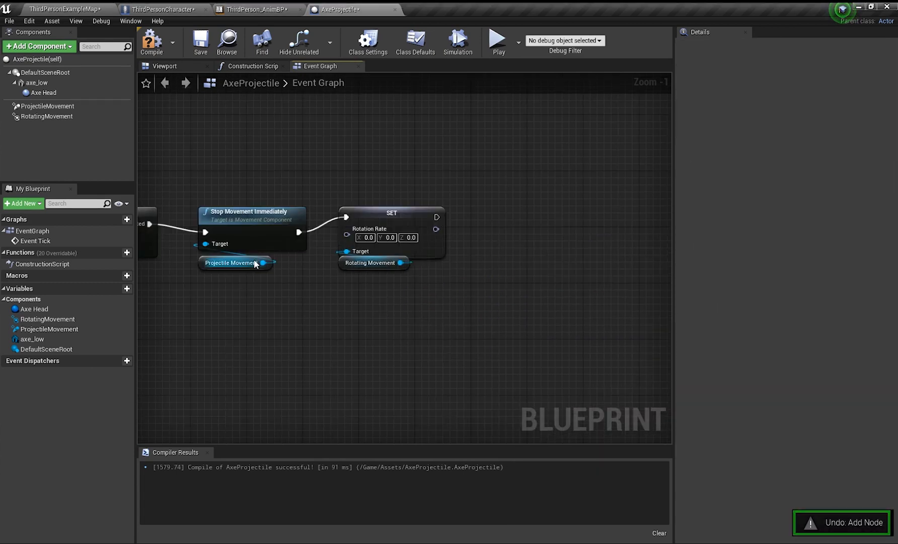
- Add a Set Projectile Gravity Scale node at 0.0 from Projectile Movement, executed after the Rotation Rate node
{"action": "left_click_drag", "start_coordinate": [263, 263], "coordinate": [489, 237]}
{"action": "type", "text": "gra"}
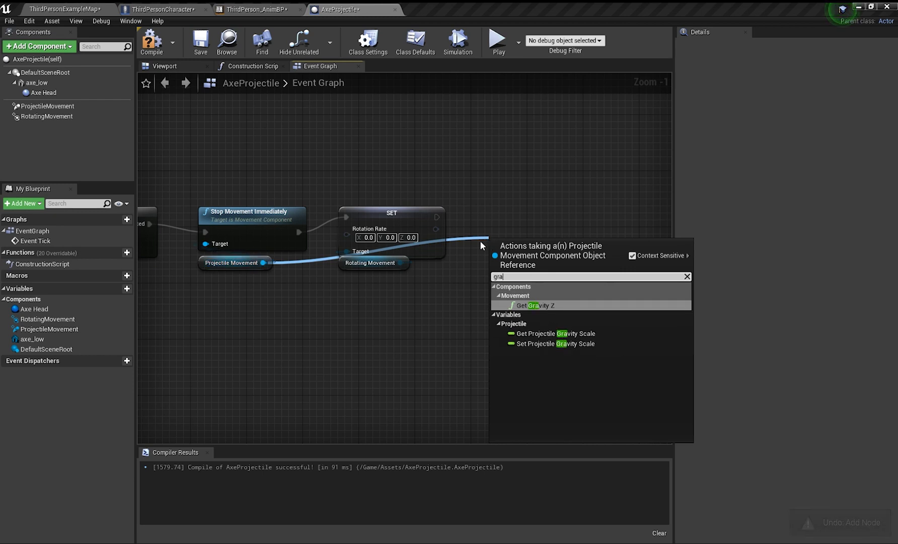
{"action": "left_click", "coordinate": [563, 344]}
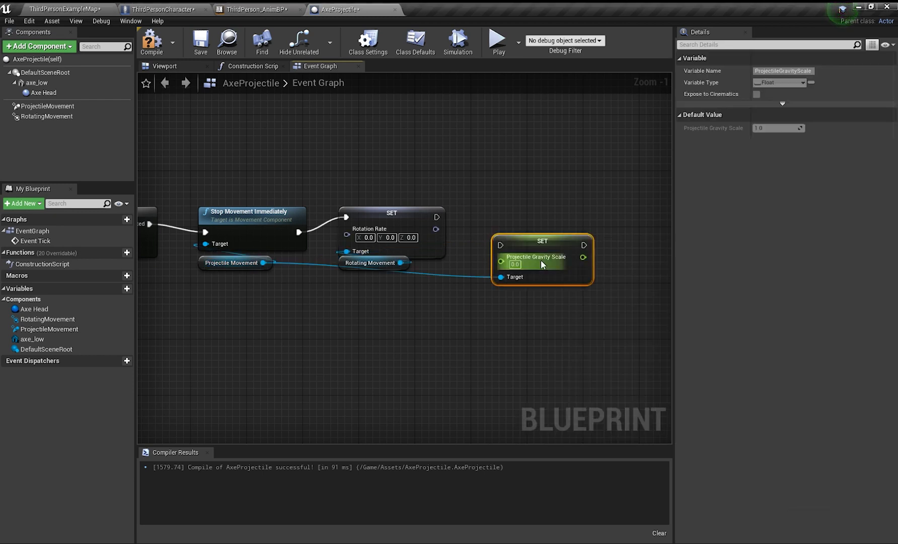
{"action": "left_click_drag", "start_coordinate": [541, 260], "coordinate": [521, 221]}
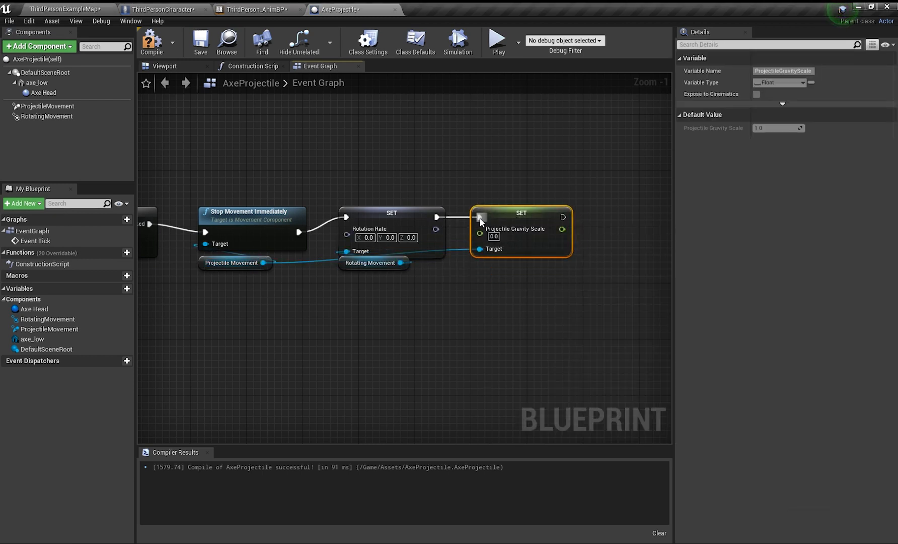
{"action": "left_click", "coordinate": [403, 171]}
- Compile the blueprint and set the line trace's Draw Debug Type to For Duration
{"action": "left_click", "coordinate": [159, 50]}
{"action": "right_click_drag", "start_coordinate": [248, 170], "coordinate": [669, 139]}
{"action": "right_click_drag", "start_coordinate": [184, 141], "coordinate": [326, 139]}
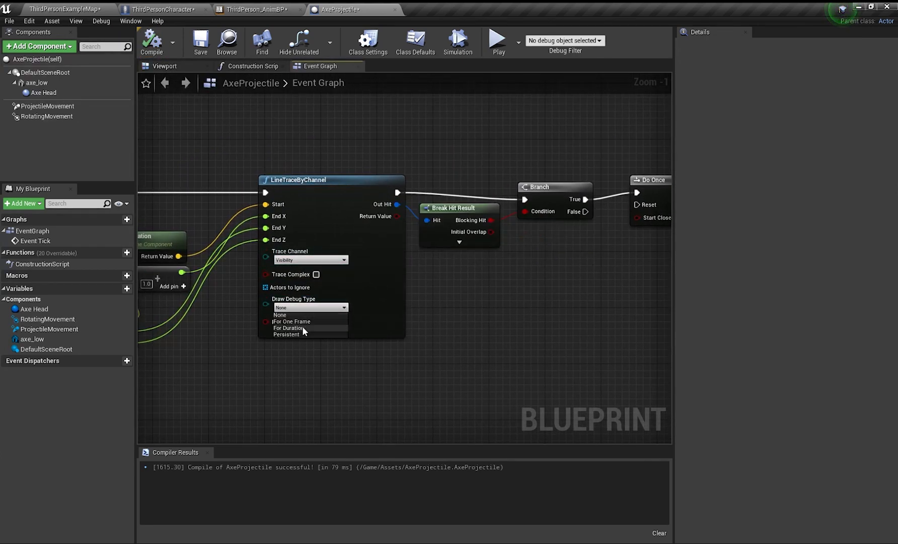
{"action": "left_click", "coordinate": [302, 327]}
- Play the ThirdPersonExampleMap level, walk the character up to the thrown axe to inspect its wall hit, and end the play session
{"action": "left_click", "coordinate": [64, 9]}
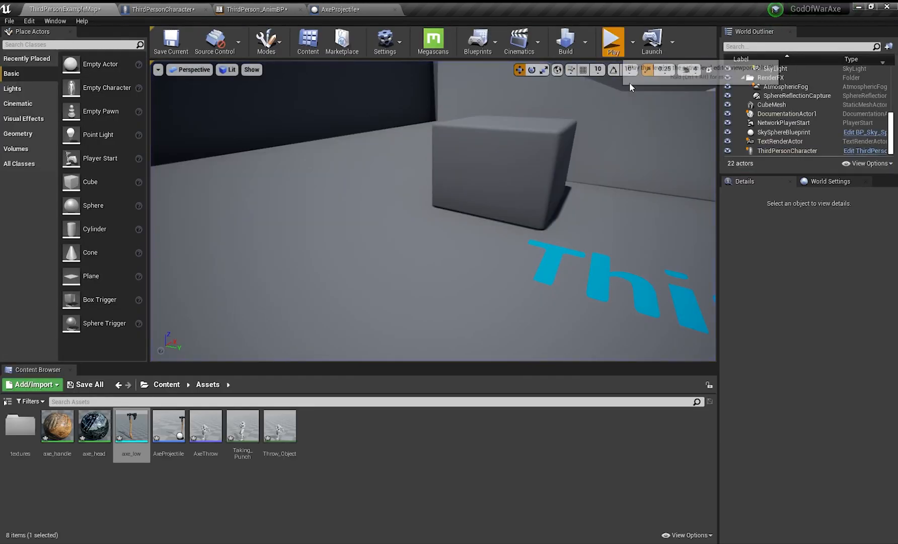
{"action": "left_click", "coordinate": [612, 39]}
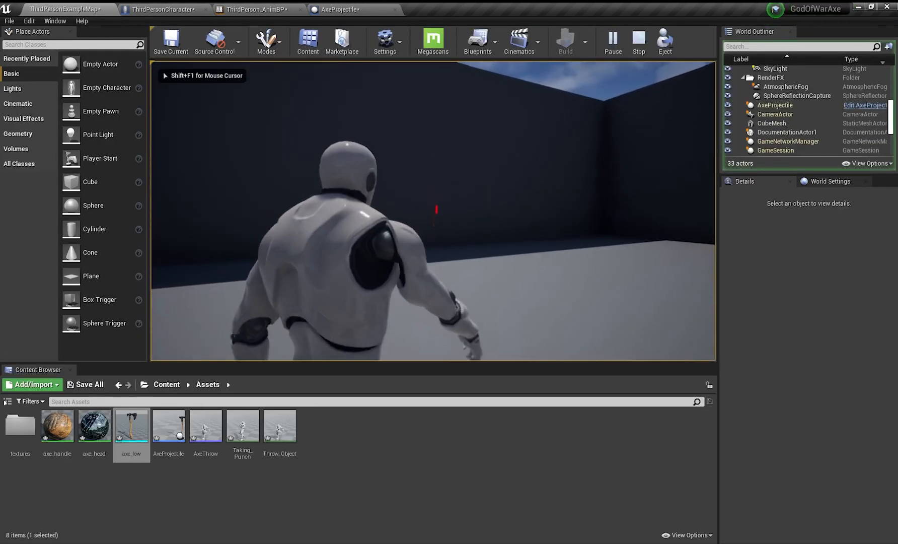
{"action": "key", "text": "w"}
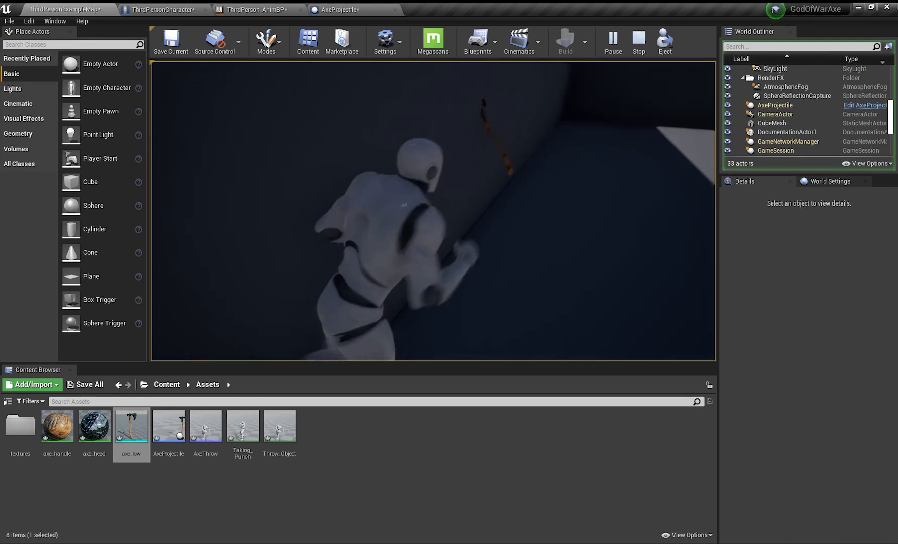
{"action": "key", "text": "w"}
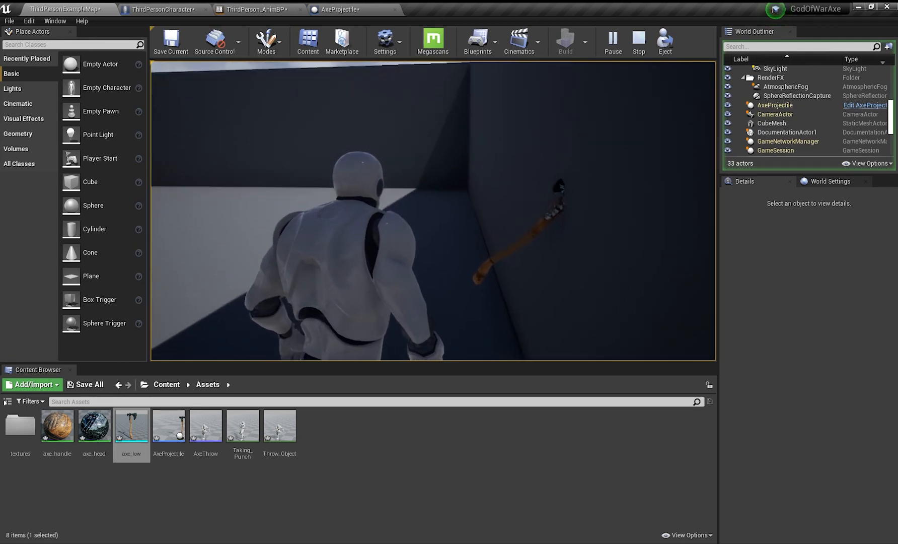
{"action": "key", "text": "Escape"}
- Add a custom event named Return below the line trace nodes in the AxeProjectile event graph and compile the blueprint
{"action": "scroll", "coordinate": [433, 291], "scroll_direction": "down", "scroll_amount": 4}
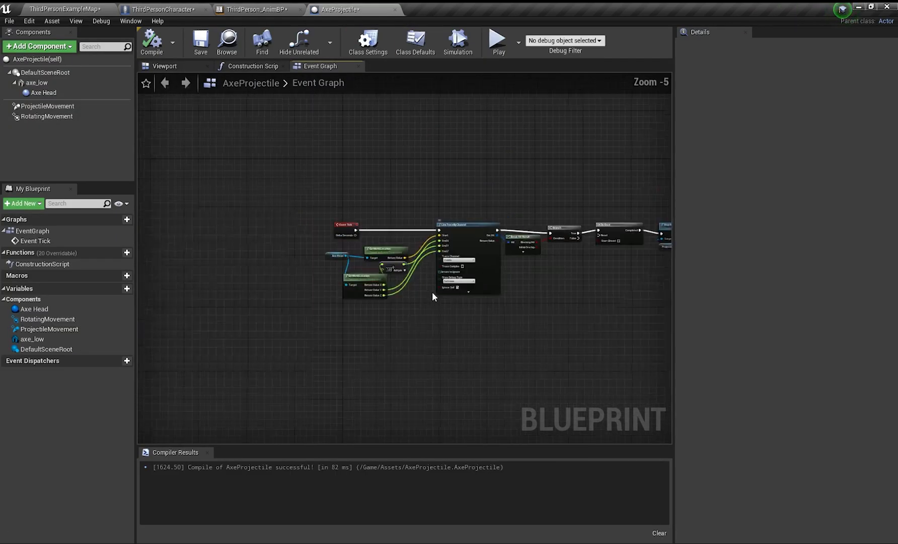
{"action": "right_click_drag", "start_coordinate": [232, 291], "coordinate": [373, 288]}
{"action": "scroll", "coordinate": [236, 236], "scroll_direction": "up", "scroll_amount": 3}
{"action": "right_click_drag", "start_coordinate": [224, 216], "coordinate": [19, 212]}
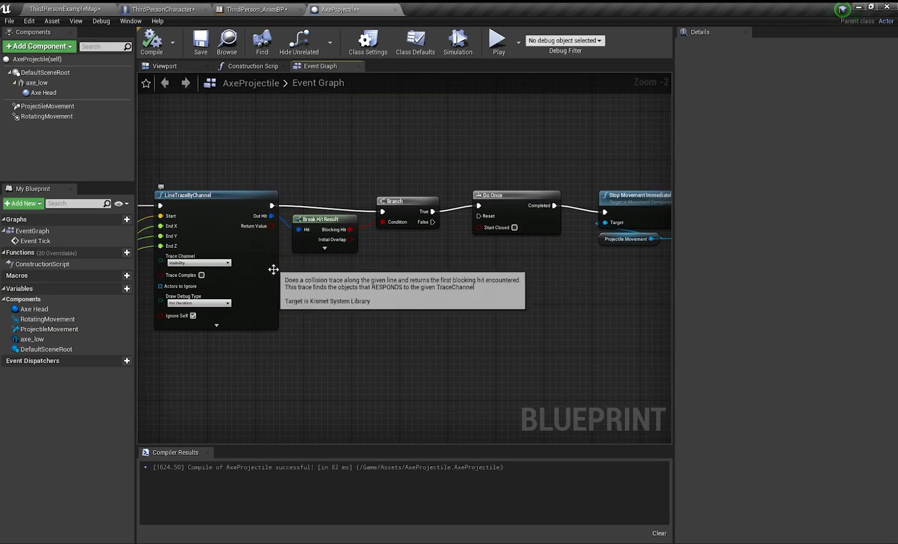
{"action": "right_click_drag", "start_coordinate": [274, 264], "coordinate": [462, 228]}
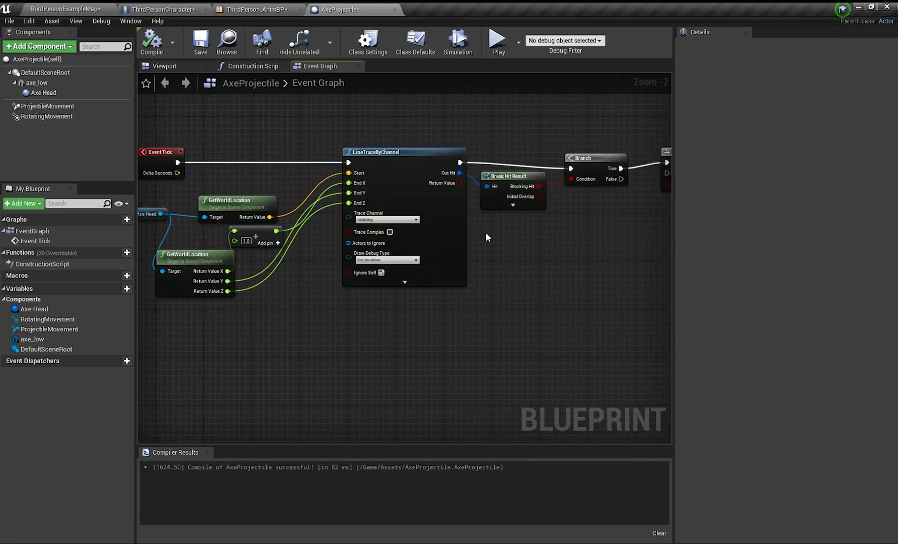
{"action": "right_click_drag", "start_coordinate": [208, 152], "coordinate": [320, 127]}
{"action": "right_click_drag", "start_coordinate": [338, 330], "coordinate": [311, 226]}
{"action": "right_click", "coordinate": [293, 244]}
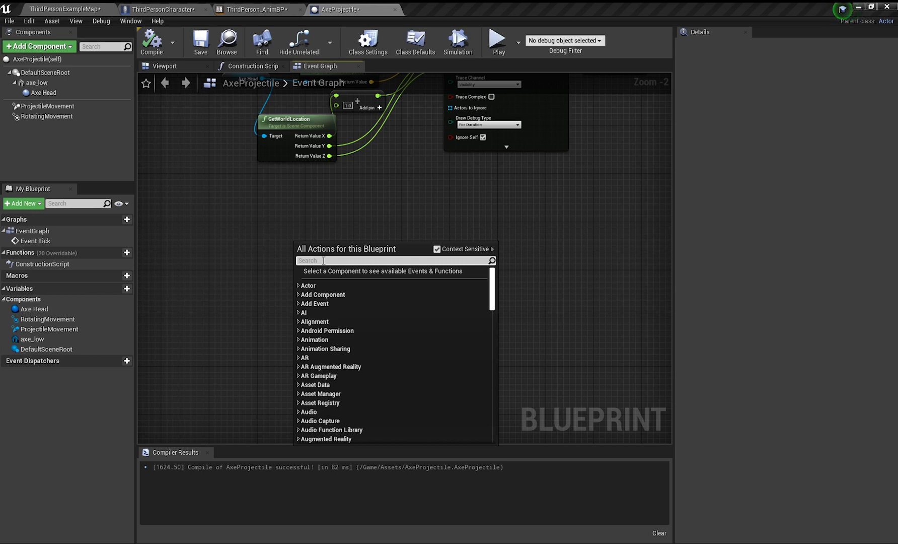
{"action": "type", "text": "custom"}
{"action": "key", "text": "Return"}
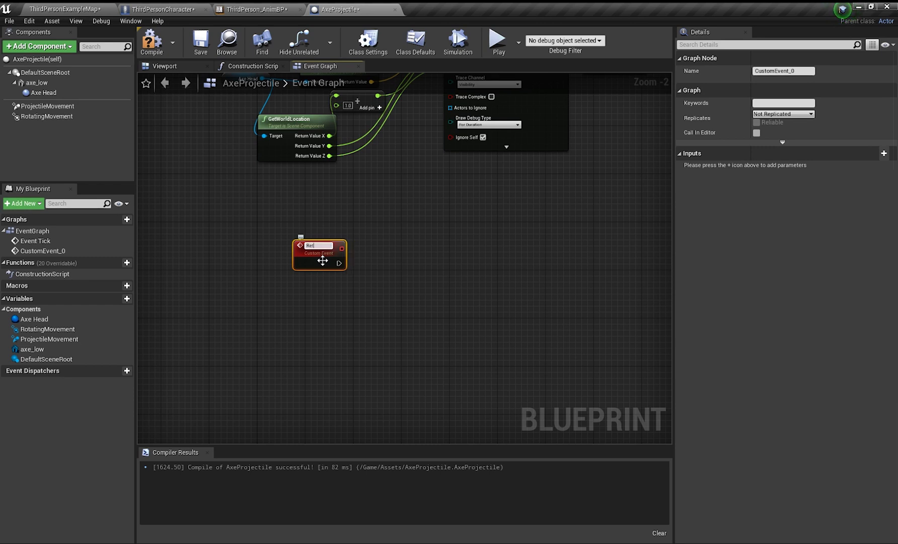
{"action": "key", "text": "Return"}
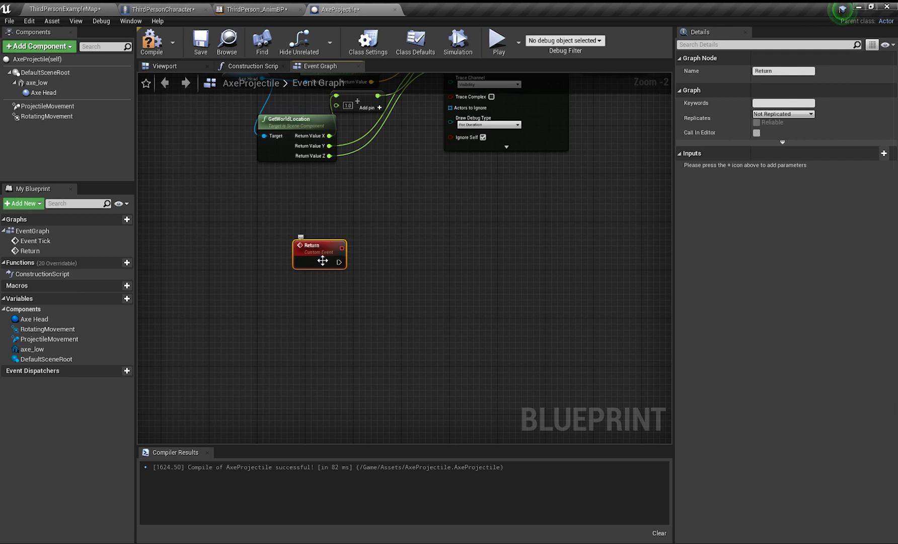
{"action": "left_click", "coordinate": [397, 266]}
{"action": "left_click", "coordinate": [151, 41]}
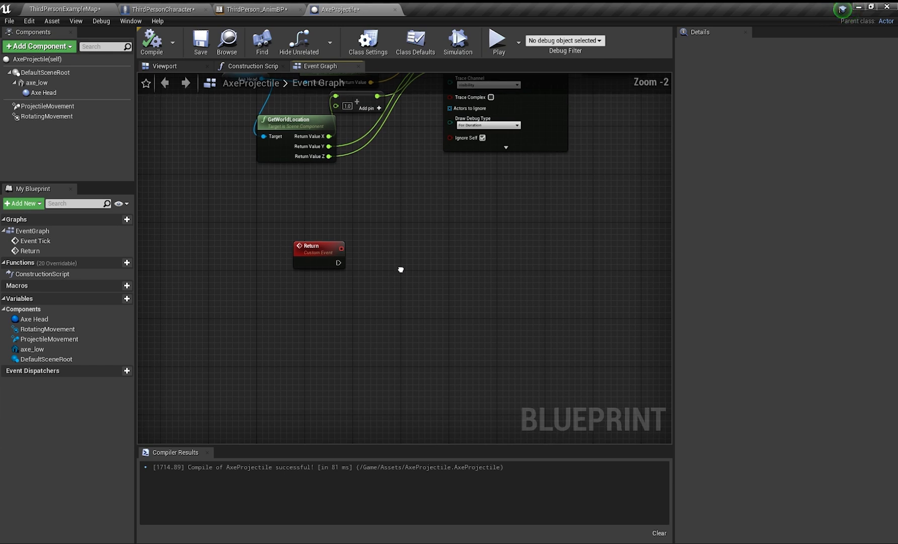
- Add a Do Once node executed from the Return event
{"action": "right_click_drag", "start_coordinate": [402, 268], "coordinate": [350, 290]}
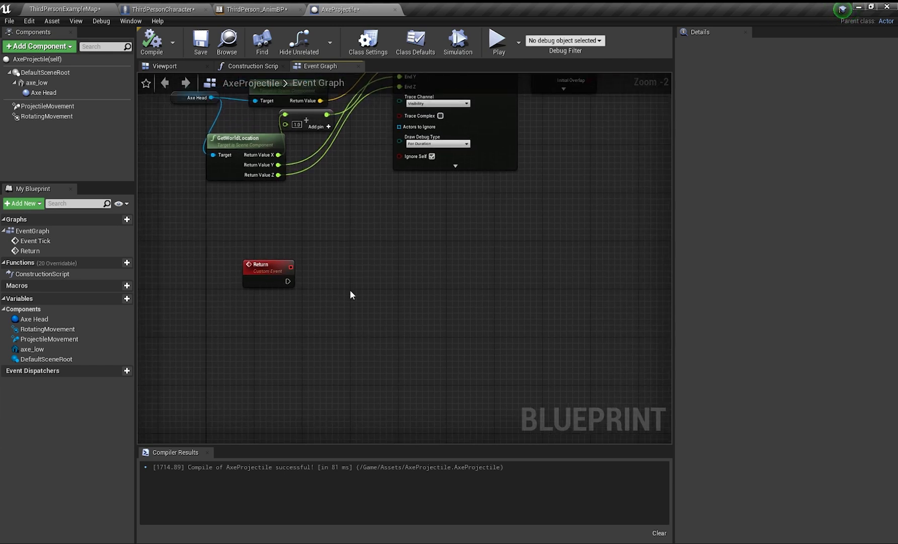
{"action": "key", "text": "ctrl+z"}
{"action": "right_click_drag", "start_coordinate": [437, 320], "coordinate": [356, 268]}
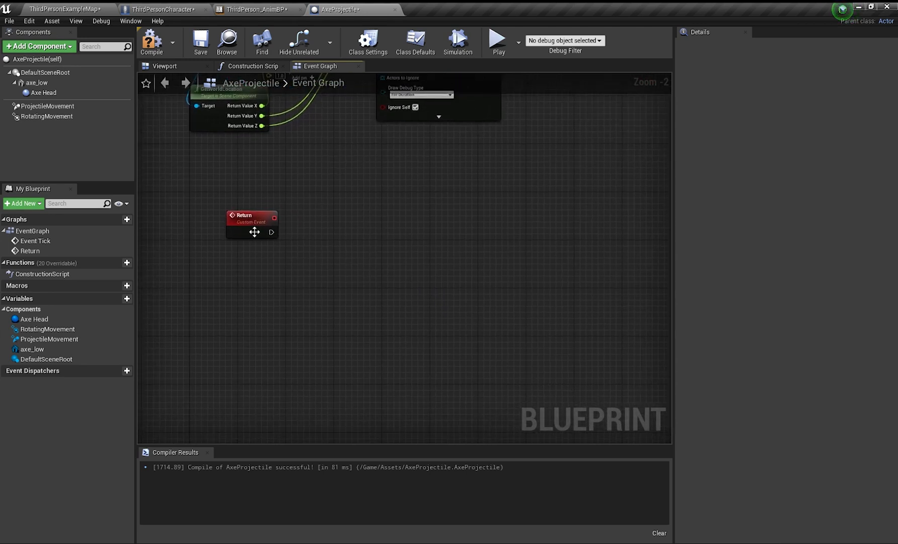
{"action": "left_click_drag", "start_coordinate": [271, 231], "coordinate": [326, 224]}
{"action": "type", "text": "do o"}
{"action": "left_click", "coordinate": [387, 355]}
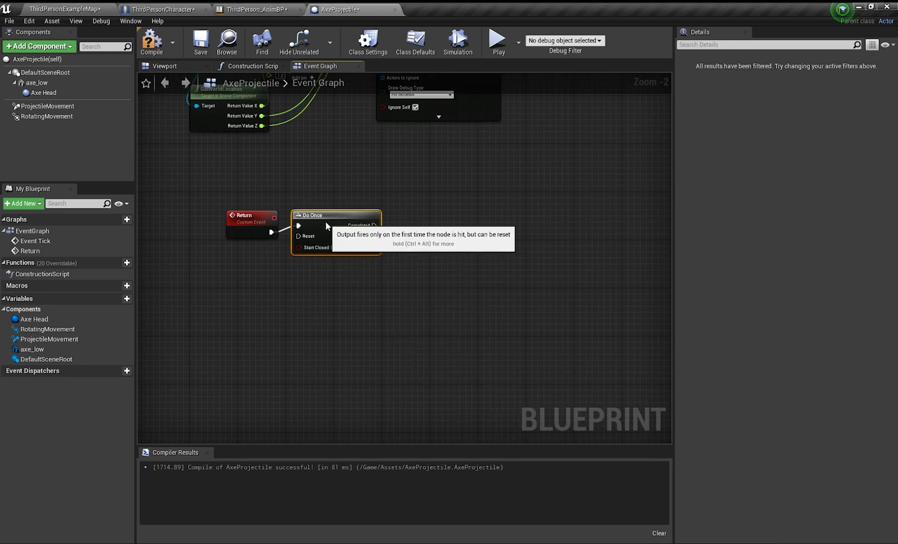
{"action": "left_click", "coordinate": [383, 219]}
{"action": "right_click_drag", "start_coordinate": [455, 216], "coordinate": [406, 222]}
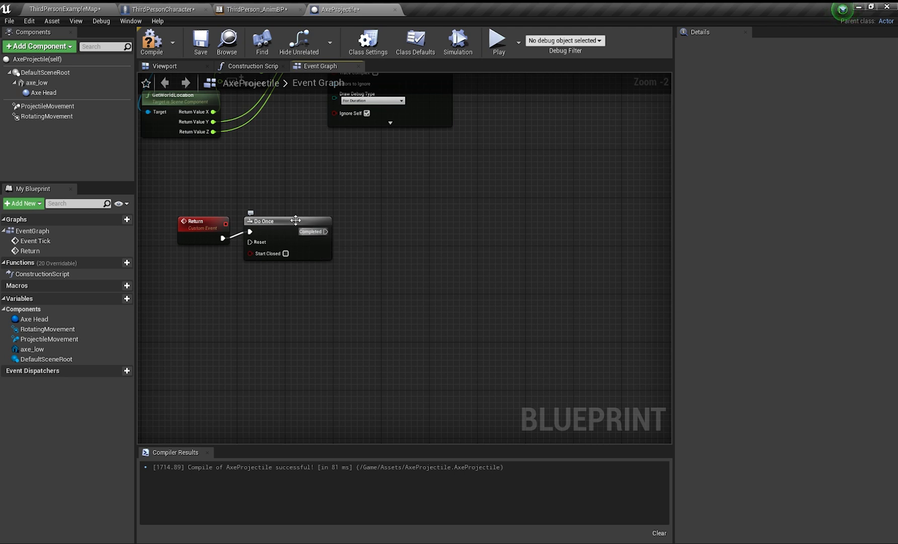
- Add a Default Scene Root reference with a Move Component To node, executed after the Return event's Do Once node
{"action": "left_click_drag", "start_coordinate": [45, 72], "coordinate": [401, 275]}
{"action": "type", "text": "movi"}
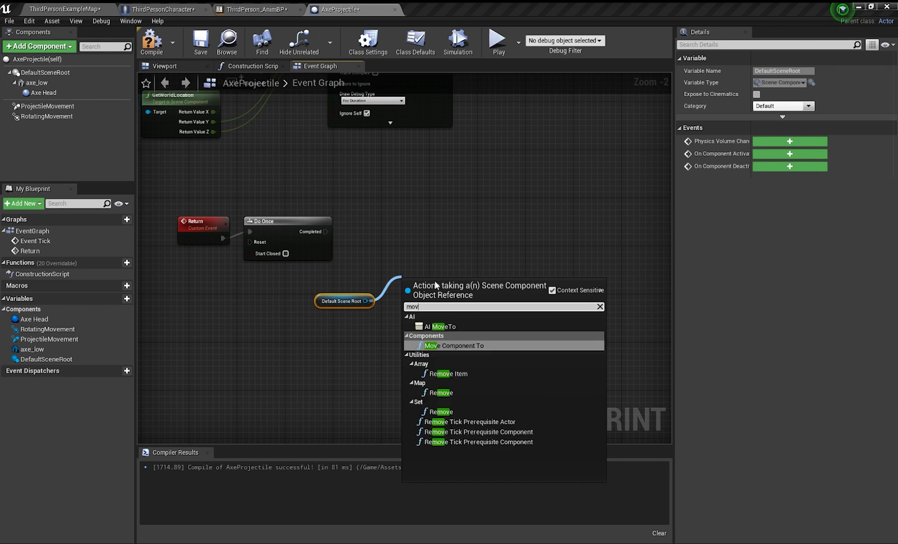
{"action": "left_click", "coordinate": [452, 343]}
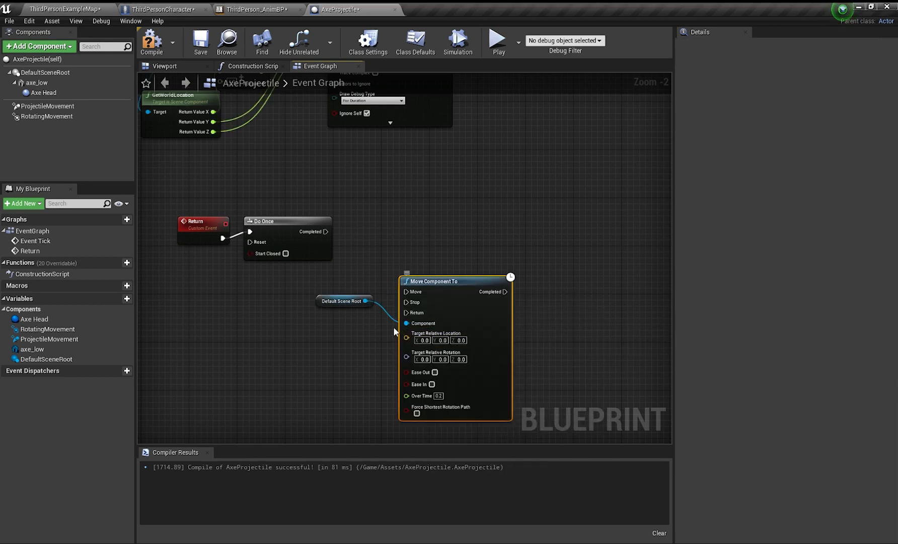
{"action": "left_click_drag", "start_coordinate": [443, 283], "coordinate": [432, 223]}
{"action": "mouse_move", "coordinate": [305, 227]}
{"action": "left_mouse_down"}
{"action": "mouse_move", "coordinate": [397, 227]}
{"action": "mouse_move", "coordinate": [317, 228]}
{"action": "left_mouse_up"}
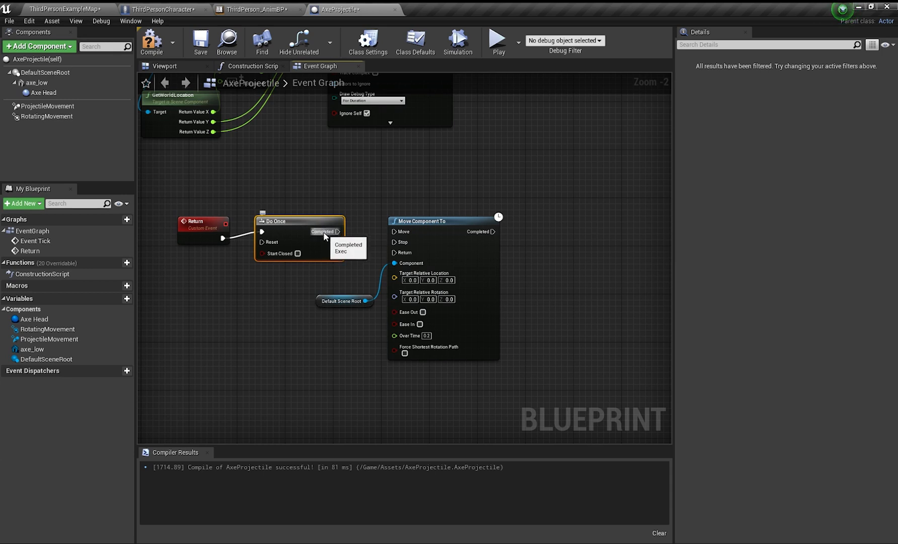
{"action": "left_click_drag", "start_coordinate": [324, 234], "coordinate": [409, 235]}
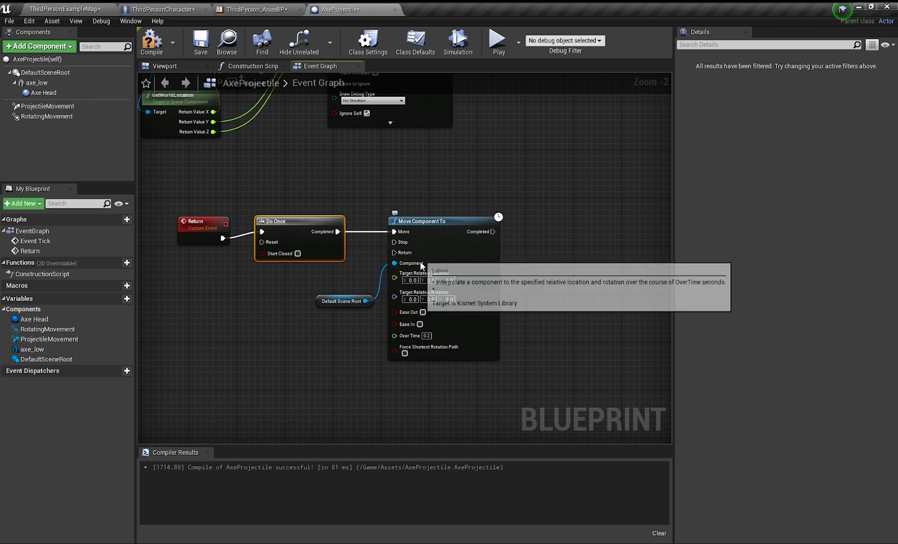
{"action": "left_click_drag", "start_coordinate": [328, 302], "coordinate": [272, 291]}
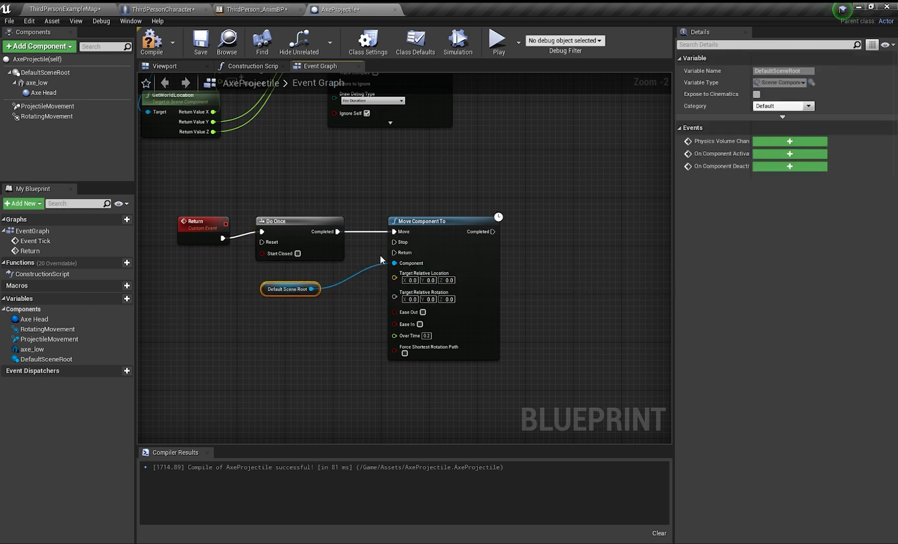
{"action": "key", "text": "ctrl+z"}
- Make room before Move Component To and insert a Cast To ThirdPersonCharacter node after Do Once
{"action": "left_click_drag", "start_coordinate": [370, 226], "coordinate": [394, 309]}
{"action": "left_click_drag", "start_coordinate": [433, 234], "coordinate": [546, 220]}
{"action": "left_click", "coordinate": [386, 222]}
{"action": "left_click_drag", "start_coordinate": [336, 232], "coordinate": [361, 231]}
{"action": "type", "text": "third"}
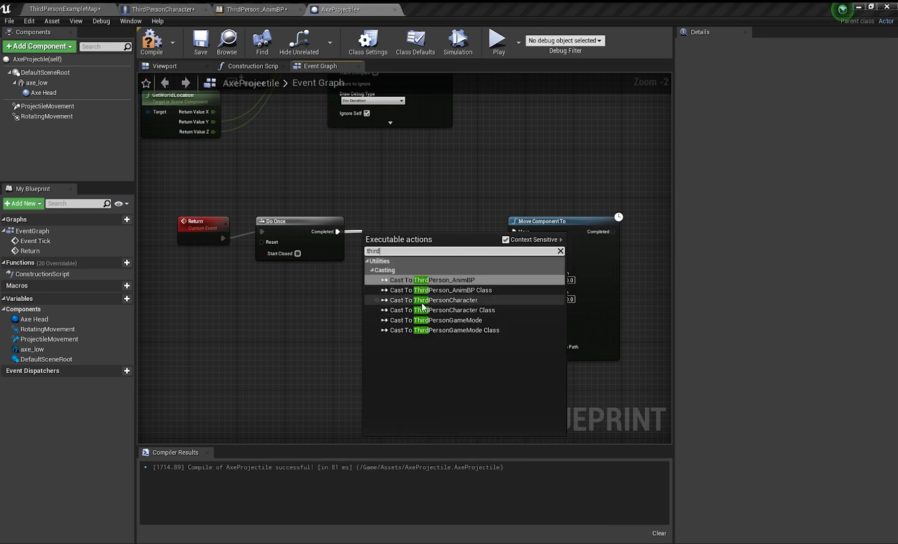
{"action": "left_click", "coordinate": [433, 299]}
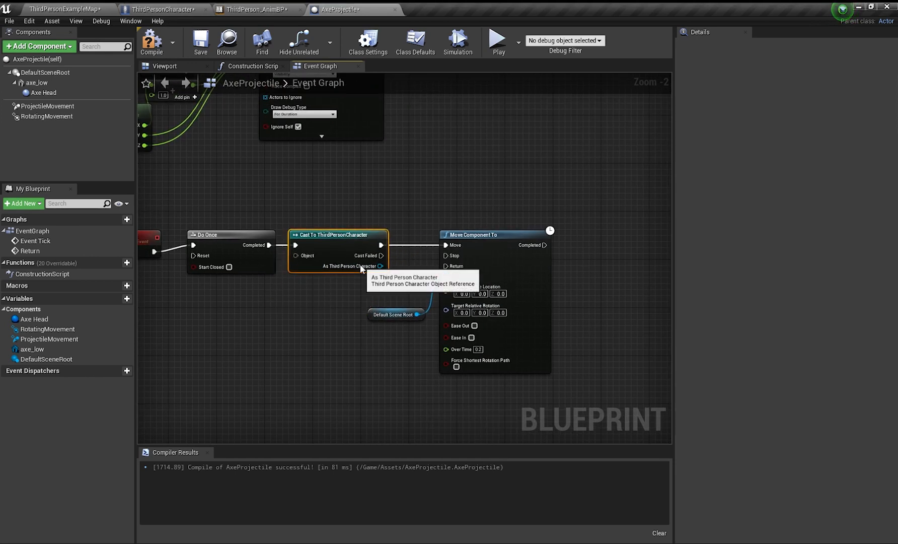
- Add a GetWorldTransform (Mesh) node from the cast's As Third Person Character output
{"action": "left_click_drag", "start_coordinate": [360, 265], "coordinate": [333, 350]}
{"action": "type", "text": "get"}
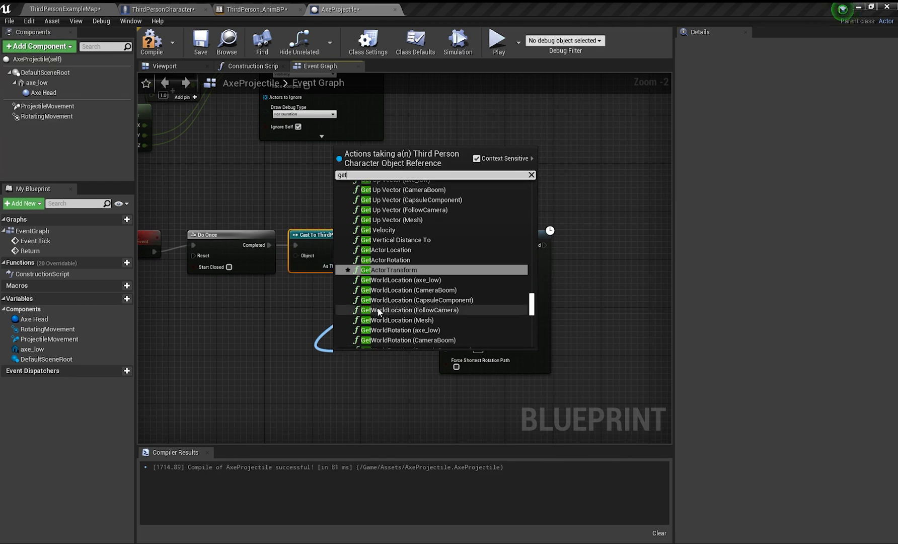
{"action": "type", "text": " world tra"}
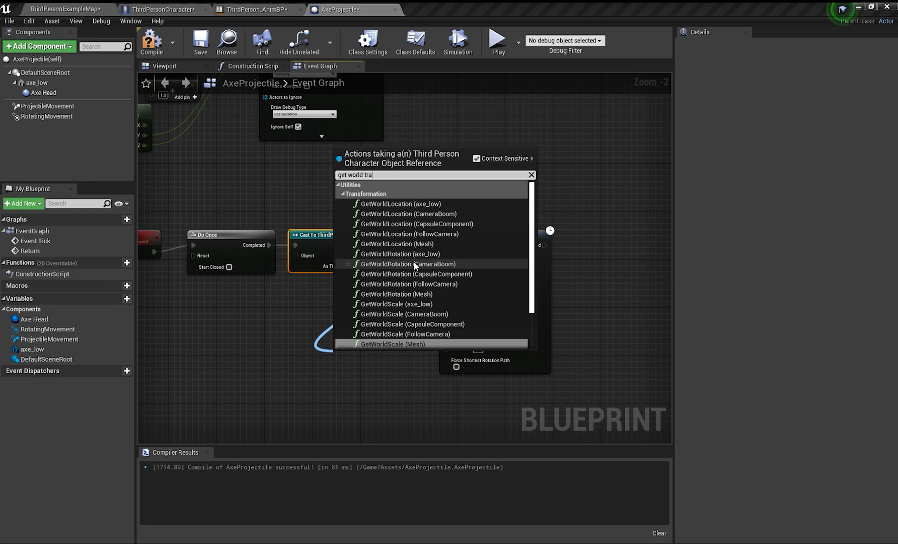
{"action": "scroll", "coordinate": [424, 322], "scroll_direction": "down", "scroll_amount": 3}
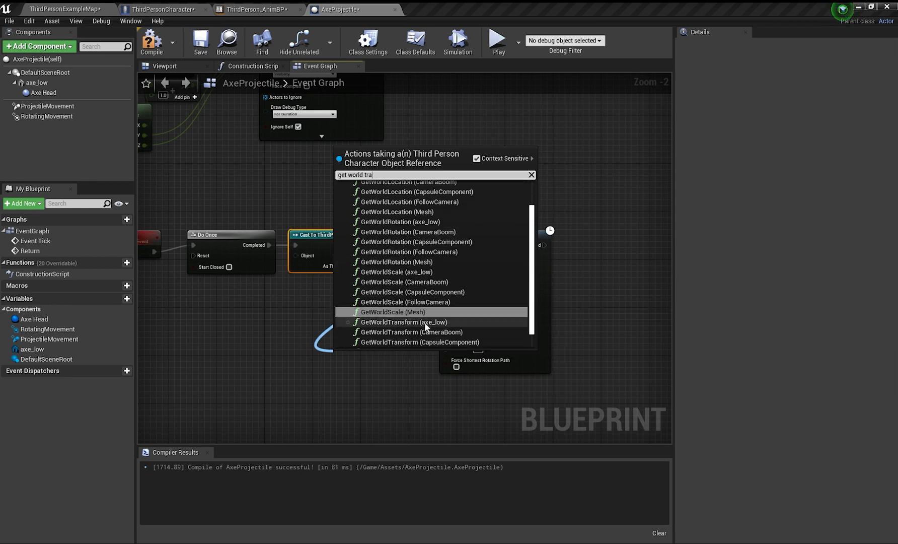
{"action": "scroll", "coordinate": [422, 317], "scroll_direction": "up", "scroll_amount": 3}
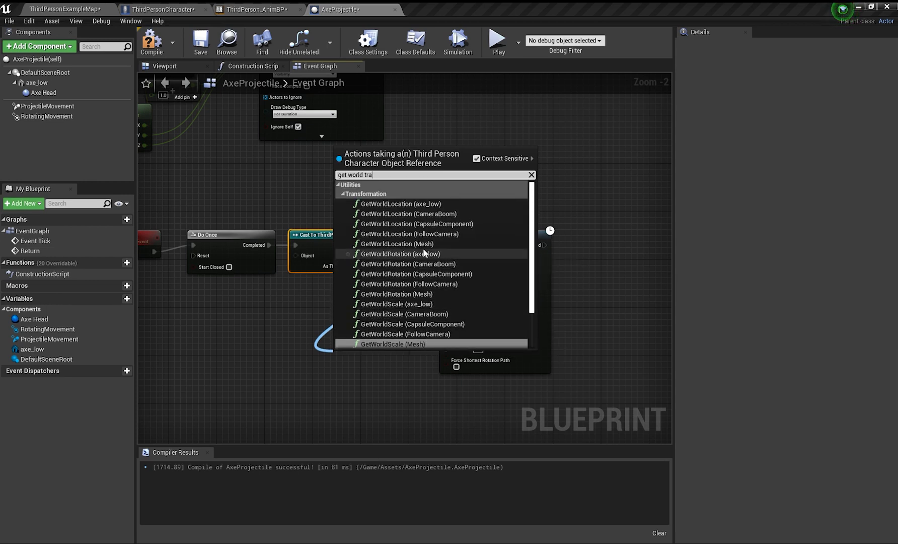
{"action": "scroll", "coordinate": [432, 291], "scroll_direction": "down", "scroll_amount": 3}
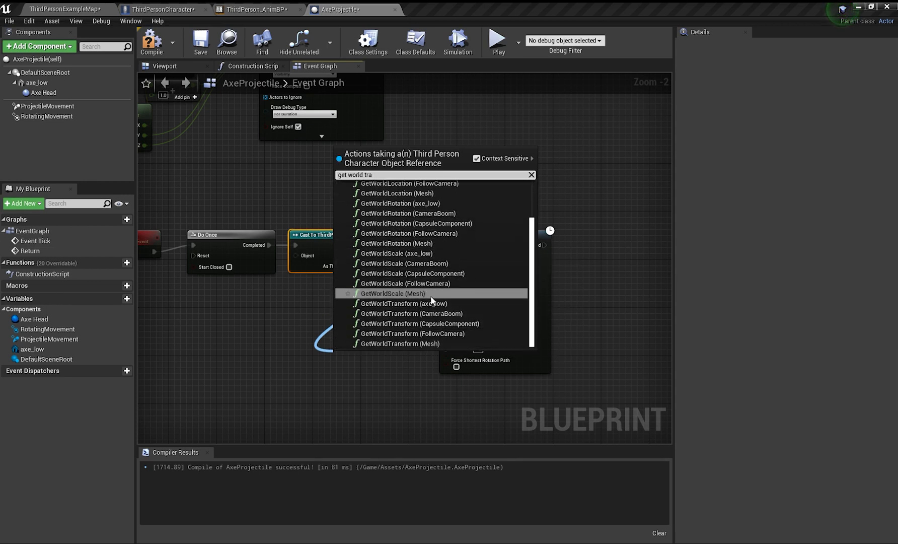
{"action": "left_click", "coordinate": [416, 341]}
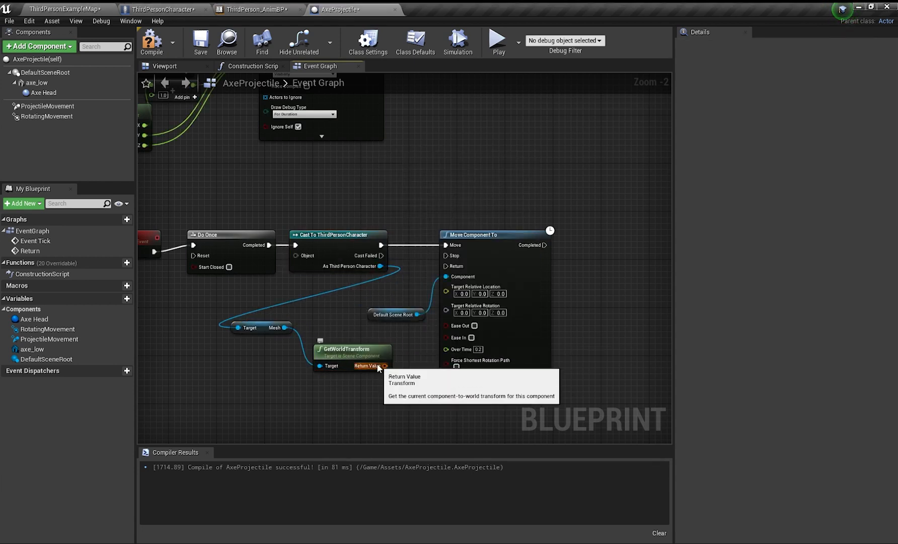
- Split the GetWorldTransform return value and connect its location and rotation to Move Component To's target relative location and rotation
{"action": "right_click", "coordinate": [384, 365]}
{"action": "left_click", "coordinate": [400, 389]}
{"action": "left_click_drag", "start_coordinate": [361, 352], "coordinate": [445, 287]}
{"action": "left_click_drag", "start_coordinate": [392, 363], "coordinate": [446, 301]}
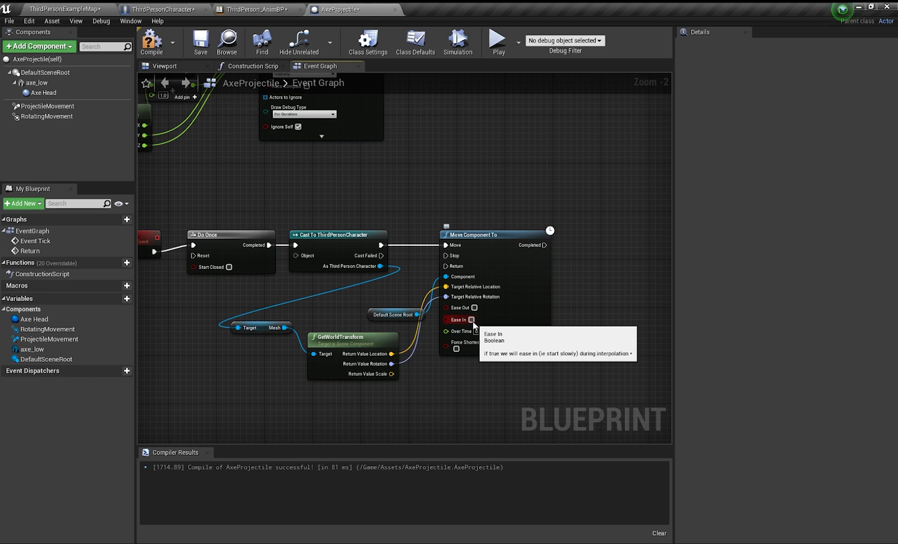
- Enable Ease In and set Over Time to 0.4 on Move Component To, and tidy the Default Scene Root reference's position
{"action": "left_click", "coordinate": [471, 319]}
{"action": "left_click", "coordinate": [477, 331]}
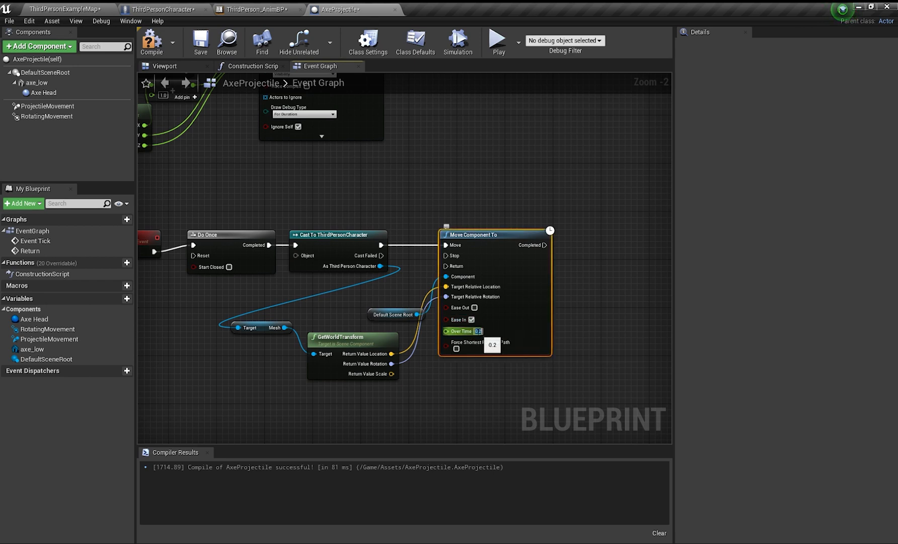
{"action": "left_click", "coordinate": [440, 375]}
{"action": "left_click_drag", "start_coordinate": [374, 310], "coordinate": [354, 292]}
{"action": "right_click_drag", "start_coordinate": [399, 282], "coordinate": [361, 273]}
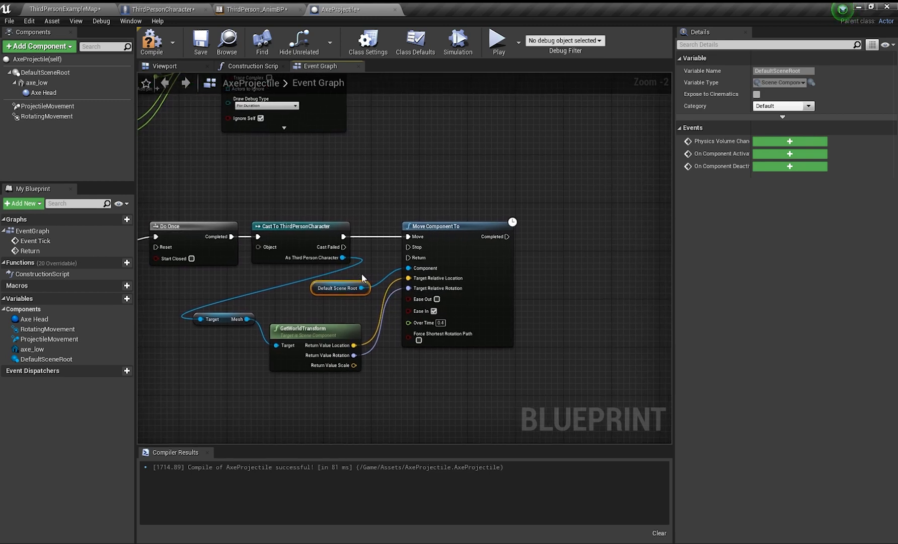
- Add a DestroyActor node executed when Move Component To completes, and compile the blueprint
{"action": "right_click_drag", "start_coordinate": [540, 247], "coordinate": [375, 274]}
{"action": "left_click_drag", "start_coordinate": [347, 269], "coordinate": [387, 271]}
{"action": "type", "text": "destroy"}
{"action": "left_click", "coordinate": [445, 428]}
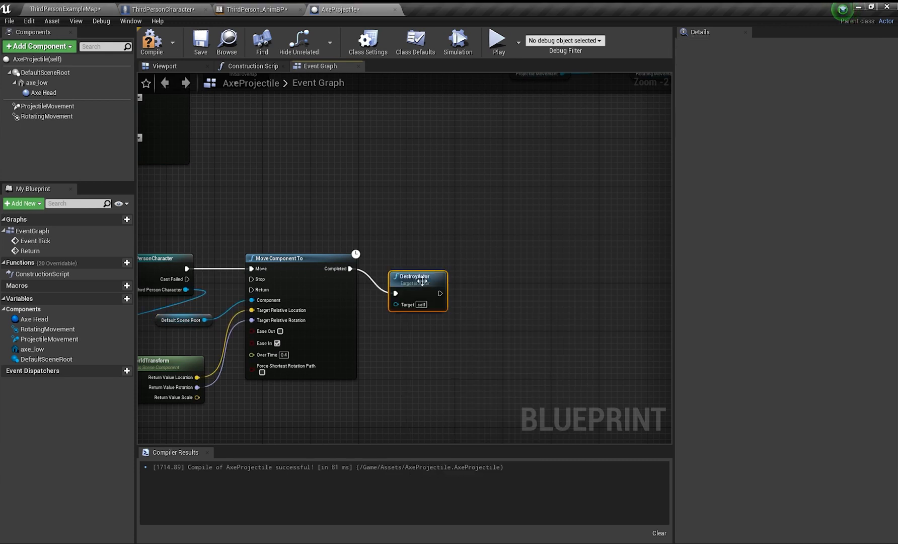
{"action": "left_click", "coordinate": [283, 178]}
{"action": "left_click", "coordinate": [155, 57]}
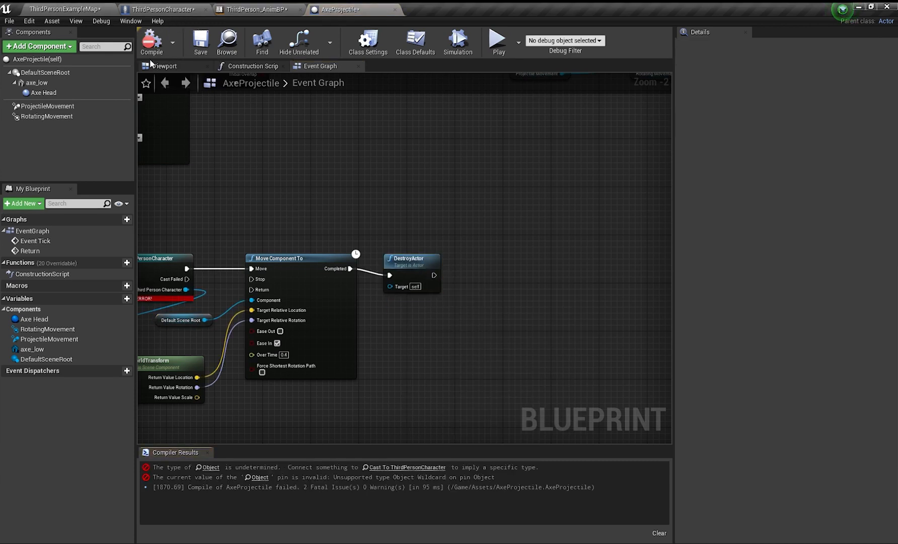
{"action": "right_click_drag", "start_coordinate": [247, 369], "coordinate": [439, 348]}
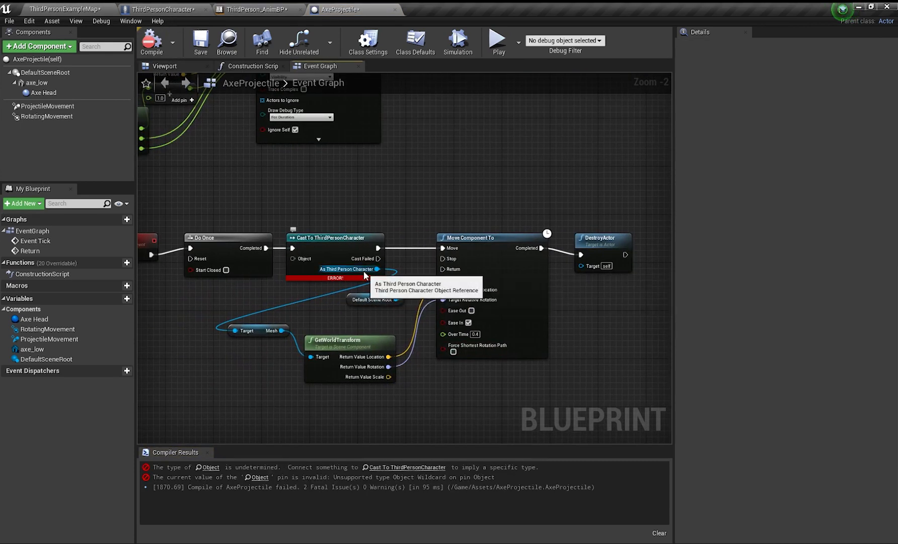
{"action": "left_click_drag", "start_coordinate": [303, 259], "coordinate": [238, 305]}
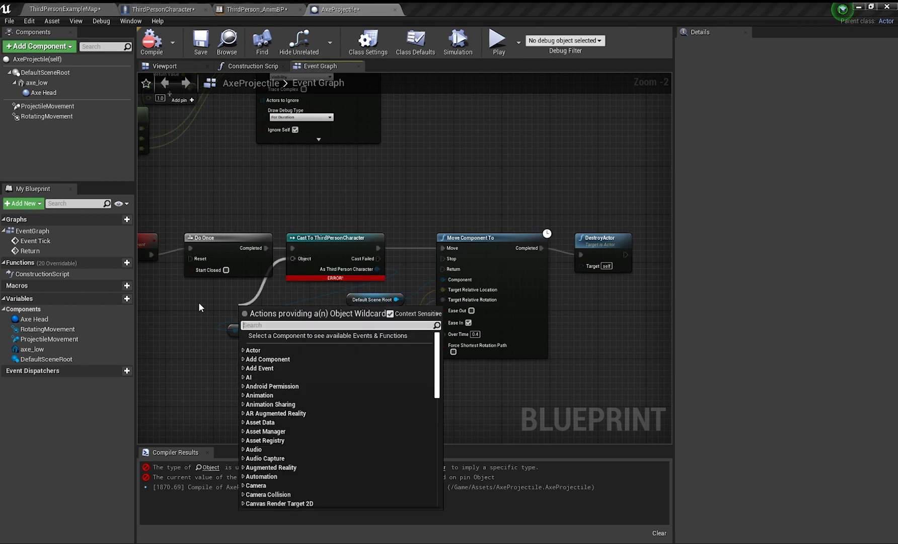
{"action": "left_click", "coordinate": [199, 302]}
{"action": "key", "text": "ctrl+z"}
{"action": "key", "text": "ctrl+z"}
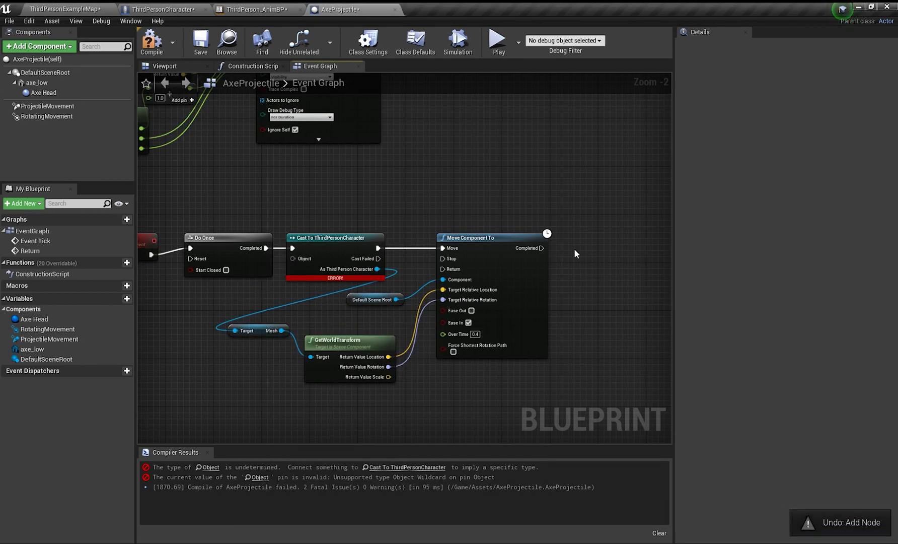
{"action": "right_click_drag", "start_coordinate": [574, 248], "coordinate": [506, 249]}
{"action": "key", "text": "ctrl+y"}
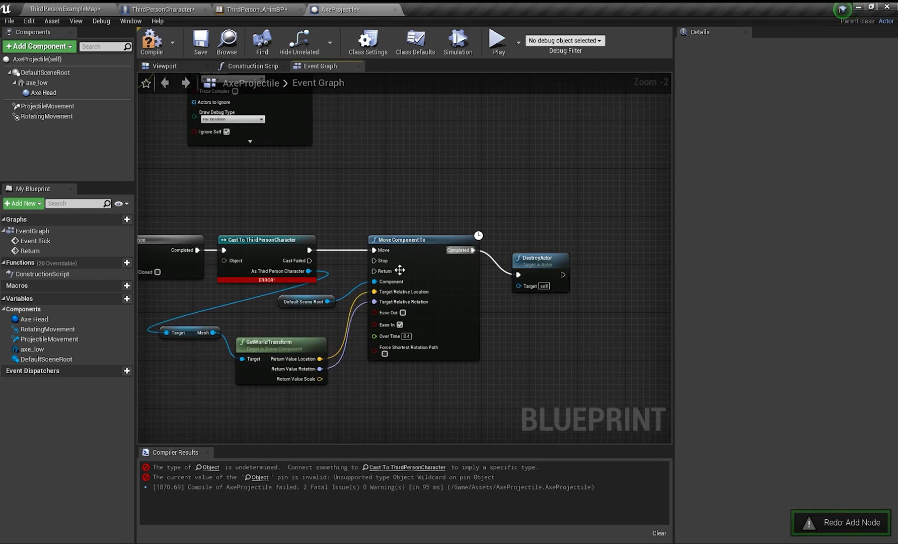
- Add a Get Player Character node feeding the Object input of Cast To ThirdPersonCharacter
{"action": "right_click_drag", "start_coordinate": [302, 269], "coordinate": [482, 232]}
{"action": "left_click_drag", "start_coordinate": [404, 224], "coordinate": [340, 271]}
{"action": "type", "text": "player"}
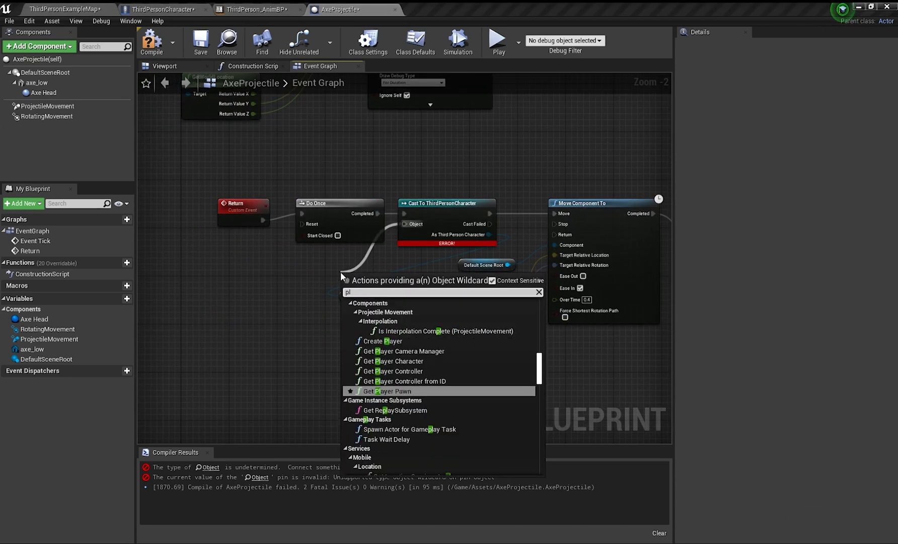
{"action": "left_click", "coordinate": [408, 363]}
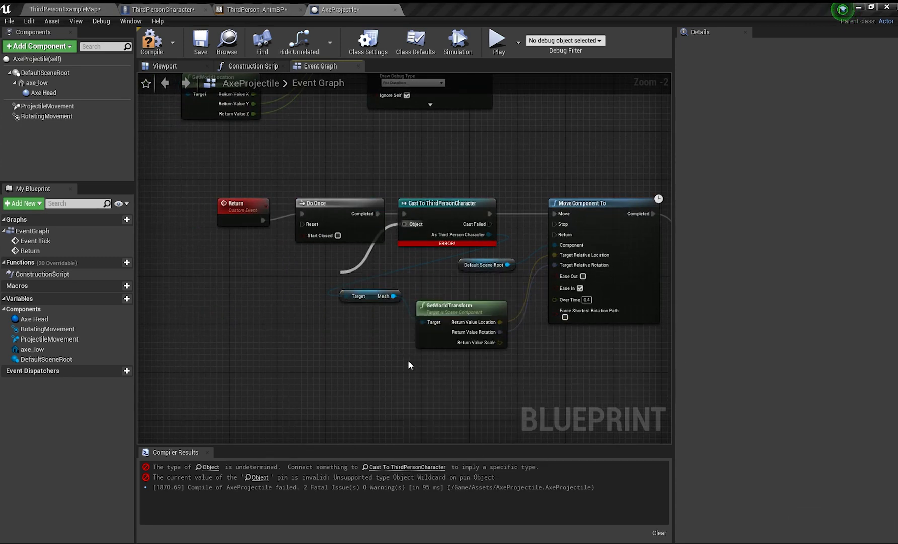
- Tidy the Get Player Character node's position beneath the cast and compile the AxeProjectile blueprint
{"action": "left_click_drag", "start_coordinate": [386, 271], "coordinate": [381, 253]}
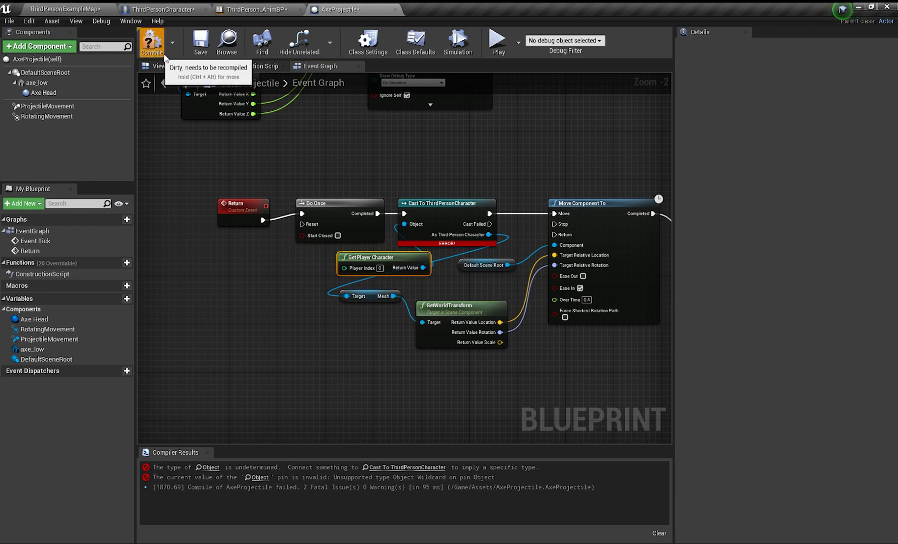
{"action": "left_click", "coordinate": [151, 40]}
- Add a custom event named The Great Reappearing Axe to ThirdPersonCharacter's event graph, below The Great Dissappearing Axe logic
{"action": "left_click", "coordinate": [161, 10]}
{"action": "right_click_drag", "start_coordinate": [218, 114], "coordinate": [414, 152]}
{"action": "scroll", "coordinate": [414, 152], "scroll_direction": "down", "scroll_amount": 4}
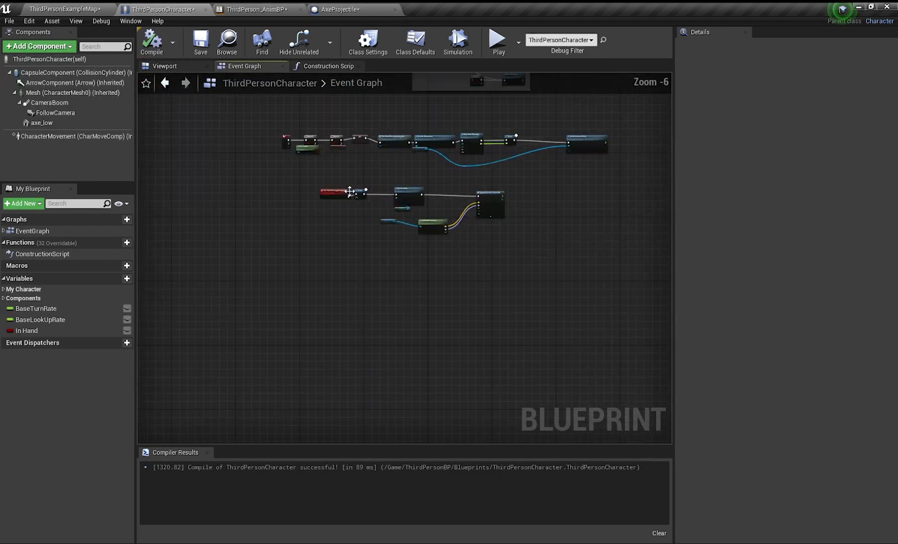
{"action": "scroll", "coordinate": [350, 191], "scroll_direction": "up", "scroll_amount": 6}
{"action": "scroll", "coordinate": [351, 189], "scroll_direction": "down", "scroll_amount": 2}
{"action": "right_click_drag", "start_coordinate": [347, 186], "coordinate": [291, 261]}
{"action": "right_click_drag", "start_coordinate": [362, 165], "coordinate": [321, 147]}
{"action": "right_click", "coordinate": [290, 285]}
{"action": "type", "text": "custom"}
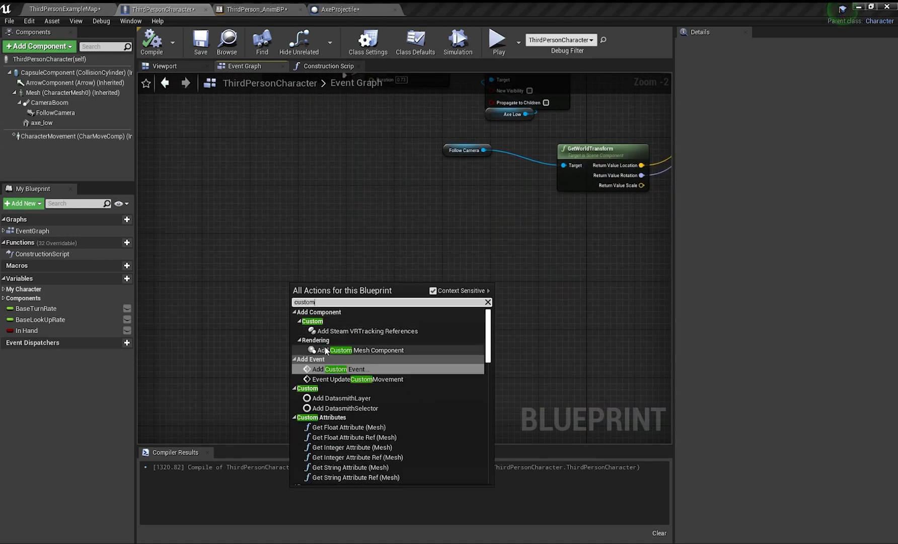
{"action": "left_click", "coordinate": [335, 369]}
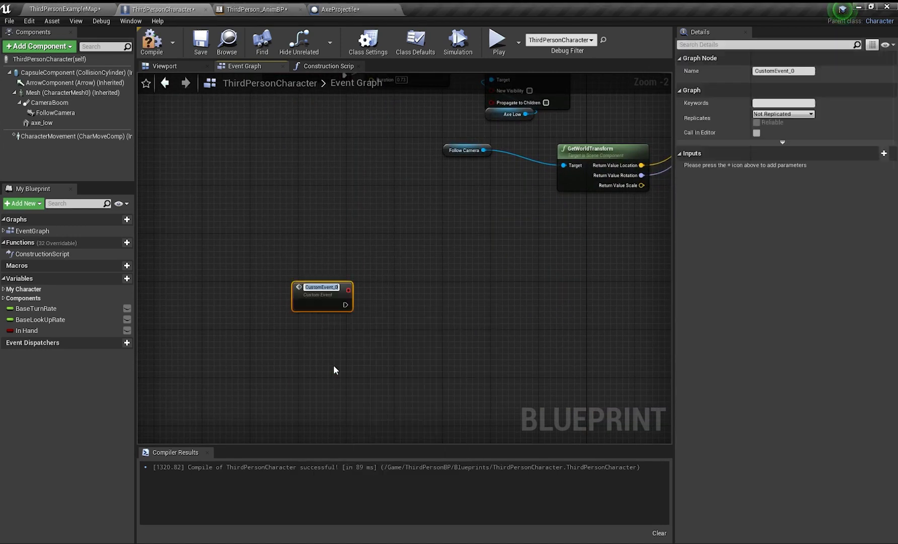
{"action": "type", "text": "The G"}
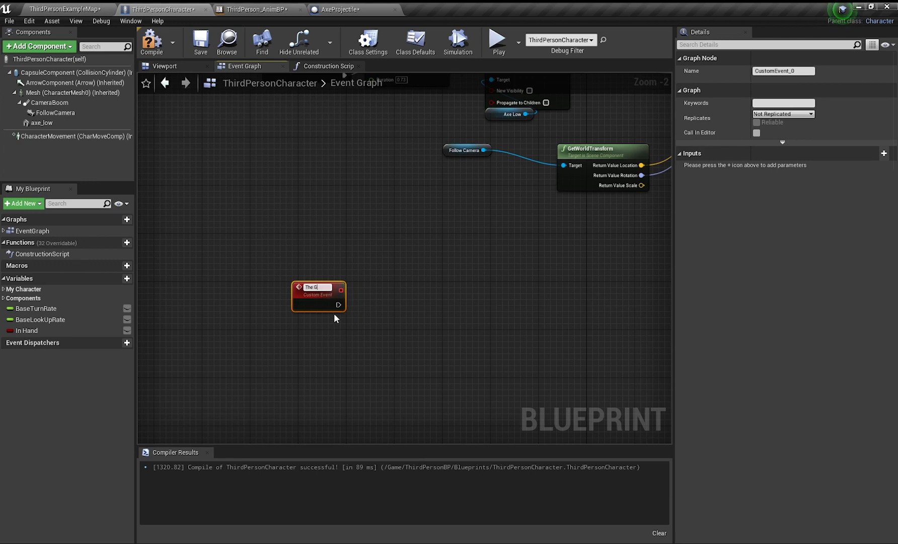
{"action": "type", "text": "reat Reappe"}
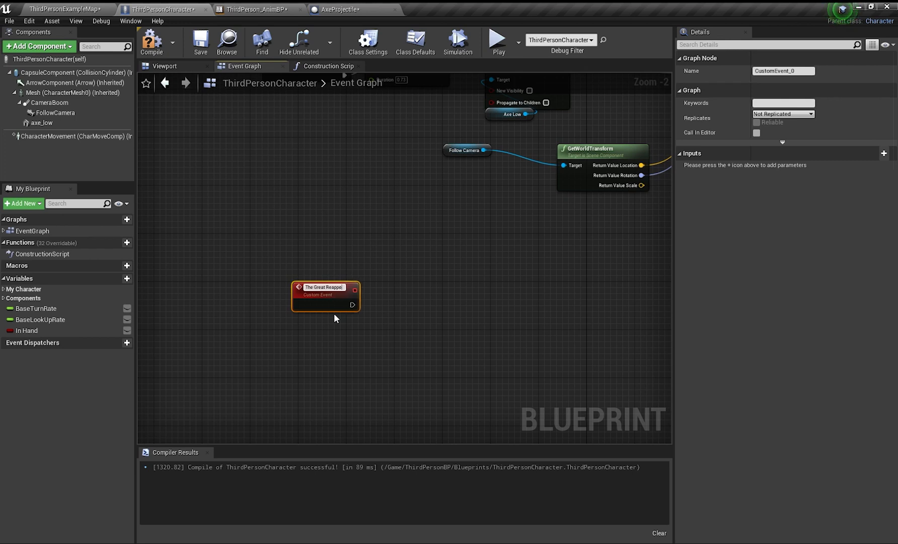
{"action": "type", "text": "aring Ax"}
{"action": "type", "text": "e"}
{"action": "key", "text": "Return"}
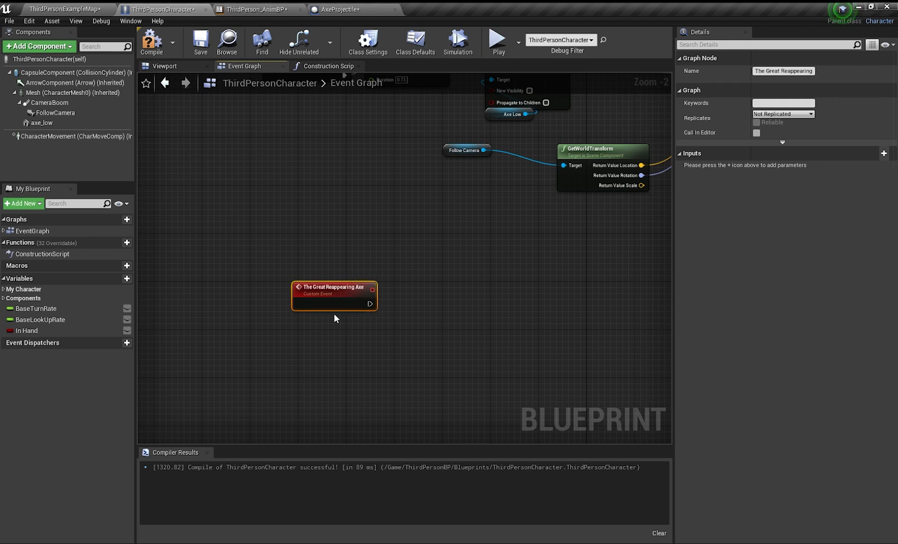
{"action": "right_click_drag", "start_coordinate": [334, 313], "coordinate": [331, 279]}
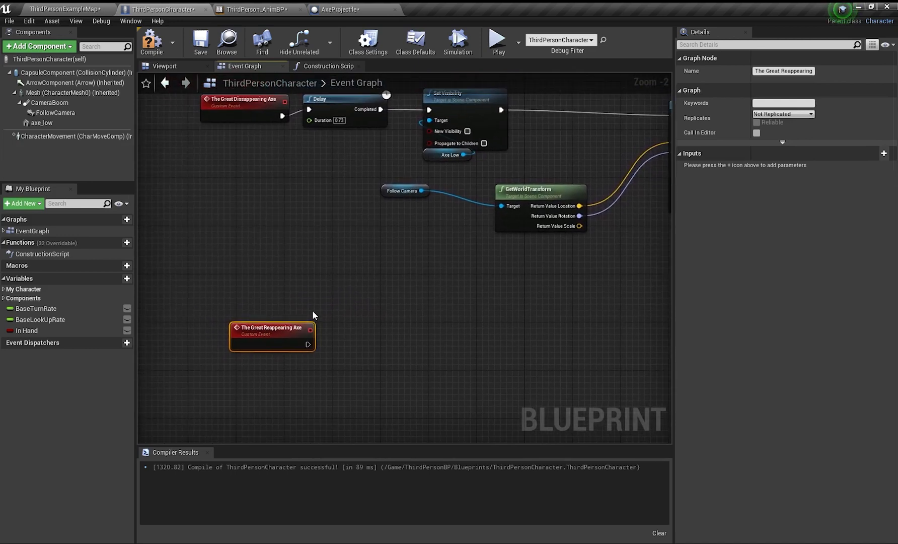
{"action": "left_click_drag", "start_coordinate": [290, 327], "coordinate": [274, 325]}
- Try a Do Once node executed by The Great Reappearing Axe event
{"action": "right_click_drag", "start_coordinate": [372, 284], "coordinate": [163, 317]}
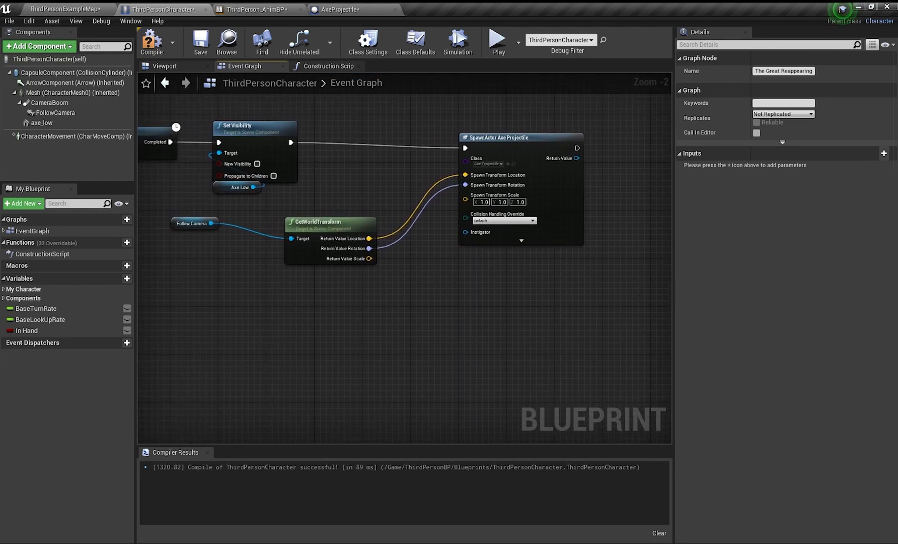
{"action": "right_click_drag", "start_coordinate": [118, 348], "coordinate": [26, 352]}
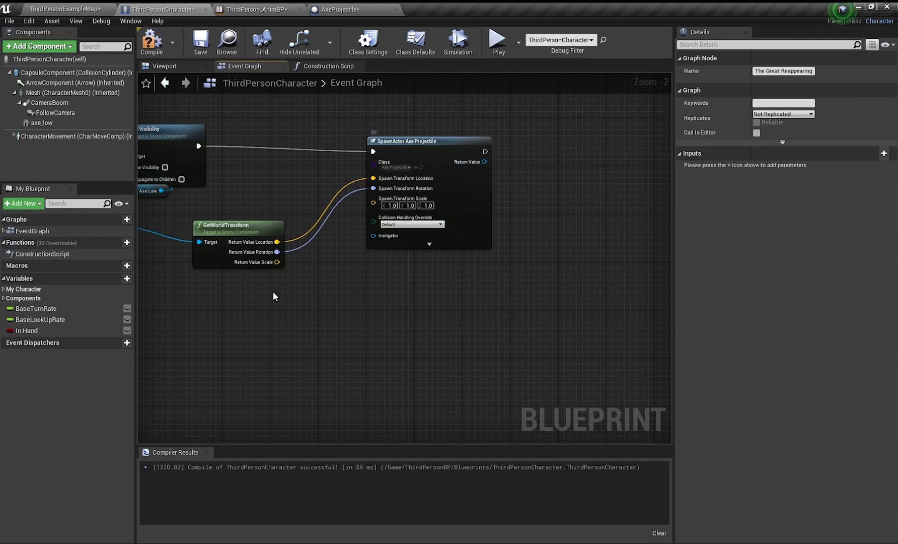
{"action": "right_click_drag", "start_coordinate": [273, 295], "coordinate": [361, 268]}
{"action": "left_click_drag", "start_coordinate": [307, 292], "coordinate": [356, 284]}
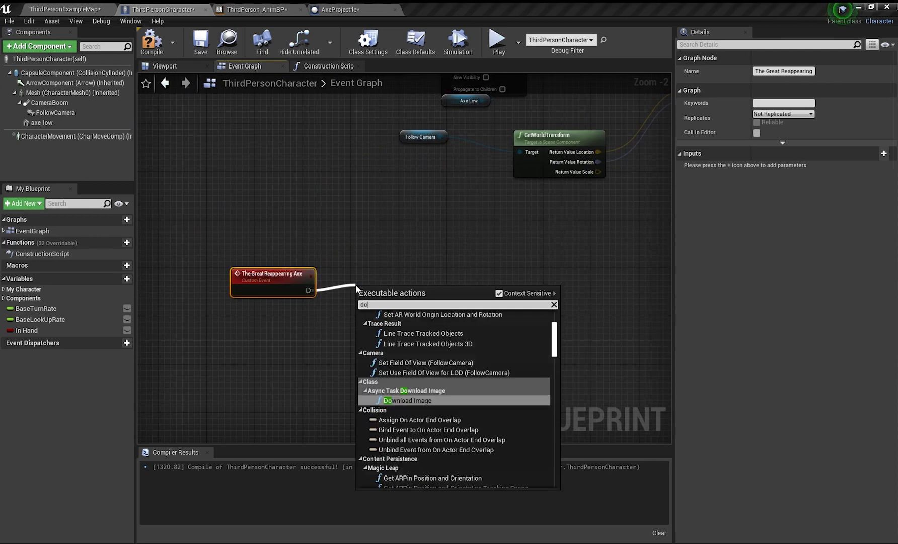
{"action": "type", "text": "do o"}
{"action": "left_click", "coordinate": [406, 408]}
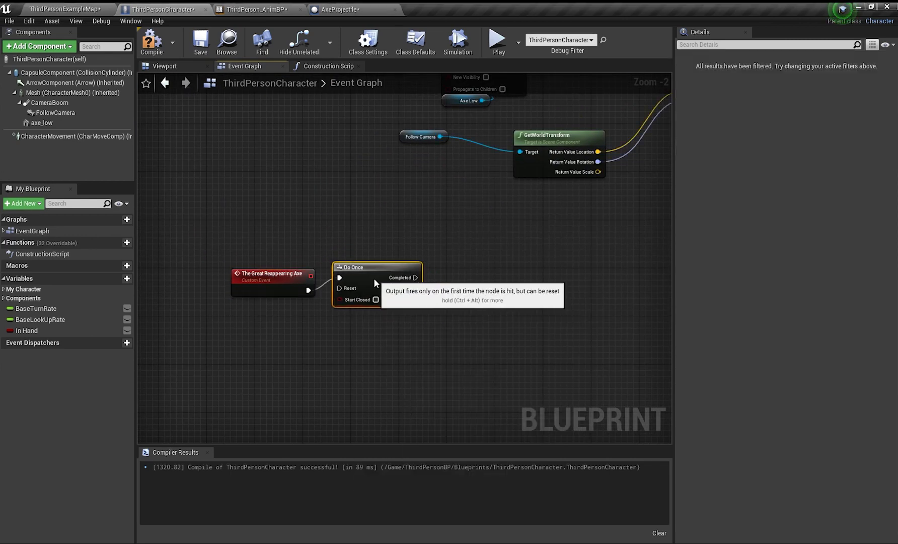
- Add a call to the Return event that targets the return value of SpawnActor Axe Projectile
{"action": "right_click_drag", "start_coordinate": [369, 275], "coordinate": [0, 343]}
{"action": "left_click_drag", "start_coordinate": [388, 140], "coordinate": [445, 143]}
{"action": "type", "text": "get"}
{"action": "key", "text": "BackSpace"}
{"action": "key", "text": "BackSpace"}
{"action": "key", "text": "BackSpace"}
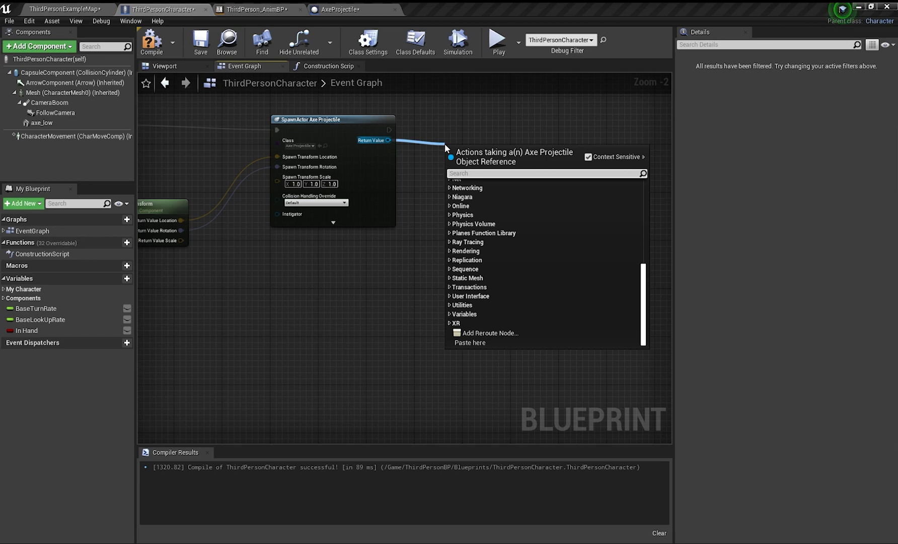
{"action": "type", "text": "return"}
{"action": "key", "text": "Return"}
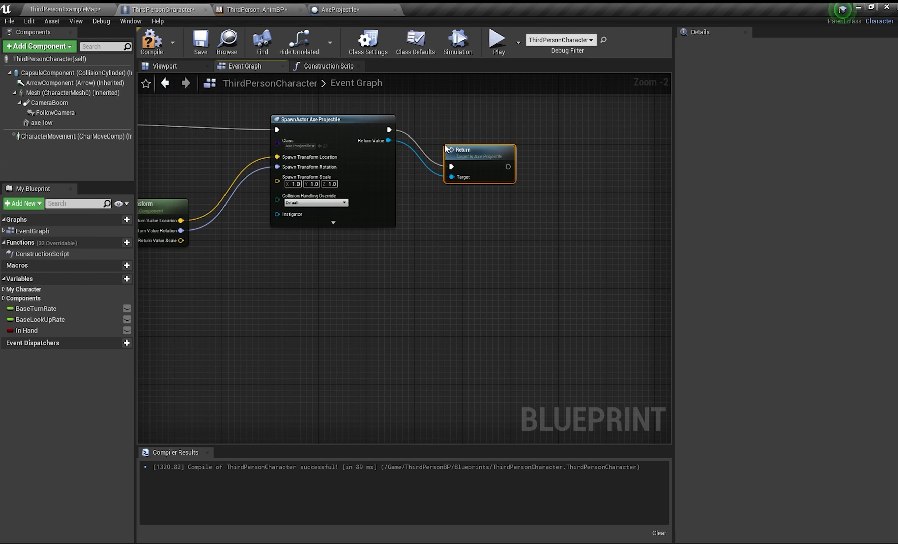
- Move the Return call beside The Great Reappearing Axe event and execute it directly from that event
{"action": "left_click_drag", "start_coordinate": [466, 157], "coordinate": [350, 355]}
{"action": "right_click_drag", "start_coordinate": [350, 355], "coordinate": [370, 295]}
{"action": "left_click_drag", "start_coordinate": [378, 292], "coordinate": [378, 286]}
{"action": "left_click_drag", "start_coordinate": [296, 292], "coordinate": [355, 298]}
{"action": "right_click_drag", "start_coordinate": [200, 130], "coordinate": [285, 148]}
{"action": "left_click_drag", "start_coordinate": [304, 312], "coordinate": [375, 306]}
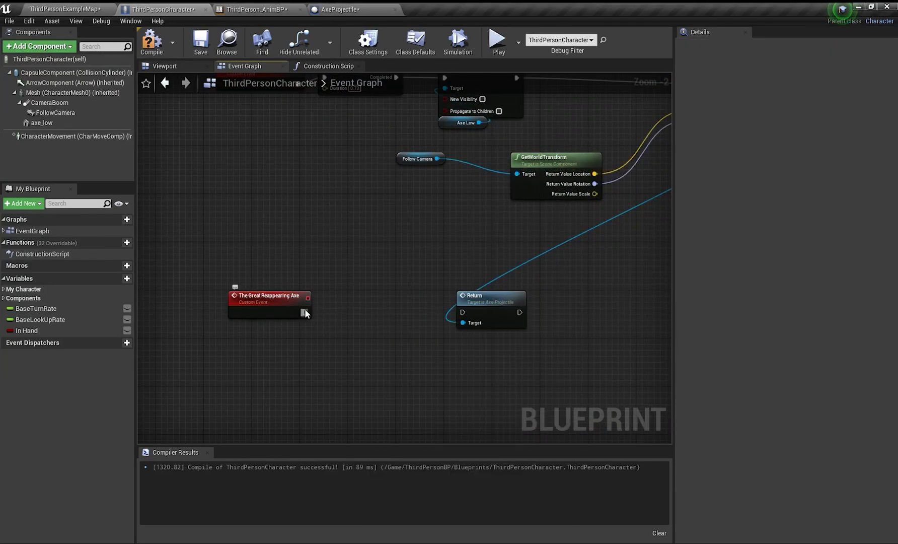
{"action": "right_click_drag", "start_coordinate": [321, 264], "coordinate": [237, 298]}
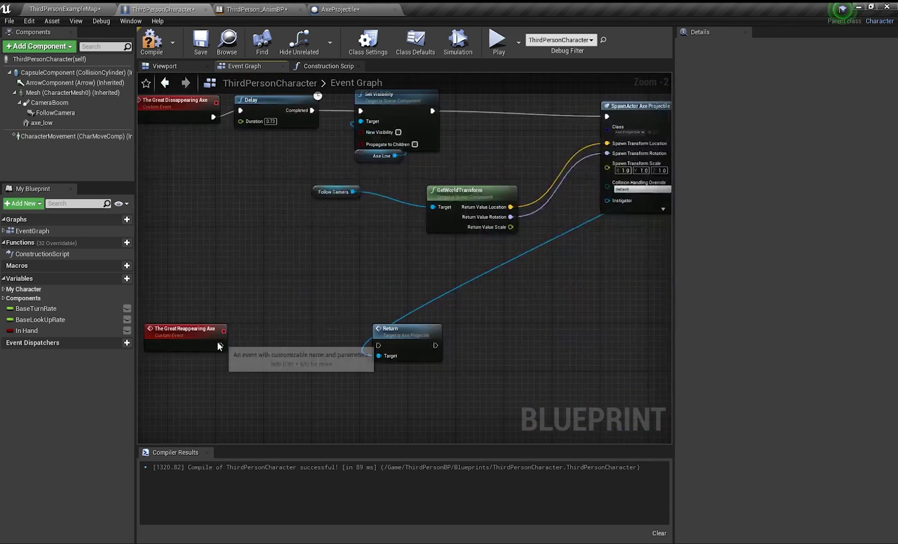
{"action": "left_click_drag", "start_coordinate": [220, 344], "coordinate": [378, 345]}
{"action": "right_click_drag", "start_coordinate": [363, 336], "coordinate": [435, 329]}
{"action": "left_click_drag", "start_coordinate": [450, 331], "coordinate": [360, 334]}
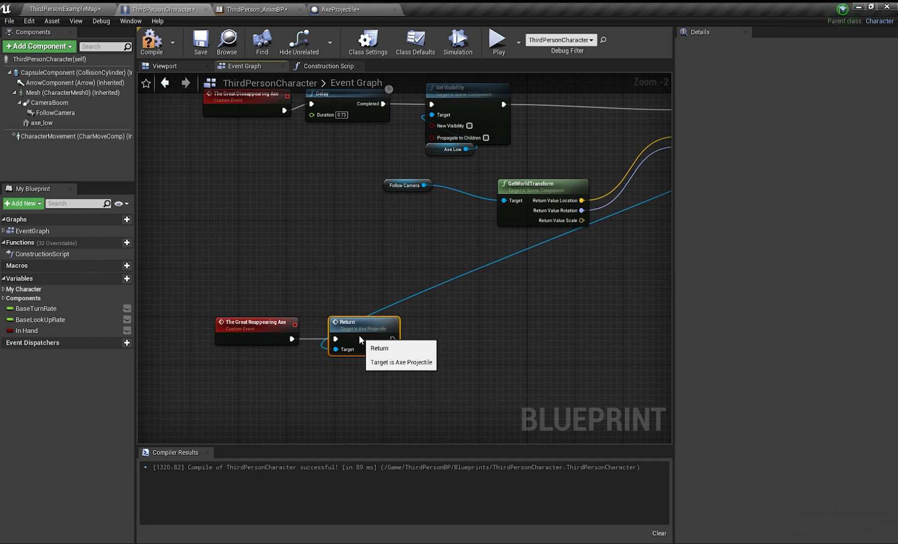
{"action": "right_click_drag", "start_coordinate": [394, 330], "coordinate": [370, 283]}
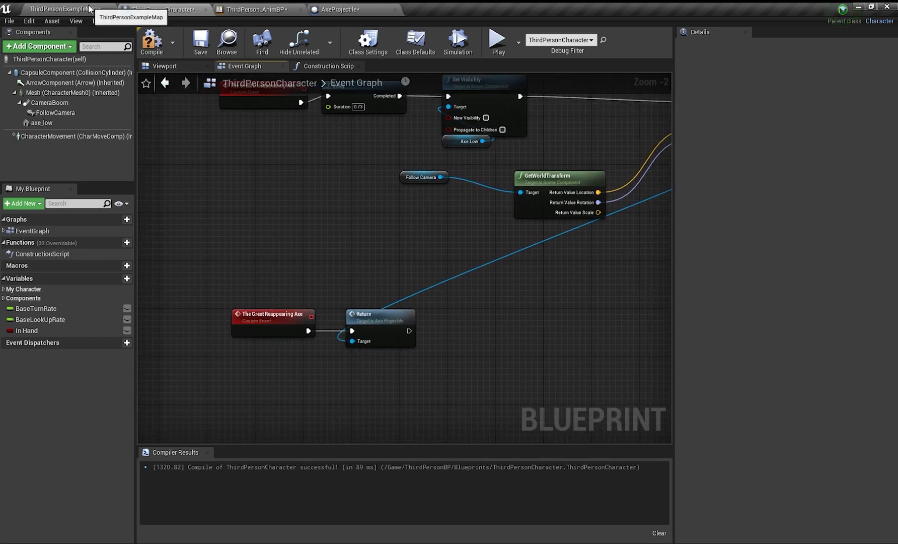
- Add a Set In Hand node with In Hand enabled, executed after the Return call, and compile the blueprint
{"action": "left_click_drag", "start_coordinate": [30, 330], "coordinate": [547, 323]}
{"action": "left_click", "coordinate": [151, 41]}
{"action": "right_click_drag", "start_coordinate": [547, 323], "coordinate": [495, 352]}
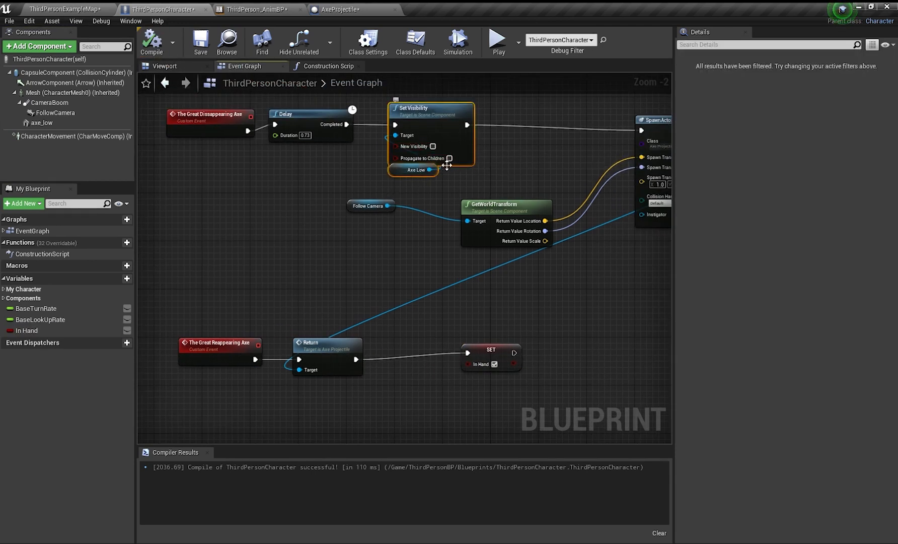
- Insert a copy of Set Visibility with its Axe Low target between Return and Set In Hand, with New Visibility enabled
{"action": "key", "text": "ctrl+v"}
{"action": "right_click_drag", "start_coordinate": [437, 312], "coordinate": [304, 179]}
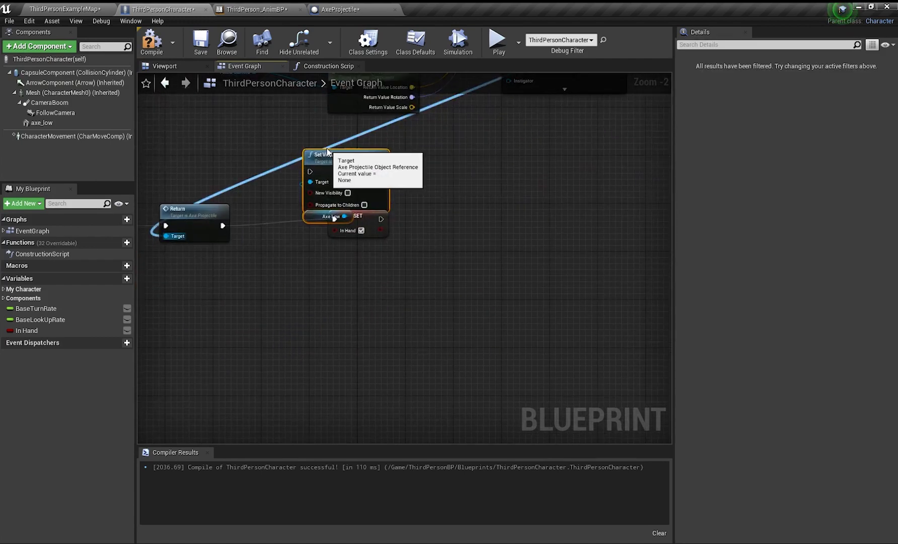
{"action": "left_click_drag", "start_coordinate": [328, 154], "coordinate": [274, 251]}
{"action": "left_click_drag", "start_coordinate": [351, 213], "coordinate": [387, 216]}
{"action": "left_click", "coordinate": [299, 258]}
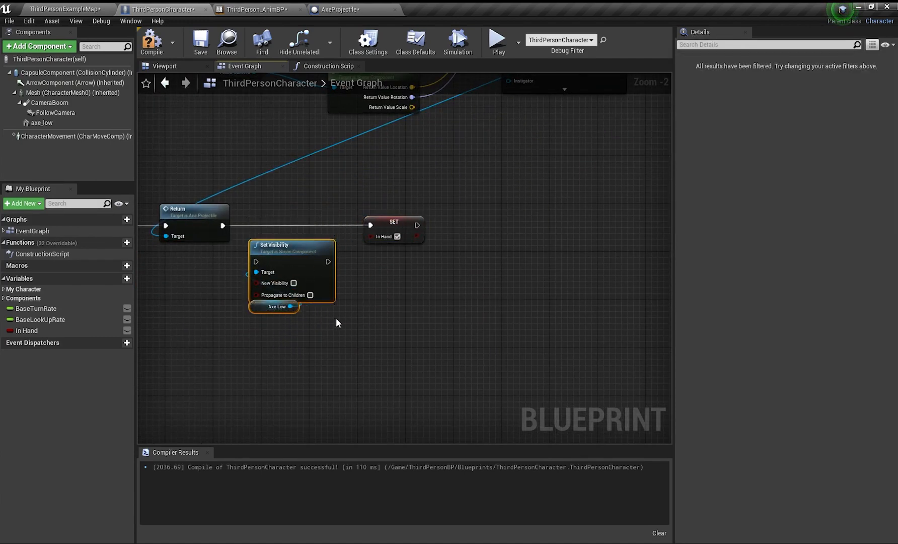
{"action": "left_click_drag", "start_coordinate": [299, 262], "coordinate": [299, 220]}
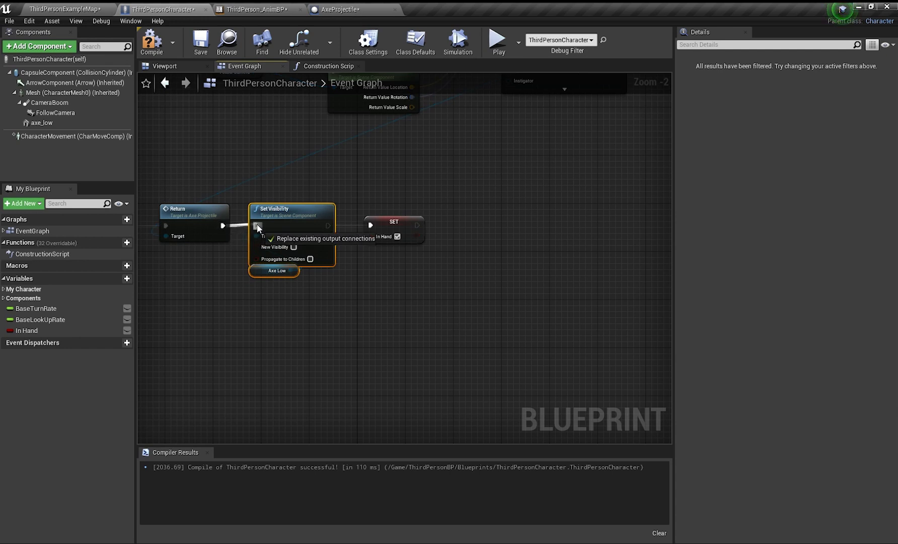
{"action": "left_click_drag", "start_coordinate": [364, 226], "coordinate": [370, 225]}
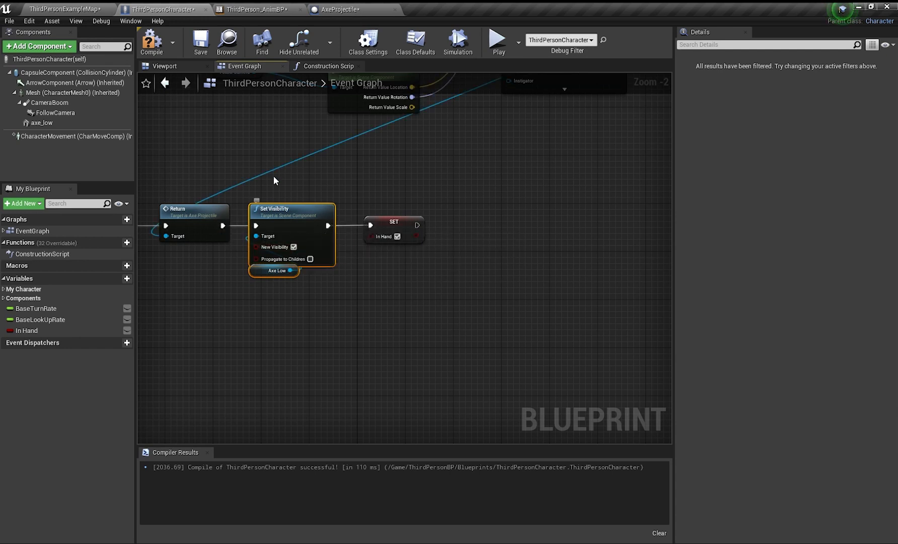
- Call The Great Reappearing Axe from the False output of the In Hand branch
{"action": "right_click_drag", "start_coordinate": [258, 173], "coordinate": [487, 333]}
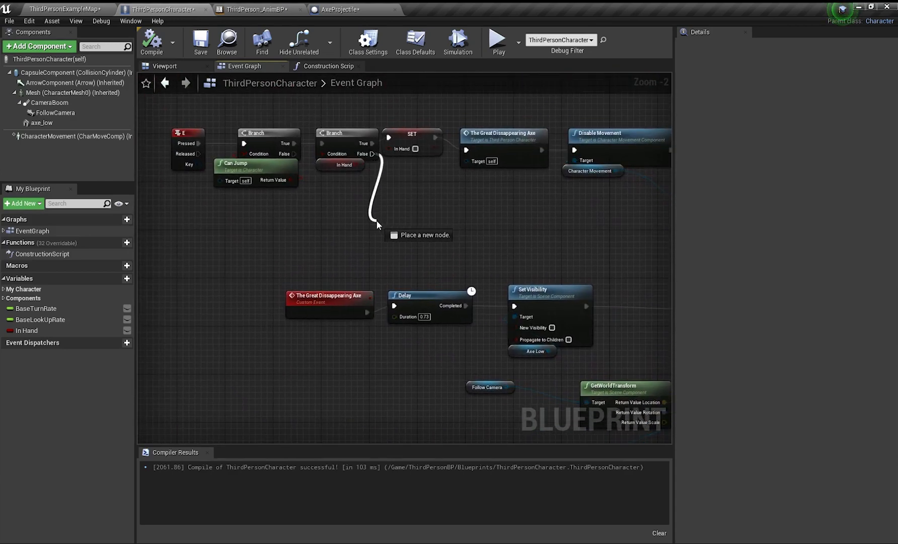
{"action": "left_click_drag", "start_coordinate": [376, 224], "coordinate": [377, 225]}
{"action": "type", "text": "the g"}
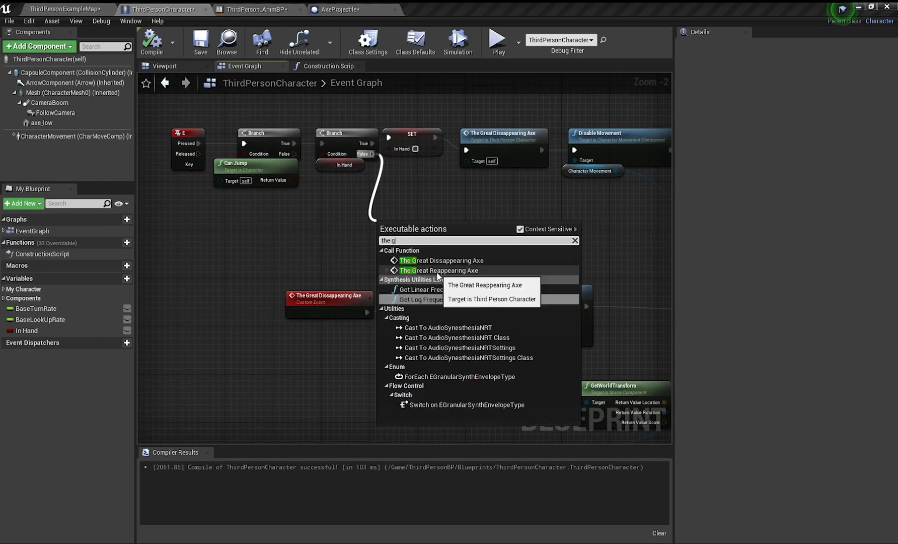
{"action": "left_click", "coordinate": [438, 270]}
- Play ThirdPersonExampleMap full screen and test throwing the axe and recalling it to the character's hand
{"action": "left_click", "coordinate": [64, 9]}
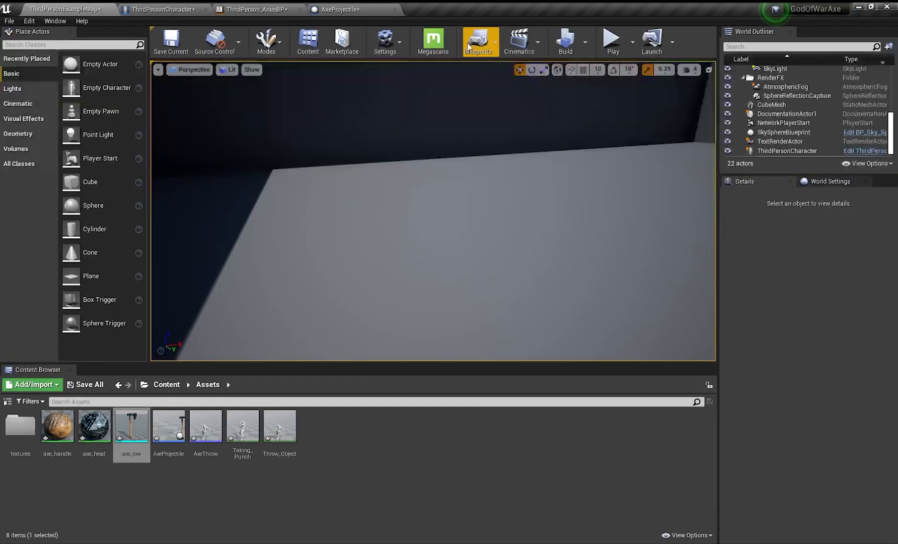
{"action": "left_click", "coordinate": [587, 114]}
{"action": "key", "text": "F11"}
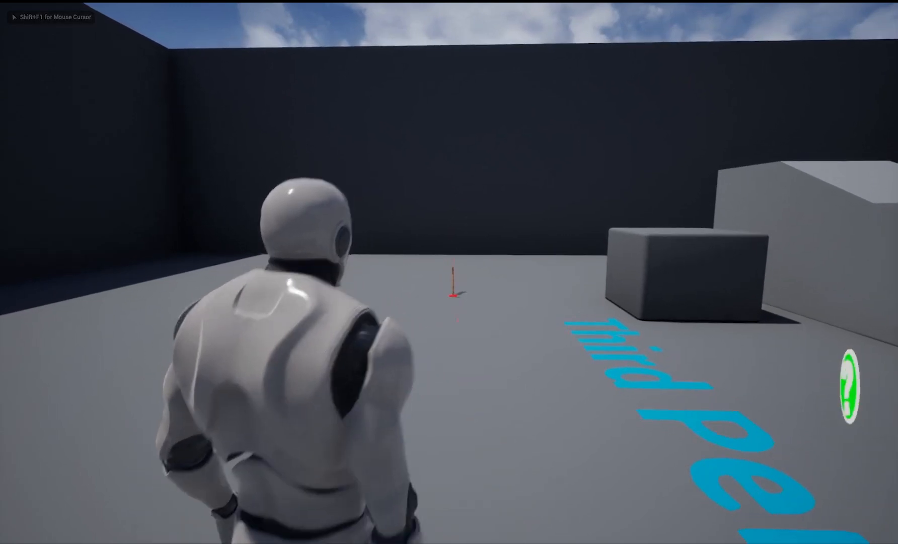
{"action": "key", "text": "a"}
{"action": "key", "text": "w"}
{"action": "key", "text": "r"}
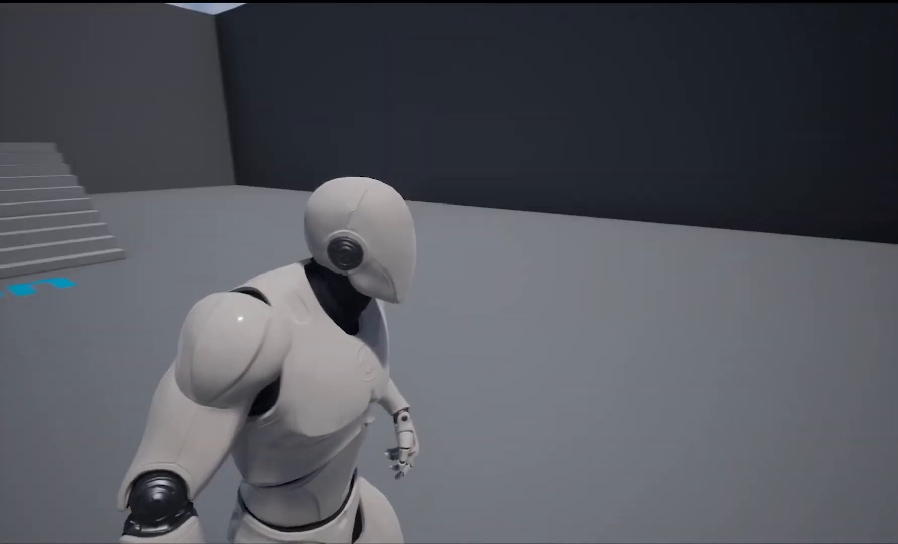
{"action": "left_click", "coordinate": [449, 272]}
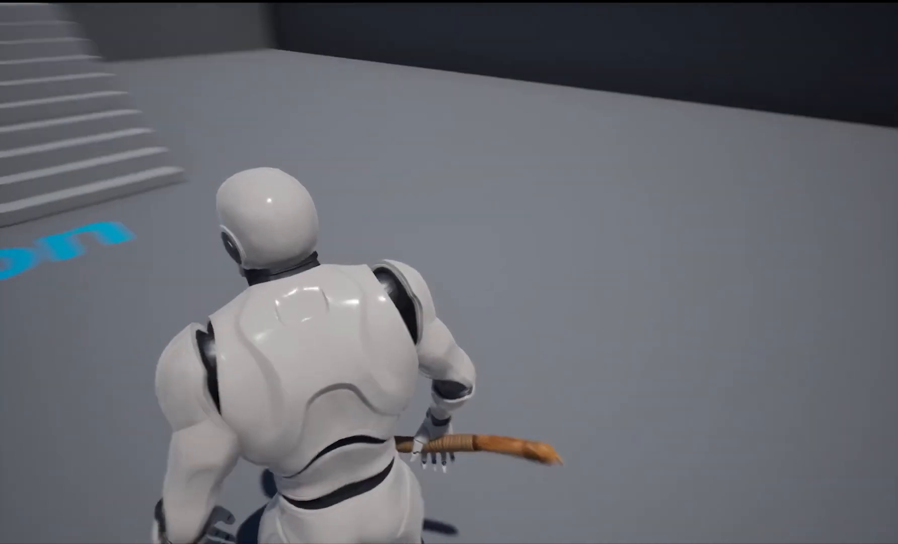
{"action": "key", "text": "Escape"}
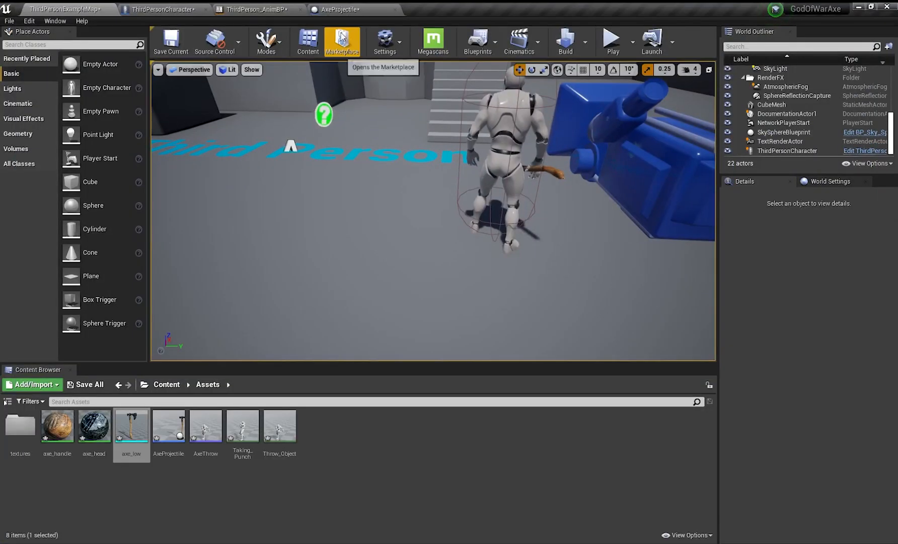
- Delete The Great Reappearing Axe call from the In Hand branch's False output
{"action": "left_click", "coordinate": [341, 10]}
{"action": "right_click_drag", "start_coordinate": [407, 187], "coordinate": [361, 158]}
{"action": "left_click", "coordinate": [141, 7]}
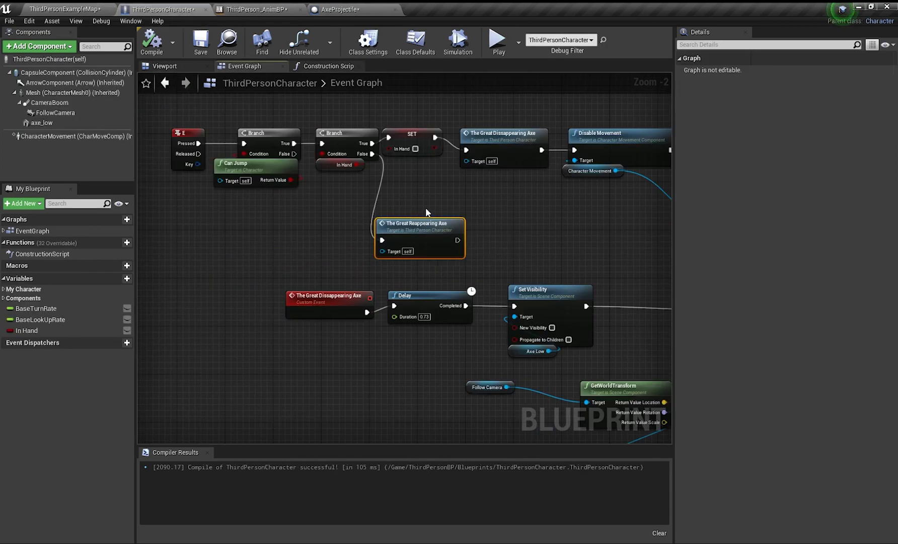
{"action": "key", "text": "Delete"}
{"action": "right_click_drag", "start_coordinate": [344, 169], "coordinate": [325, 200]}
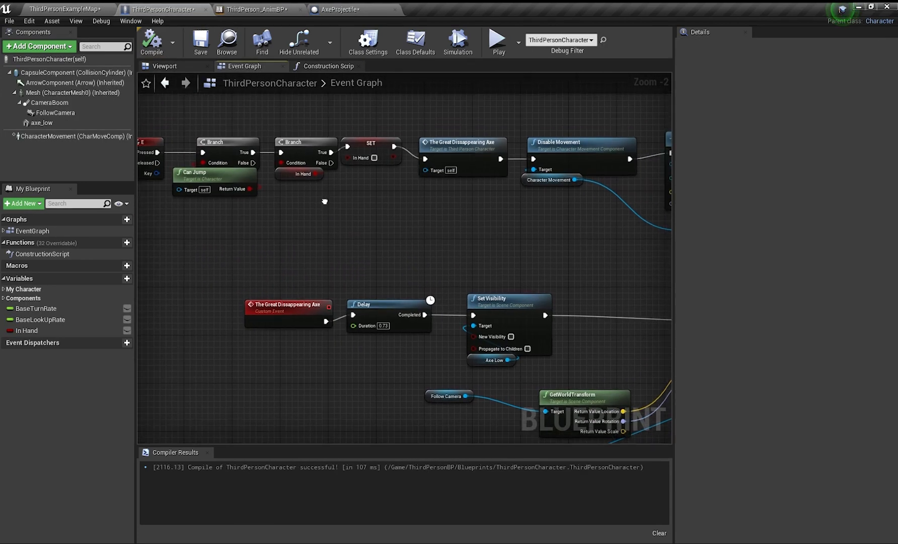
{"action": "scroll", "coordinate": [327, 203], "scroll_direction": "down", "scroll_amount": 1}
- Add a The Great Reappearing Axe call beside DestroyActor in AxeProjectile, targeting the cast's As Third Person Character output
{"action": "left_click", "coordinate": [355, 8]}
{"action": "right_click_drag", "start_coordinate": [462, 214], "coordinate": [616, 187]}
{"action": "left_click_drag", "start_coordinate": [541, 208], "coordinate": [464, 201]}
{"action": "type", "text": "the great"}
{"action": "left_click", "coordinate": [523, 294]}
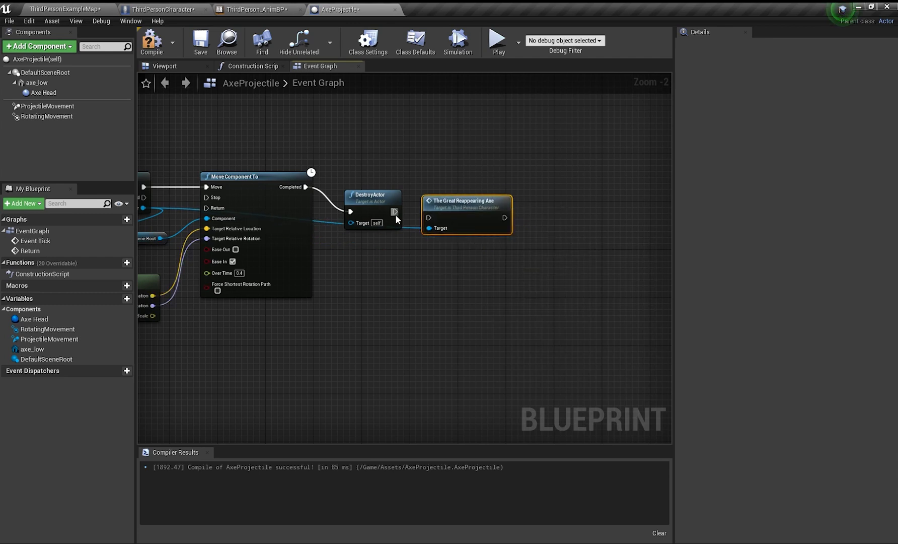
- In ThirdPersonCharacter, detach the Return call from The Great Reappearing Axe chain and run it from the In Hand branch's False output
{"action": "left_click", "coordinate": [87, 7]}
{"action": "left_click", "coordinate": [164, 9]}
{"action": "right_click_drag", "start_coordinate": [274, 115], "coordinate": [280, 175]}
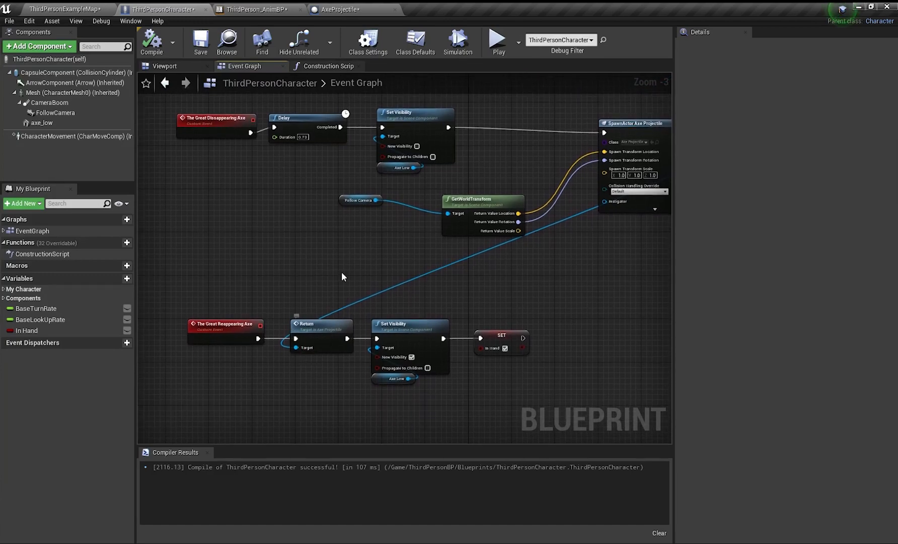
{"action": "right_click_drag", "start_coordinate": [342, 273], "coordinate": [389, 205]}
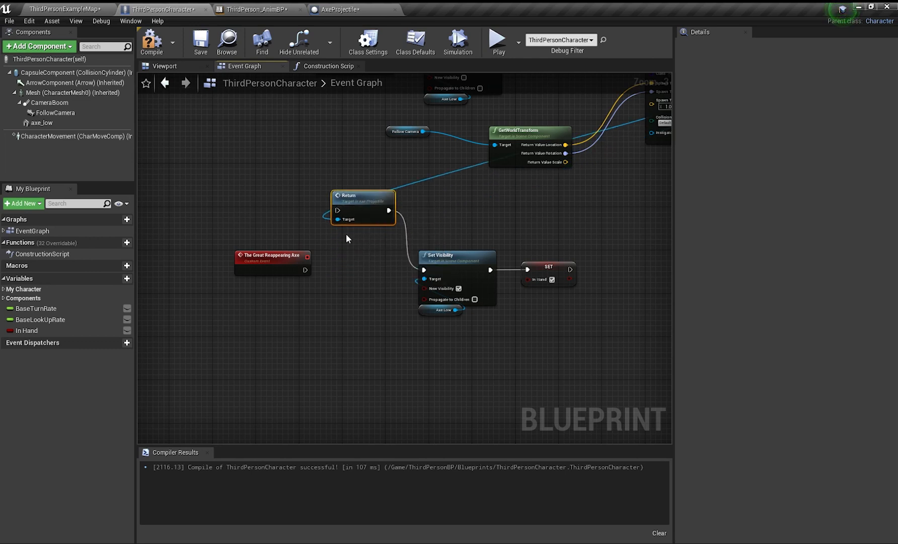
{"action": "left_click", "coordinate": [392, 212], "text": "alt"}
{"action": "right_click_drag", "start_coordinate": [396, 216], "coordinate": [395, 319]}
{"action": "left_click_drag", "start_coordinate": [376, 322], "coordinate": [379, 141]}
{"action": "right_click_drag", "start_coordinate": [374, 141], "coordinate": [415, 333]}
{"action": "left_click_drag", "start_coordinate": [408, 329], "coordinate": [390, 286]}
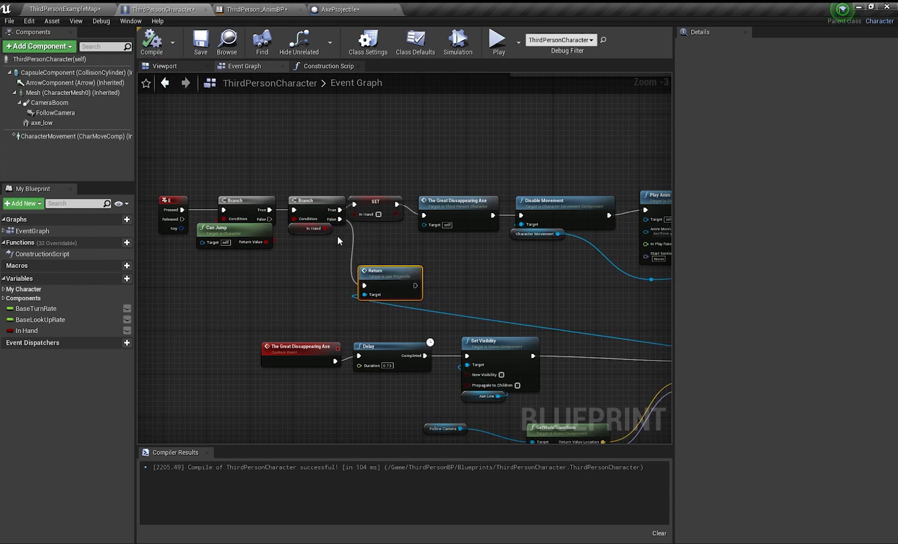
- Connect The Great Reappearing Axe event directly to Set Visibility, place them side by side and leave free space before the SET In Hand node
{"action": "right_click_drag", "start_coordinate": [345, 235], "coordinate": [332, 126]}
{"action": "scroll", "coordinate": [303, 178], "scroll_direction": "up", "scroll_amount": 3}
{"action": "right_click_drag", "start_coordinate": [322, 353], "coordinate": [345, 127]}
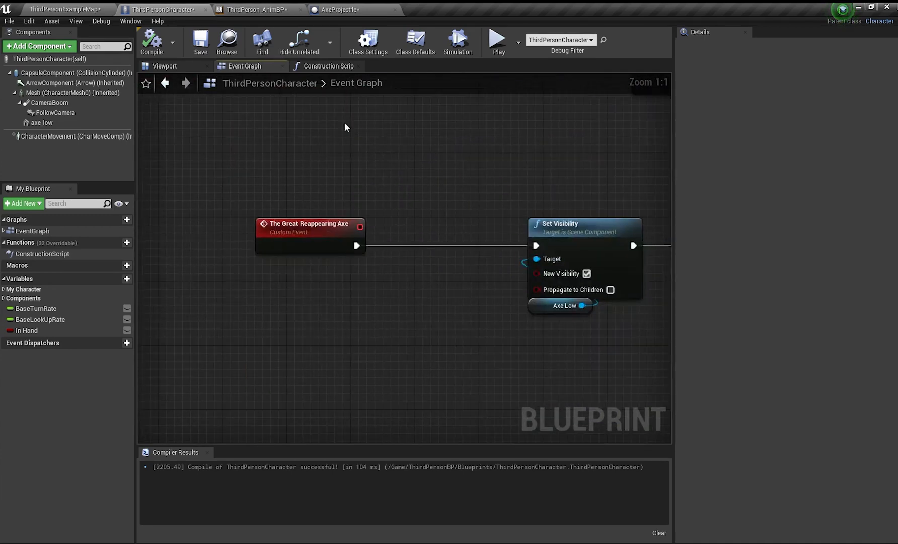
{"action": "right_click_drag", "start_coordinate": [342, 230], "coordinate": [397, 202]}
{"action": "left_click_drag", "start_coordinate": [396, 203], "coordinate": [274, 202]}
{"action": "right_click_drag", "start_coordinate": [274, 203], "coordinate": [545, 186]}
{"action": "left_click_drag", "start_coordinate": [545, 187], "coordinate": [591, 187]}
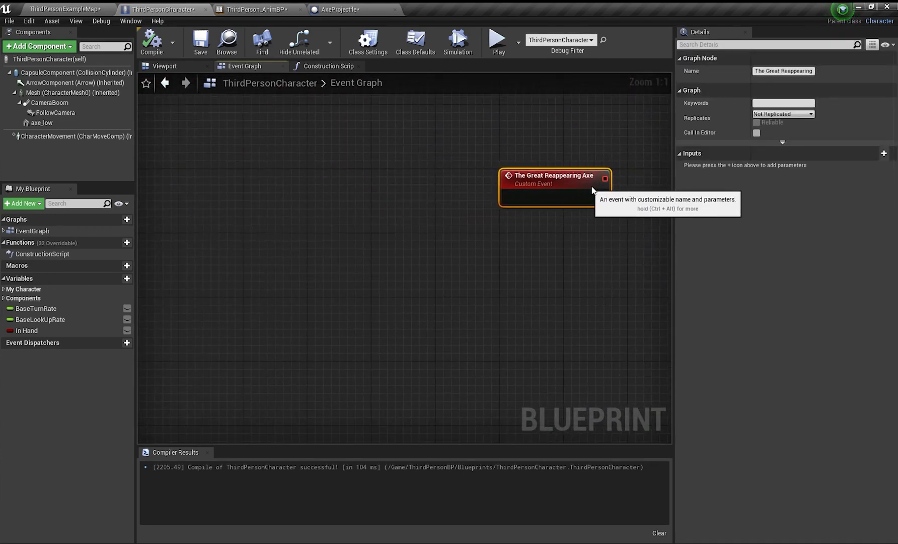
{"action": "right_click_drag", "start_coordinate": [590, 187], "coordinate": [182, 197]}
{"action": "right_click_drag", "start_coordinate": [370, 188], "coordinate": [192, 182]}
{"action": "left_click_drag", "start_coordinate": [186, 166], "coordinate": [373, 286]}
{"action": "right_click_drag", "start_coordinate": [375, 288], "coordinate": [518, 261]}
{"action": "left_click_drag", "start_coordinate": [476, 157], "coordinate": [239, 140]}
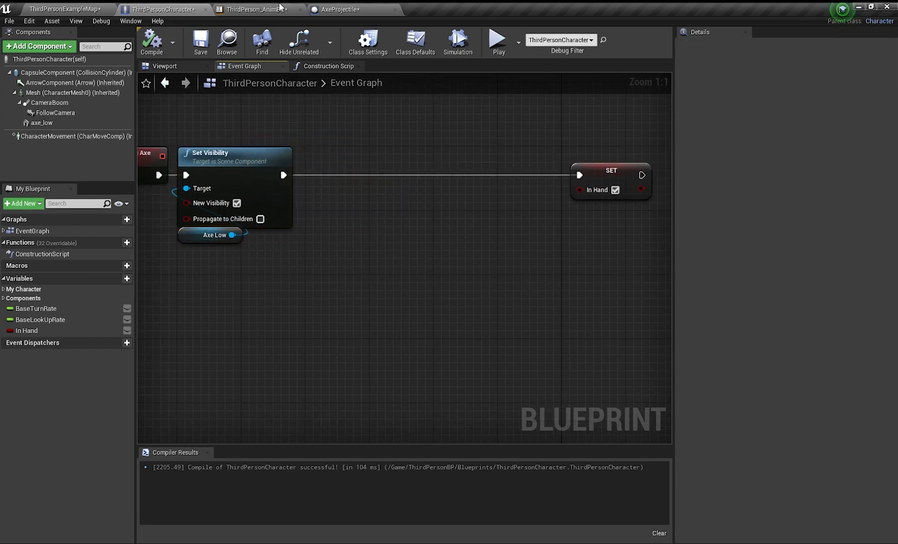
- Create an animation montage named AxeCatch from the Taking_Punch animation in the Assets folder of ThirdPersonExampleMap's project
{"action": "left_click", "coordinate": [65, 9]}
{"action": "left_click", "coordinate": [239, 428]}
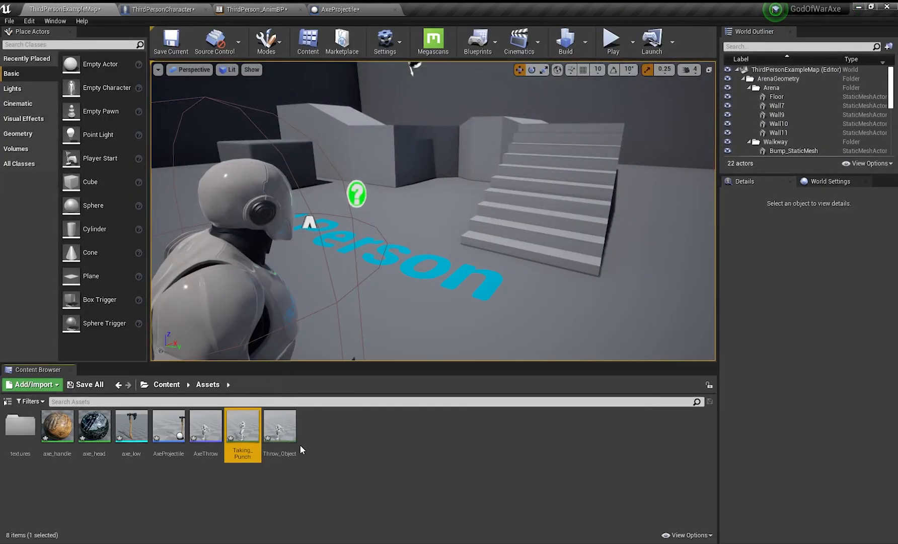
{"action": "right_click", "coordinate": [246, 443]}
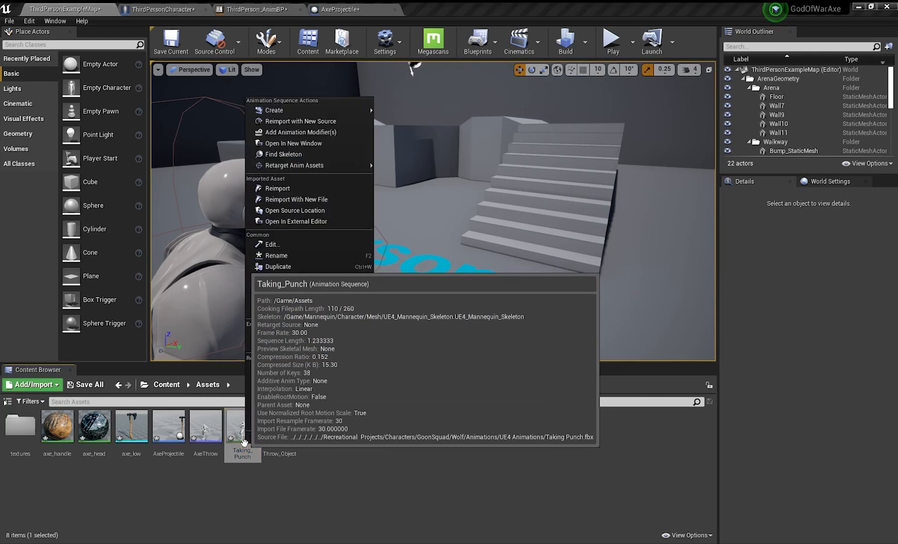
{"action": "left_click", "coordinate": [423, 121]}
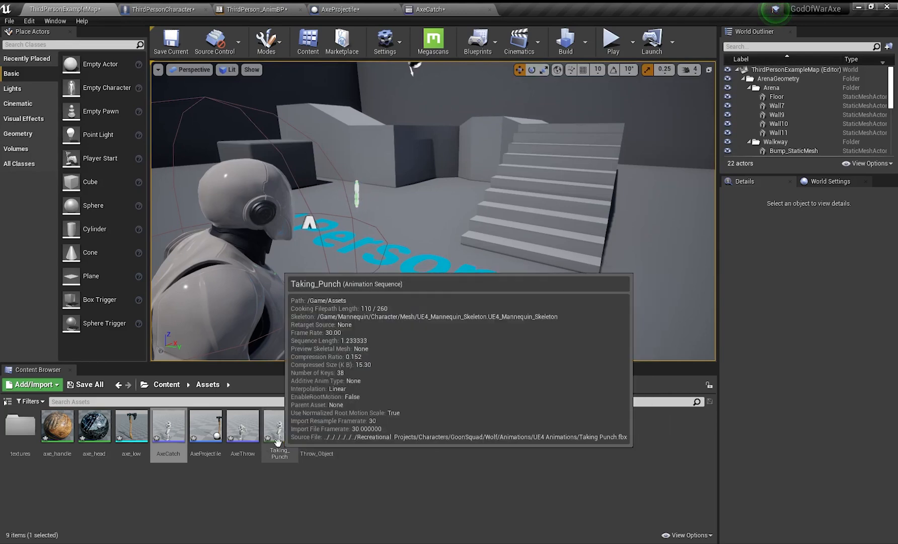
- In the Taking_Punch animation, rotate the lowerarm_r and hand_r bones and key the adjusted pose at frame 0
{"action": "double_click", "coordinate": [242, 427]}
{"action": "key", "text": "space"}
{"action": "mouse_move", "coordinate": [379, 288]}
{"action": "right_mouse_down"}
{"action": "mouse_move", "coordinate": [423, 275]}
{"action": "mouse_move", "coordinate": [380, 292]}
{"action": "right_mouse_up"}
{"action": "scroll", "coordinate": [380, 292], "scroll_direction": "up", "scroll_amount": 5}
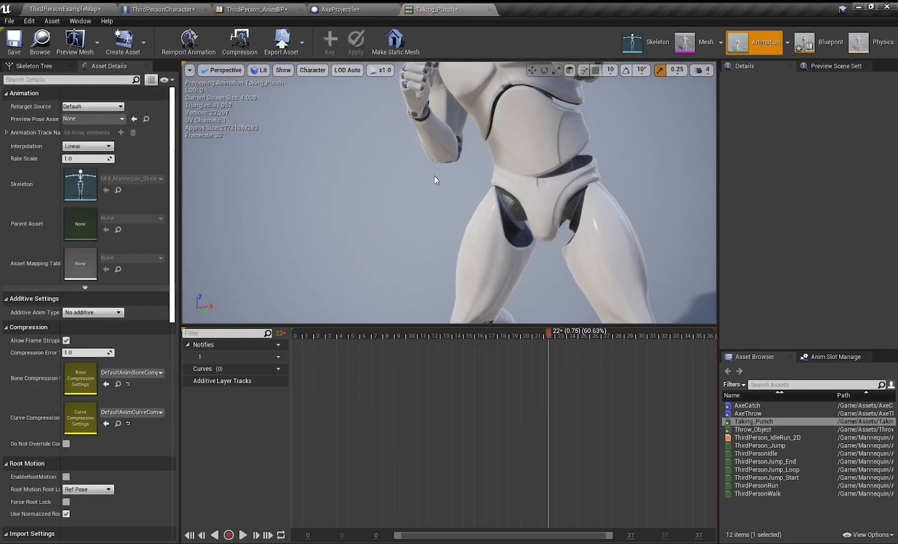
{"action": "left_click", "coordinate": [443, 155]}
{"action": "right_click_drag", "start_coordinate": [445, 186], "coordinate": [449, 201]}
{"action": "left_click_drag", "start_coordinate": [456, 282], "coordinate": [416, 229]}
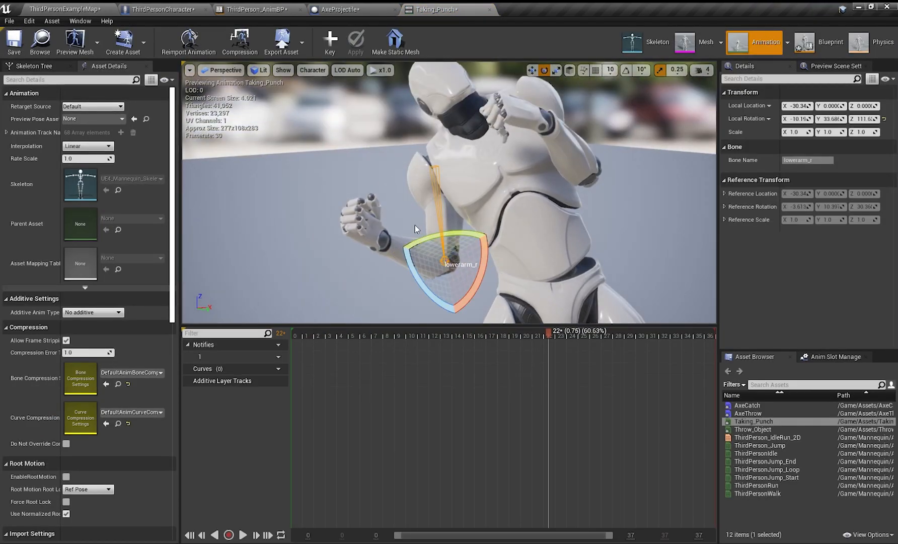
{"action": "left_click", "coordinate": [190, 535]}
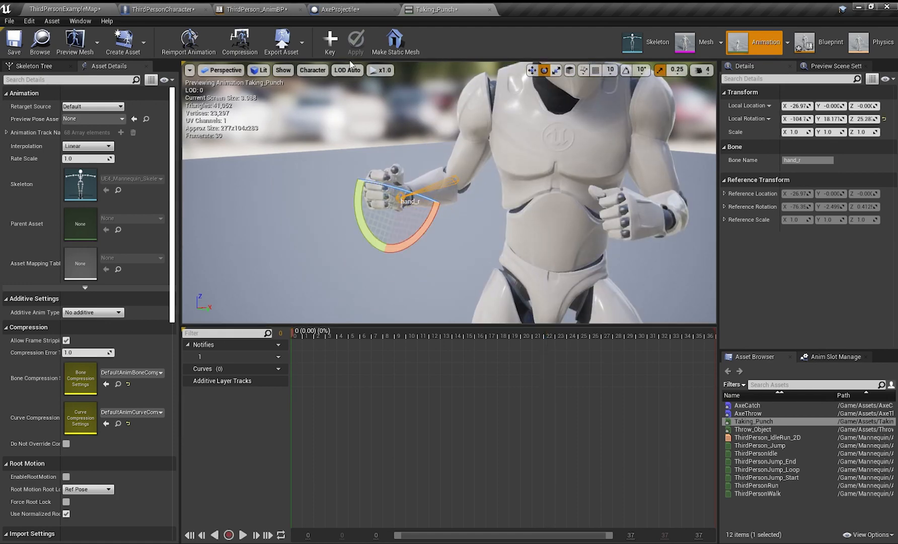
{"action": "key", "text": "s"}
- In ThirdPersonCharacter, add a Play Anim Montage node between Set Visibility and SET In Hand, using the AxeCatch montage
{"action": "left_click", "coordinate": [131, 8]}
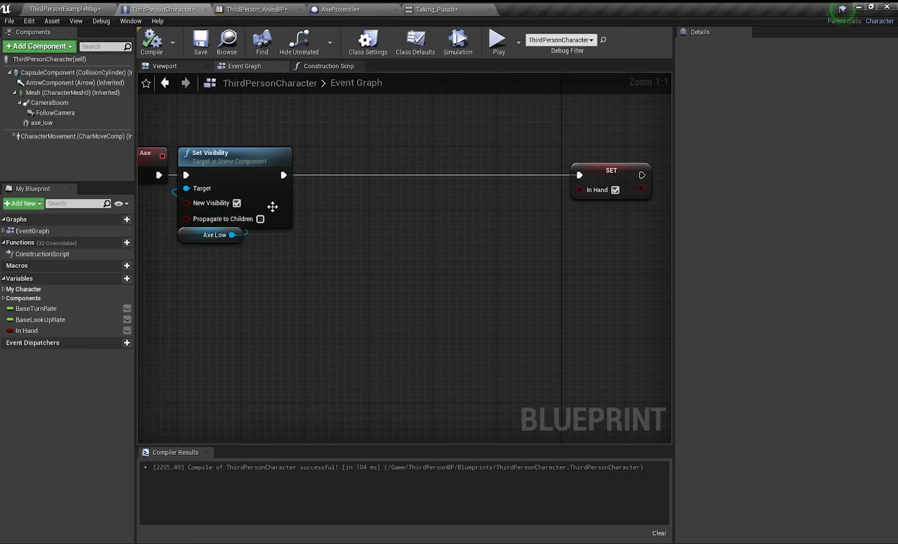
{"action": "right_click_drag", "start_coordinate": [279, 196], "coordinate": [320, 179]}
{"action": "left_click_drag", "start_coordinate": [383, 158], "coordinate": [387, 156]}
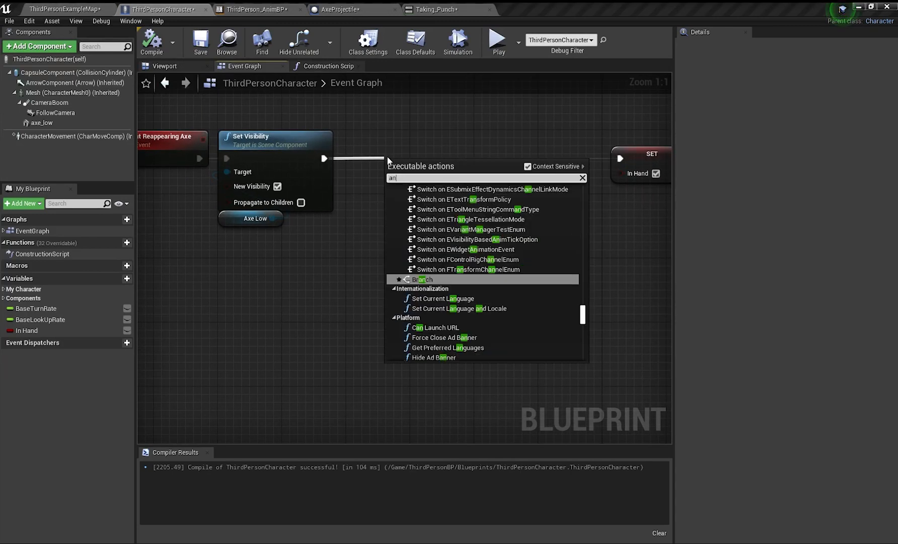
{"action": "type", "text": "anim monta"}
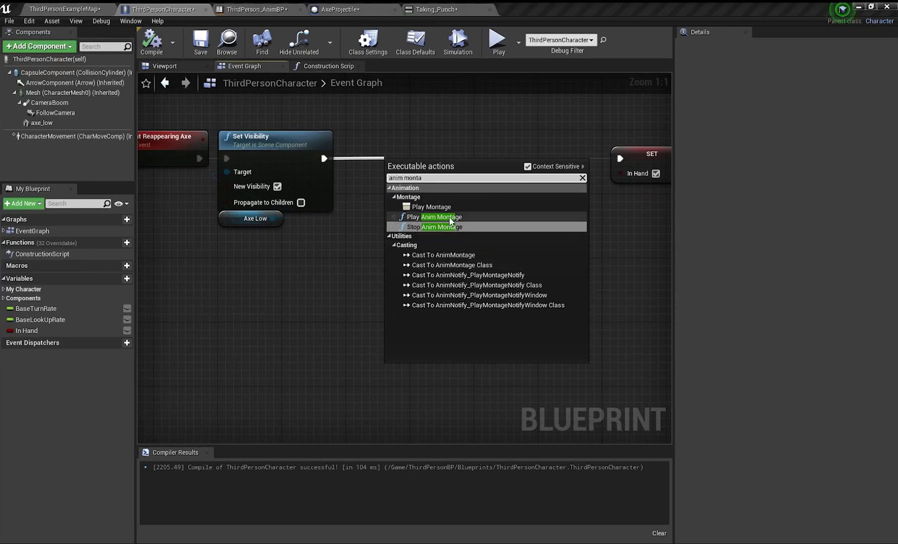
{"action": "left_click", "coordinate": [442, 216]}
{"action": "left_click", "coordinate": [455, 203]}
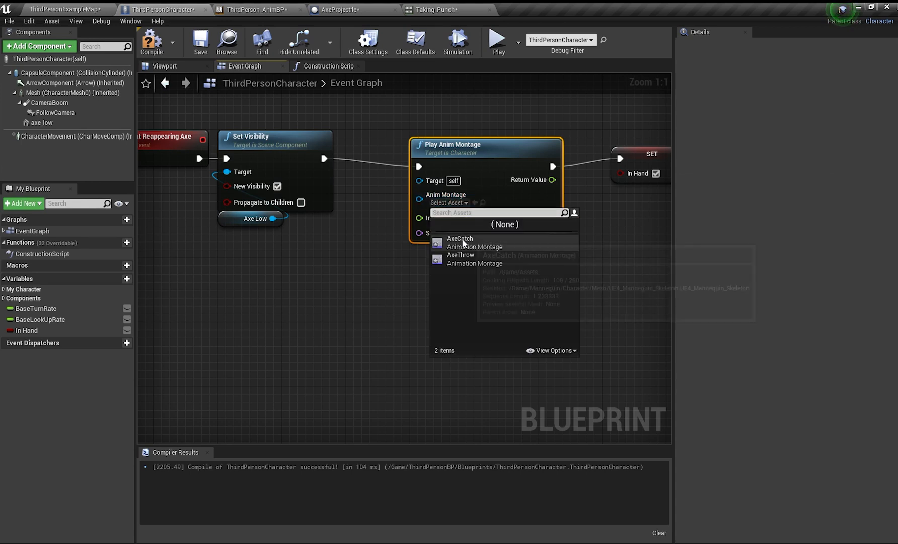
{"action": "left_click", "coordinate": [463, 256]}
{"action": "left_click_drag", "start_coordinate": [480, 177], "coordinate": [466, 141]}
- Insert a Disable Movement node targeting Character Movement between Set Visibility and the AxeCatch Play Anim Montage
{"action": "right_click_drag", "start_coordinate": [540, 161], "coordinate": [574, 205]}
{"action": "right_click_drag", "start_coordinate": [212, 150], "coordinate": [402, 175]}
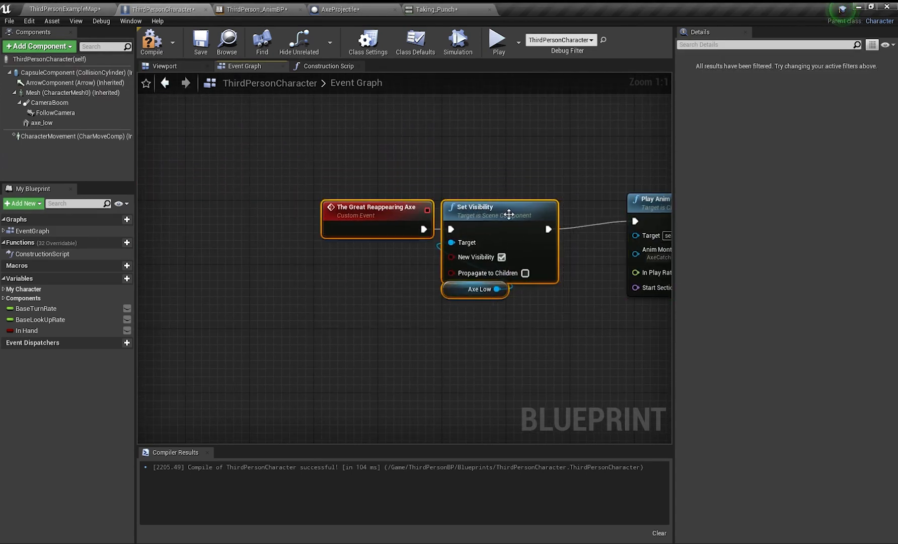
{"action": "left_click_drag", "start_coordinate": [509, 214], "coordinate": [365, 214]}
{"action": "left_click_drag", "start_coordinate": [60, 136], "coordinate": [332, 338]}
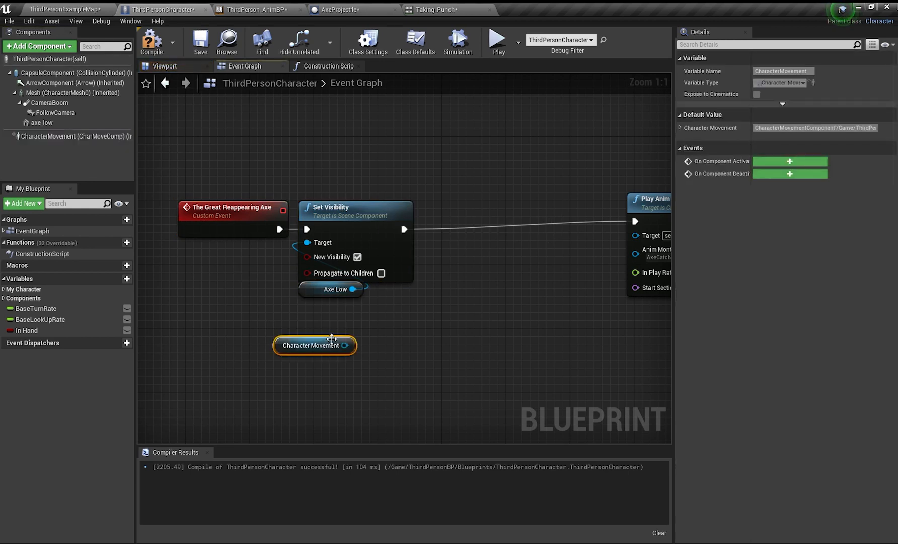
{"action": "left_click_drag", "start_coordinate": [463, 264], "coordinate": [482, 219]}
{"action": "type", "text": "disable"}
{"action": "left_click", "coordinate": [506, 336]}
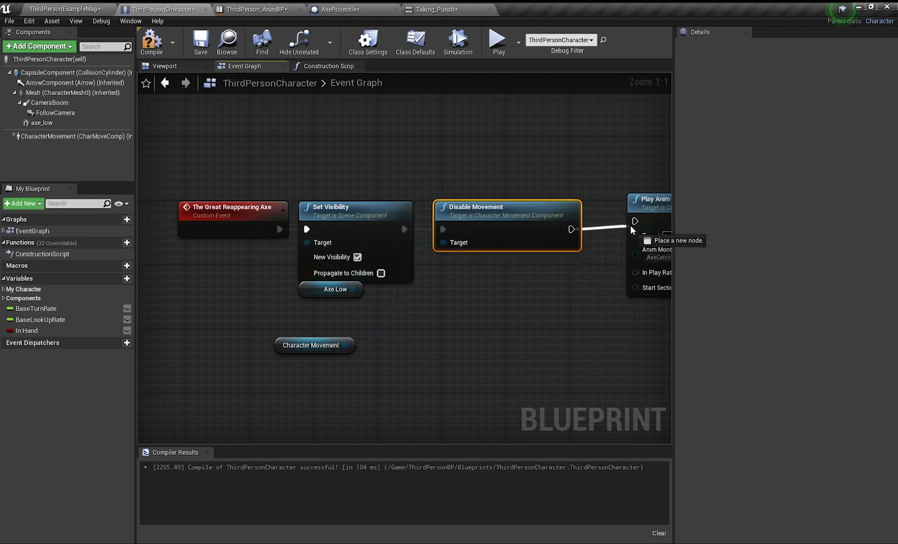
{"action": "left_click_drag", "start_coordinate": [338, 342], "coordinate": [500, 259]}
- Add a Delay between Play Anim Montage and SET In Hand, with its duration supplied by the montage's Return Value
{"action": "right_click_drag", "start_coordinate": [500, 260], "coordinate": [144, 259]}
{"action": "left_click_drag", "start_coordinate": [516, 223], "coordinate": [580, 220]}
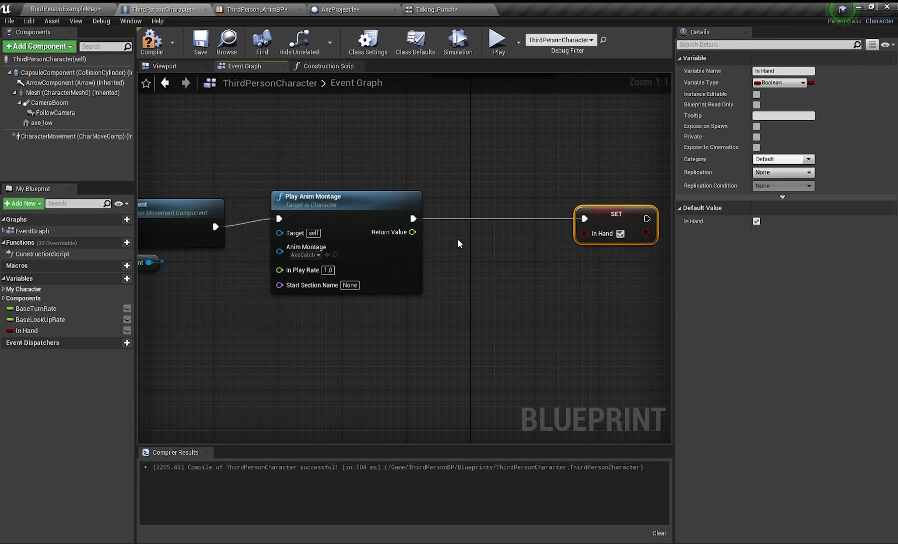
{"action": "left_click_drag", "start_coordinate": [417, 232], "coordinate": [473, 232]}
{"action": "type", "text": "dela"}
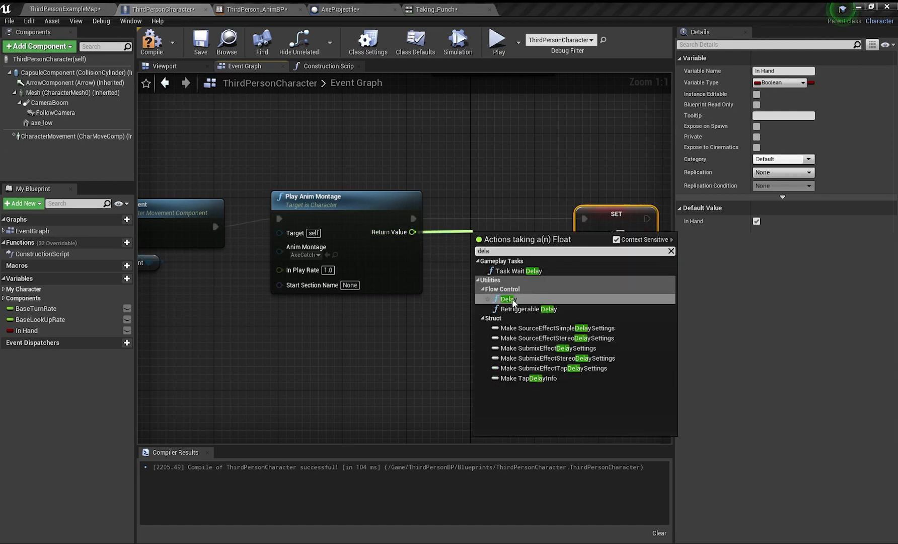
{"action": "left_click", "coordinate": [512, 302]}
{"action": "mouse_move", "coordinate": [476, 214]}
{"action": "left_mouse_down"}
{"action": "mouse_move", "coordinate": [475, 206]}
{"action": "mouse_move", "coordinate": [462, 215]}
{"action": "left_mouse_up"}
{"action": "left_click_drag", "start_coordinate": [486, 206], "coordinate": [536, 219]}
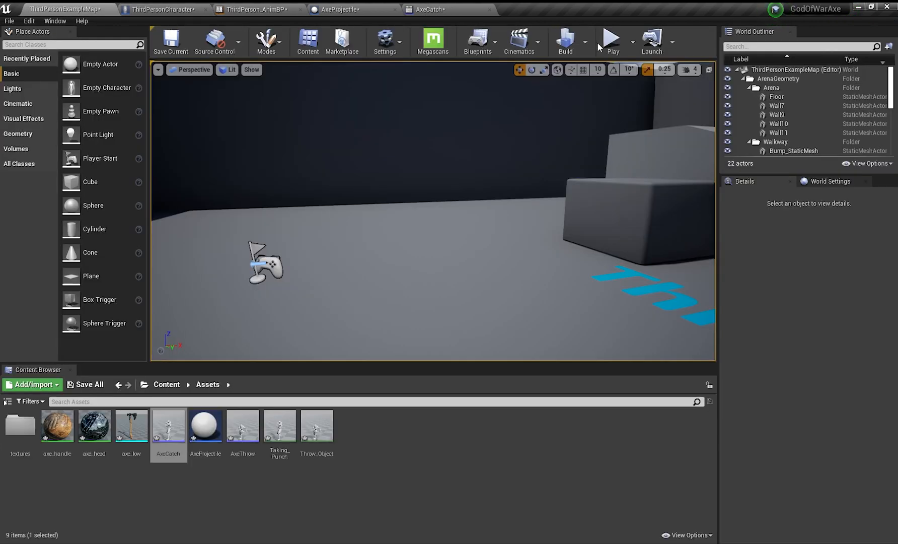
- Play ThirdPersonExampleMap in the viewport and test throwing the axe, recalling it and moving the character after the catch
{"action": "left_click", "coordinate": [609, 42]}
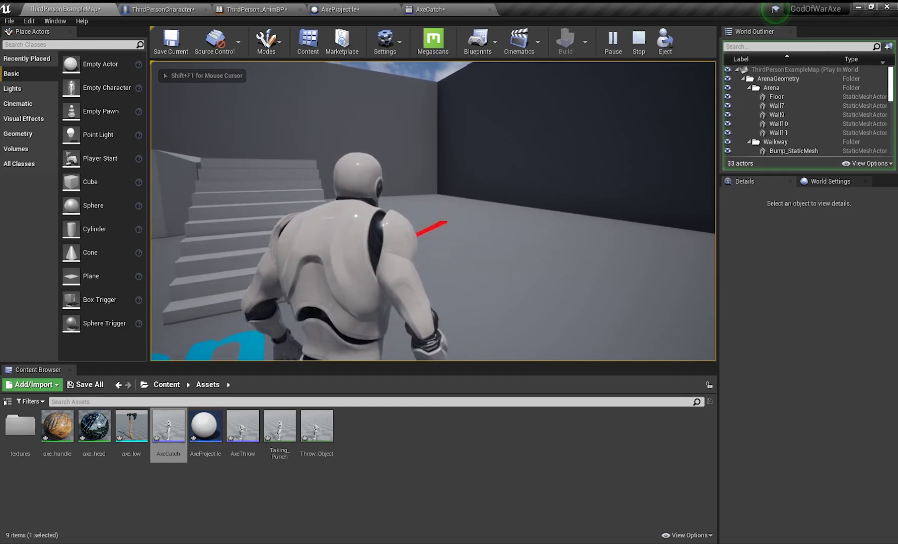
{"action": "key", "text": "r"}
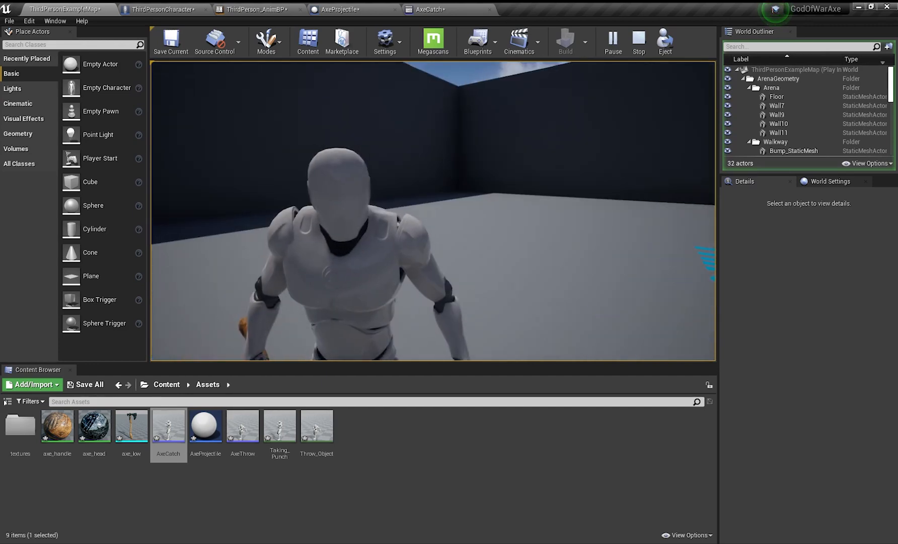
{"action": "key", "text": "w"}
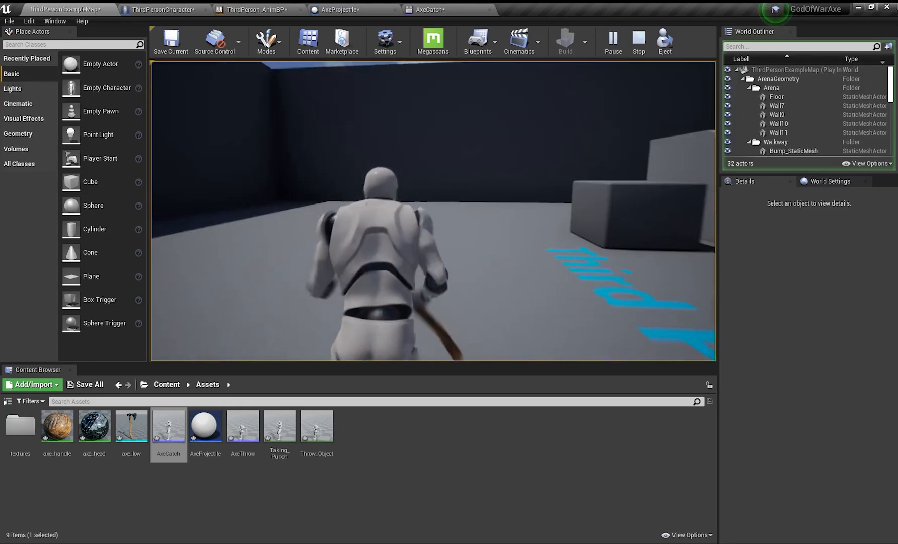
{"action": "left_click", "coordinate": [433, 211]}
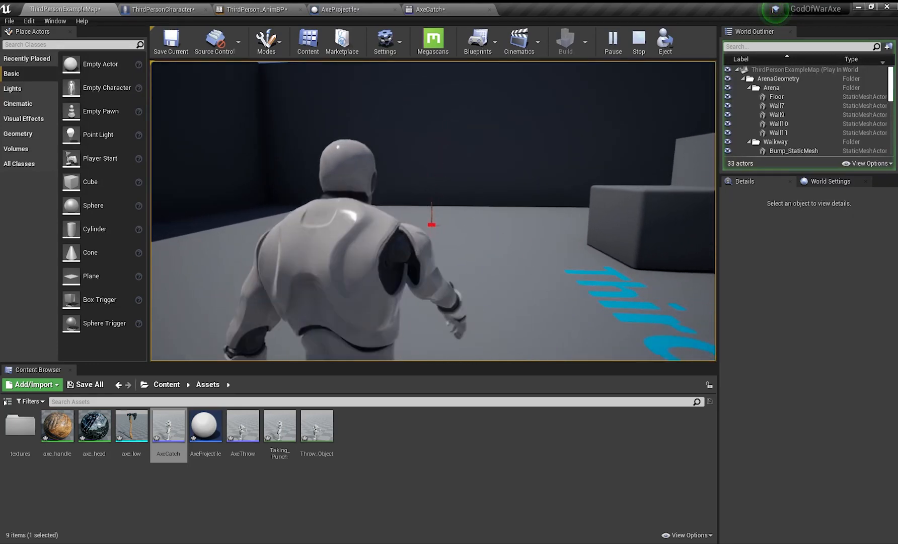
{"action": "key", "text": "a"}
{"action": "key", "text": "r"}
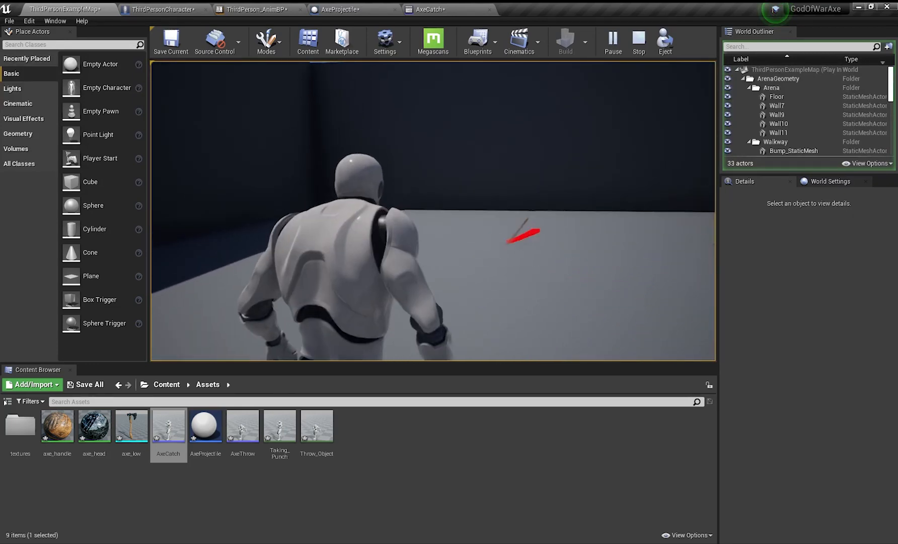
{"action": "key", "text": "w"}
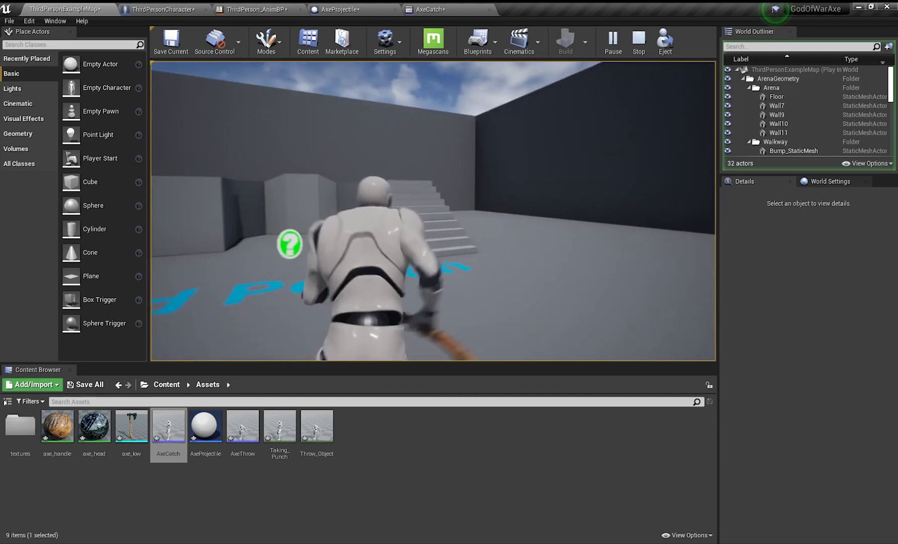
{"action": "key", "text": "Escape"}
- In AxeProjectile's Event Graph, set the LineTraceByChannel node's Draw Debug Type to None
{"action": "left_click", "coordinate": [351, 7]}
{"action": "right_click_drag", "start_coordinate": [319, 140], "coordinate": [558, 99]}
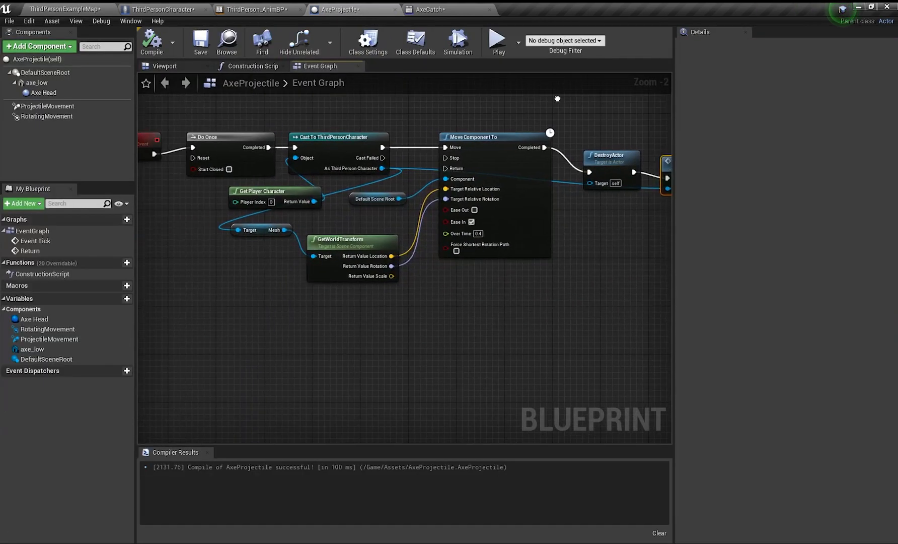
{"action": "right_click_drag", "start_coordinate": [473, 106], "coordinate": [387, 293]}
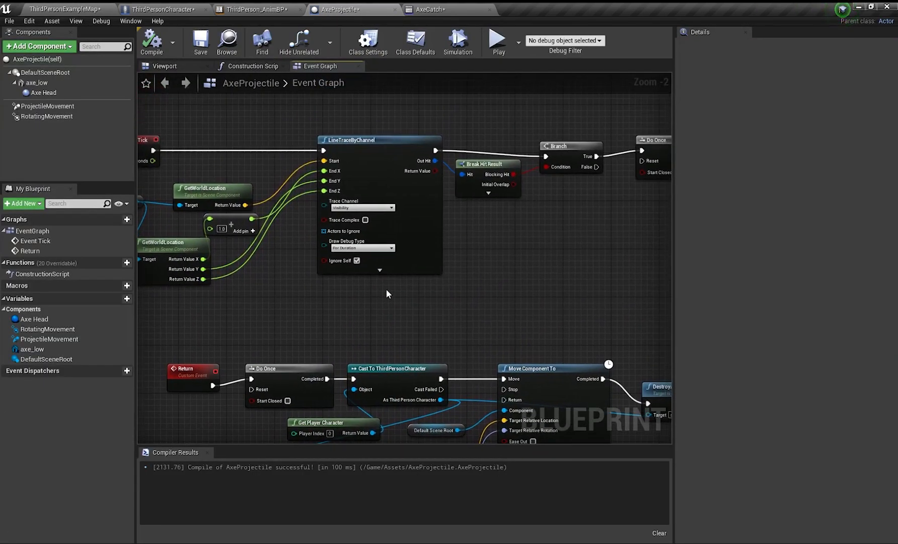
{"action": "left_click", "coordinate": [367, 247]}
{"action": "left_click", "coordinate": [361, 255]}
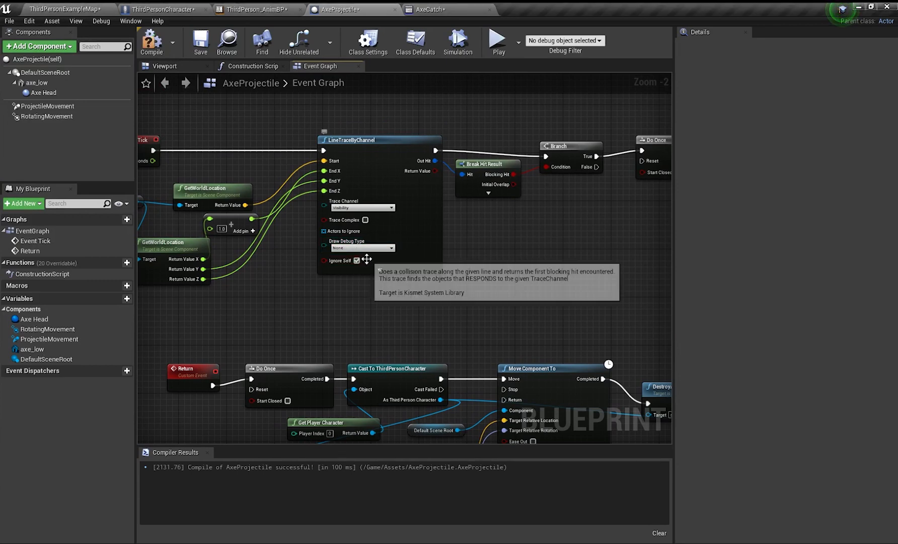
{"action": "right_click_drag", "start_coordinate": [416, 281], "coordinate": [527, 270]}
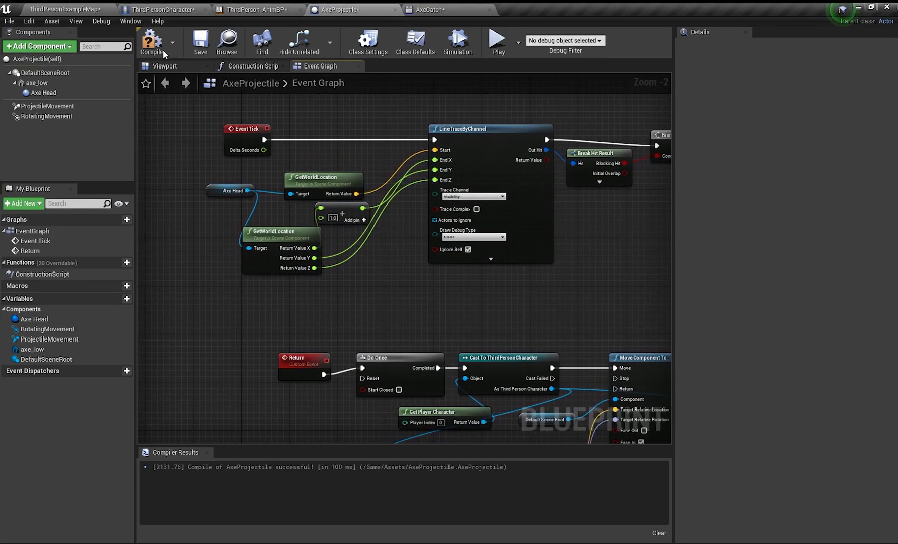
- Play ThirdPersonExampleMap in a full-screen viewport and test throwing the axe across the arena and recalling it
{"action": "left_click", "coordinate": [88, 8]}
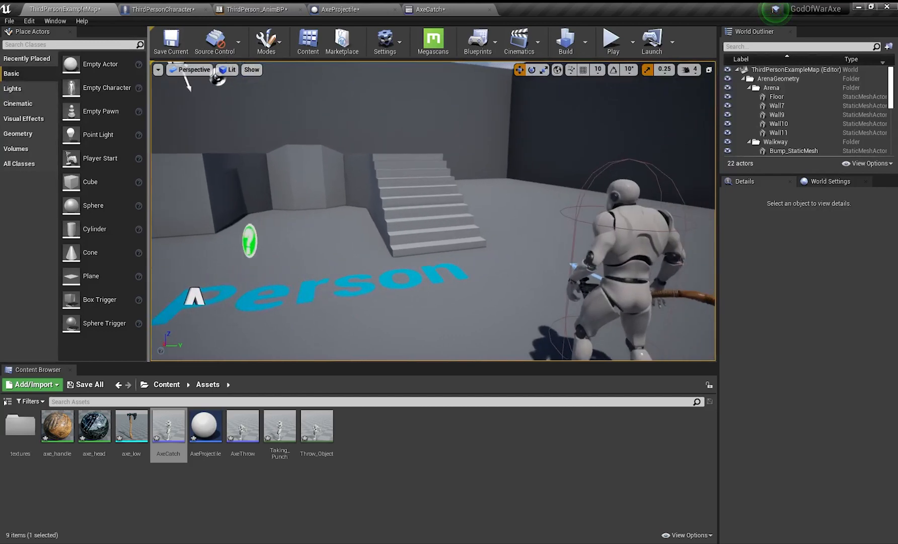
{"action": "right_click_drag", "start_coordinate": [417, 204], "coordinate": [416, 203]}
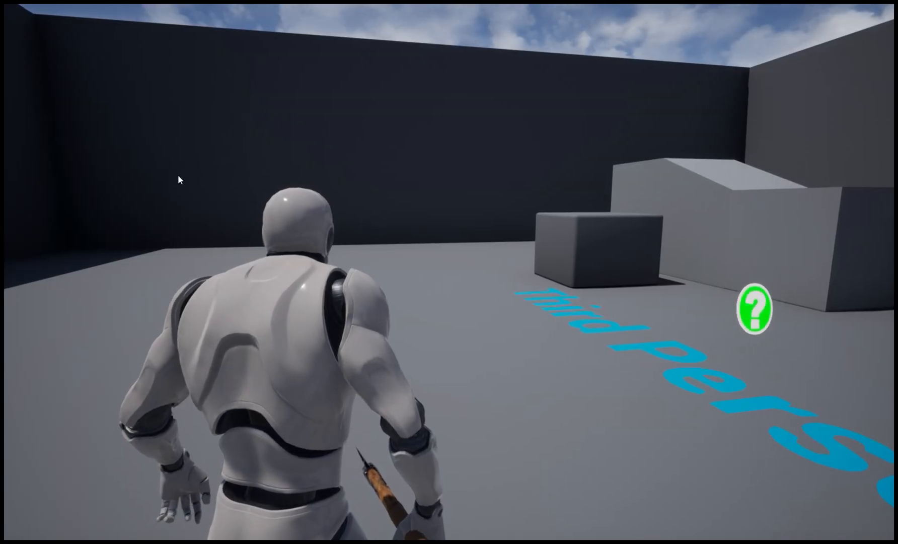
{"action": "left_click", "coordinate": [449, 272]}
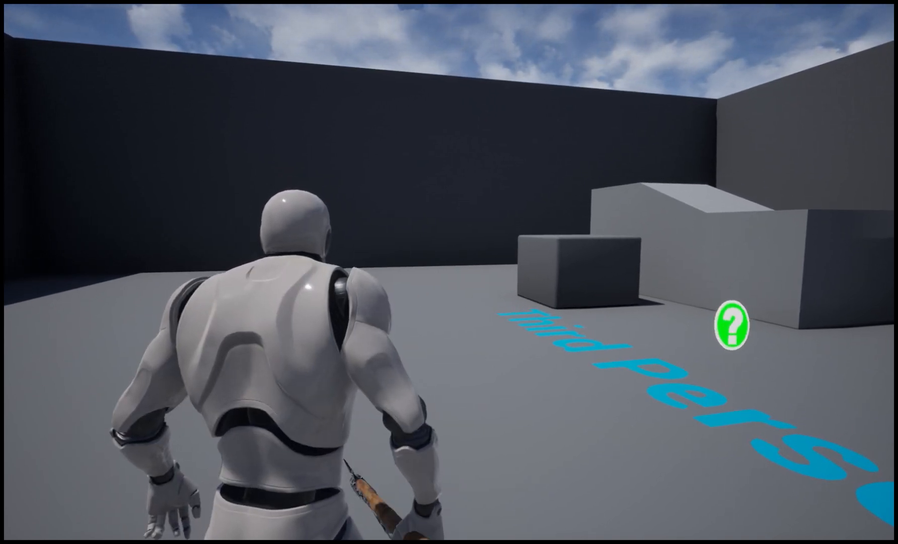
{"action": "left_click", "coordinate": [449, 272]}
{"action": "left_click", "coordinate": [449, 272]}
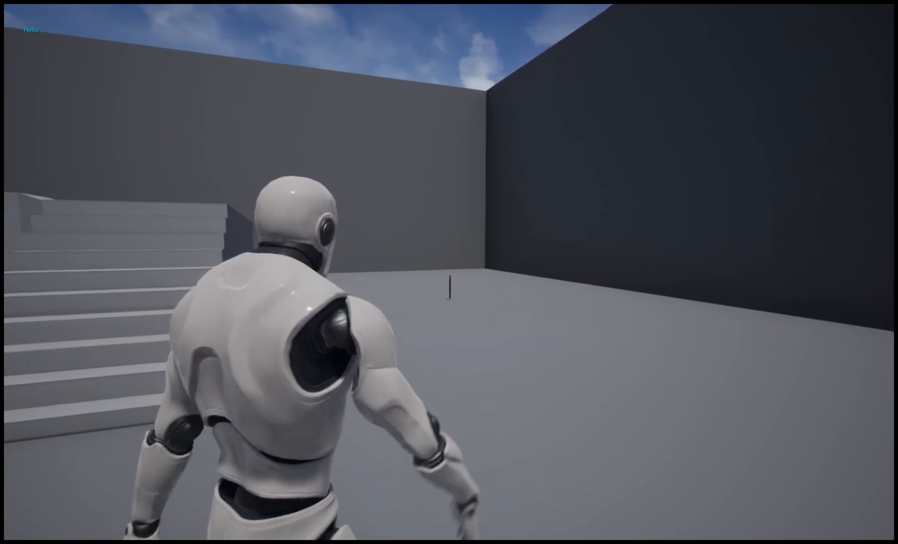
{"action": "key", "text": "r"}
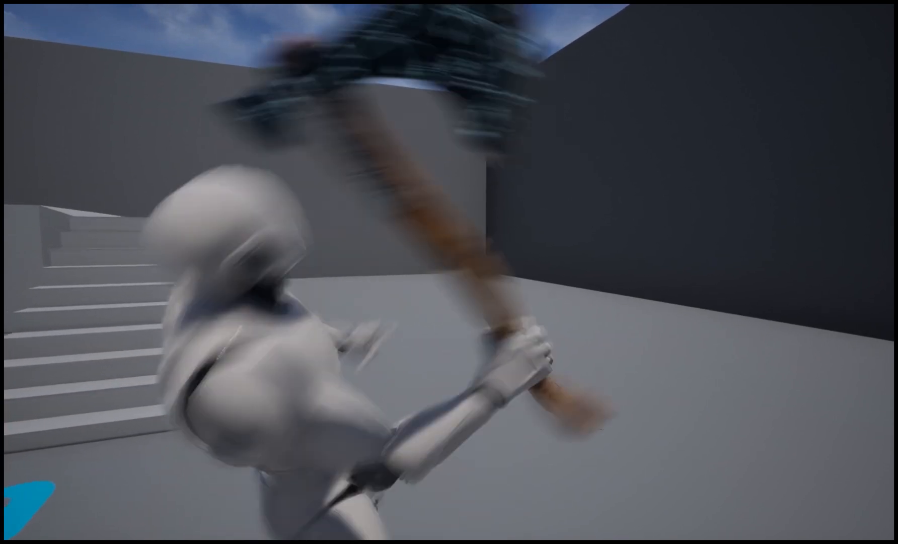
- Throw the axe again, move the character sideways, then recall the axe and run forward with it
{"action": "left_click", "coordinate": [449, 271]}
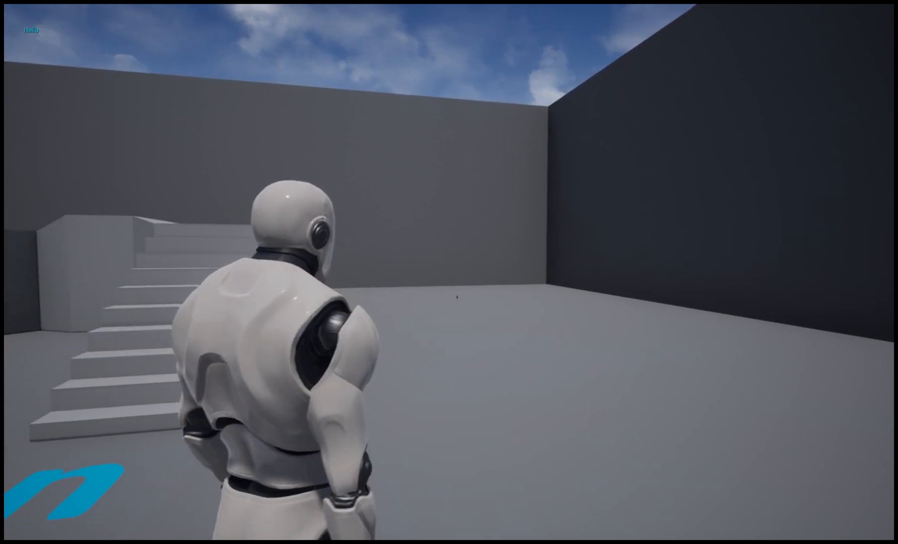
{"action": "key", "text": "a"}
{"action": "key", "text": "d"}
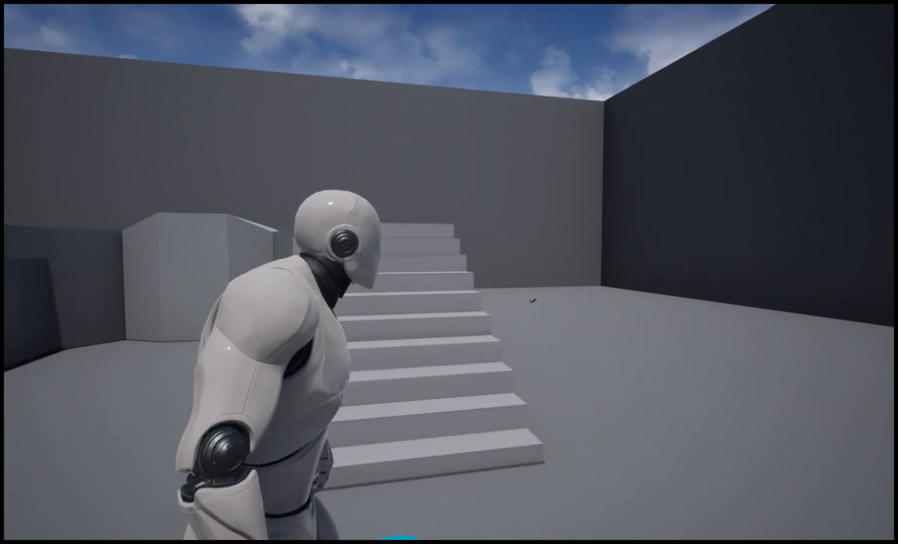
{"action": "key", "text": "r"}
{"action": "key", "text": "w"}
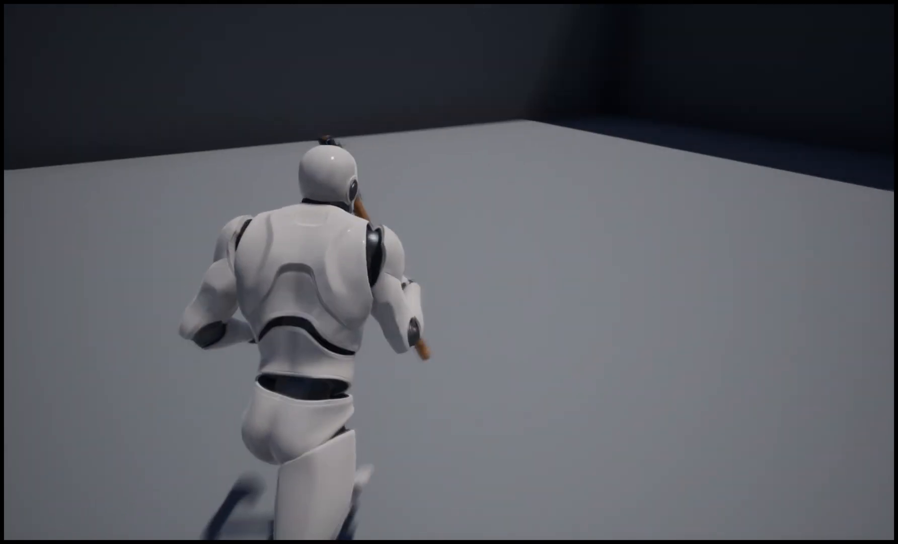
- Throw the axe at the shadowed wall, run around the arena, recall the axe and end the play session
{"action": "left_click", "coordinate": [449, 271]}
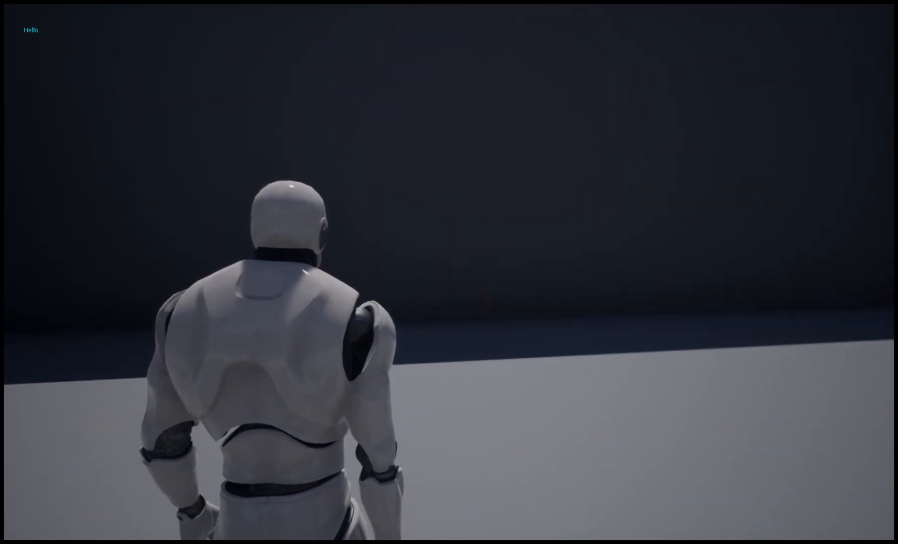
{"action": "key", "text": "w"}
{"action": "key", "text": "d"}
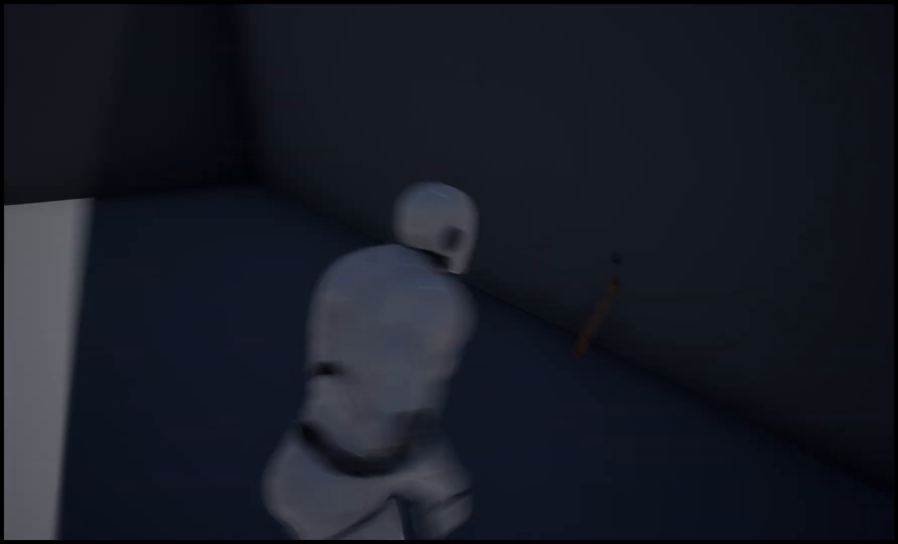
{"action": "key", "text": "w"}
{"action": "key", "text": "a"}
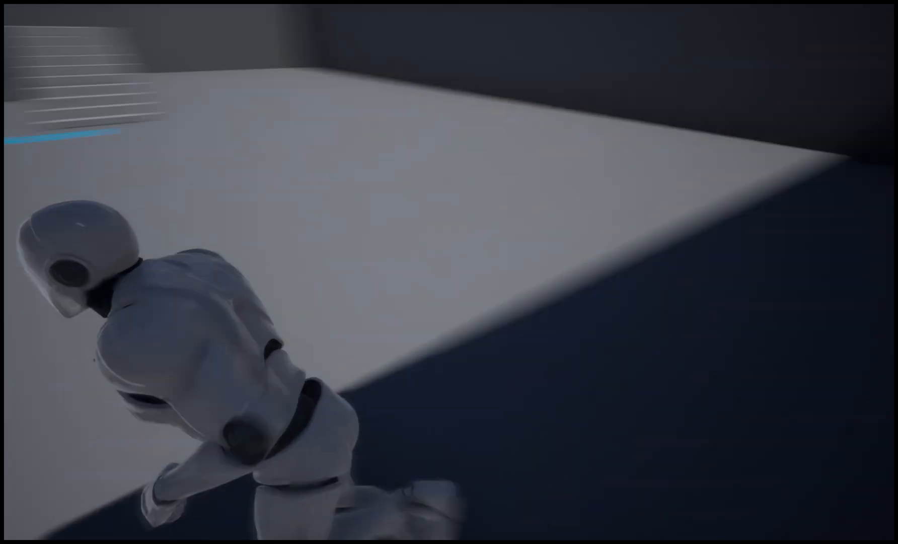
{"action": "key", "text": "w"}
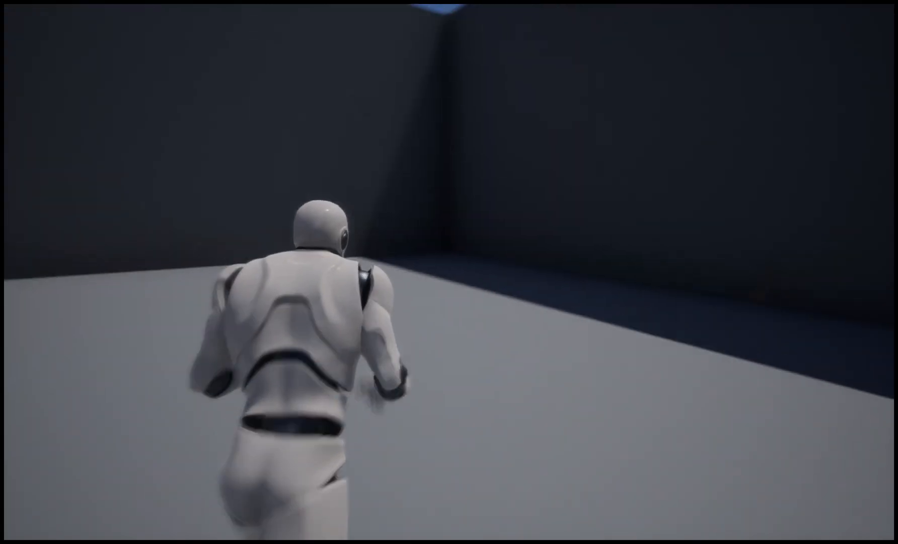
{"action": "key", "text": "e"}
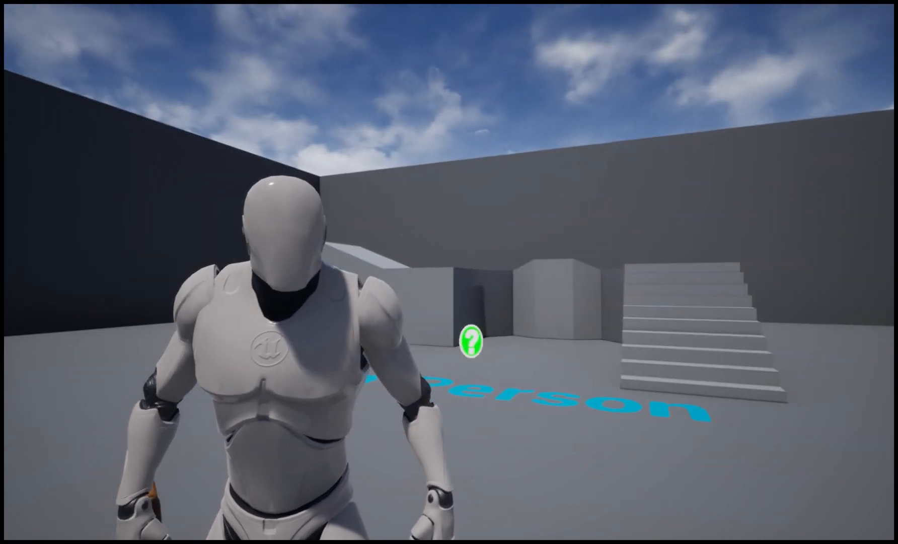
{"action": "key", "text": "Escape"}
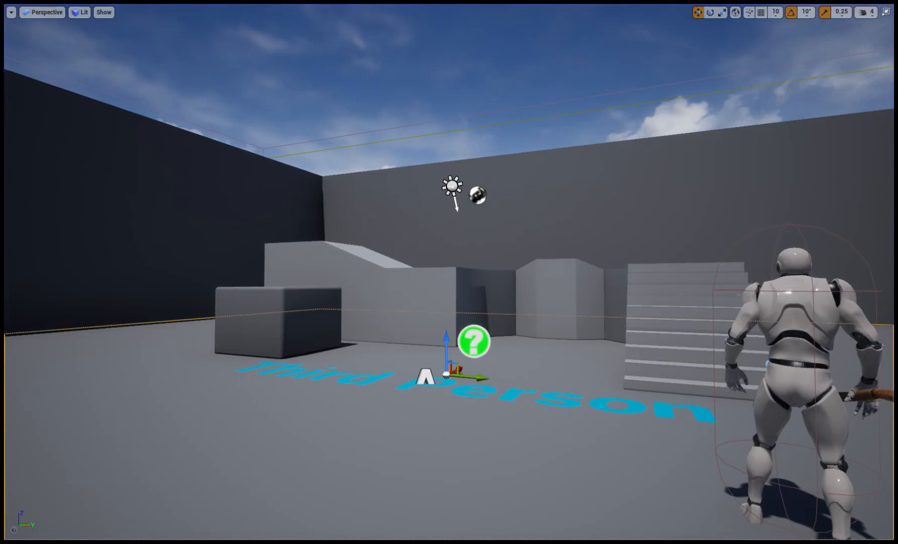